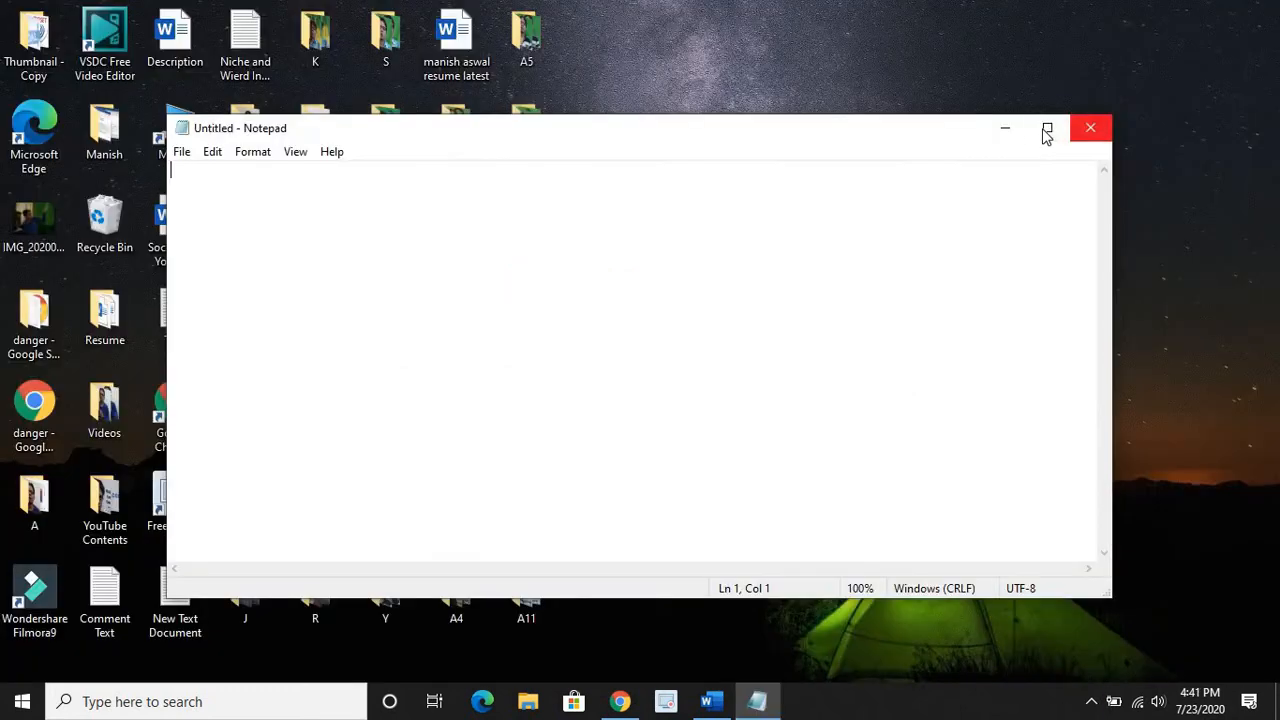
- Paste the résumé into the blank Notepad file and copy all of its plain text
left_click(1046, 127)
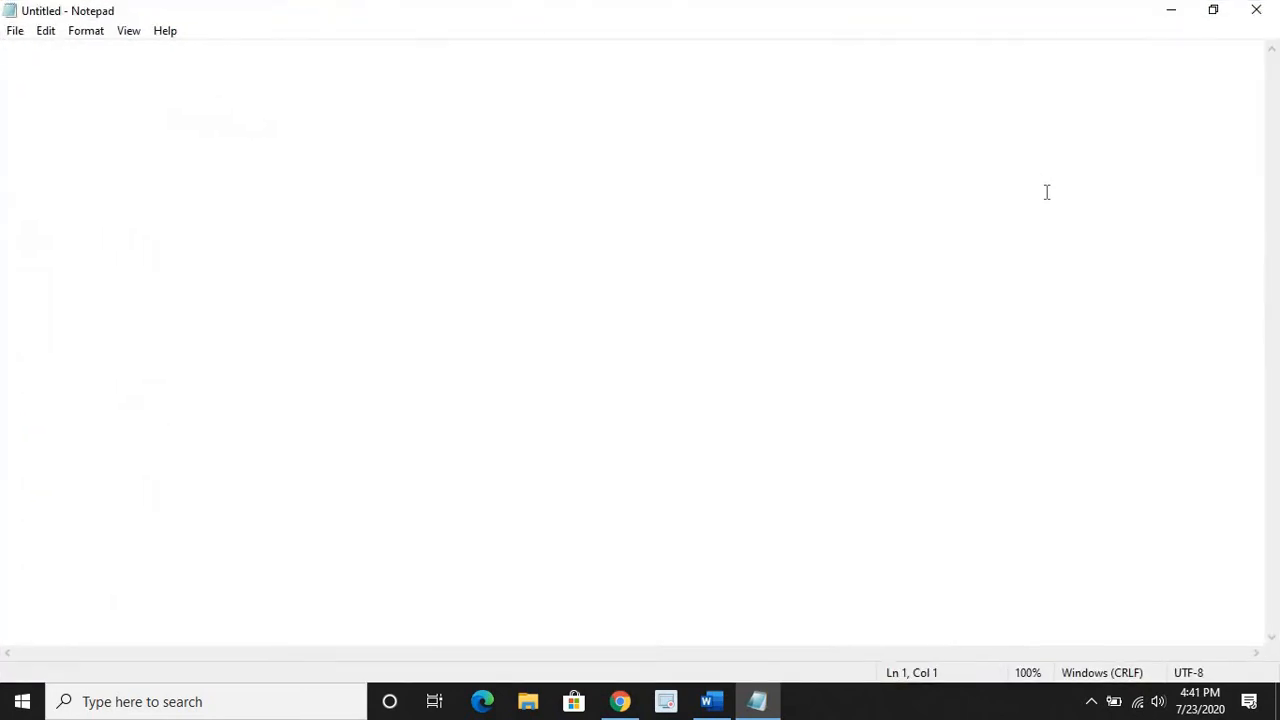
key("ctrl+v")
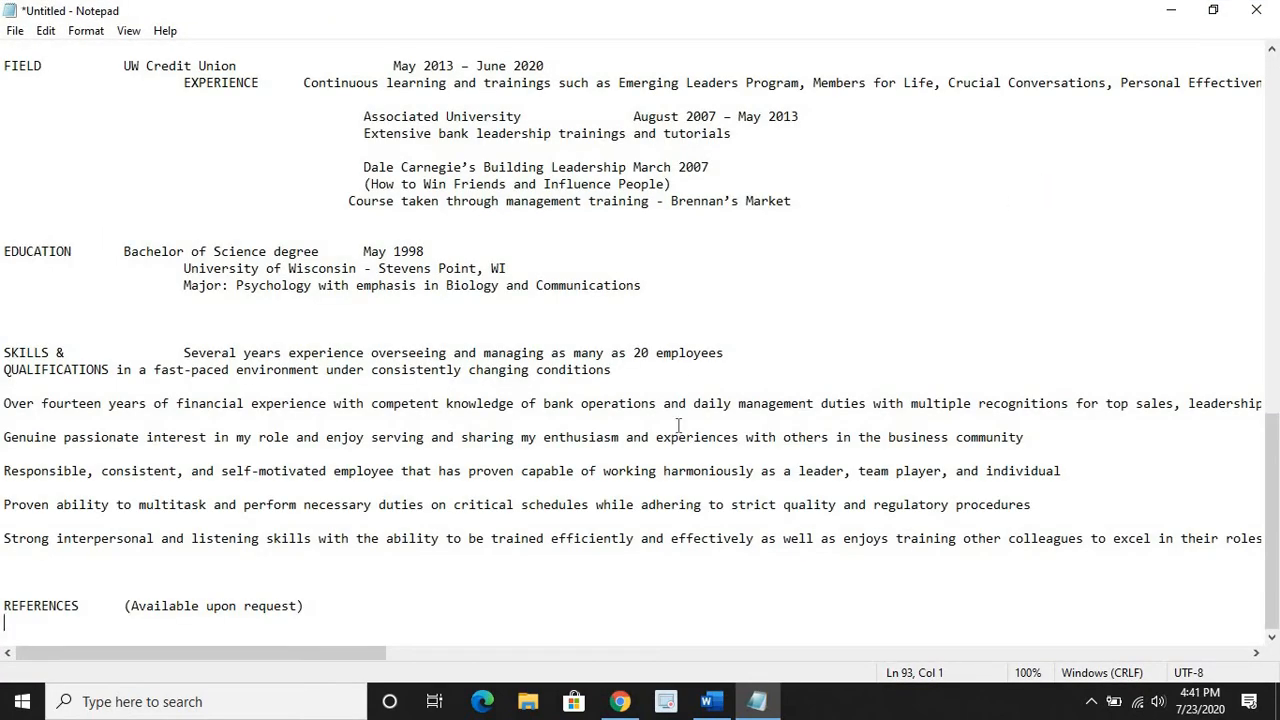
scroll(678, 426, "up", 20)
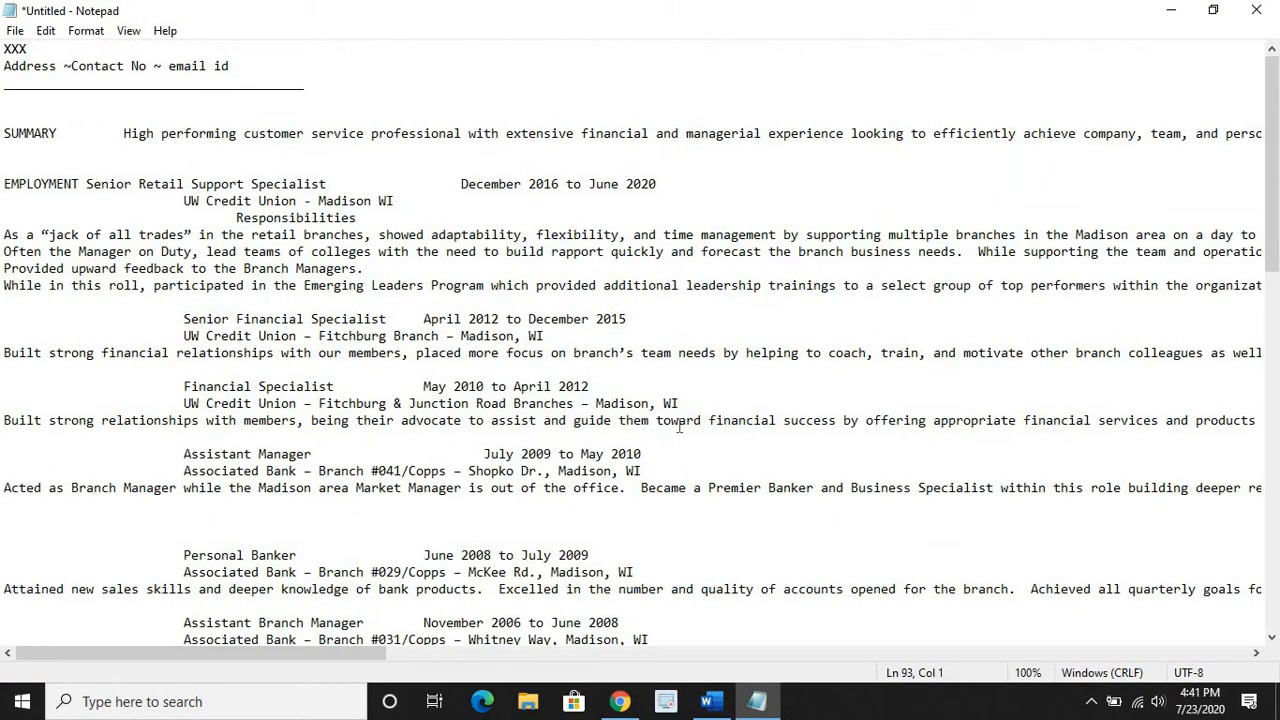
key("ctrl+a")
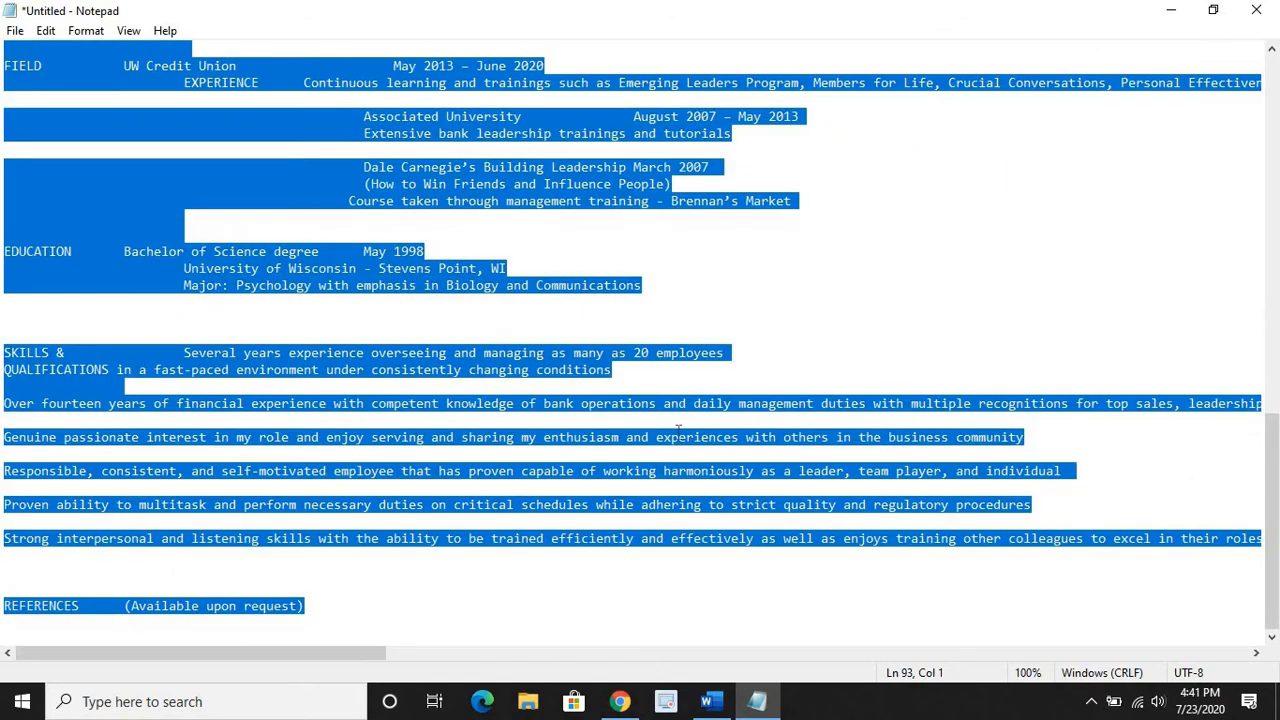
scroll(678, 428, "up", 5)
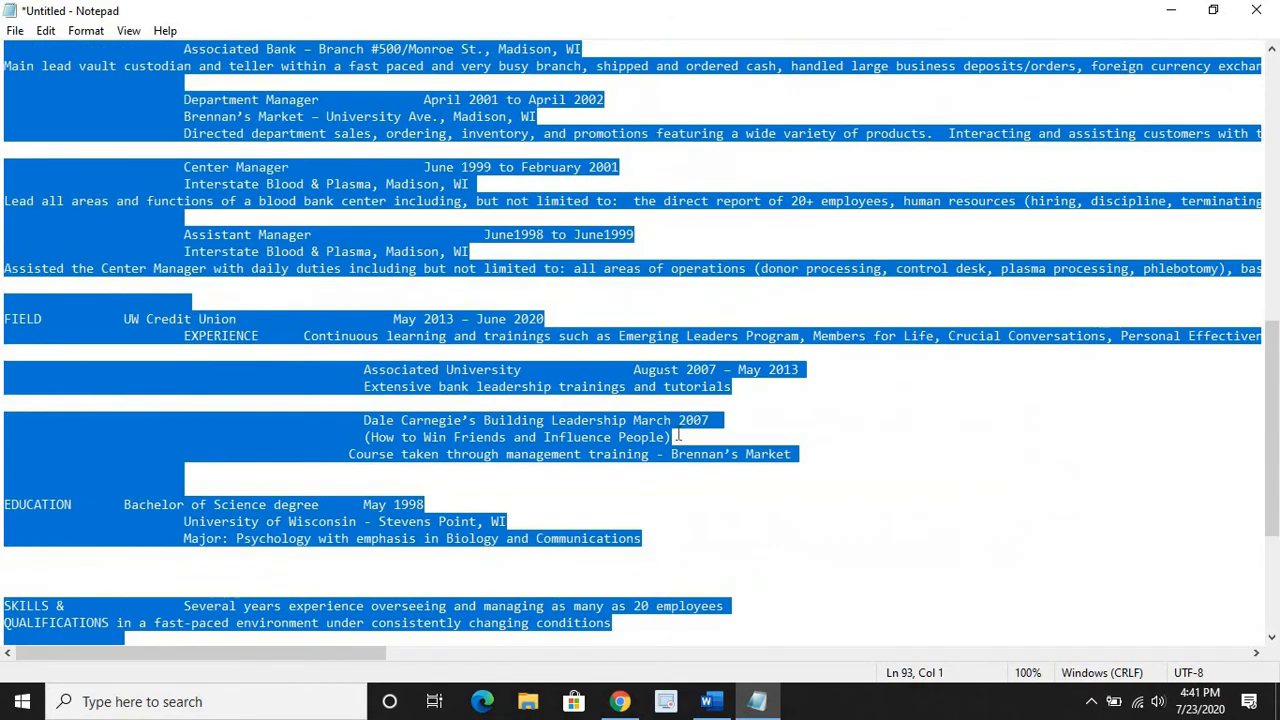
- Switch to Word and create a new blank document in a maximized window
left_click(1171, 10)
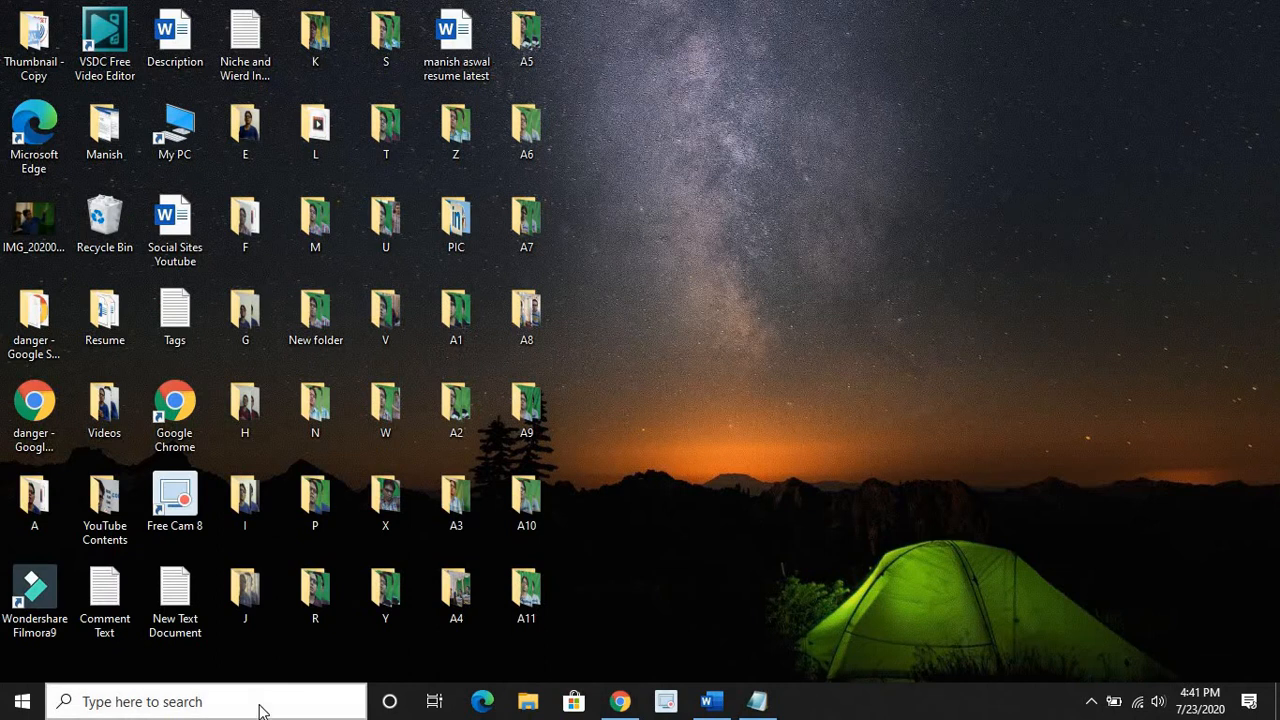
left_click(257, 705)
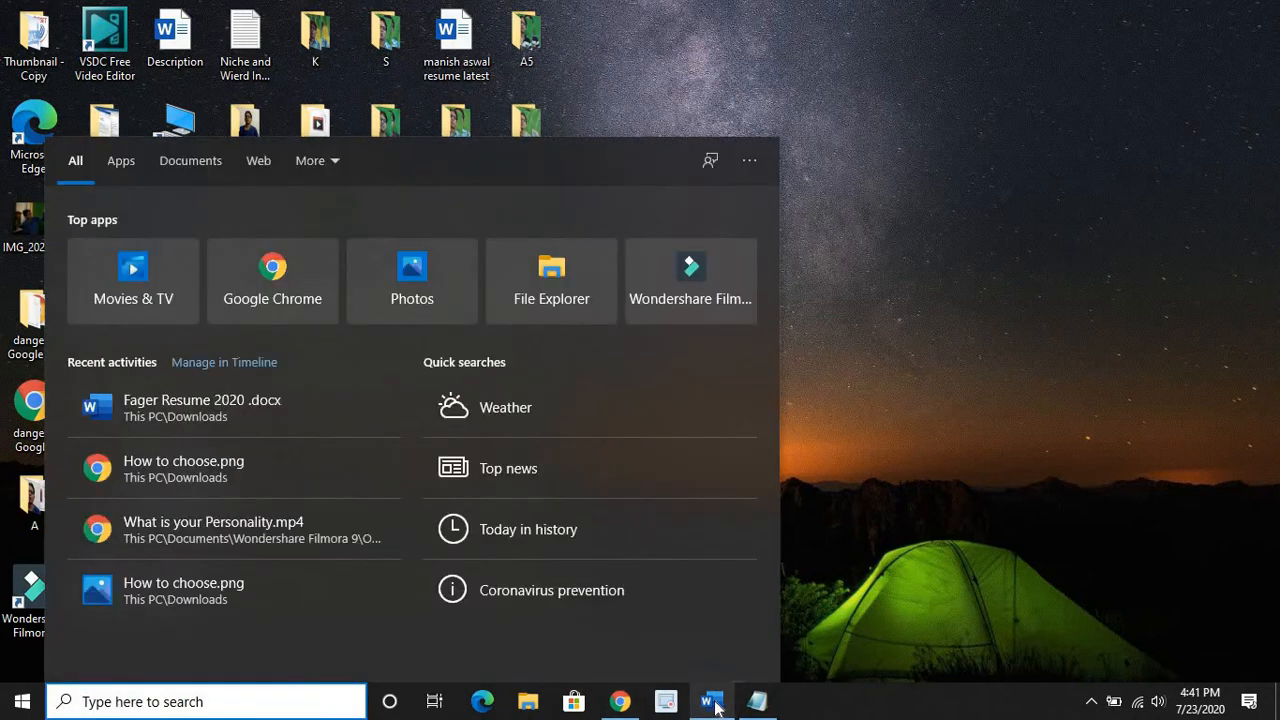
left_click(923, 459)
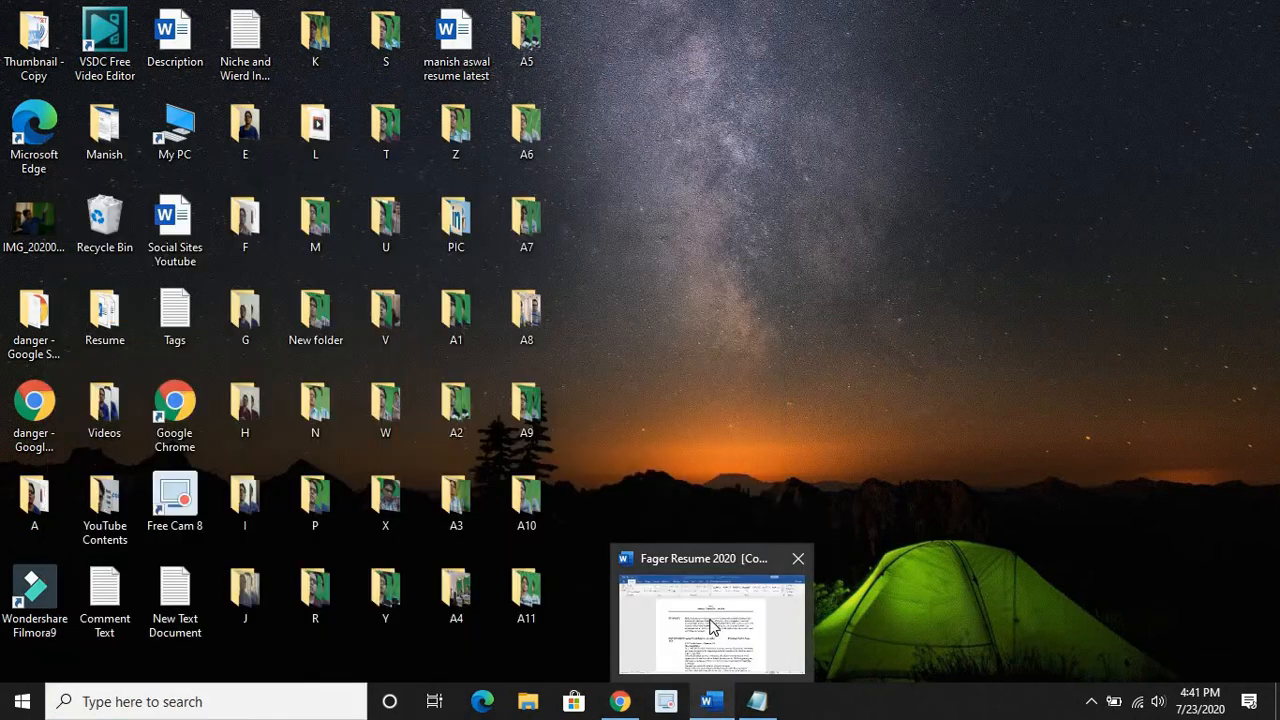
left_click(711, 623)
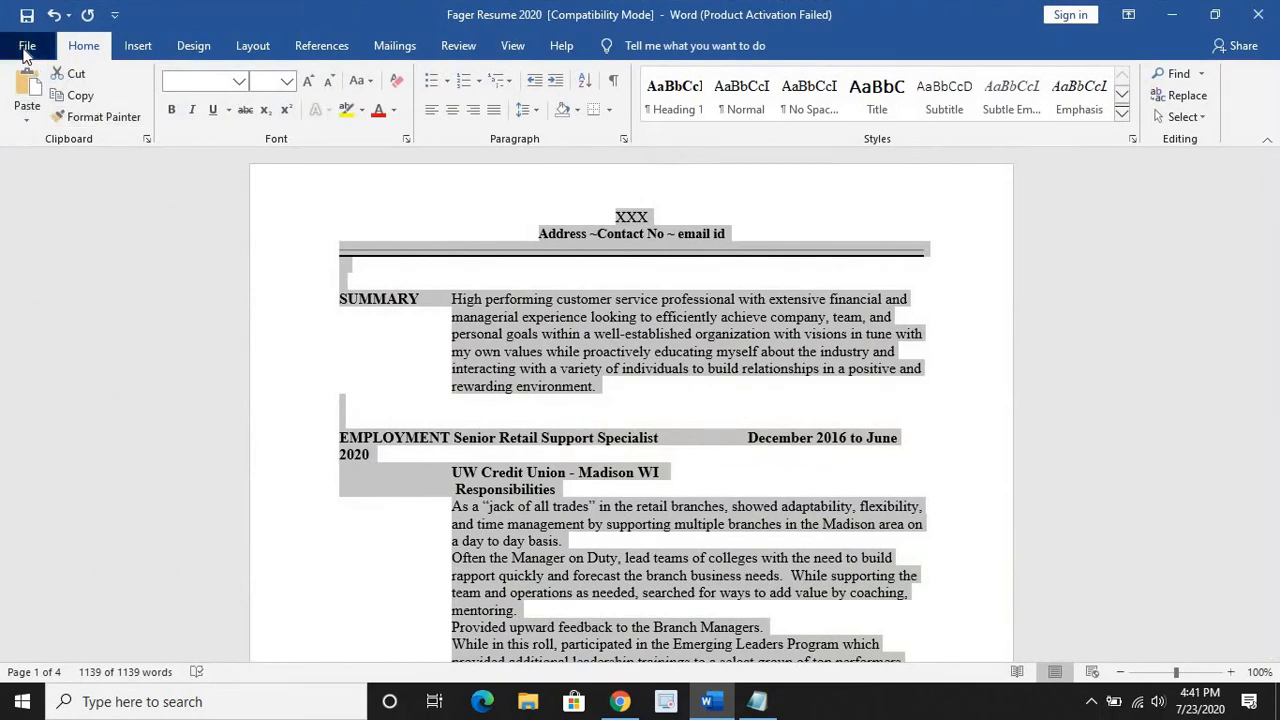
left_click(27, 48)
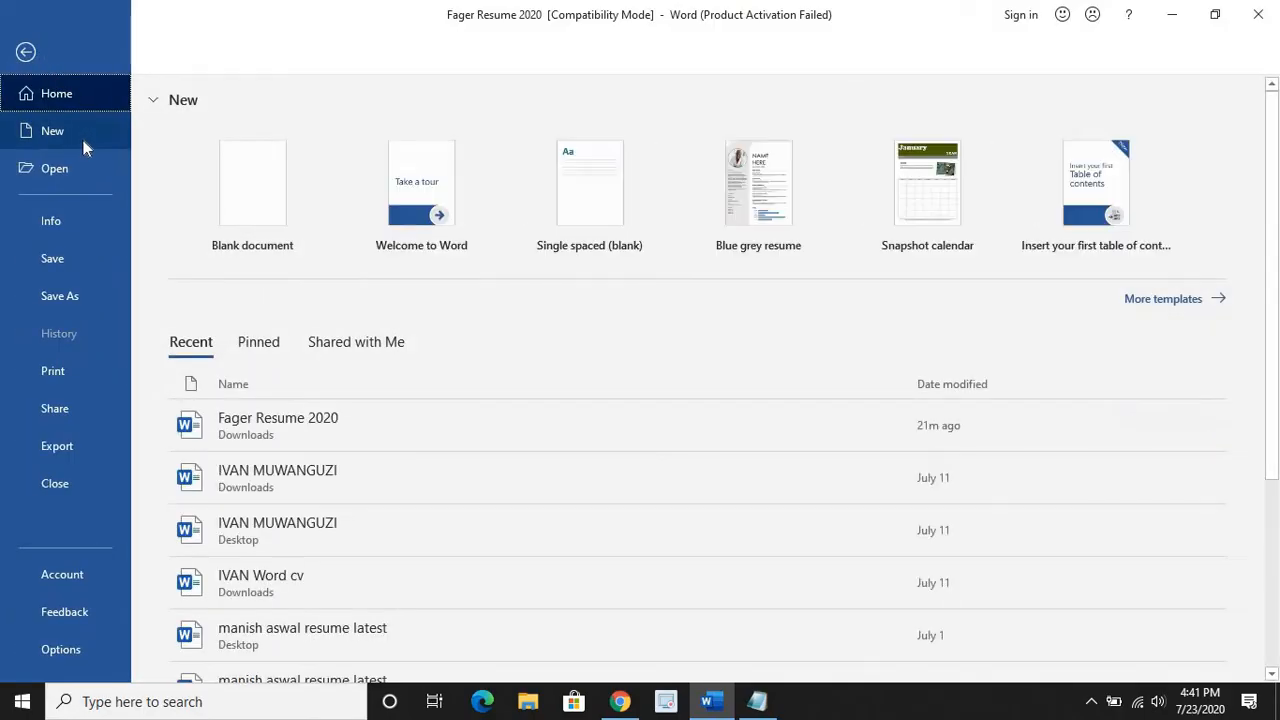
left_click(237, 179)
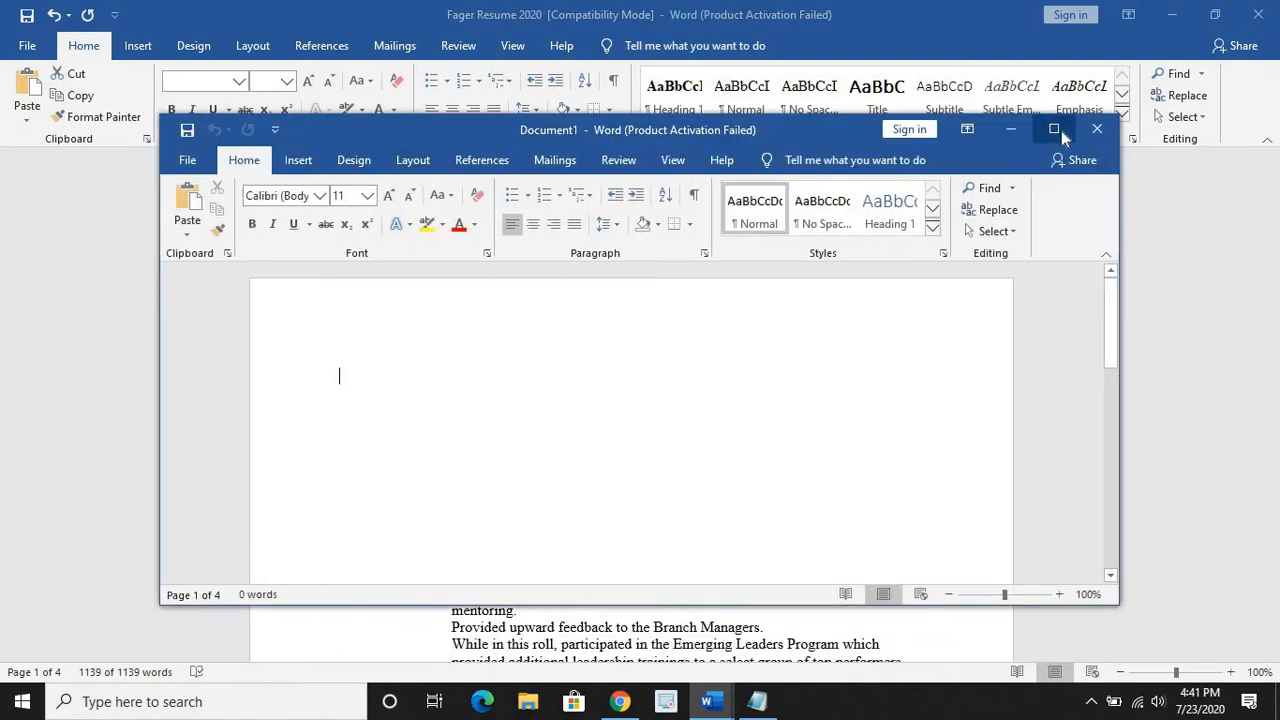
left_click(1058, 130)
- Paste the plain résumé text into the blank document and return to its beginning
key("ctrl+v")
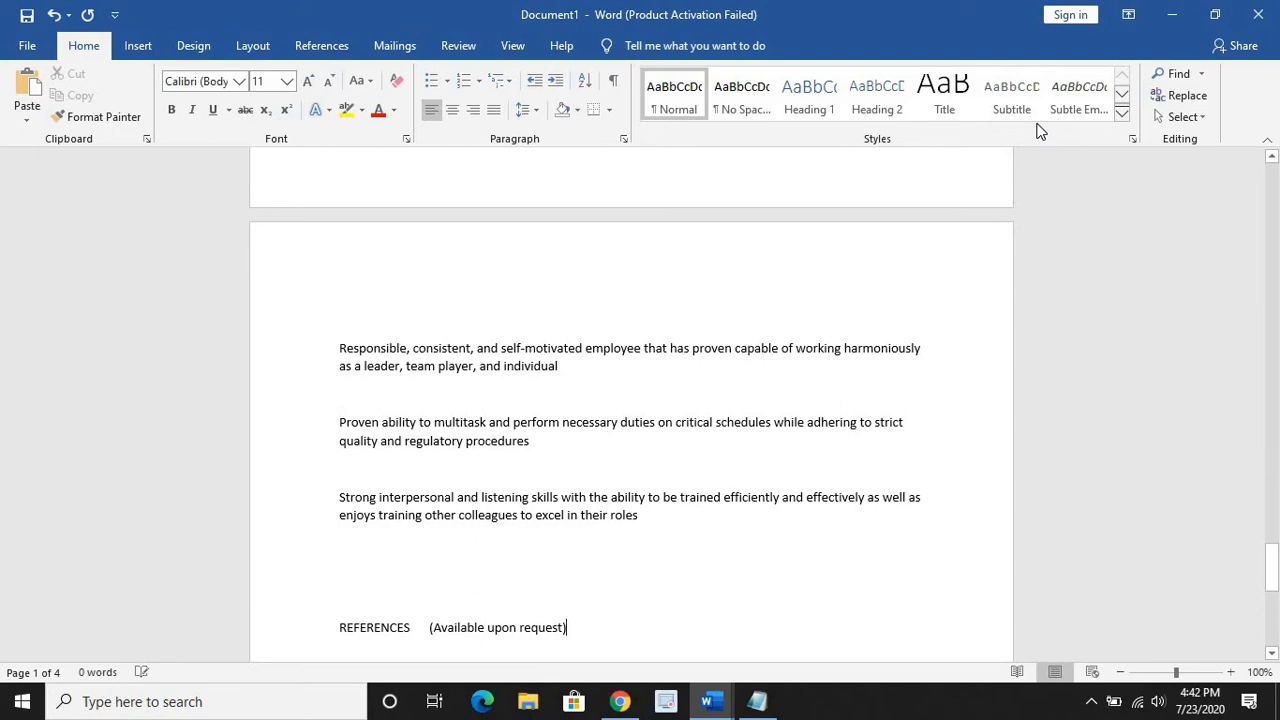
scroll(705, 412, "up", 20)
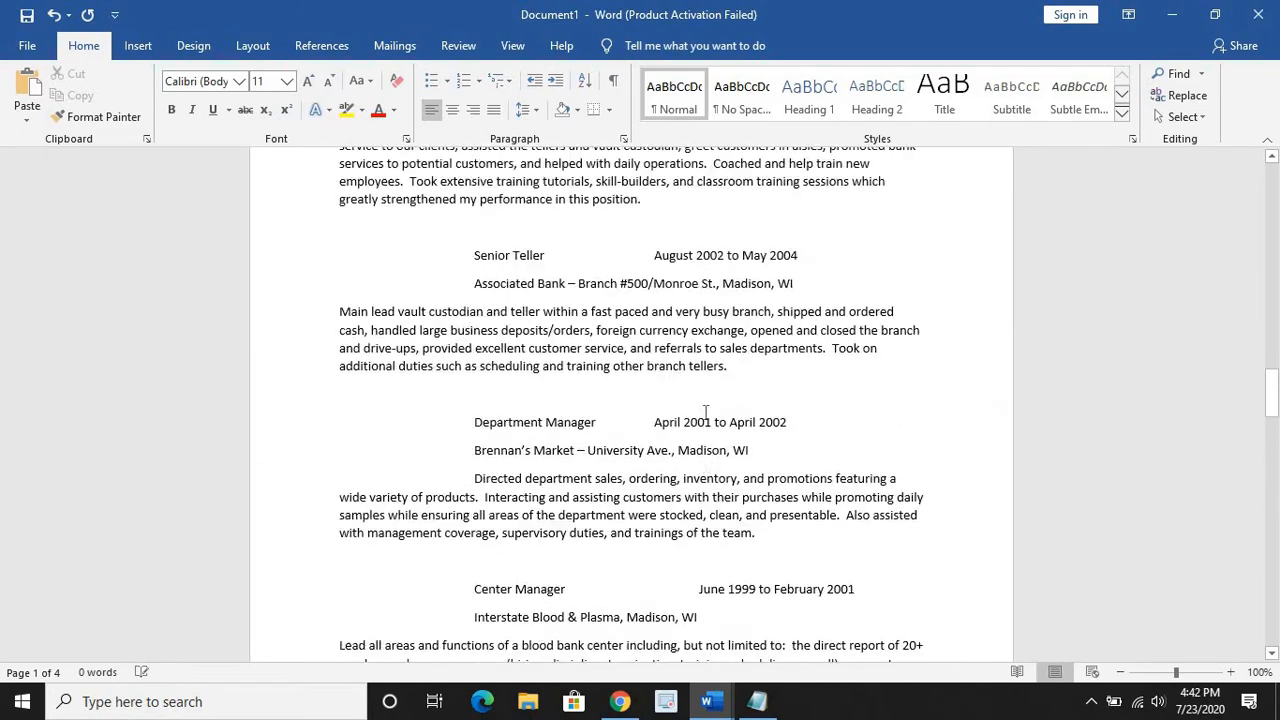
scroll(705, 412, "up", 20)
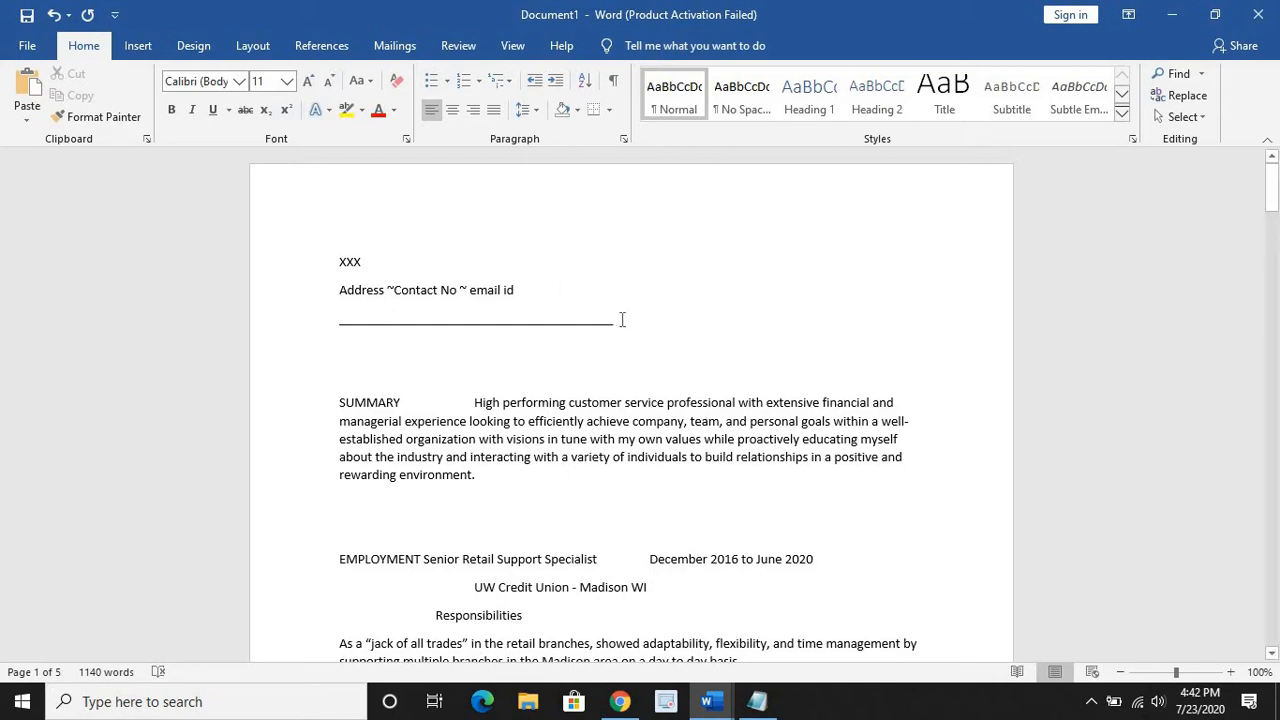
- Center the XXX name line and the address, contact number and email line at the head of the résumé
double_click(337, 260)
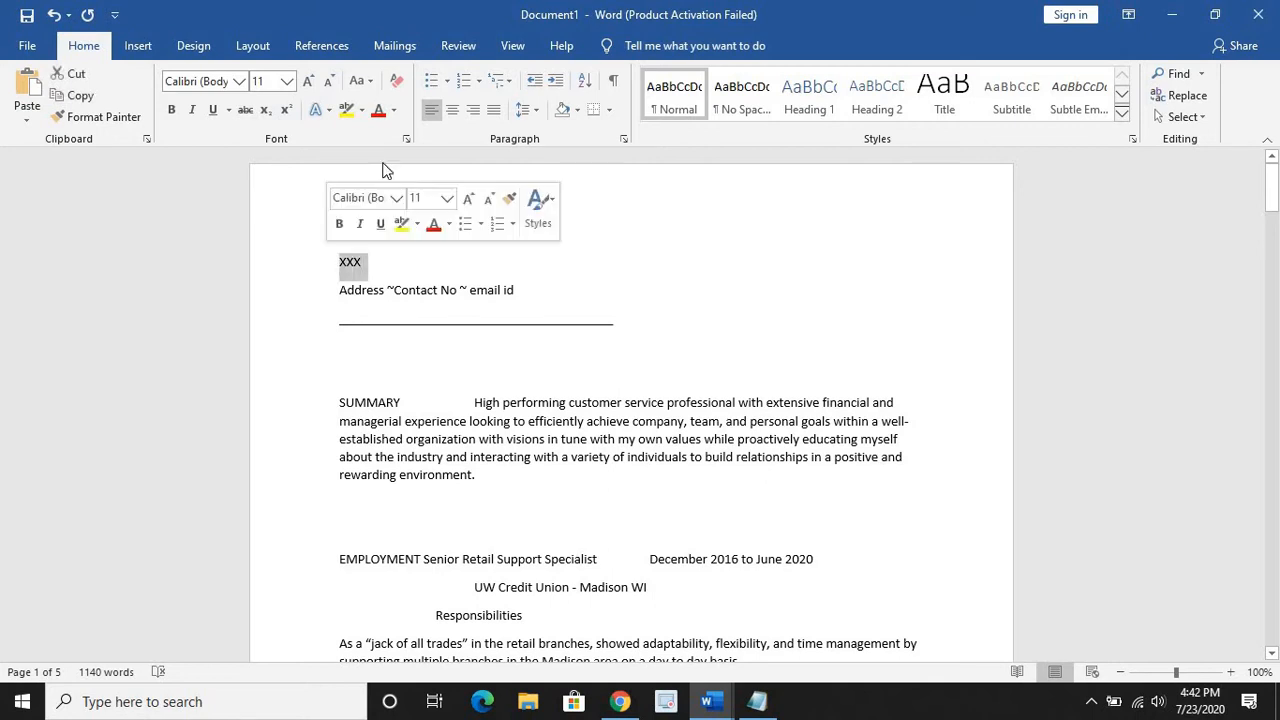
left_click(549, 289)
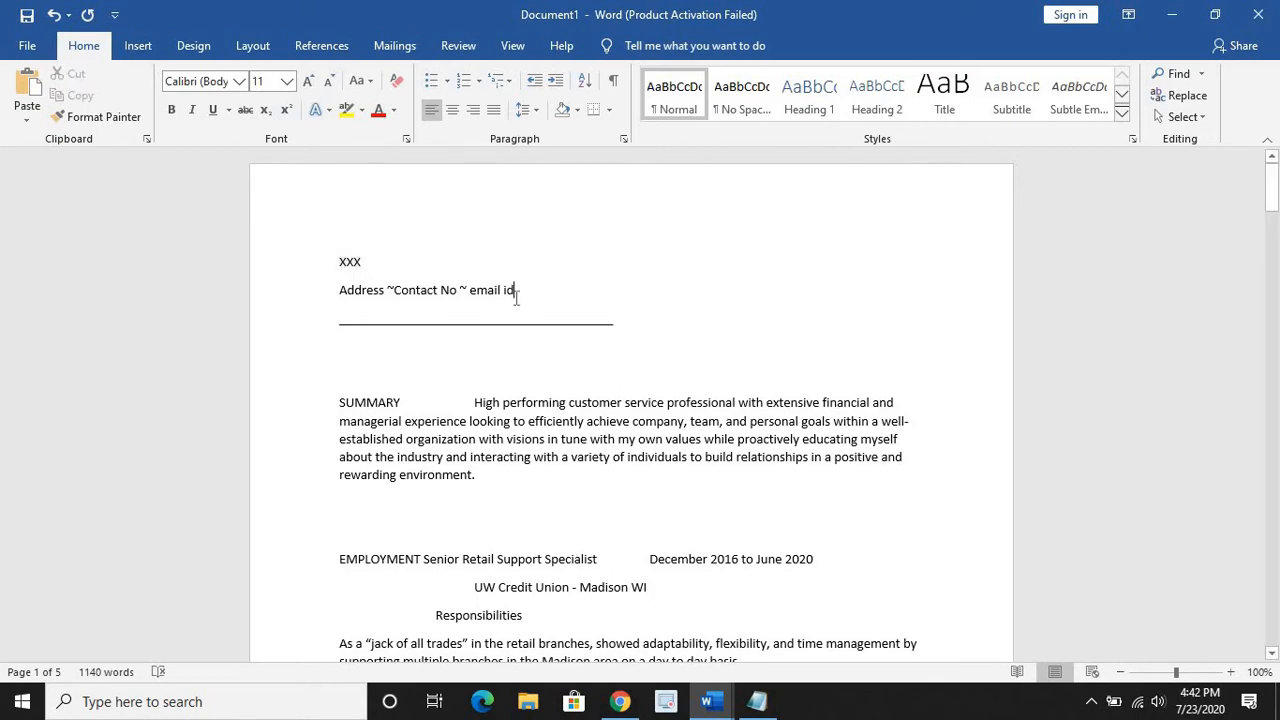
left_click(320, 263)
left_click_drag(537, 288, 323, 258)
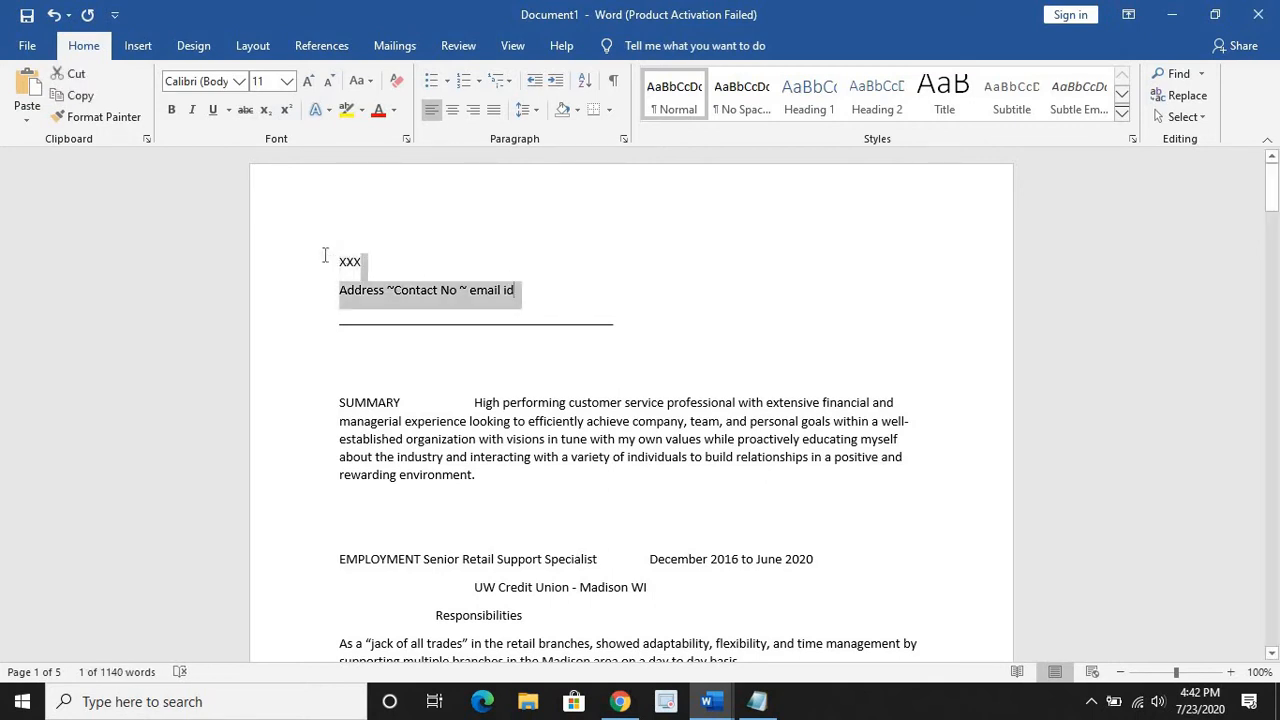
left_click(452, 109)
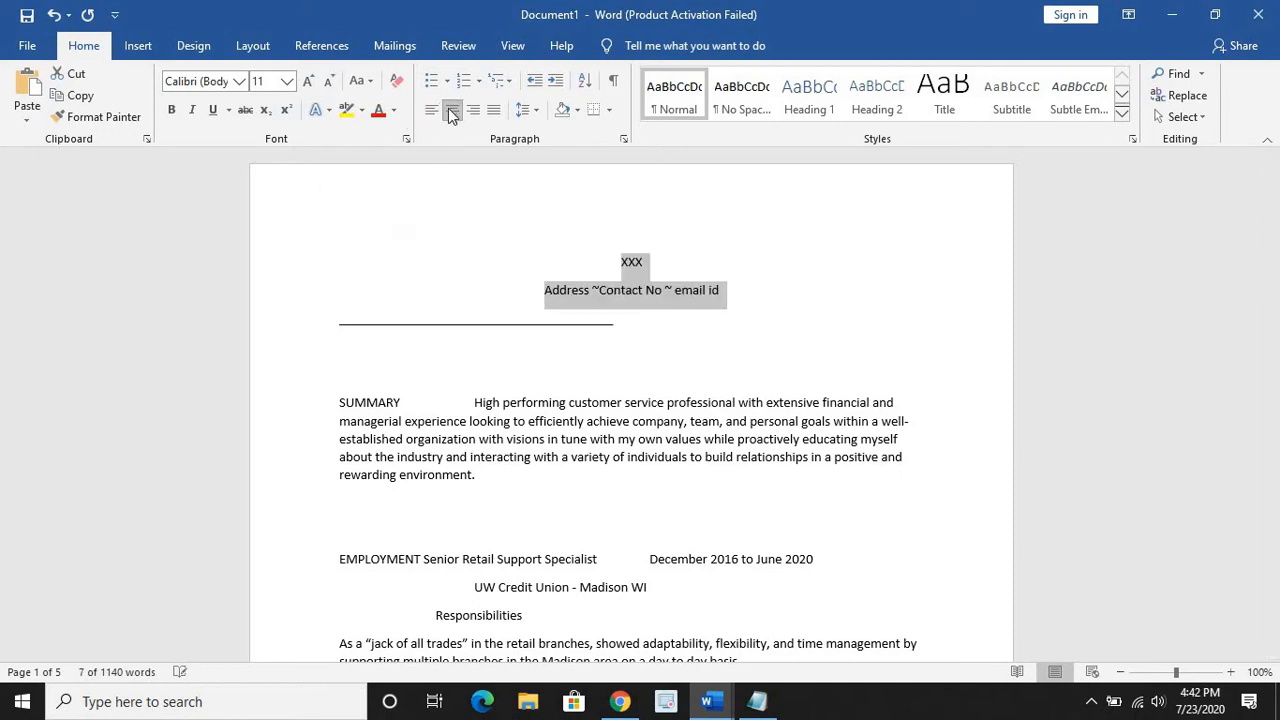
- Delete the underscore line and extra blank space above SUMMARY, and move the summary text onto its own line below that heading
left_click_drag(630, 330, 338, 325)
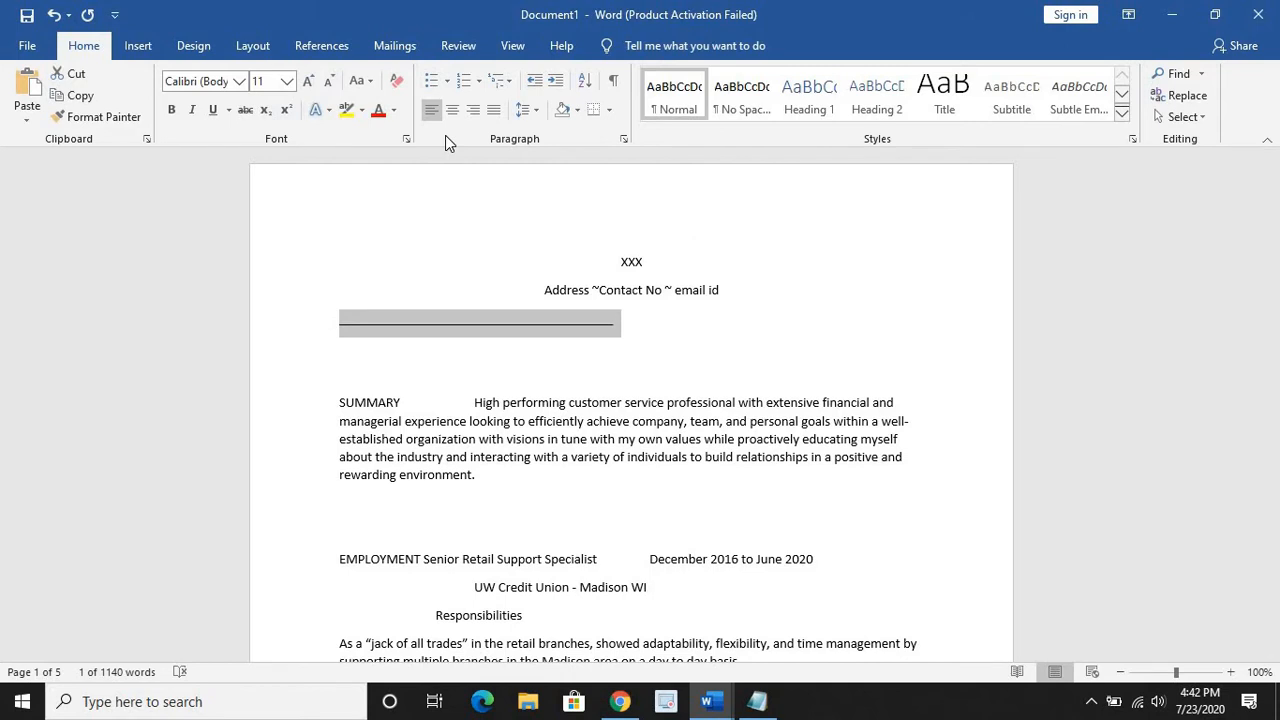
key("Delete")
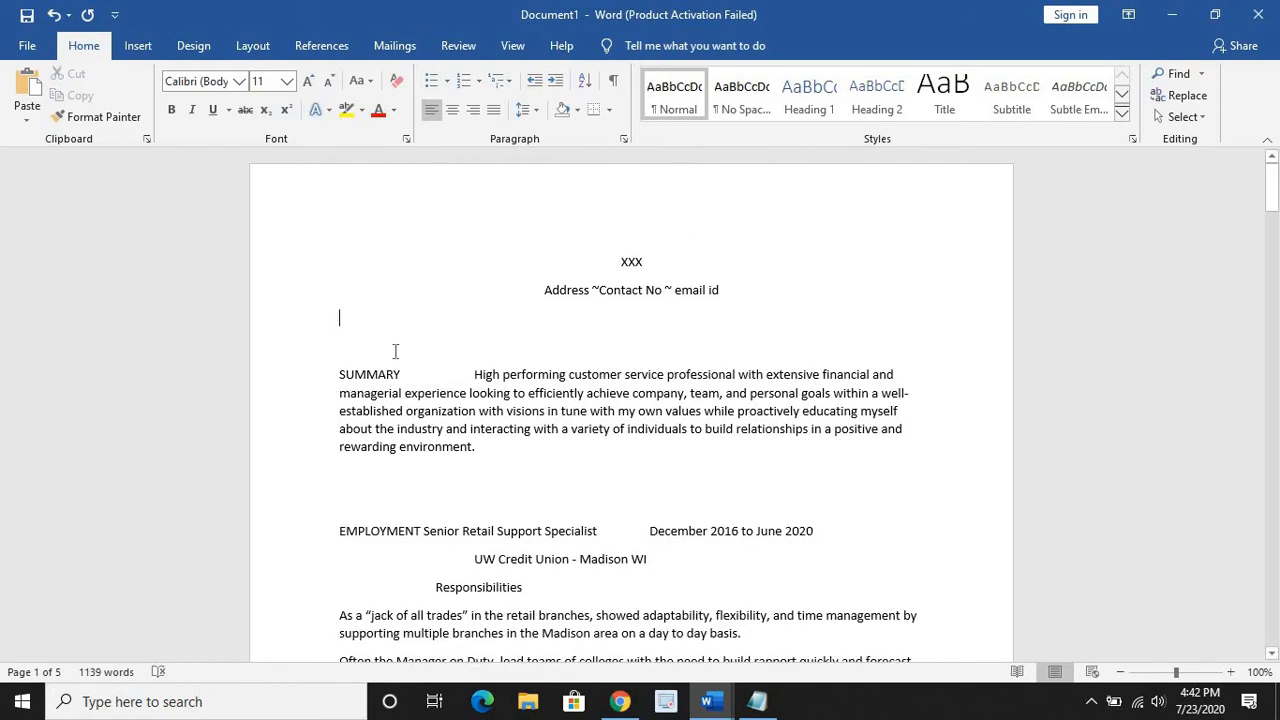
key("Delete")
key("Delete")
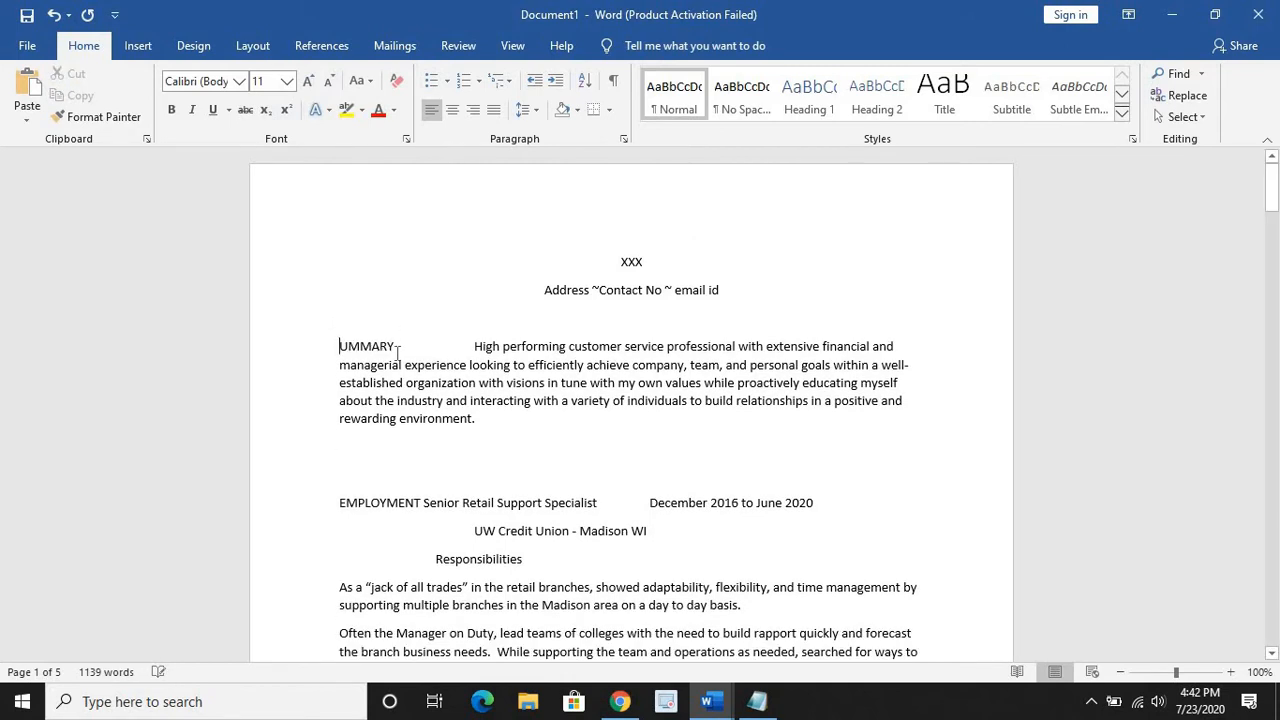
type("S")
key("Return")
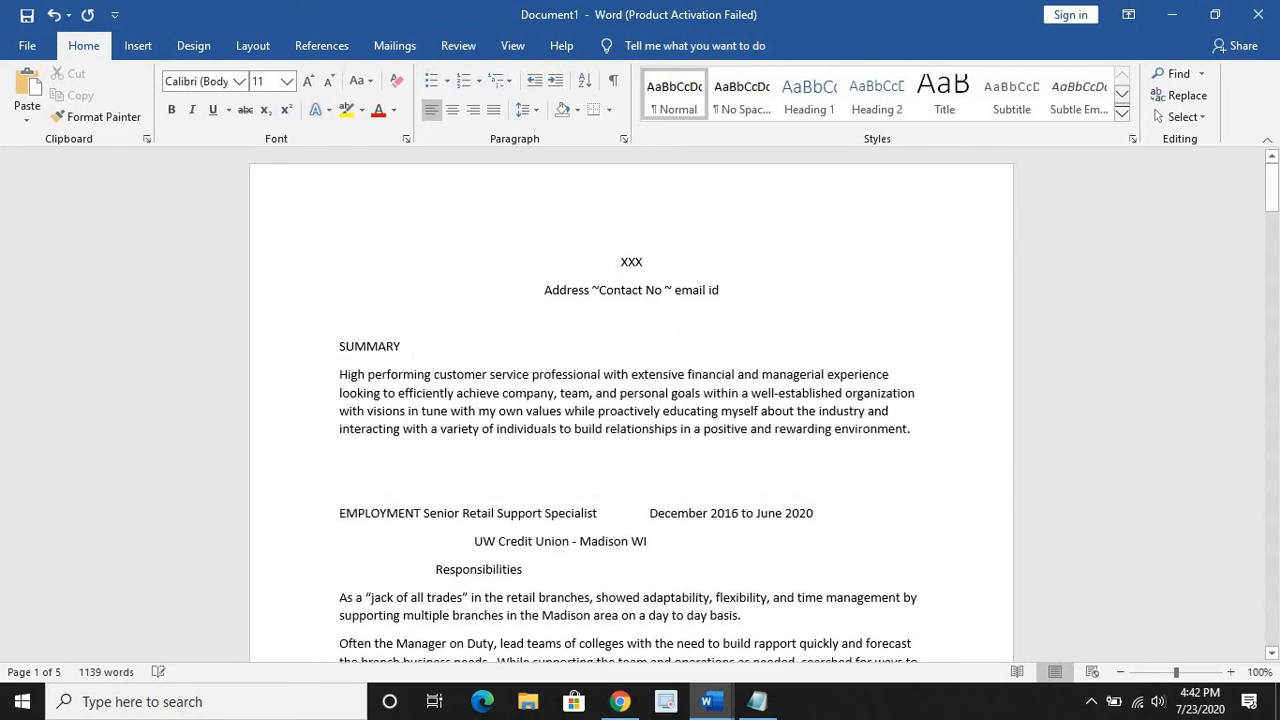
- Apply the No Spacing style to the SUMMARY heading and the paragraph below it
left_click(902, 432)
left_click(314, 343, "shift")
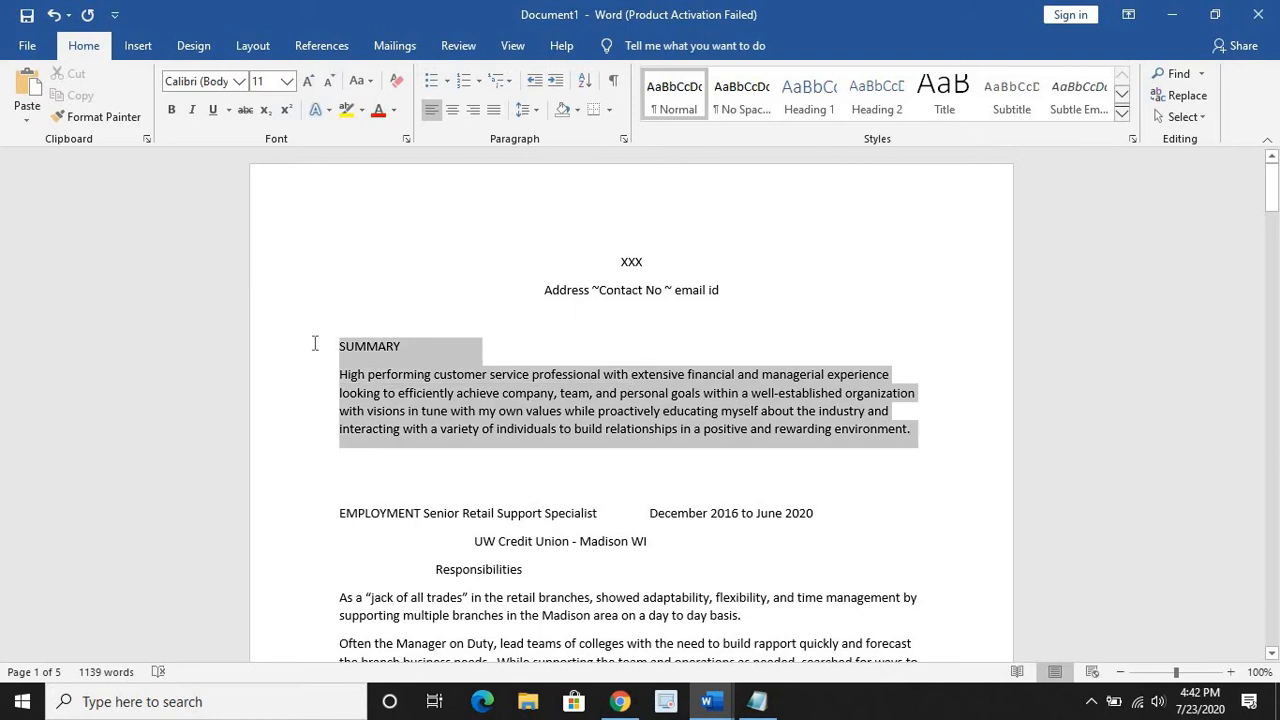
left_click(437, 264)
left_click_drag(910, 429, 344, 312)
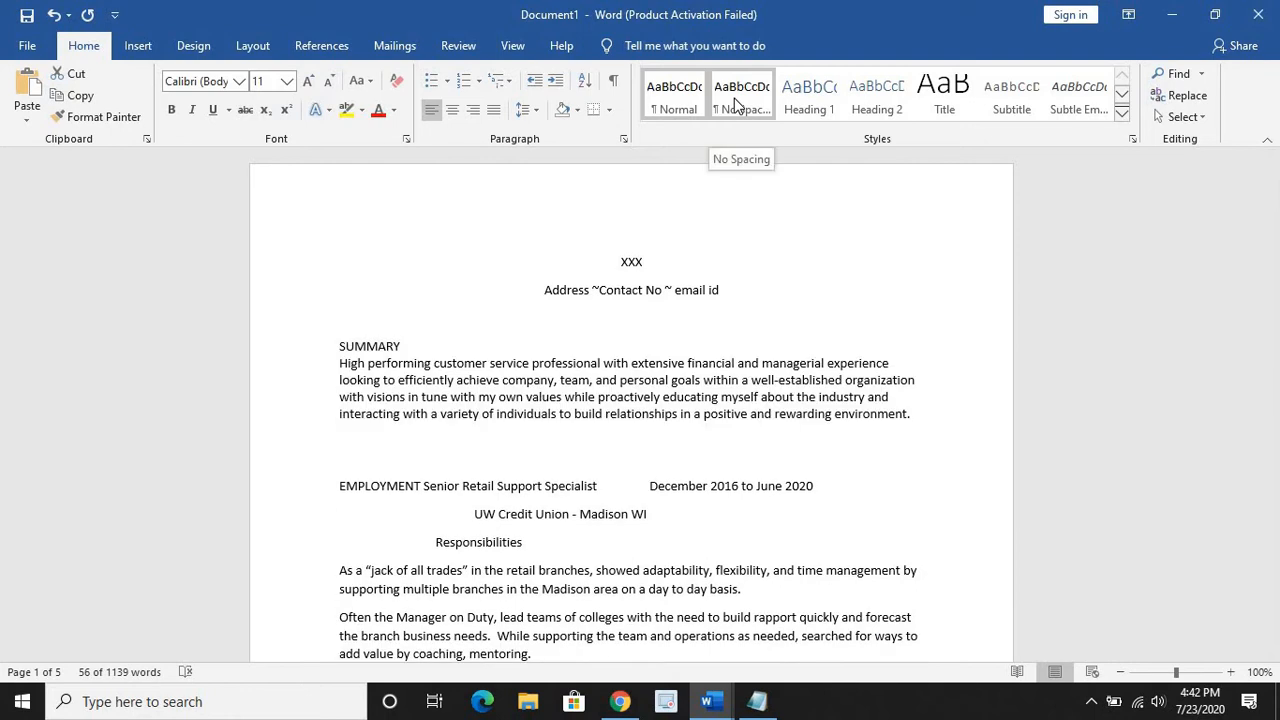
left_click(735, 105)
left_click(520, 352)
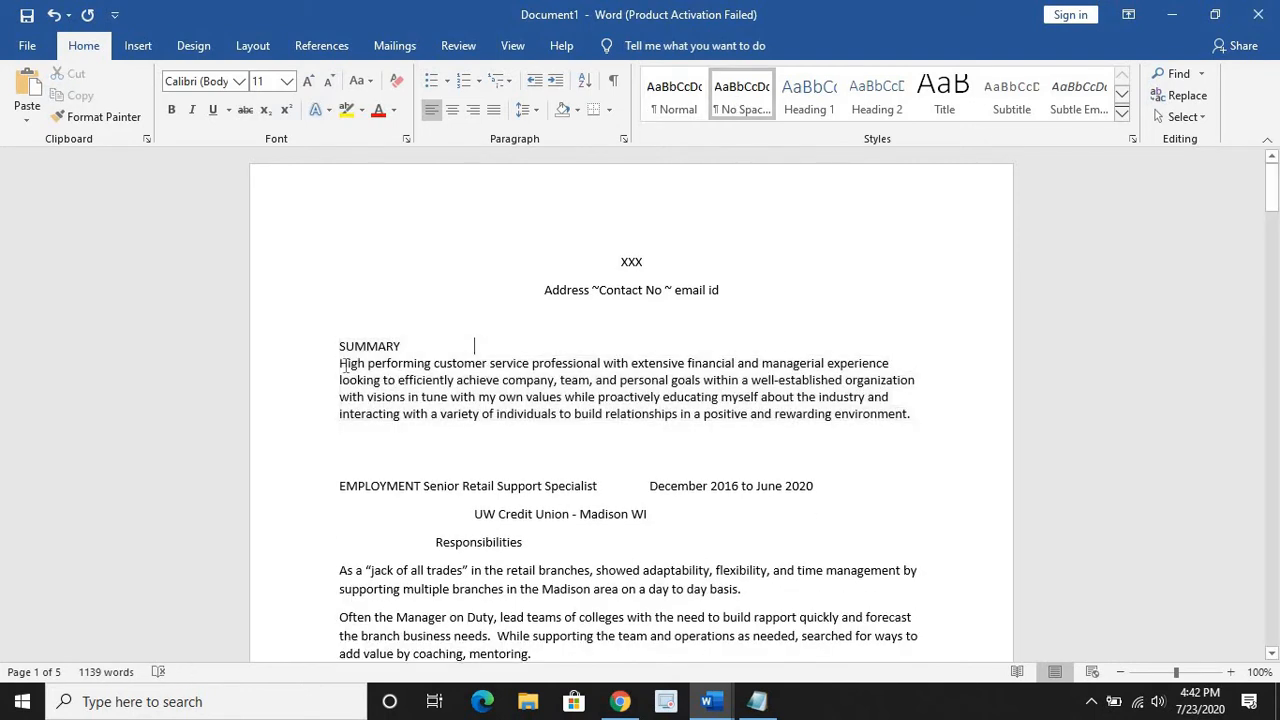
- Format the summary paragraph as a bulleted list item
left_click_drag(339, 363, 908, 414)
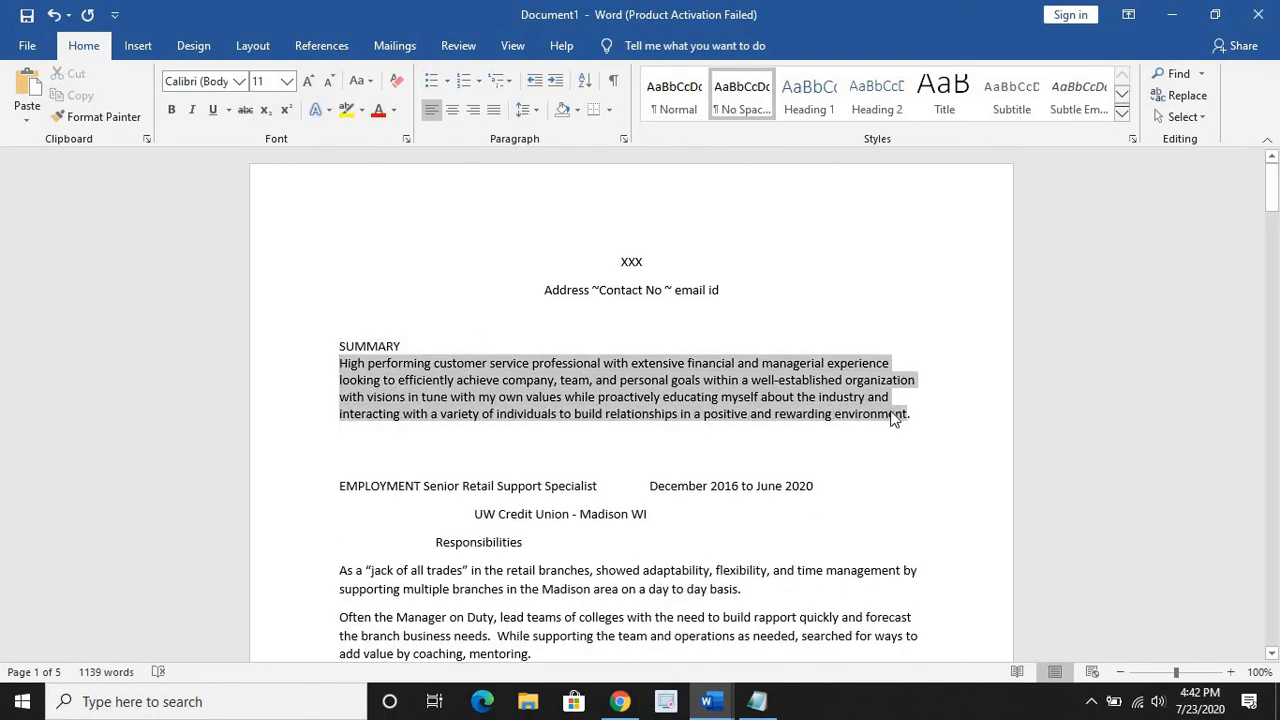
left_click(433, 81)
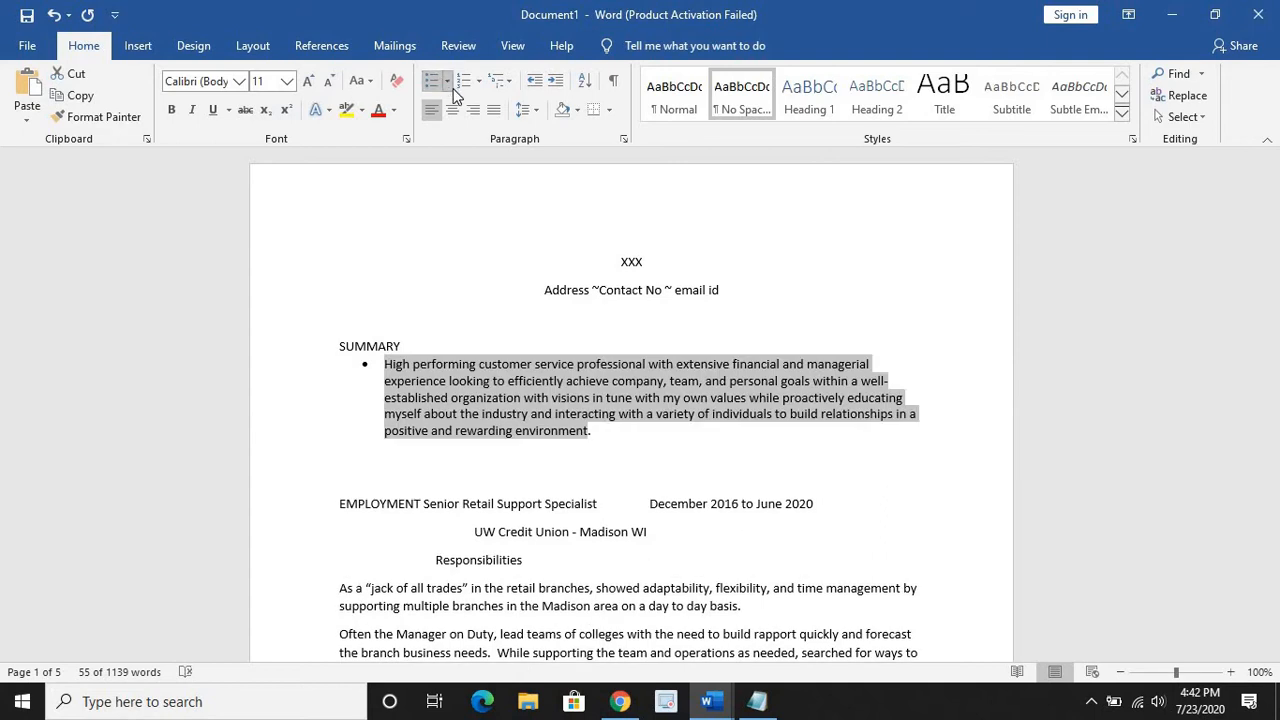
left_click(520, 382)
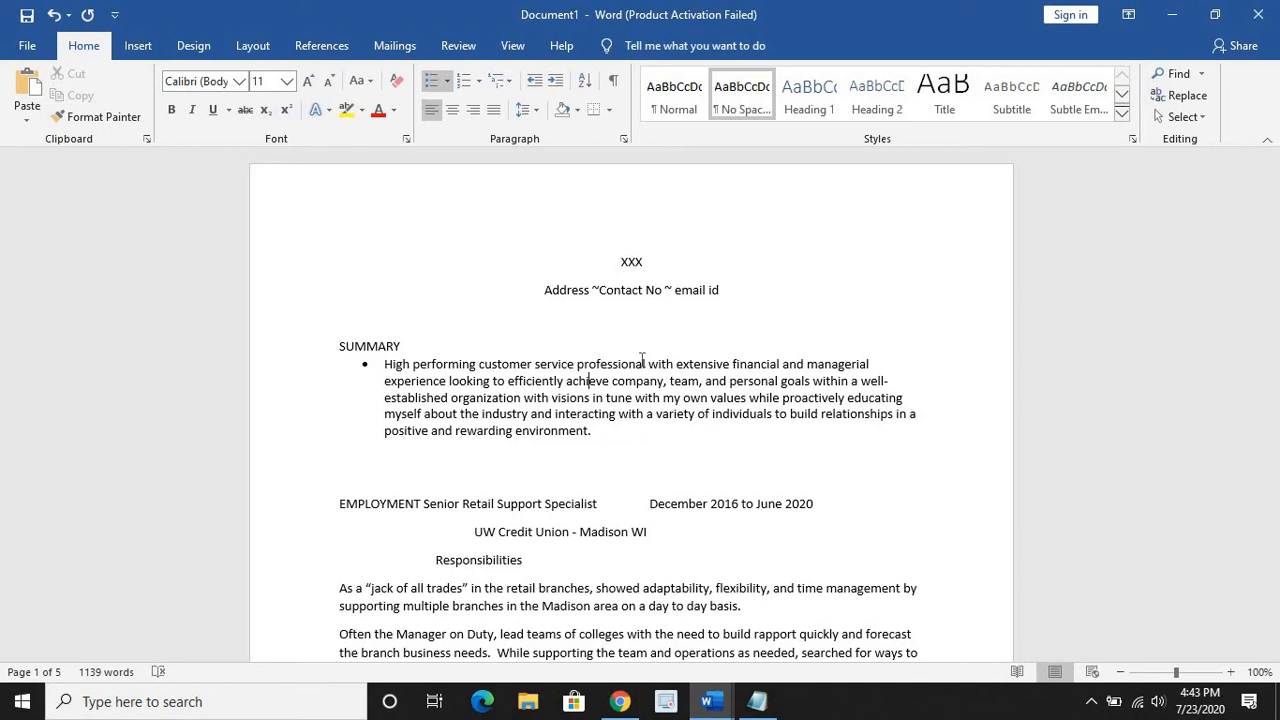
- End the summary bullet with a period after "my own values" and split the remaining text into a second bullet
left_click(688, 383)
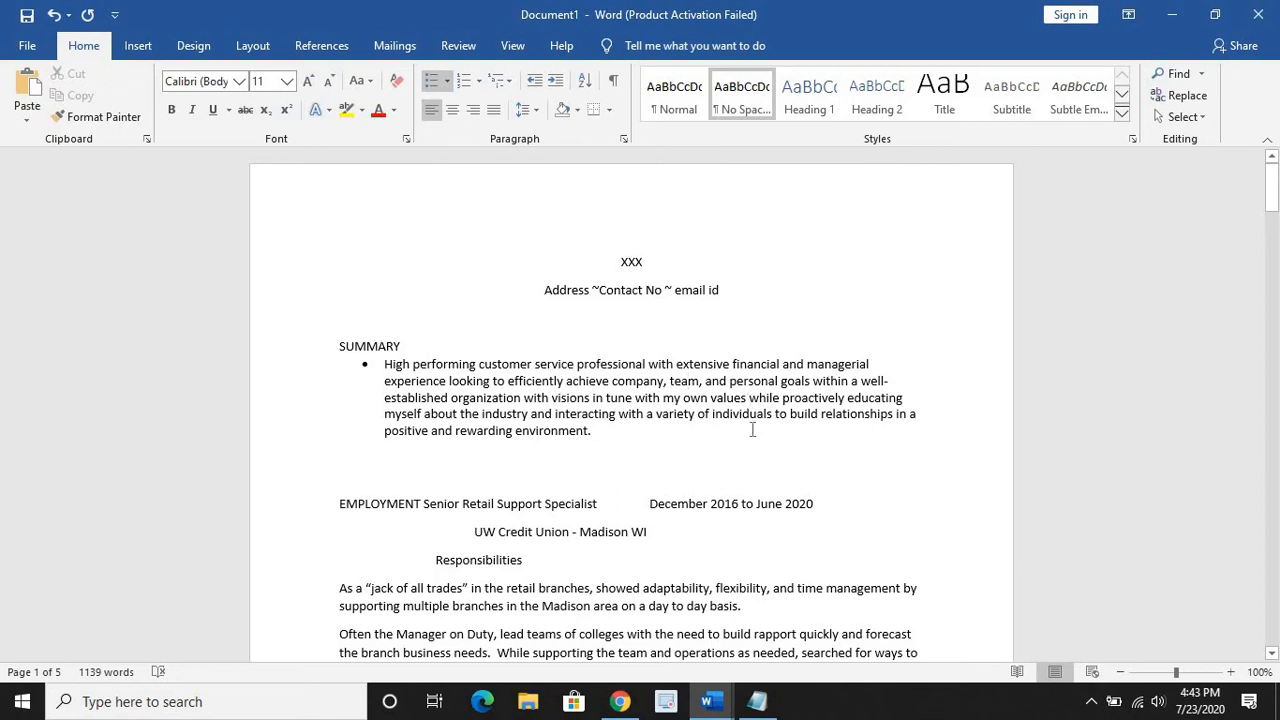
type(".")
key("Return")
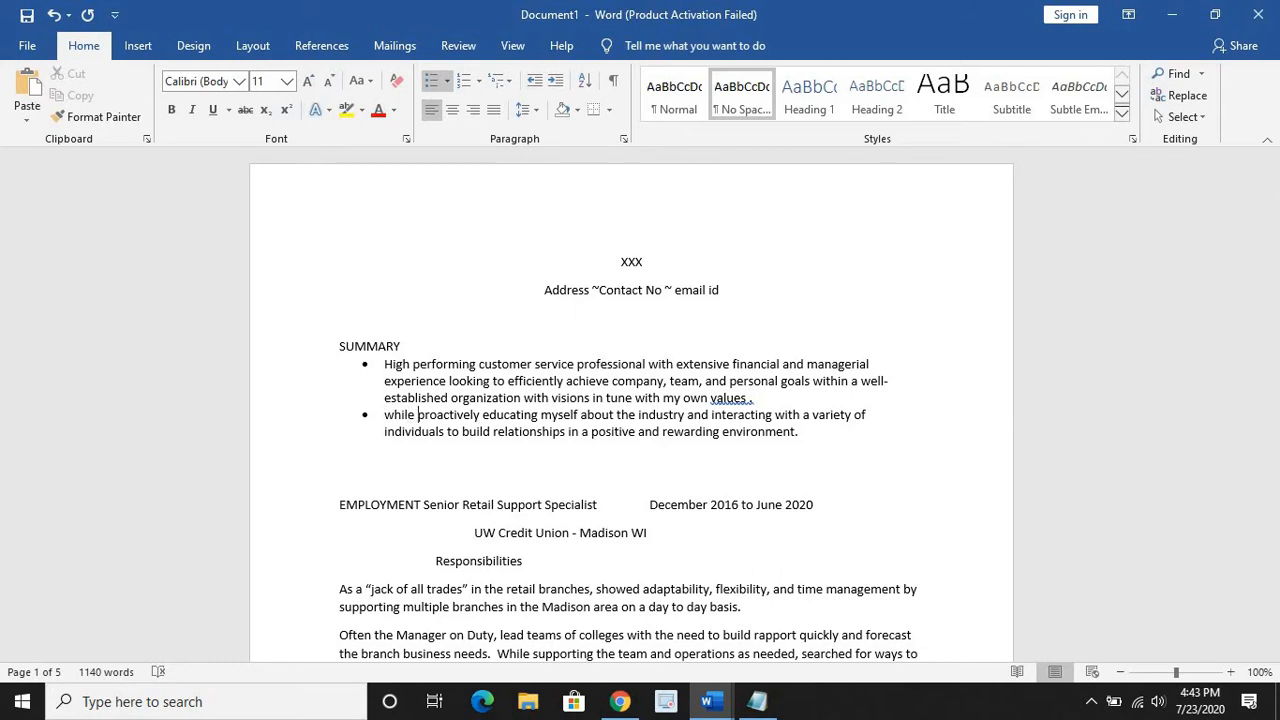
- Remove "while" so the second bullet starts with capitalized "Proactively", and delete the space before the first bullet's period
key("Delete")
key("Delete")
key("Delete")
key("Delete")
key("Delete")
key("Delete")
key("Delete")
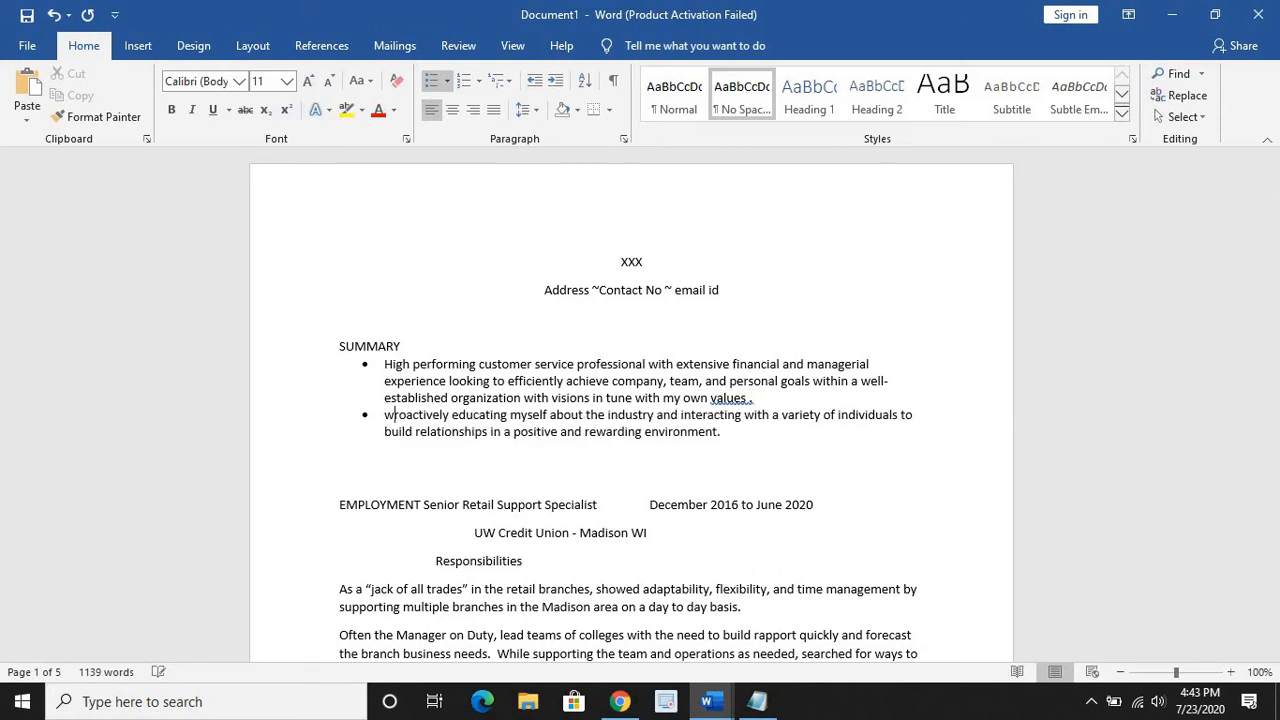
type("P")
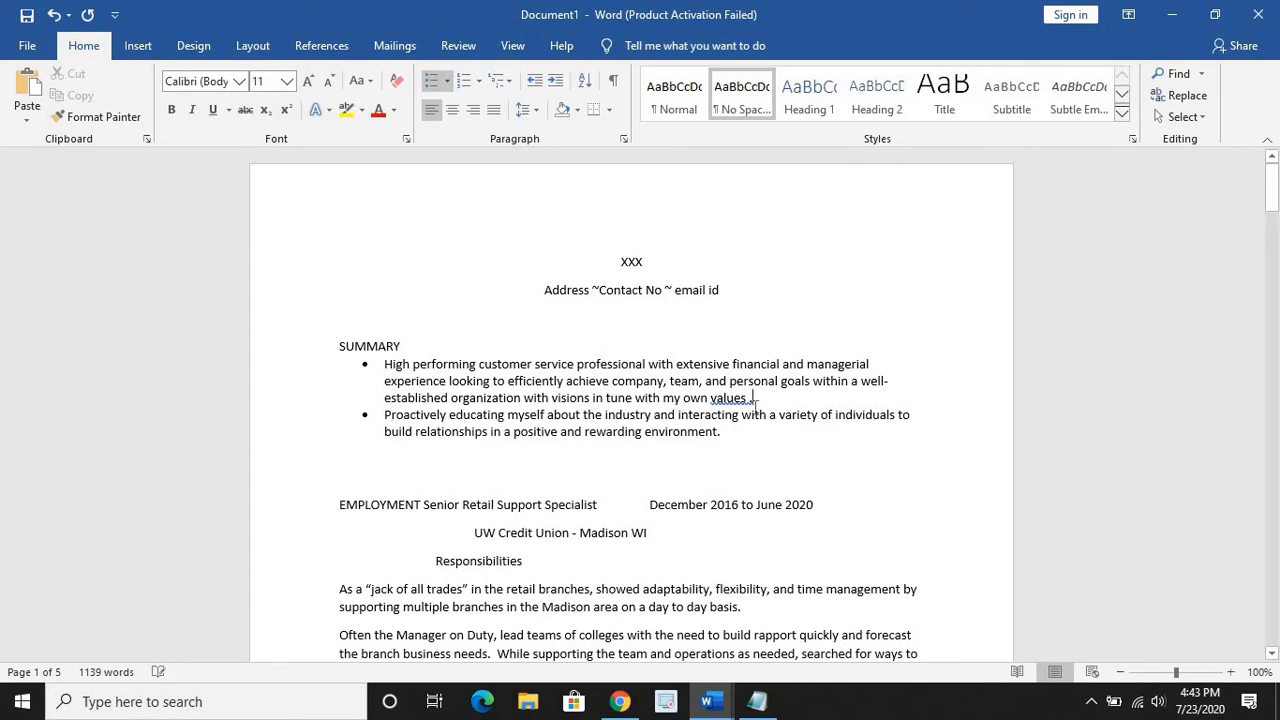
left_click(749, 397)
key("BackSpace")
- Make the SUMMARY heading, the XXX name line and the address and contact line bold
left_click(316, 346)
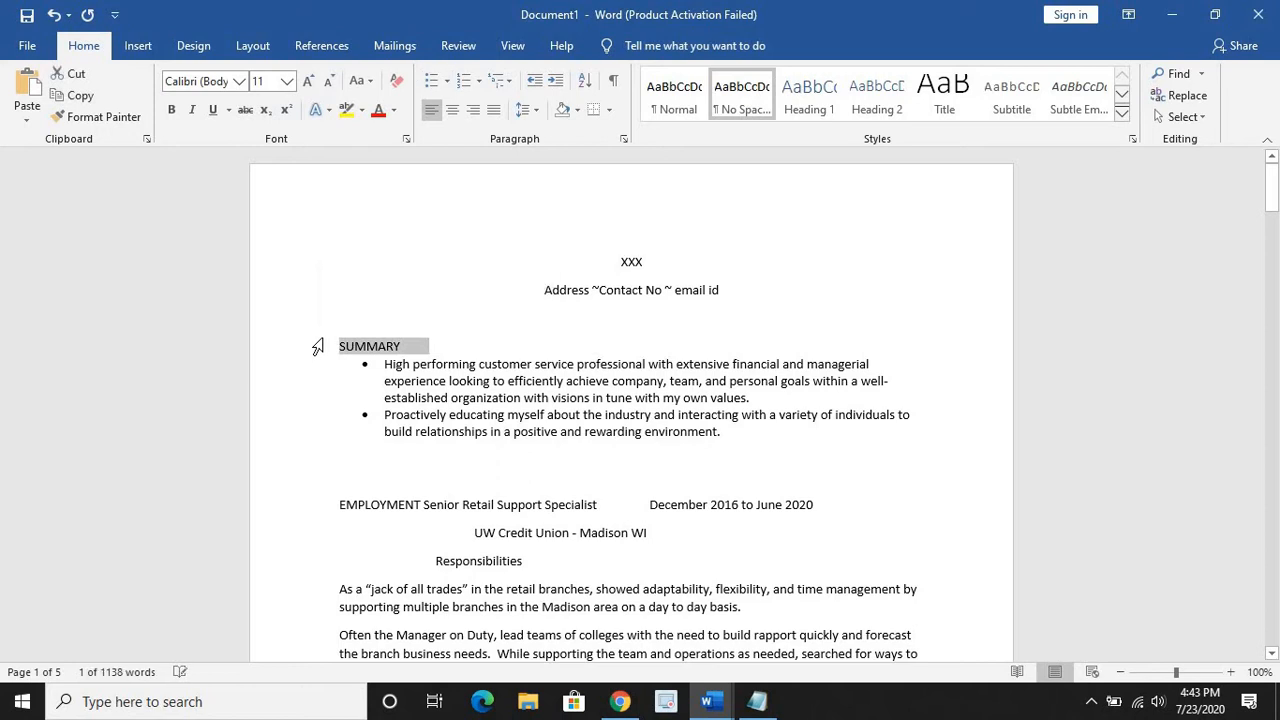
key("ctrl+b")
left_click_drag(690, 316, 548, 262)
double_click(548, 262)
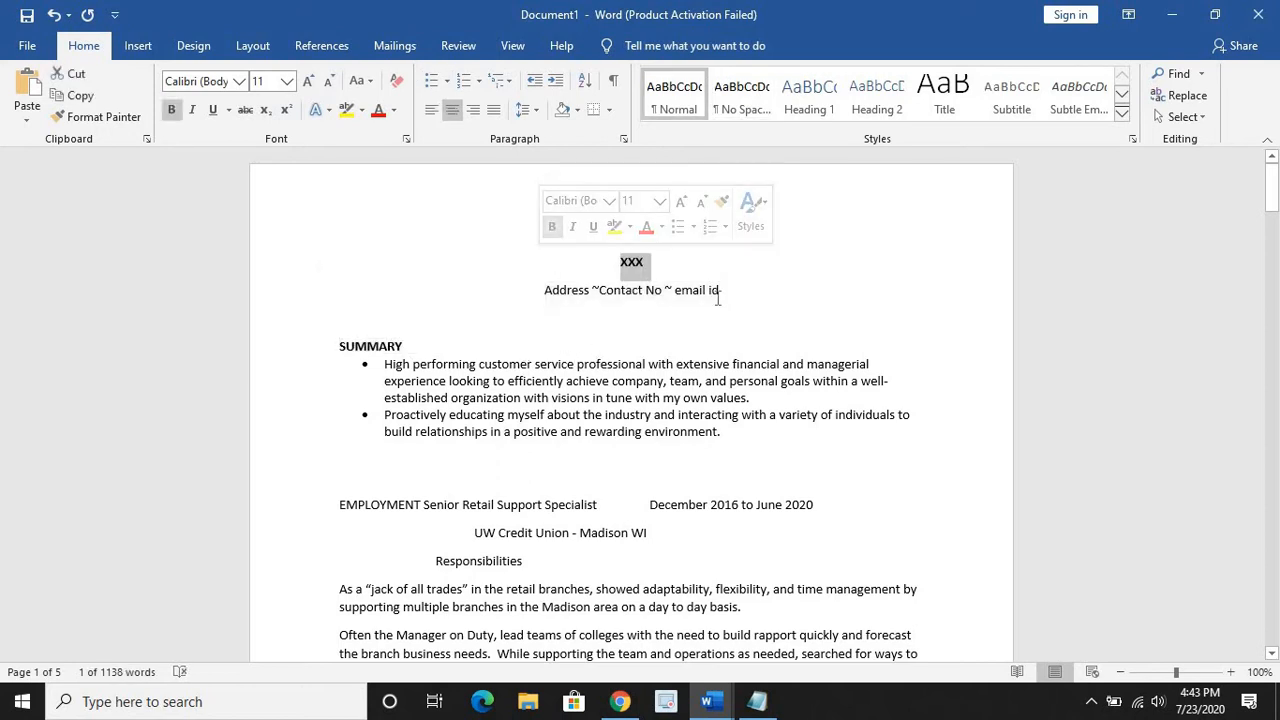
key("ctrl+b")
left_click(664, 288)
triple_click(528, 290)
key("ctrl+b")
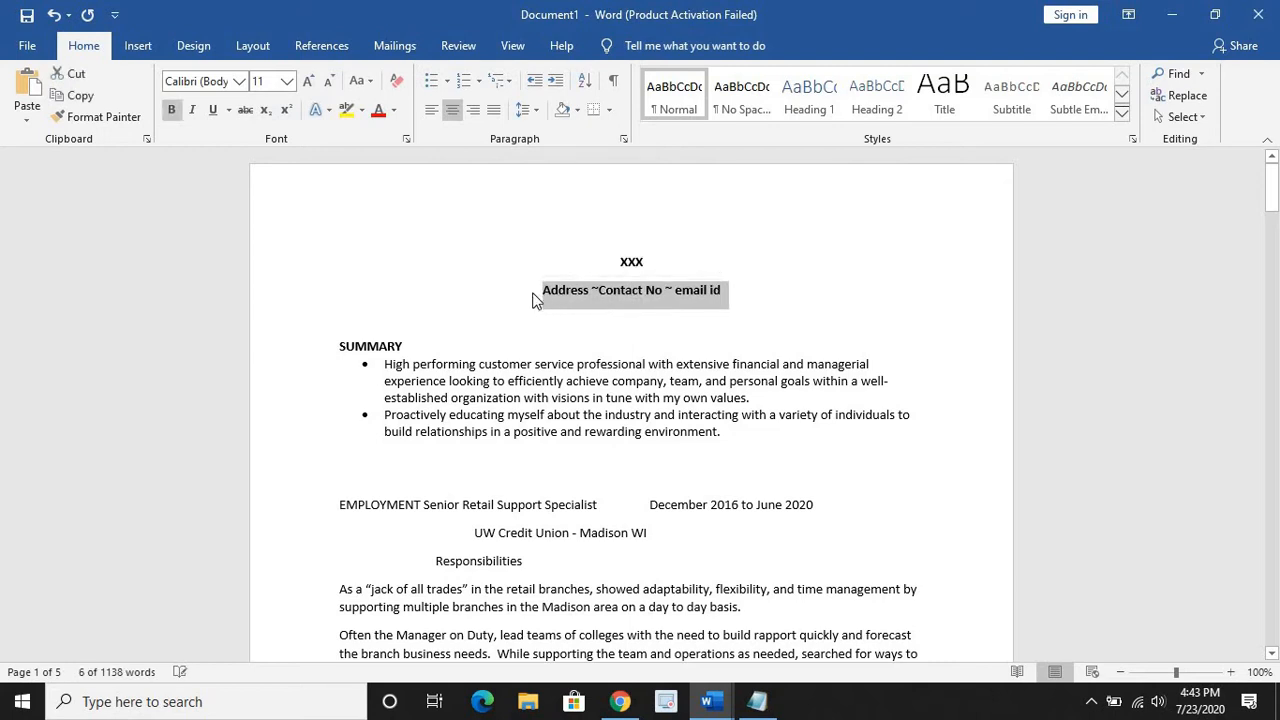
- Split EMPLOYMENT onto its own line above Senior Retail Support Specialist and replace it with "Work Experience"
scroll(484, 440, "down", 3)
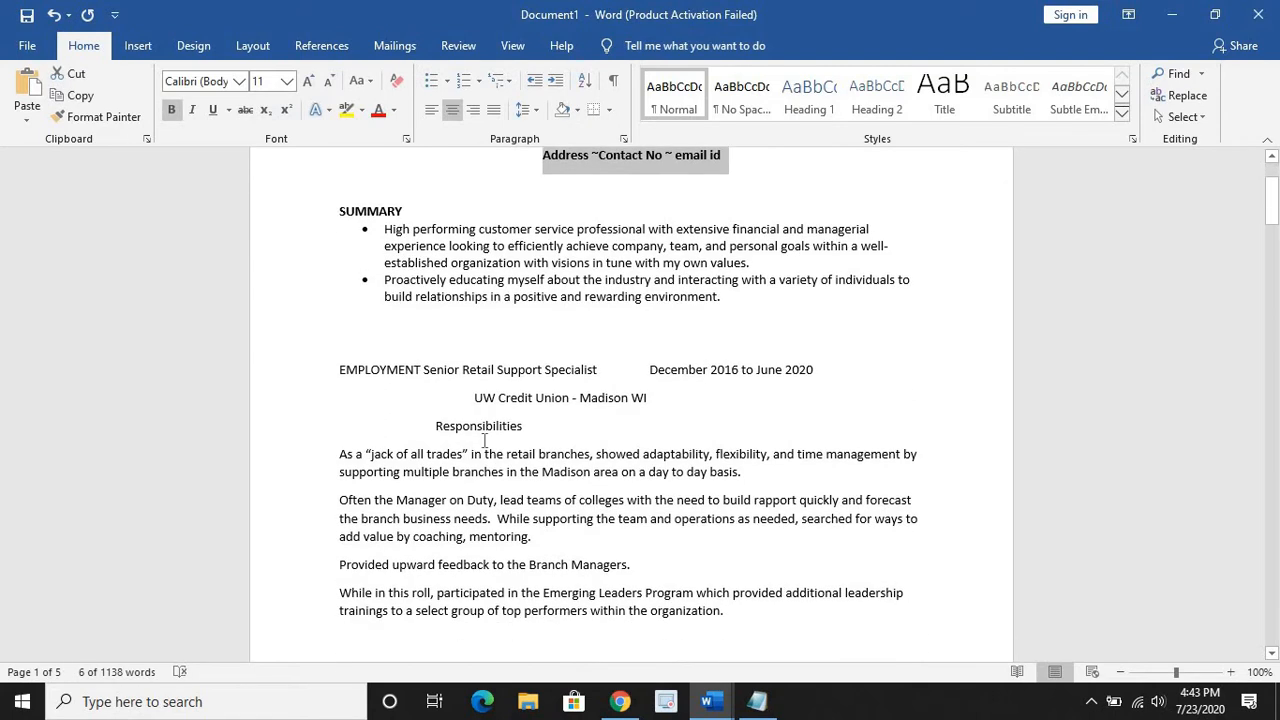
left_click(442, 385)
key("Return")
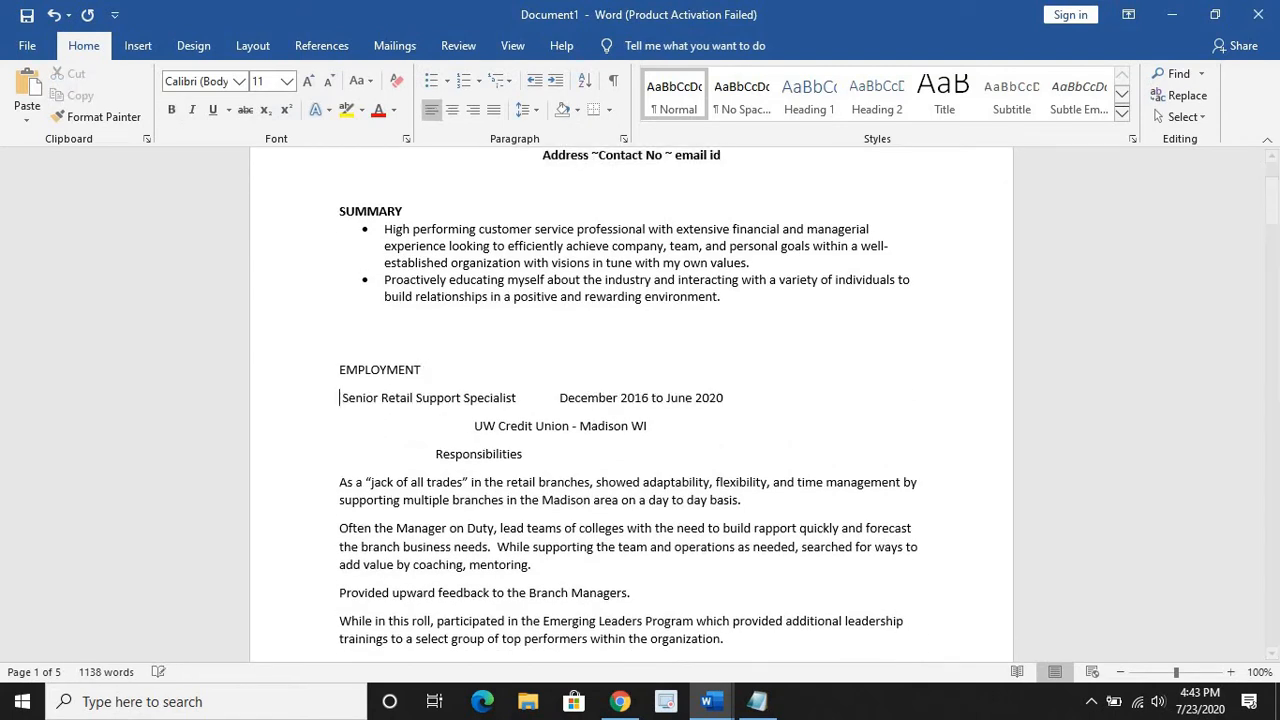
left_click_drag(423, 369, 339, 368)
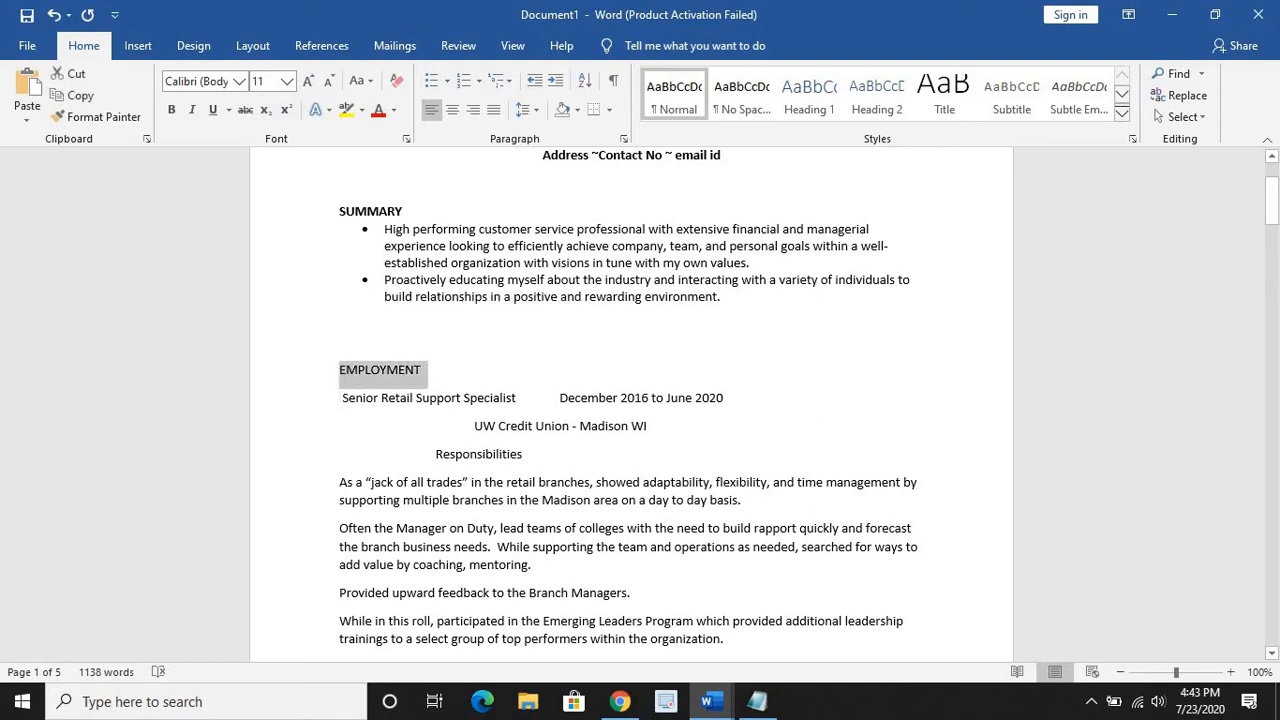
type("Work Ex")
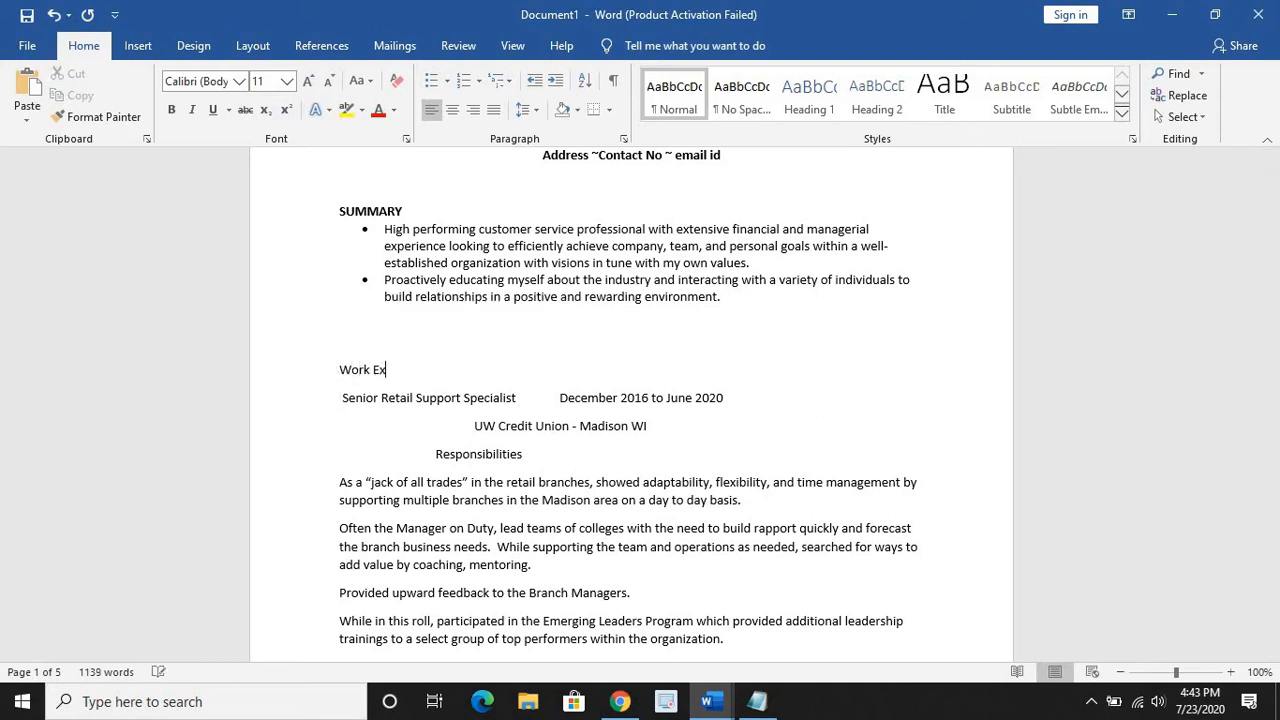
type("perience")
- Put the December 2016 to June 2020 dates on their own line and align the UW Credit Union - Madison WI line with the left margin
left_click(560, 397)
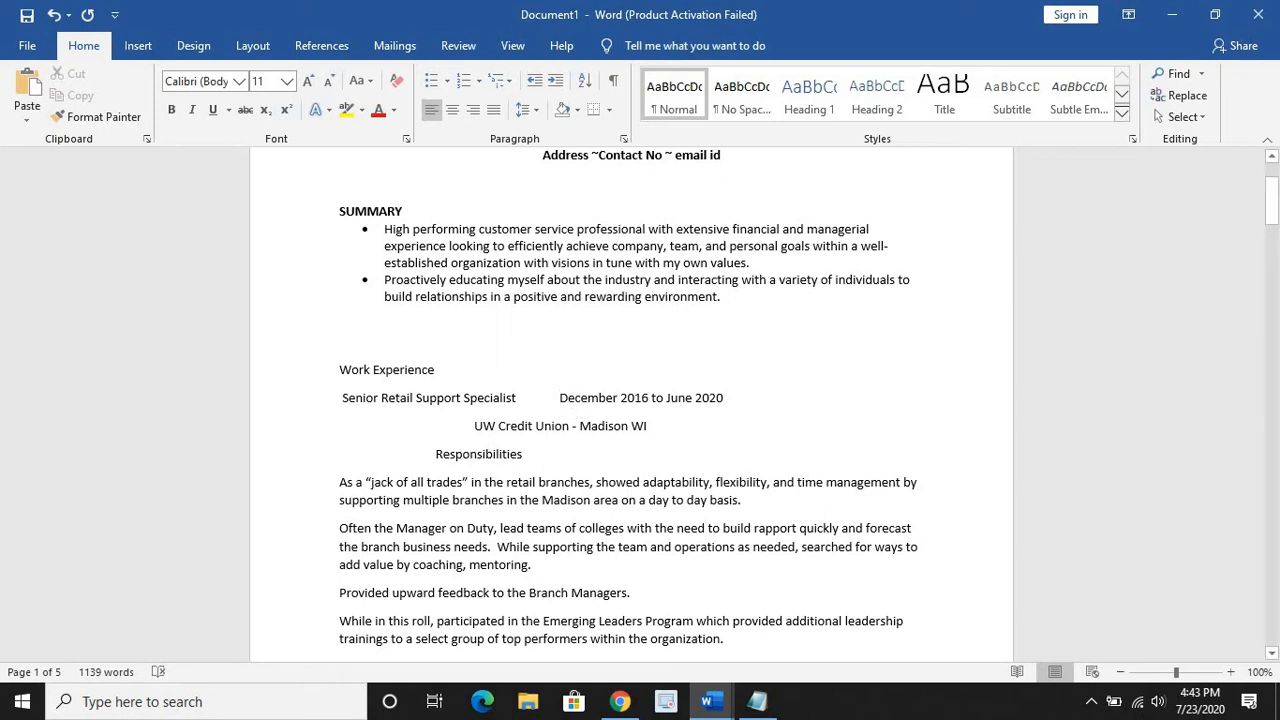
key("Return")
left_click(482, 454)
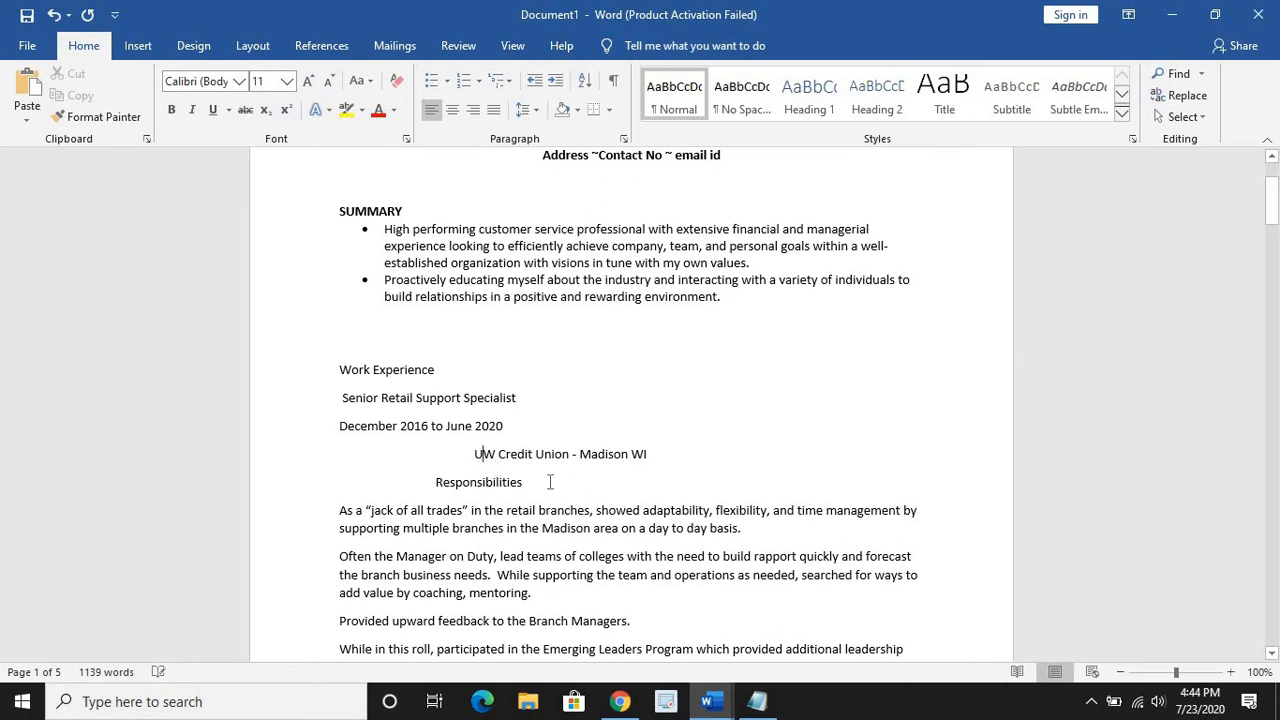
key("Return")
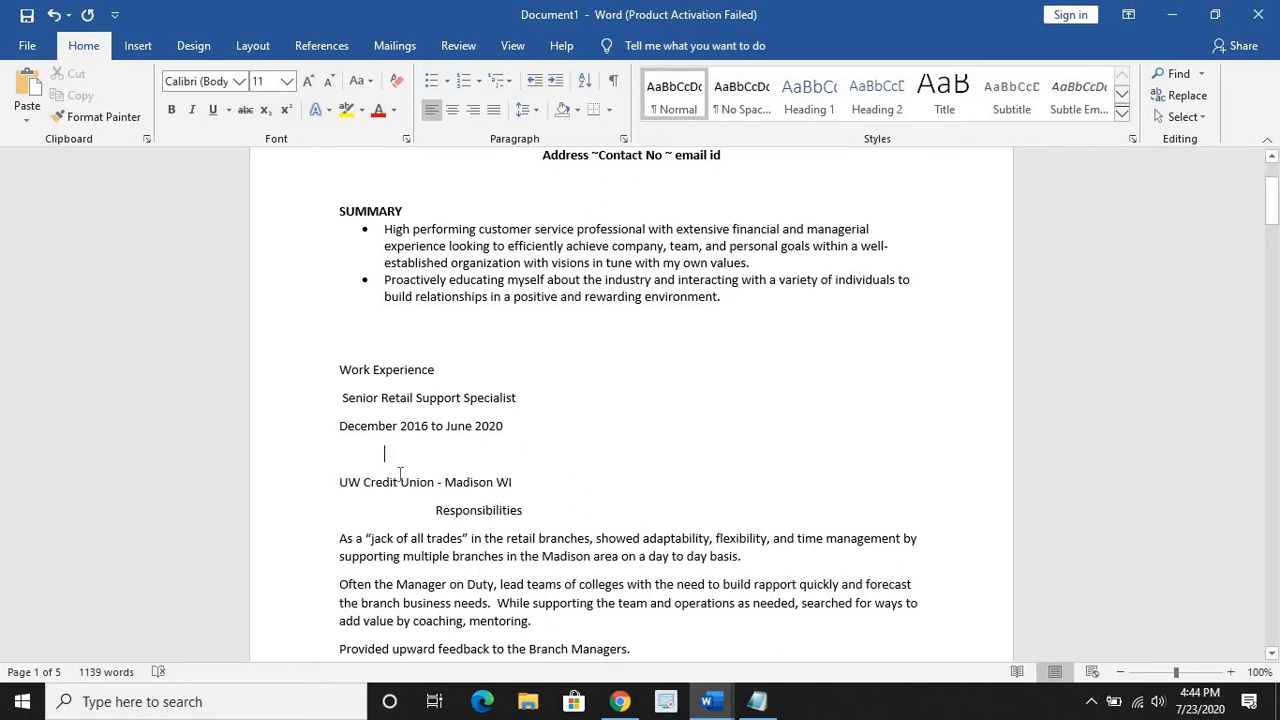
key("BackSpace")
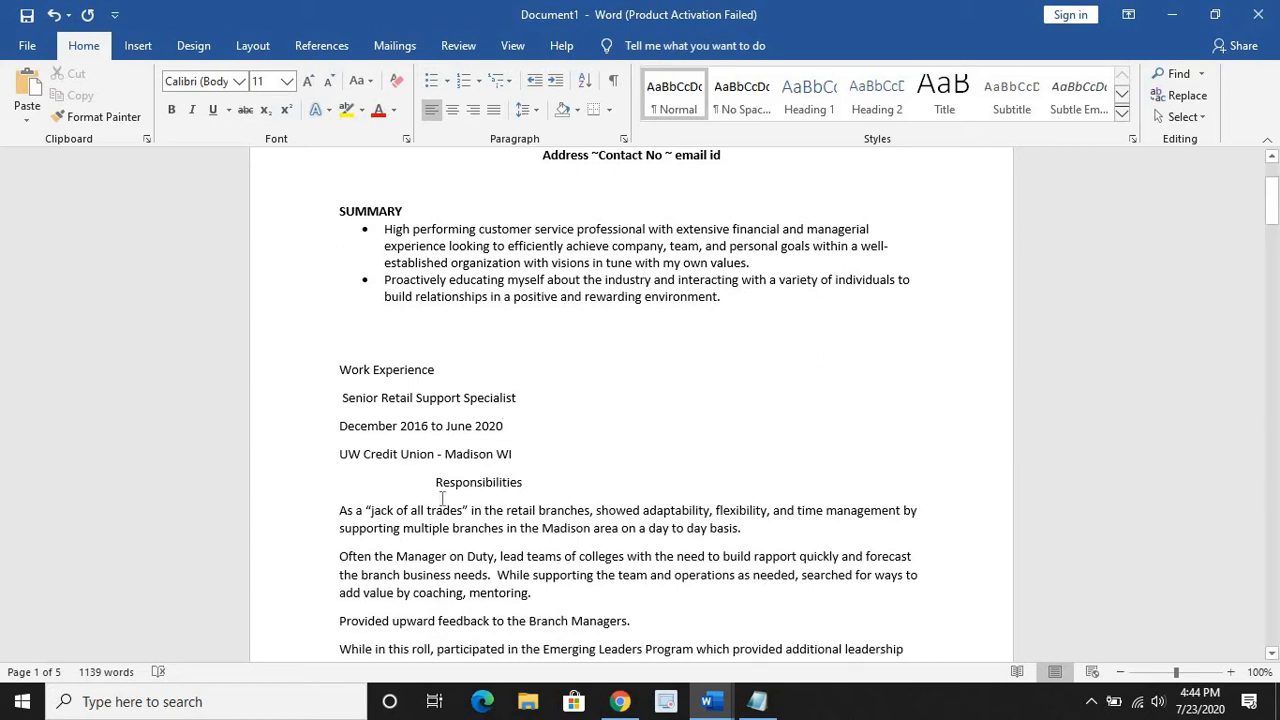
- Remove the blank space before the Responsibilities heading and the leading space before Senior Retail Support Specialist
left_click(437, 483)
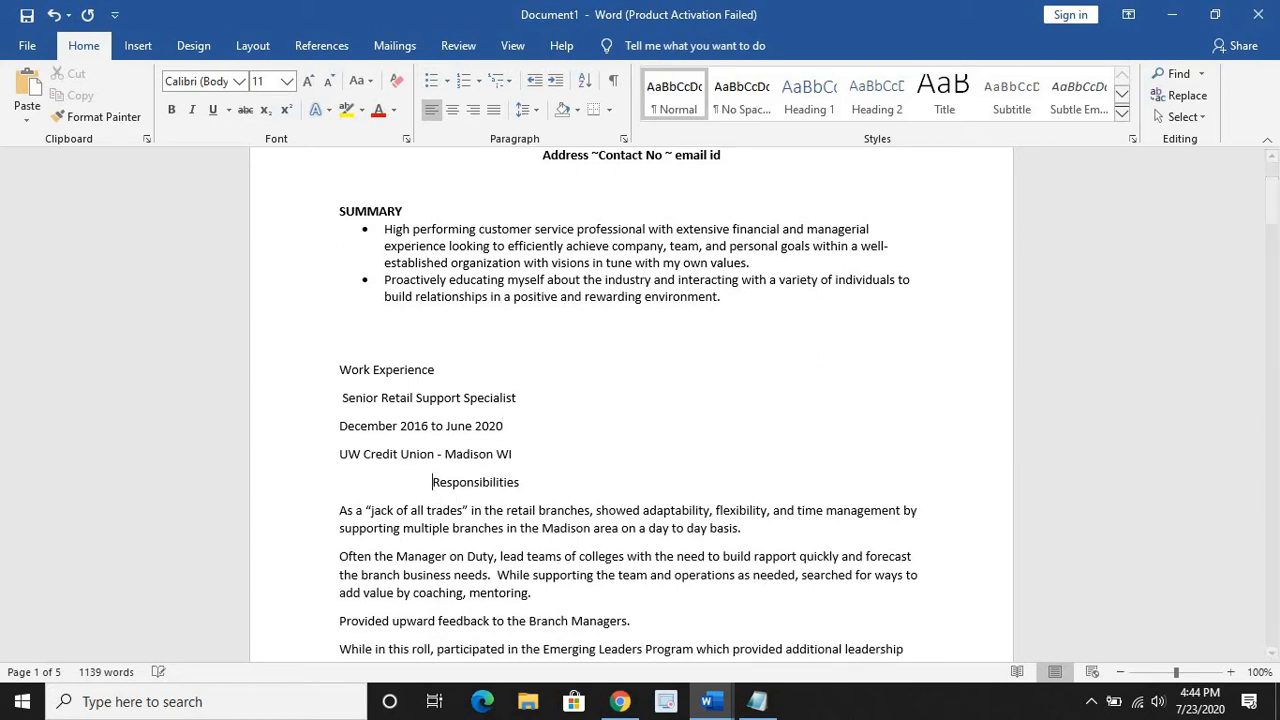
key("BackSpace")
key("BackSpace")
key("BackSpace")
key("BackSpace")
key("BackSpace")
key("BackSpace")
key("BackSpace")
key("BackSpace")
key("BackSpace")
key("BackSpace")
key("BackSpace")
key("BackSpace")
key("BackSpace")
key("BackSpace")
key("BackSpace")
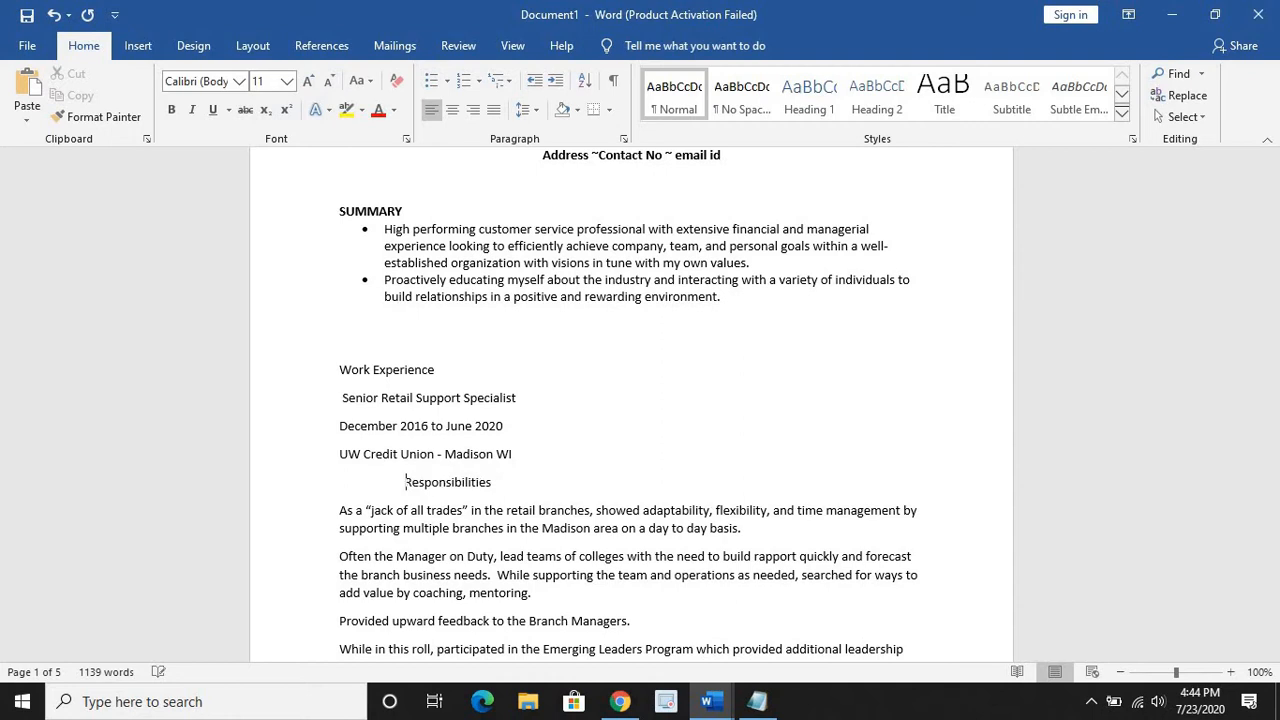
key("BackSpace")
key("BackSpace")
key("BackSpace")
key("BackSpace")
key("BackSpace")
key("BackSpace")
key("BackSpace")
key("BackSpace")
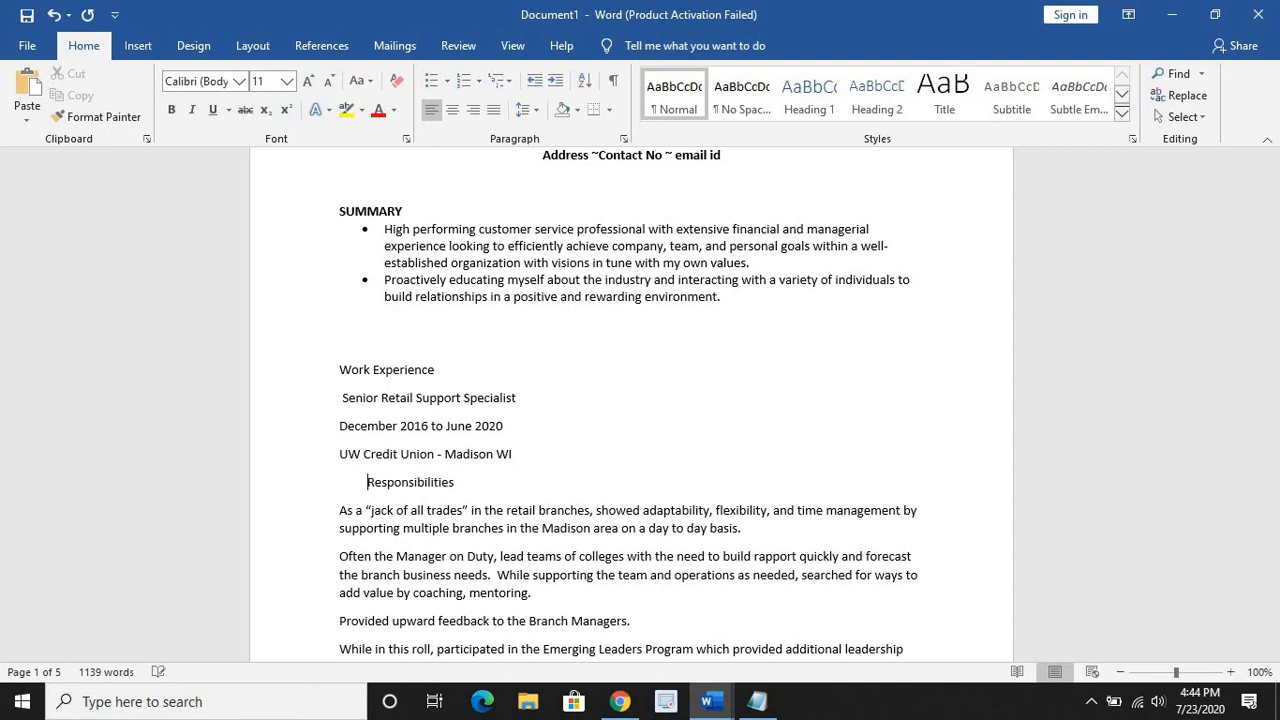
key("BackSpace")
key("BackSpace")
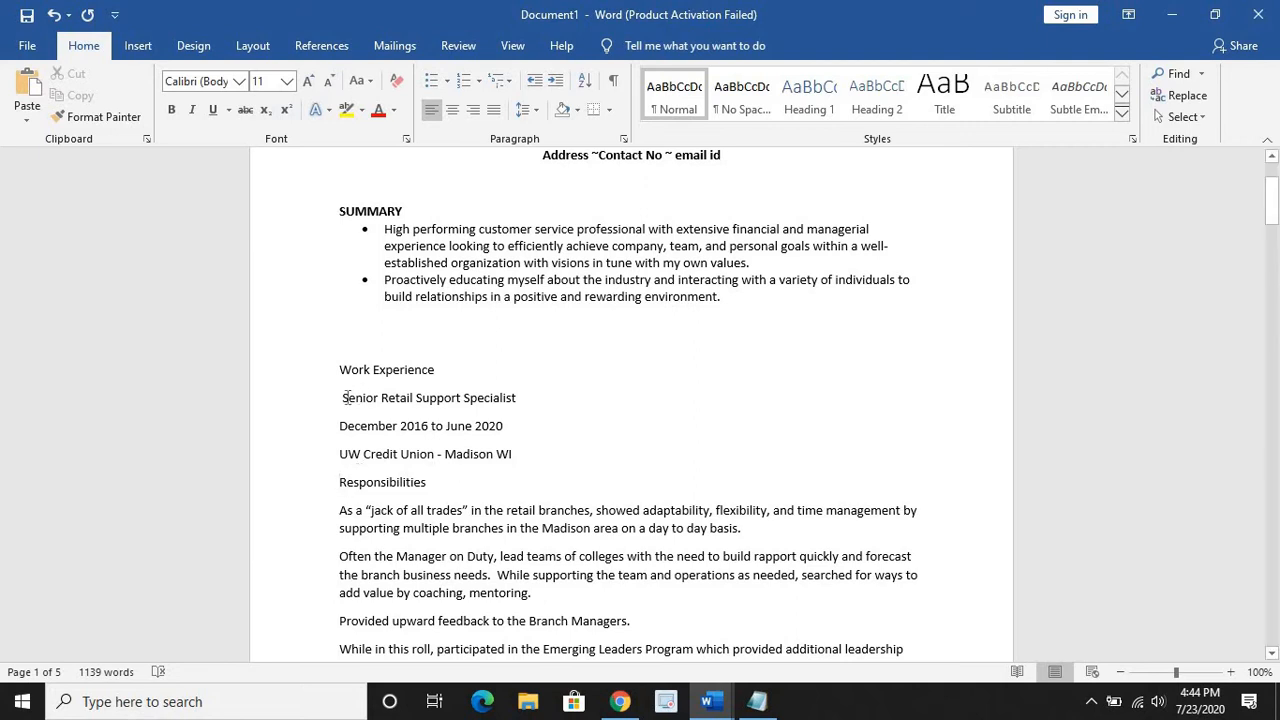
key("BackSpace")
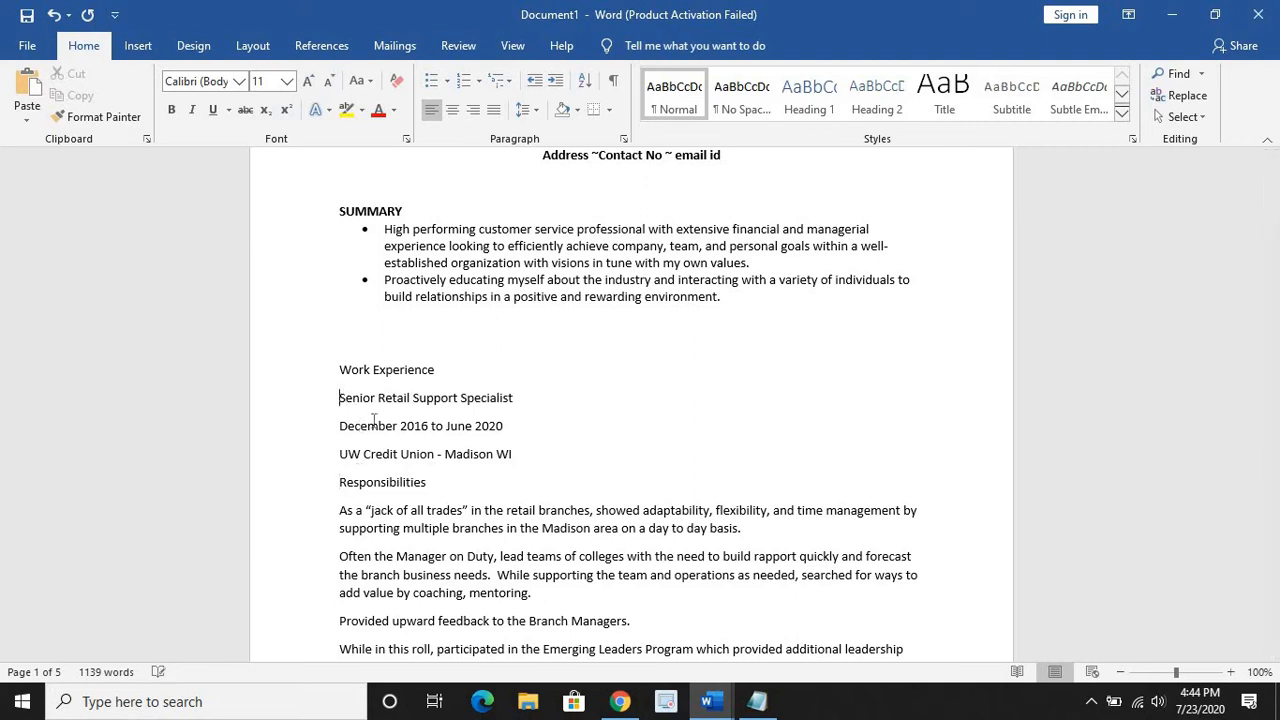
- Apply the No Spacing style and bold to the five lines from Work Experience through Responsibilities
left_click_drag(462, 483, 341, 368)
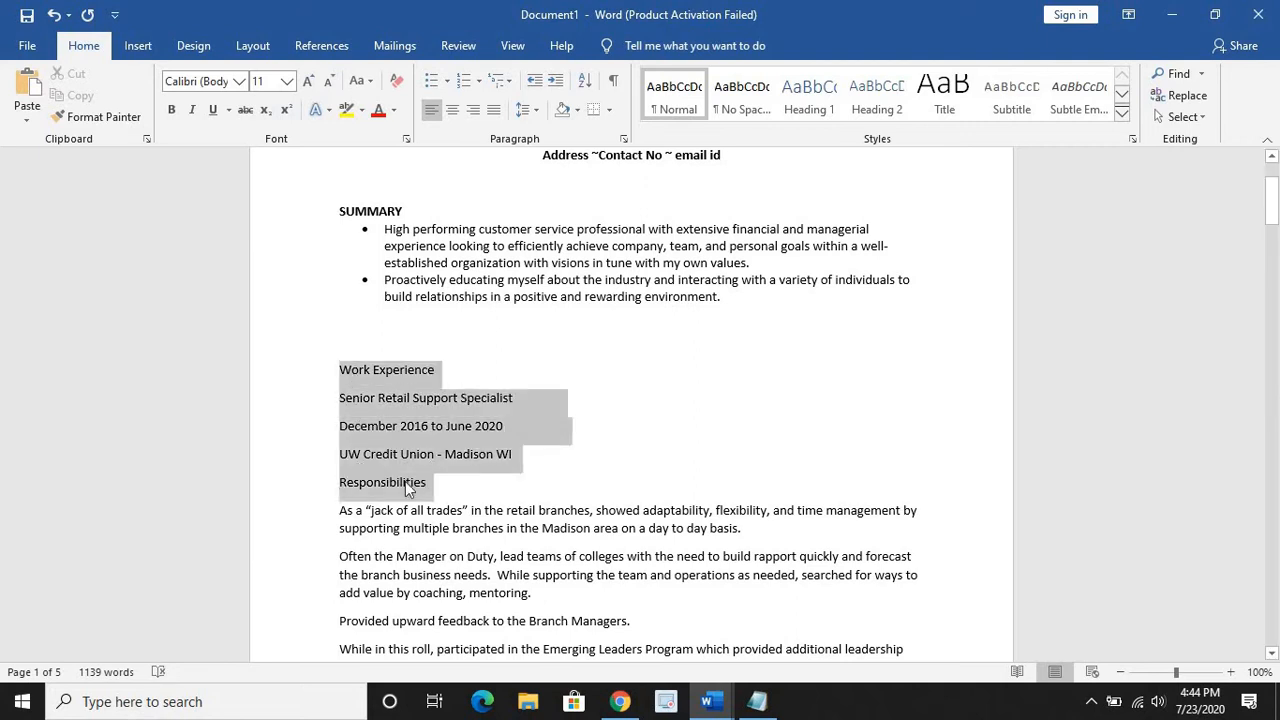
left_click(742, 105)
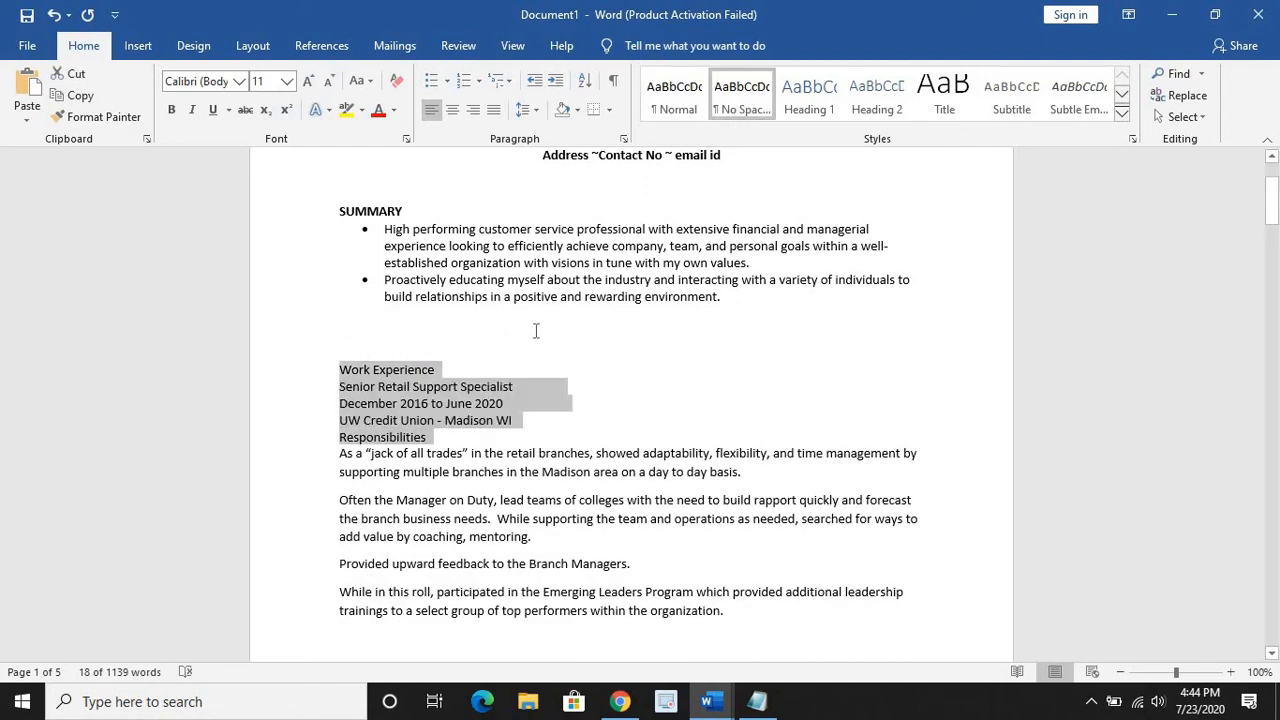
key("ctrl+b")
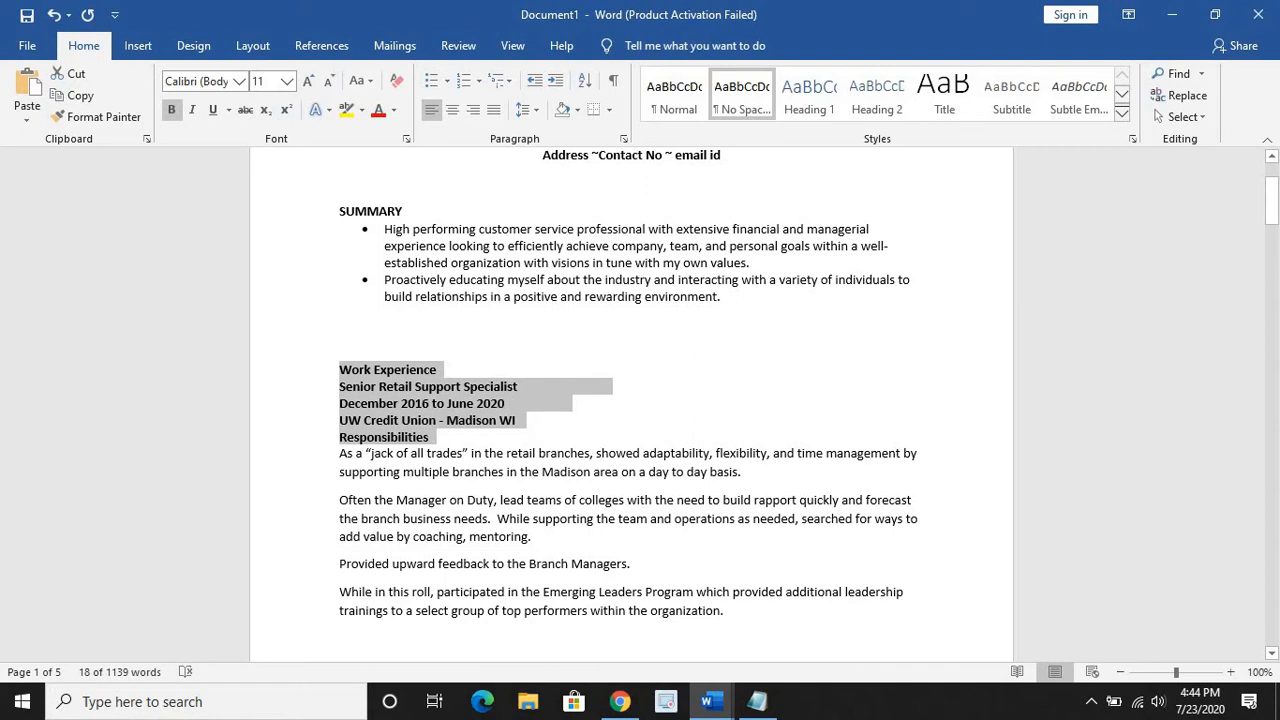
left_click(453, 437)
- Format the four responsibility paragraphs of the Senior Retail Support Specialist job as a round-bulleted list
scroll(495, 489, "down", 3)
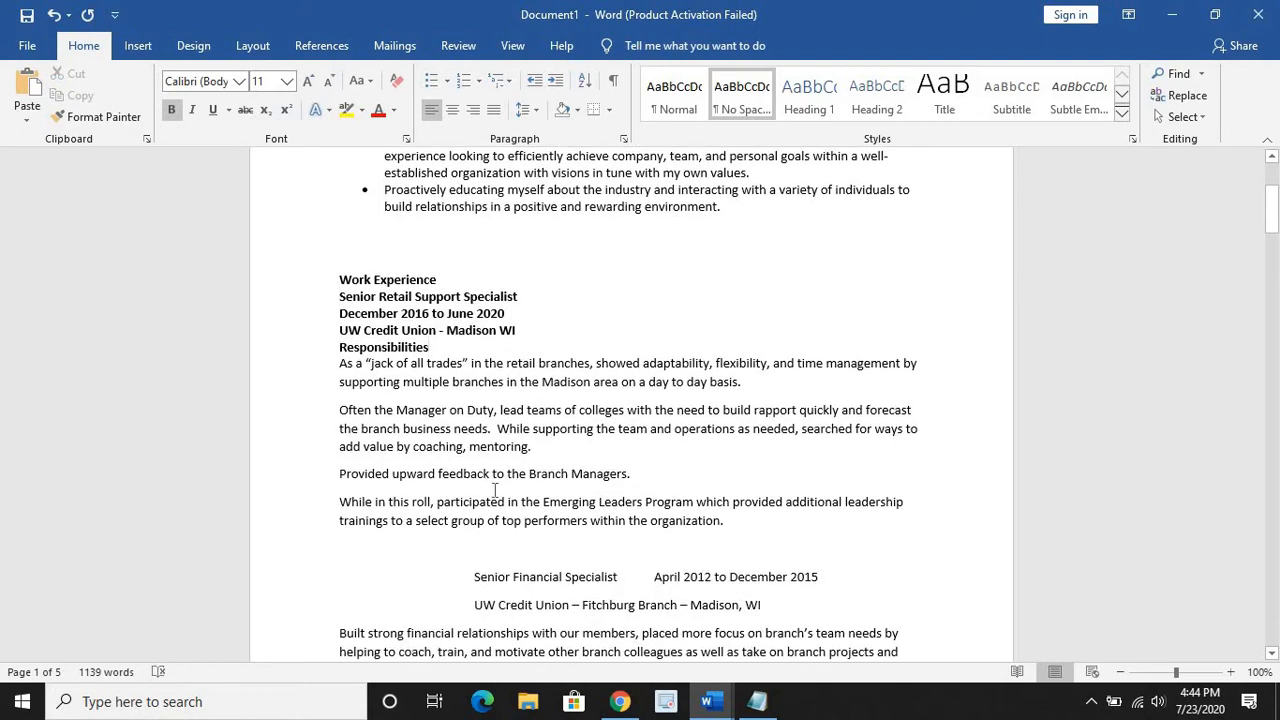
left_click_drag(727, 438, 322, 281)
left_click(448, 81)
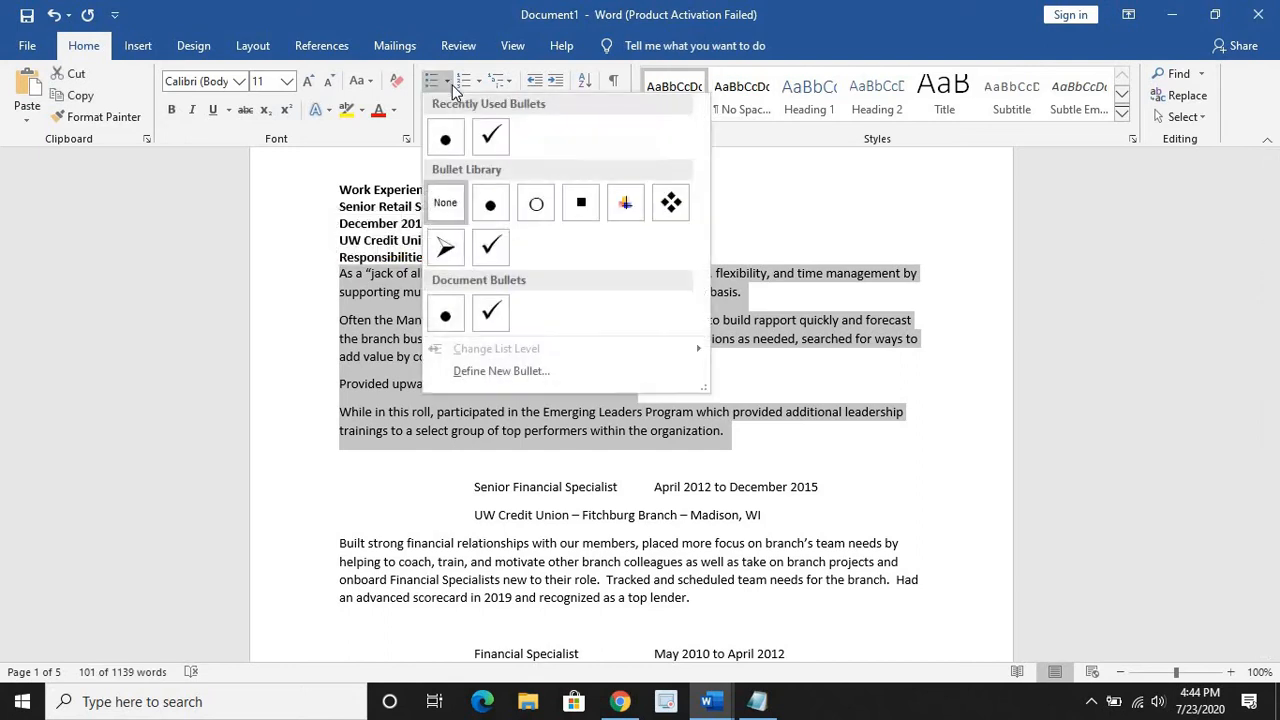
left_click(446, 139)
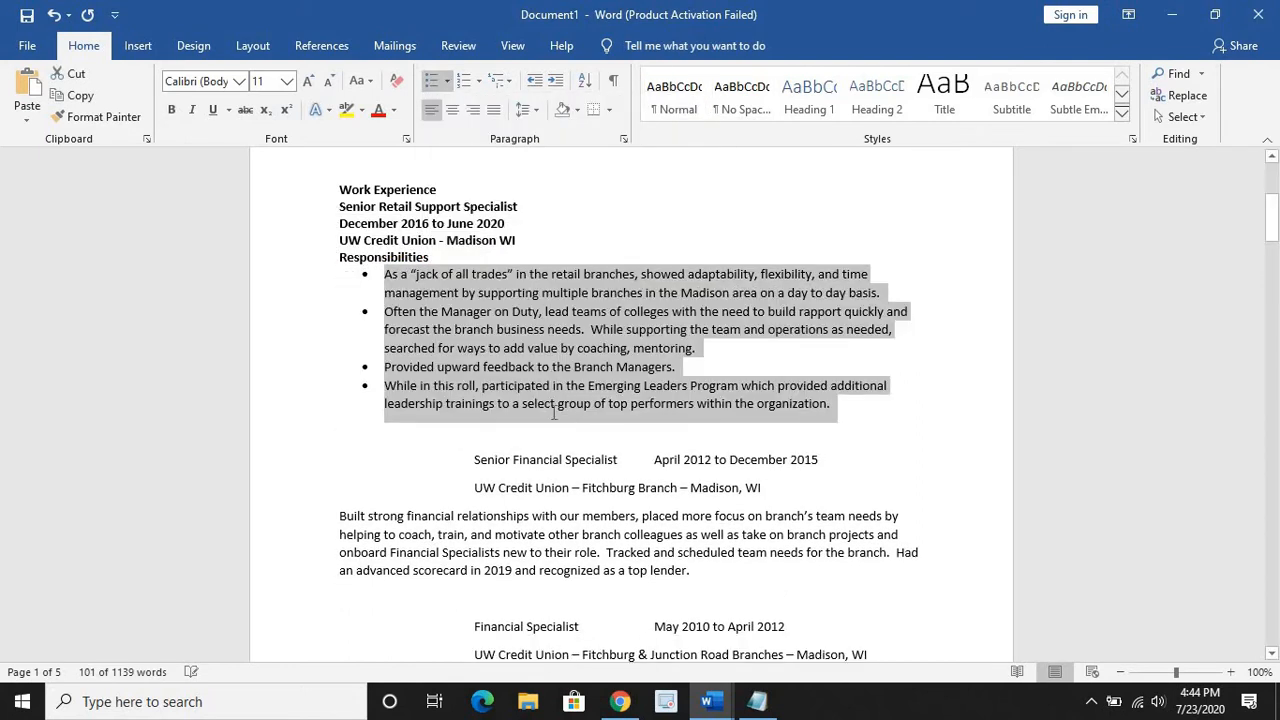
- Reduce the gap between the summary bullets and the Work Experience heading to a single blank line without a bullet
left_click(362, 458)
scroll(397, 431, "up", 3)
scroll(397, 431, "up", 2)
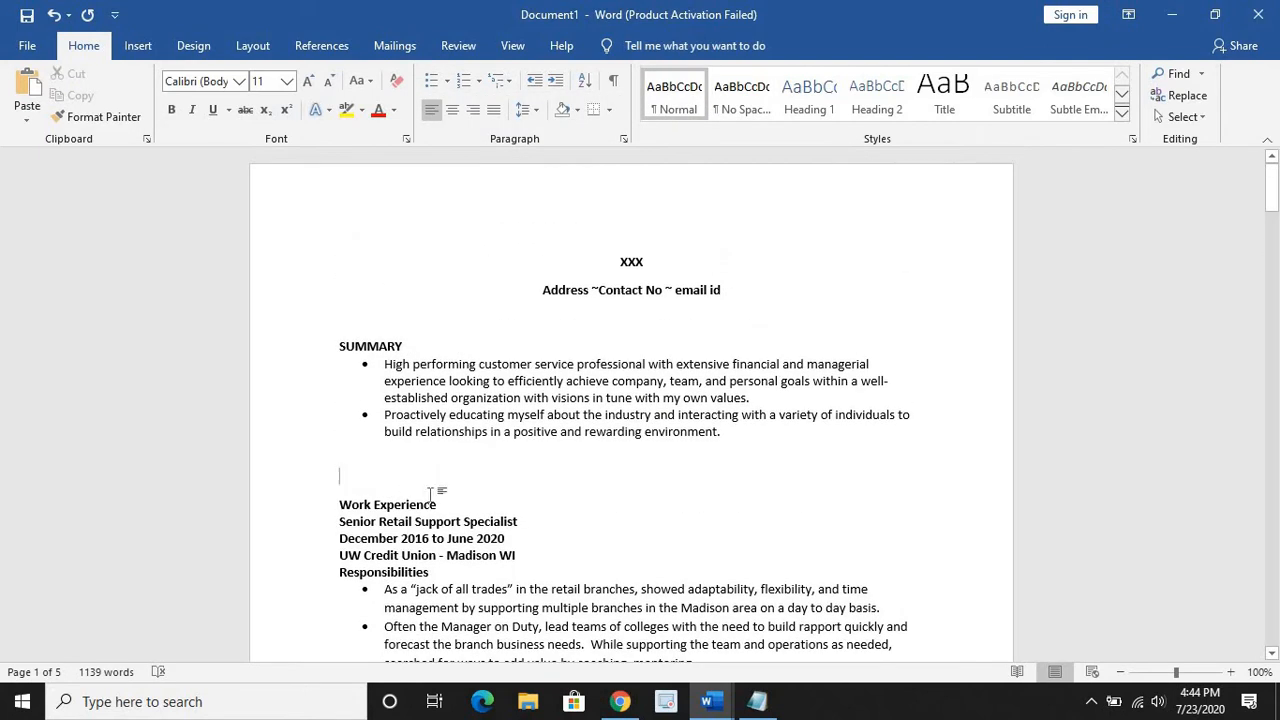
key("BackSpace")
key("BackSpace")
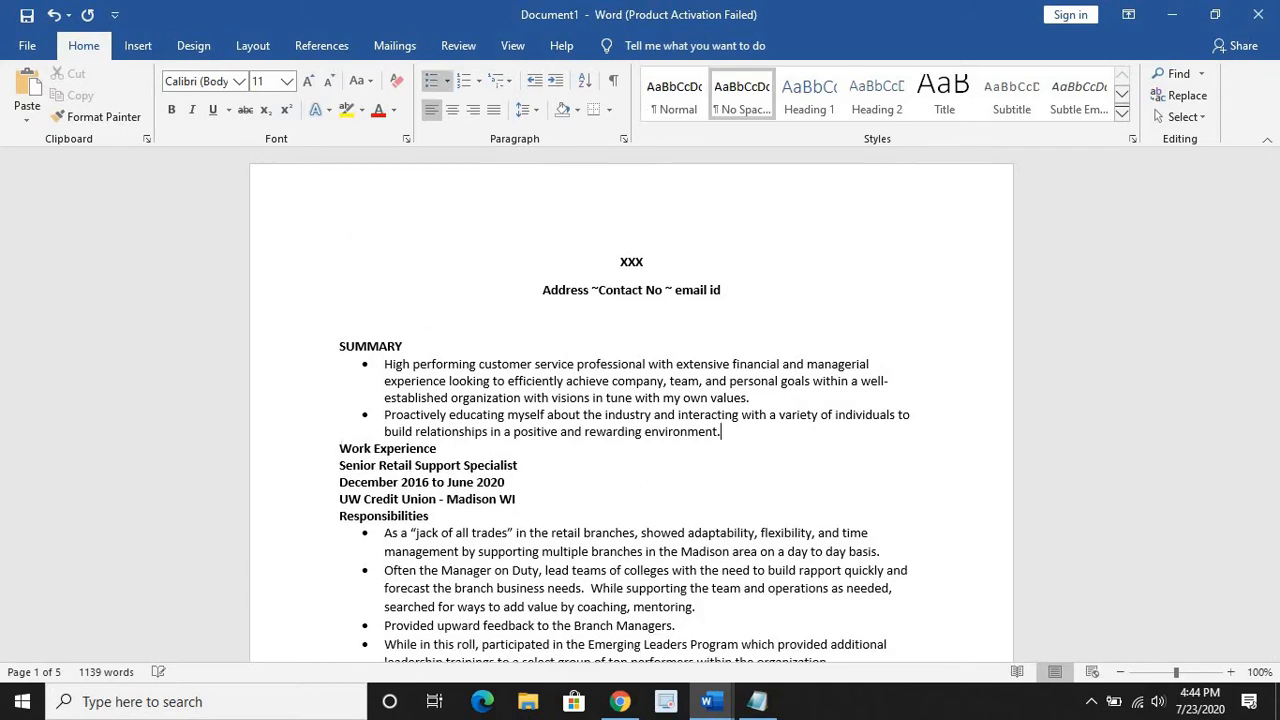
key("Return")
key("BackSpace")
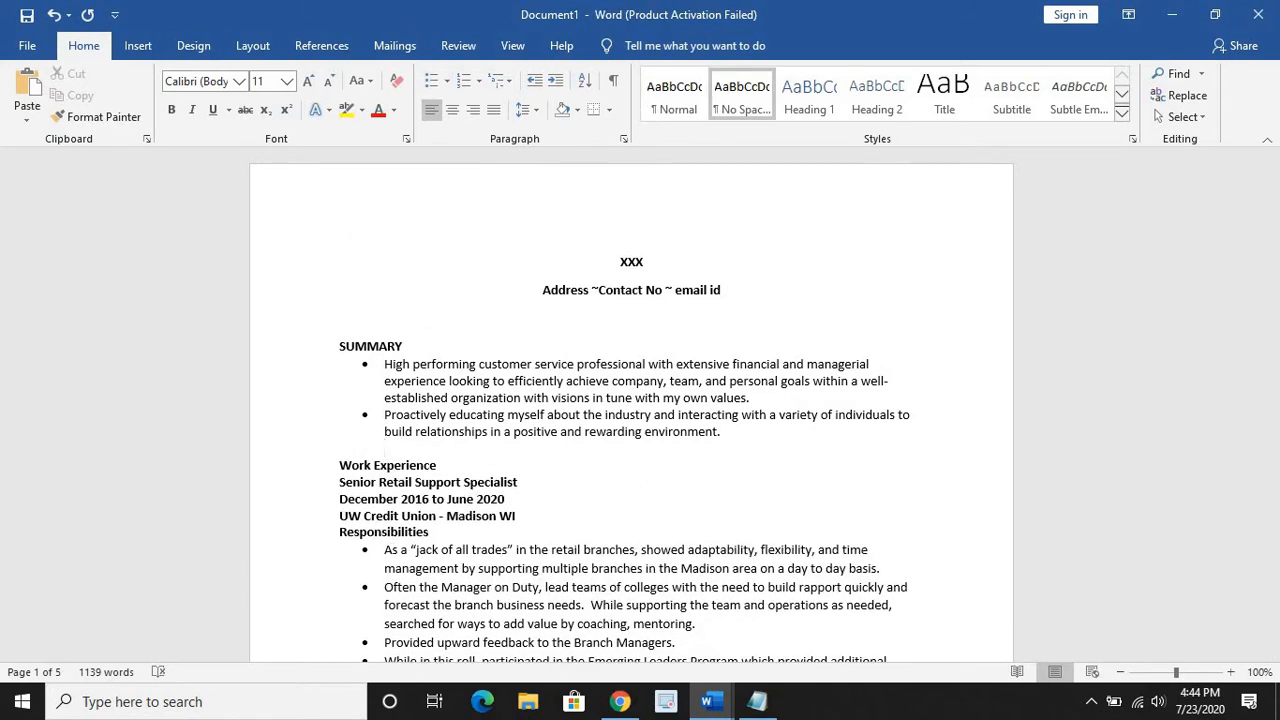
- Remove the indent before Senior Financial Specialist and move its April 2012 to December 2015 dates to a separate line
scroll(485, 427, "down", 5)
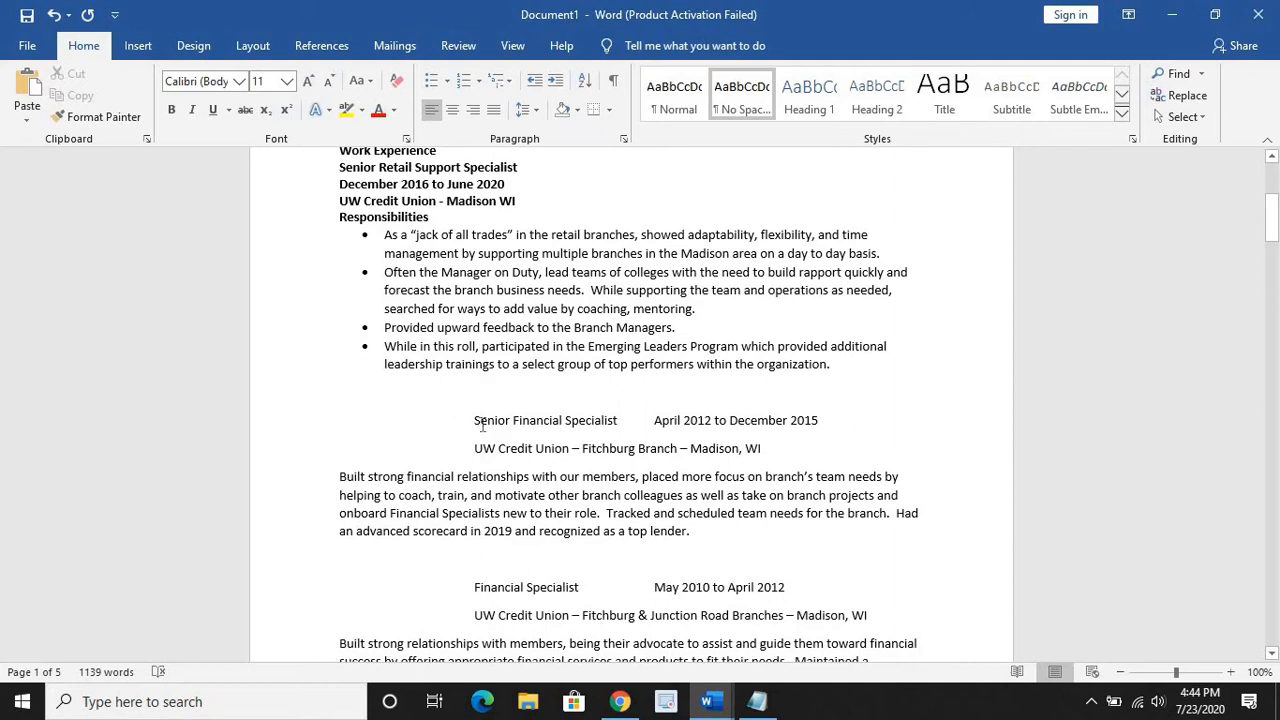
left_click(482, 424)
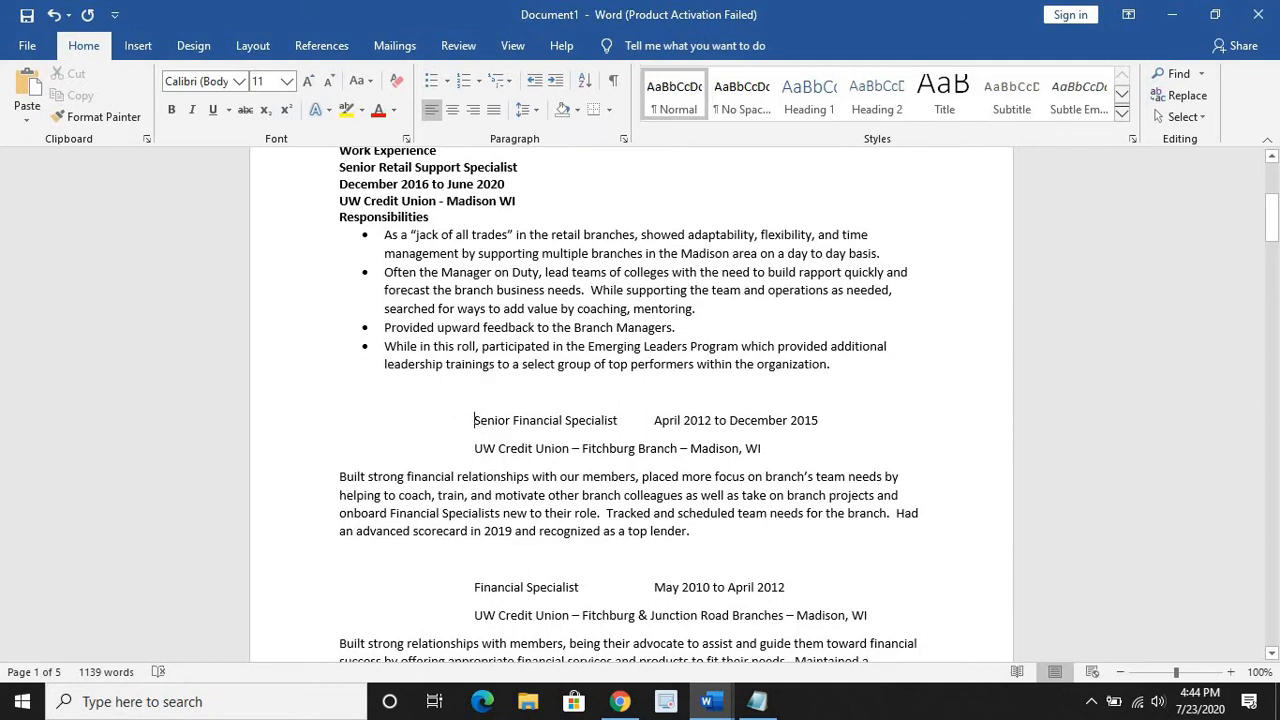
key("BackSpace")
key("BackSpace")
key("BackSpace")
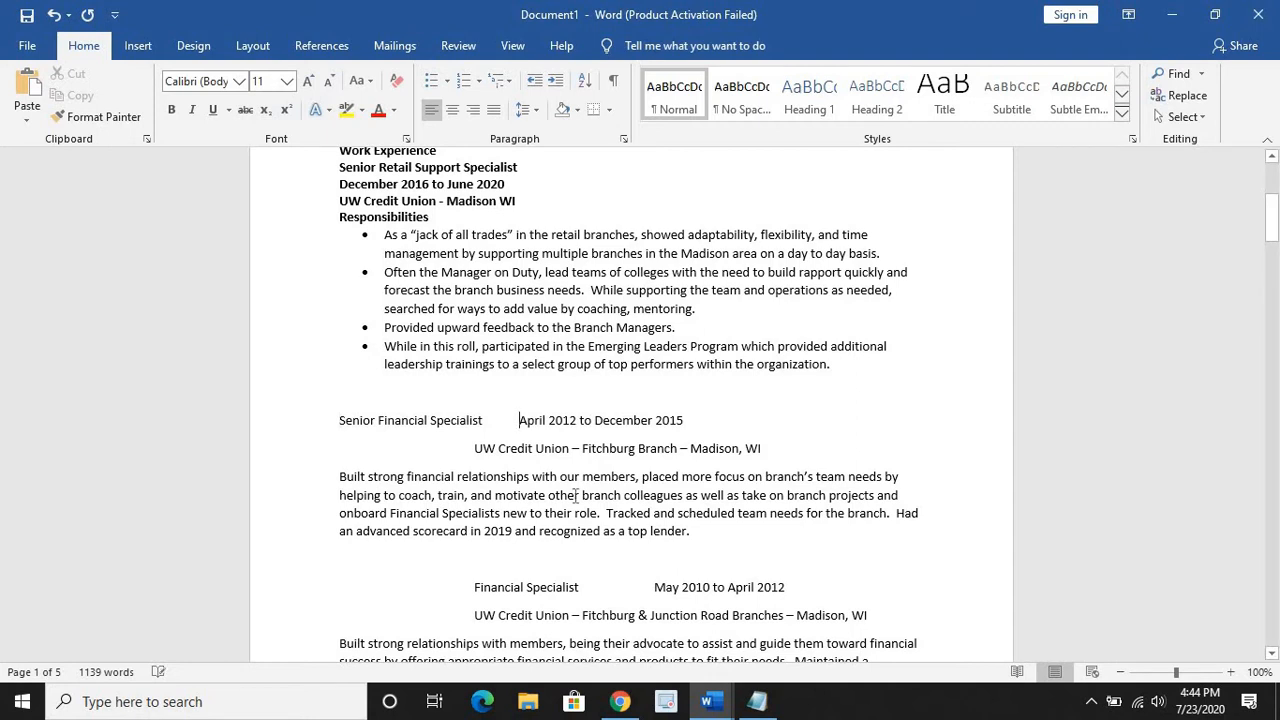
key("Return")
- Align the UW Credit Union – Fitchburg Branch line with the left margin and add a "Responsibilities" line below it
left_click(475, 476)
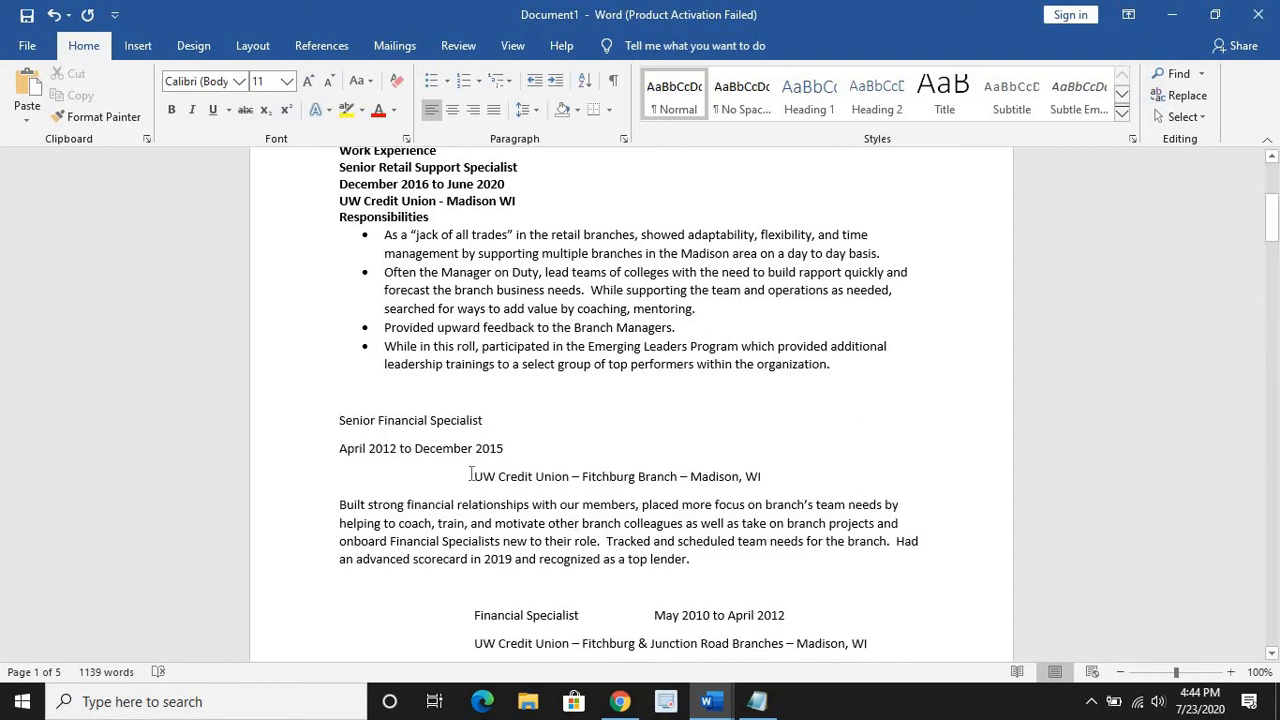
key("Return")
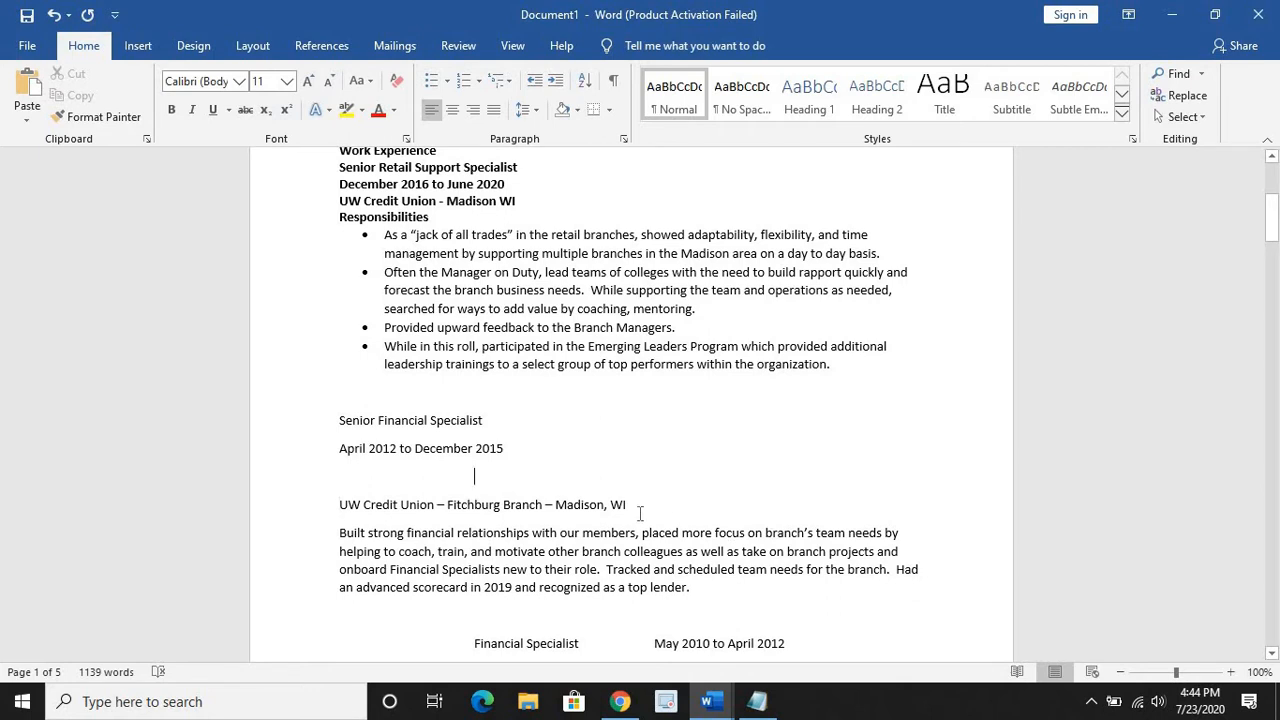
key("BackSpace")
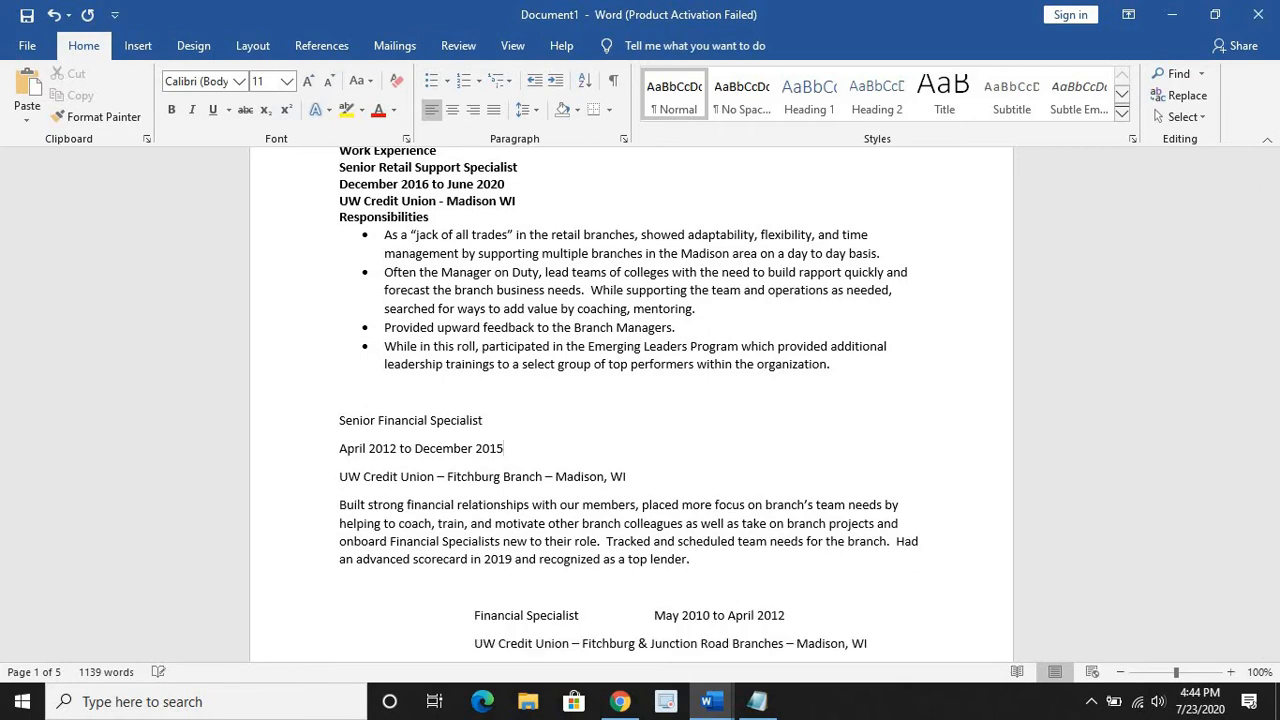
key("Return")
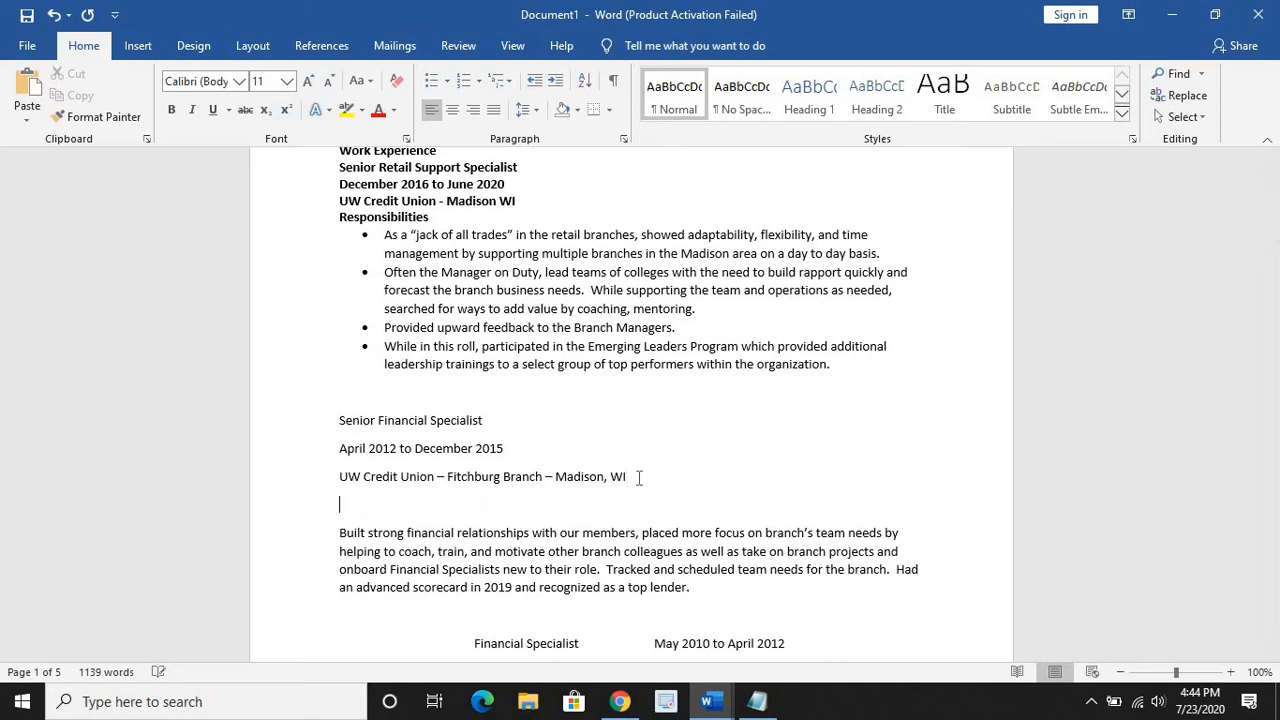
type("Responsibilities")
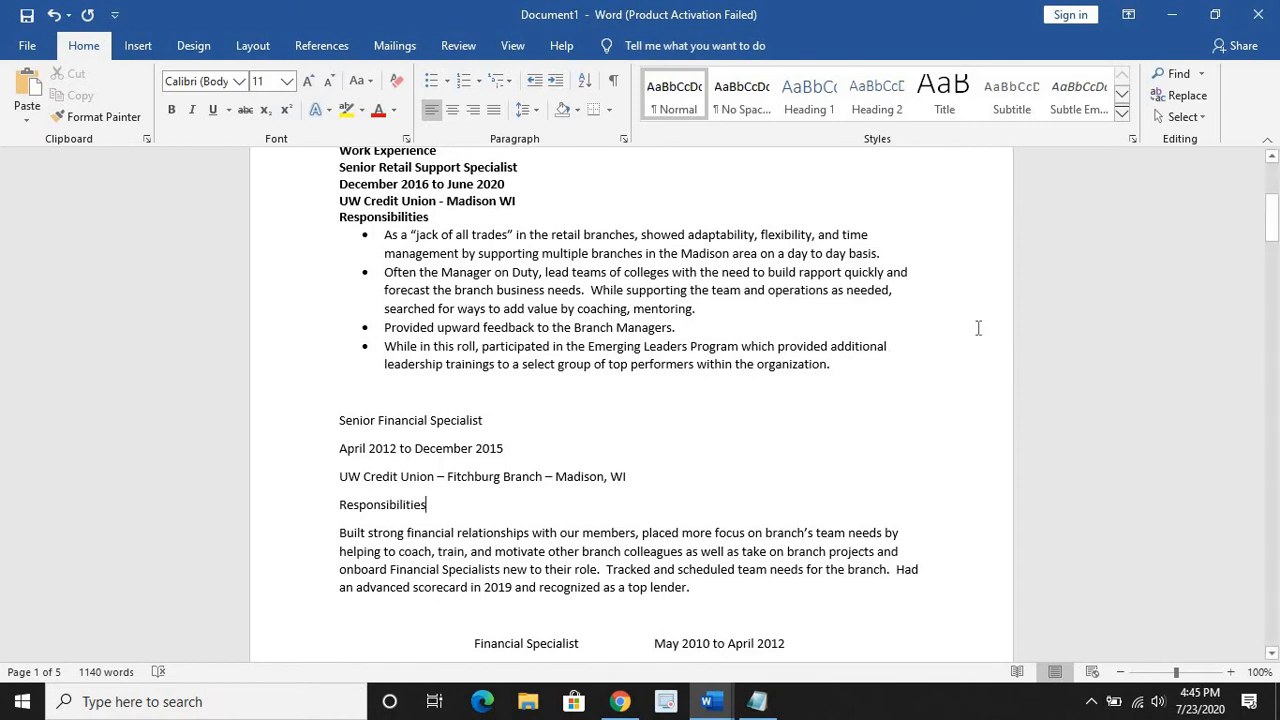
- Apply the No Spacing style and bold to the four lines from Senior Financial Specialist through Responsibilities
left_click(340, 420, "shift")
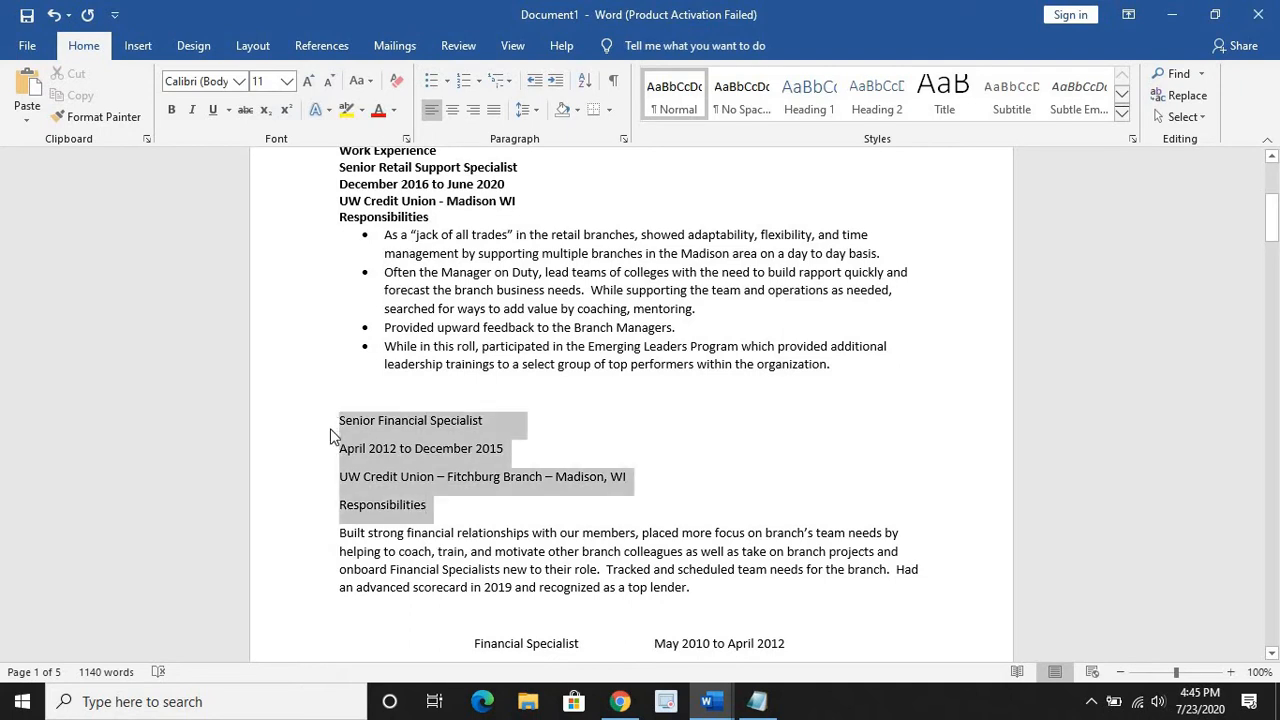
key("ctrl+b")
left_click(746, 106)
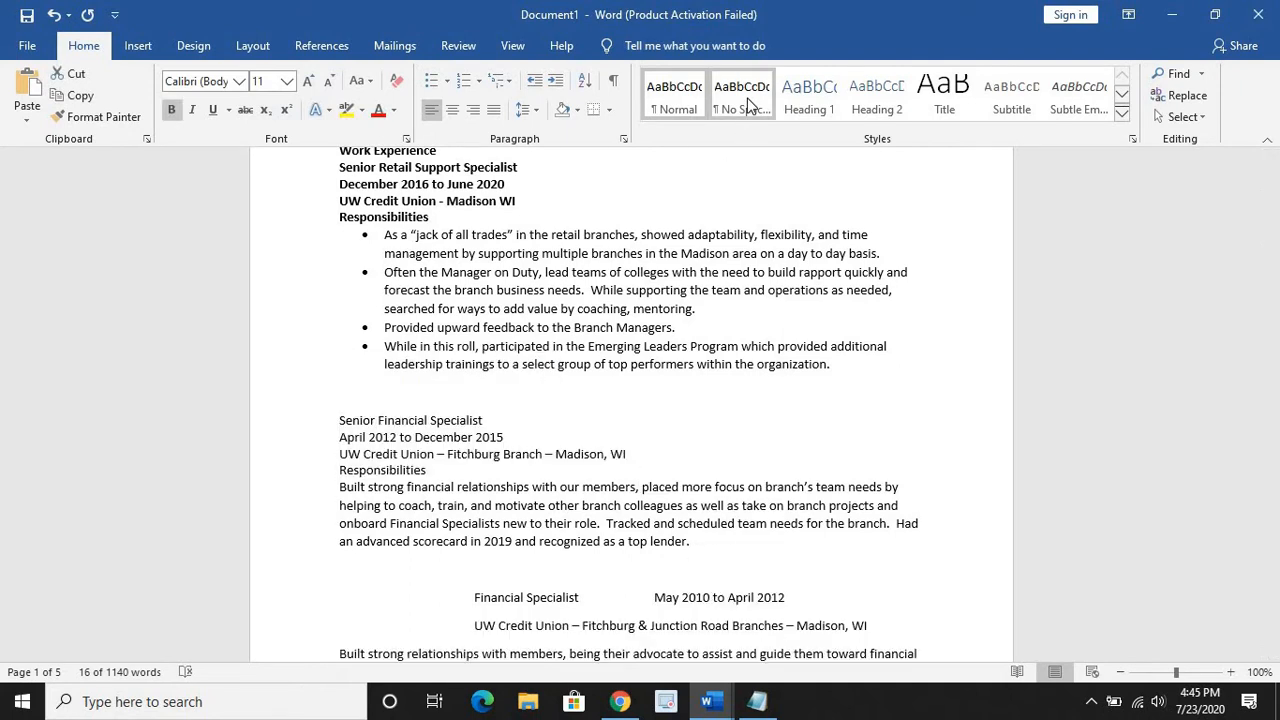
key("ctrl+b")
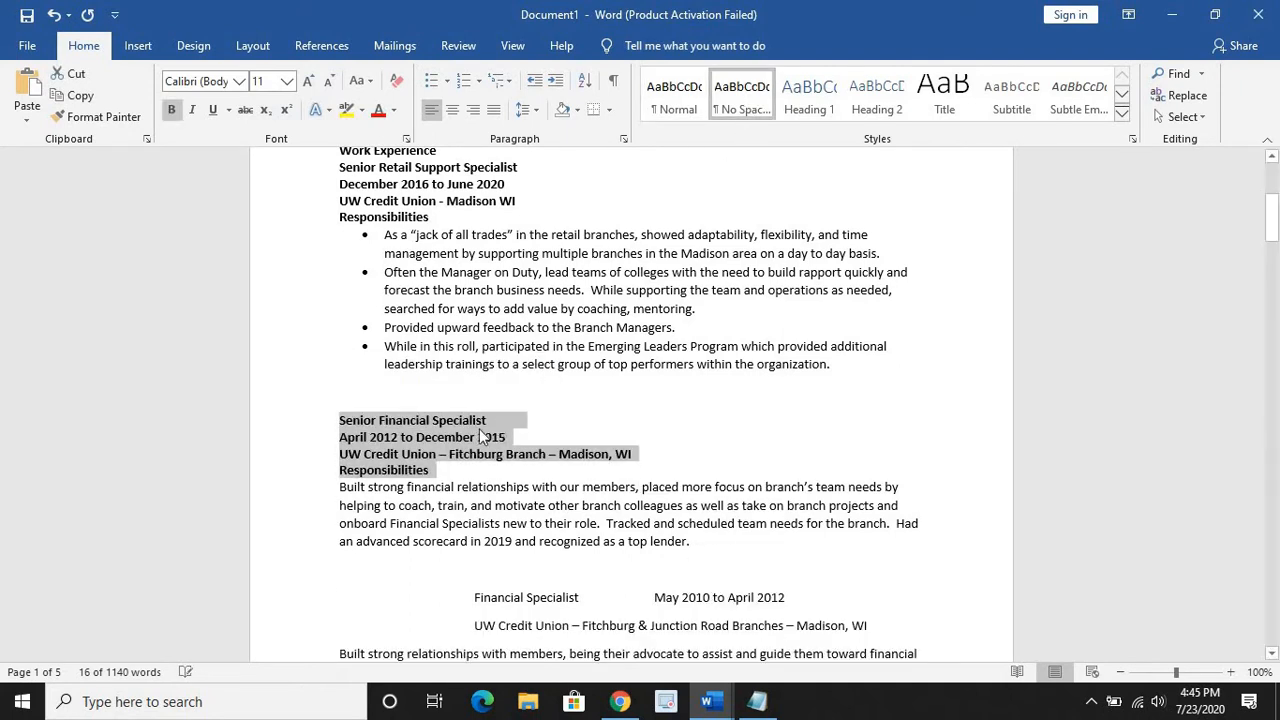
- Delete the empty paragraph between the last Senior Retail Support Specialist bullet and the Senior Financial Specialist heading
left_click(490, 310)
left_click(395, 392)
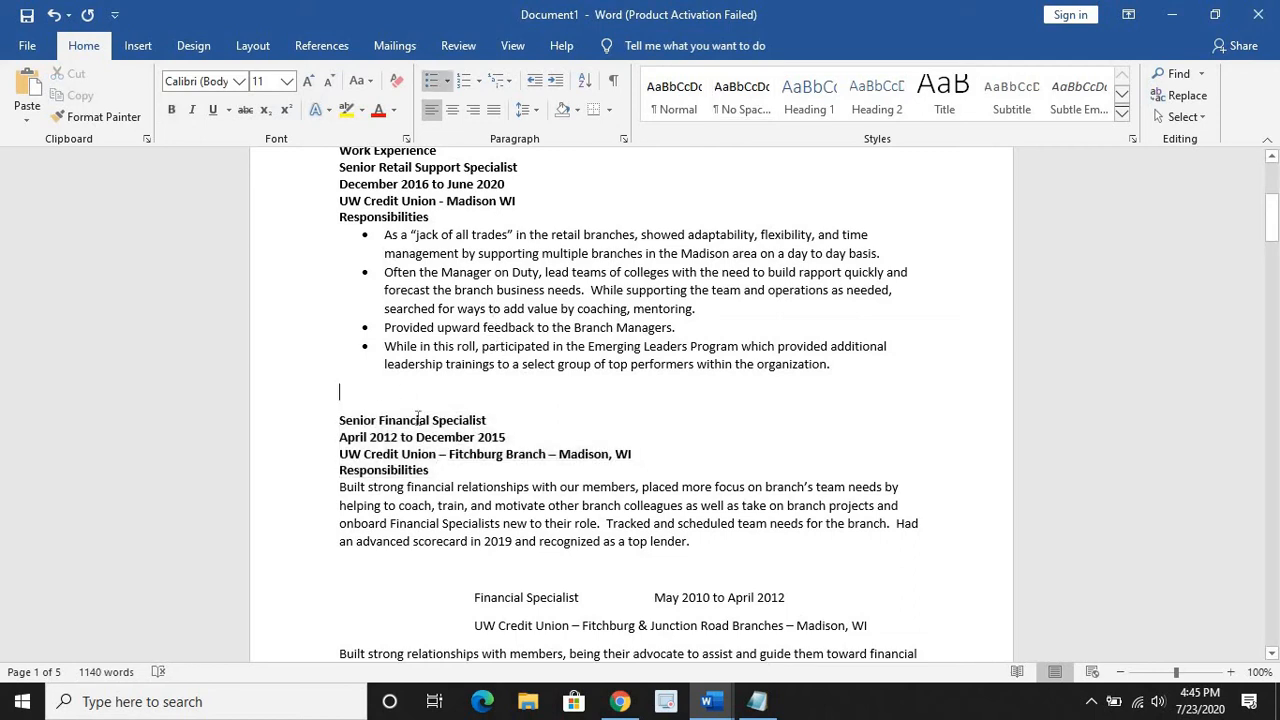
key("BackSpace")
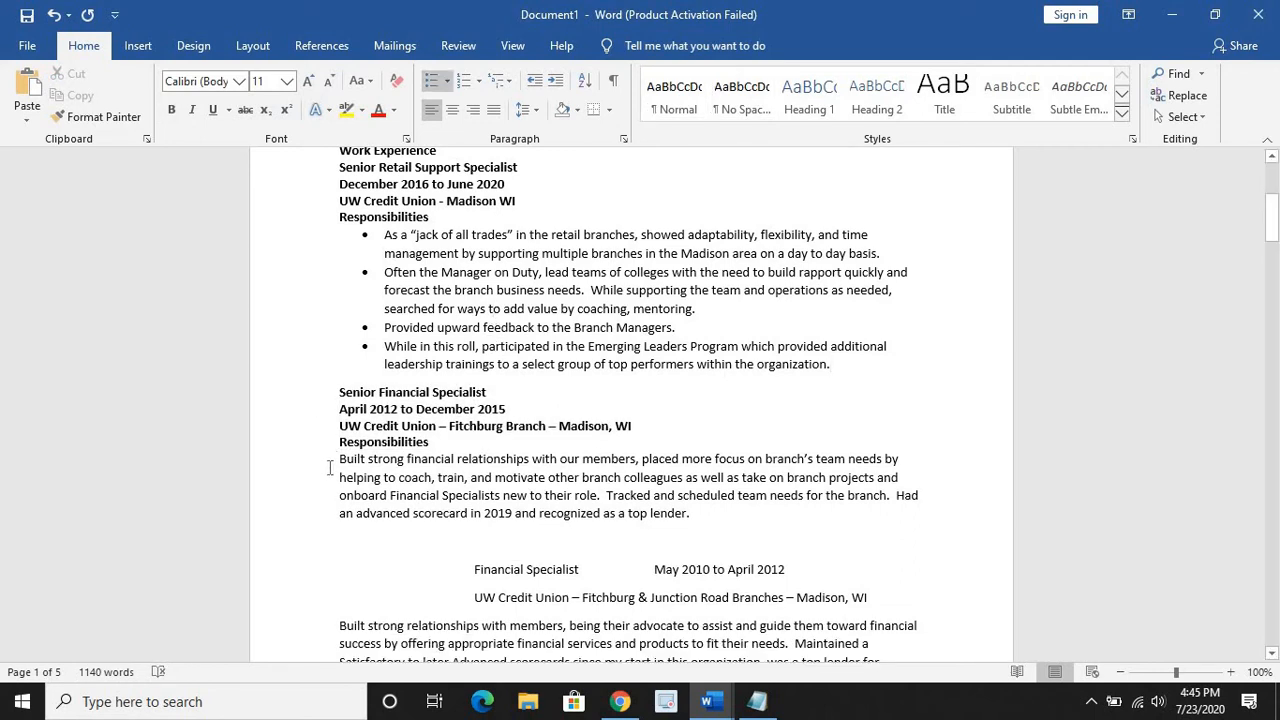
- Turn the description paragraph under Senior Financial Specialist into a bullet and change its first word to "Build"
left_click_drag(365, 460, 700, 518)
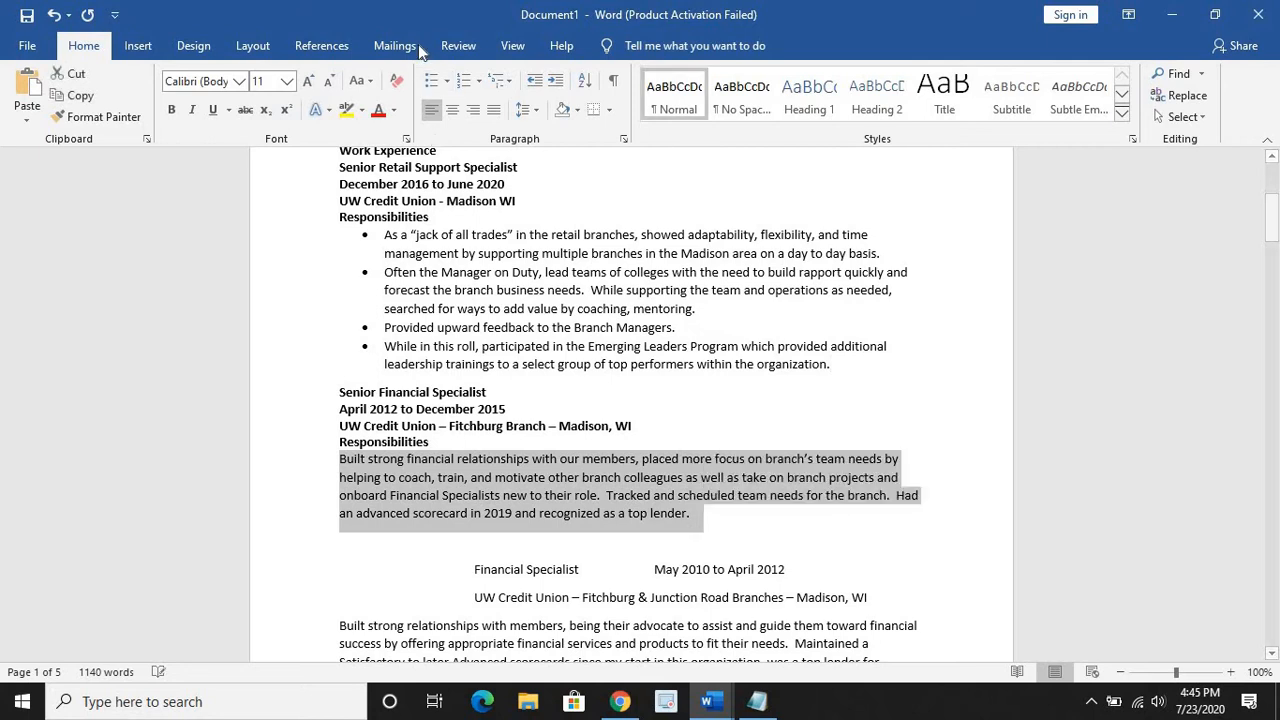
left_click(434, 80)
left_click(590, 460)
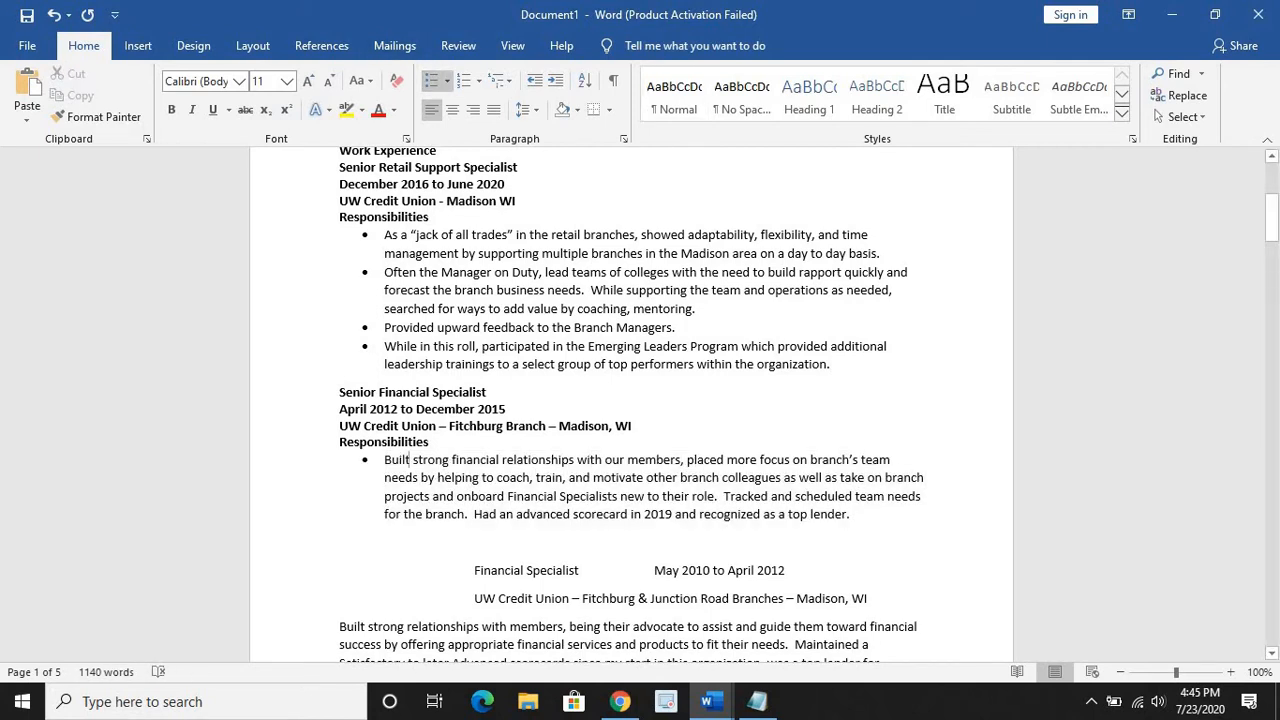
key("BackSpace")
type("d")
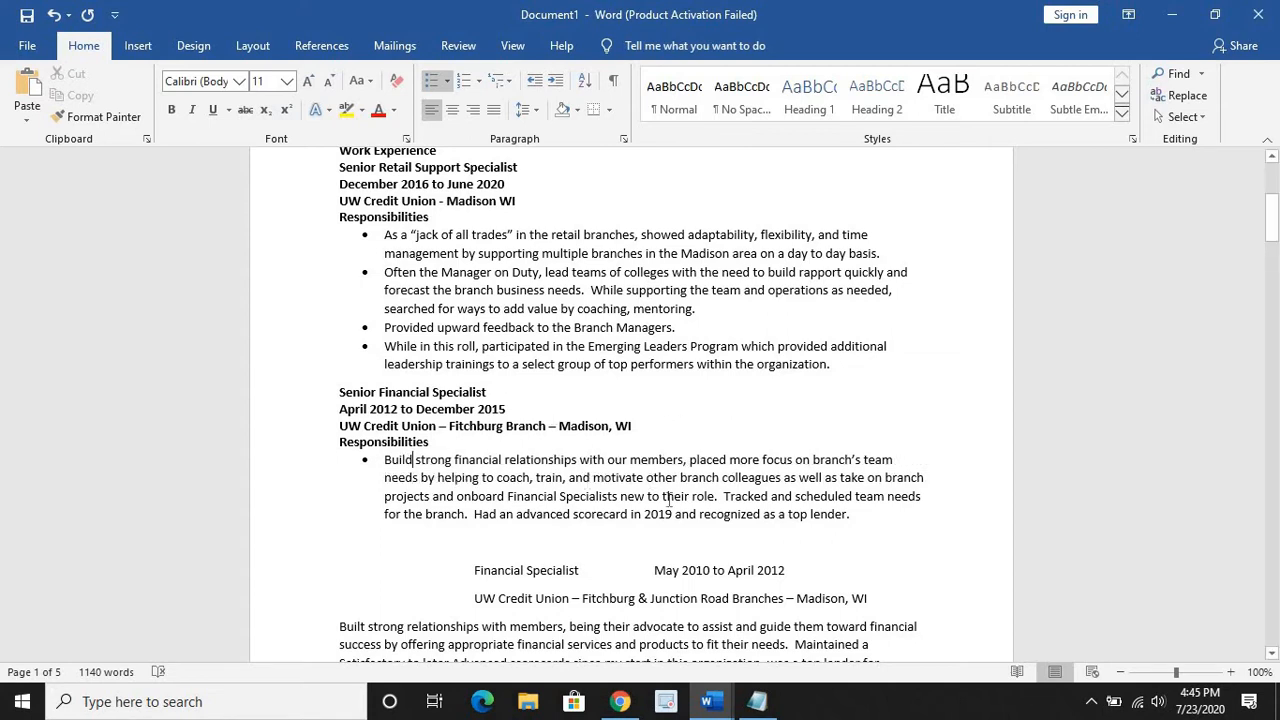
- Split the Senior Financial Specialist bullet into three, with new bullets starting at "Tracked and scheduled" and "Had an advanced scorecard"
left_click(723, 500)
key("Return")
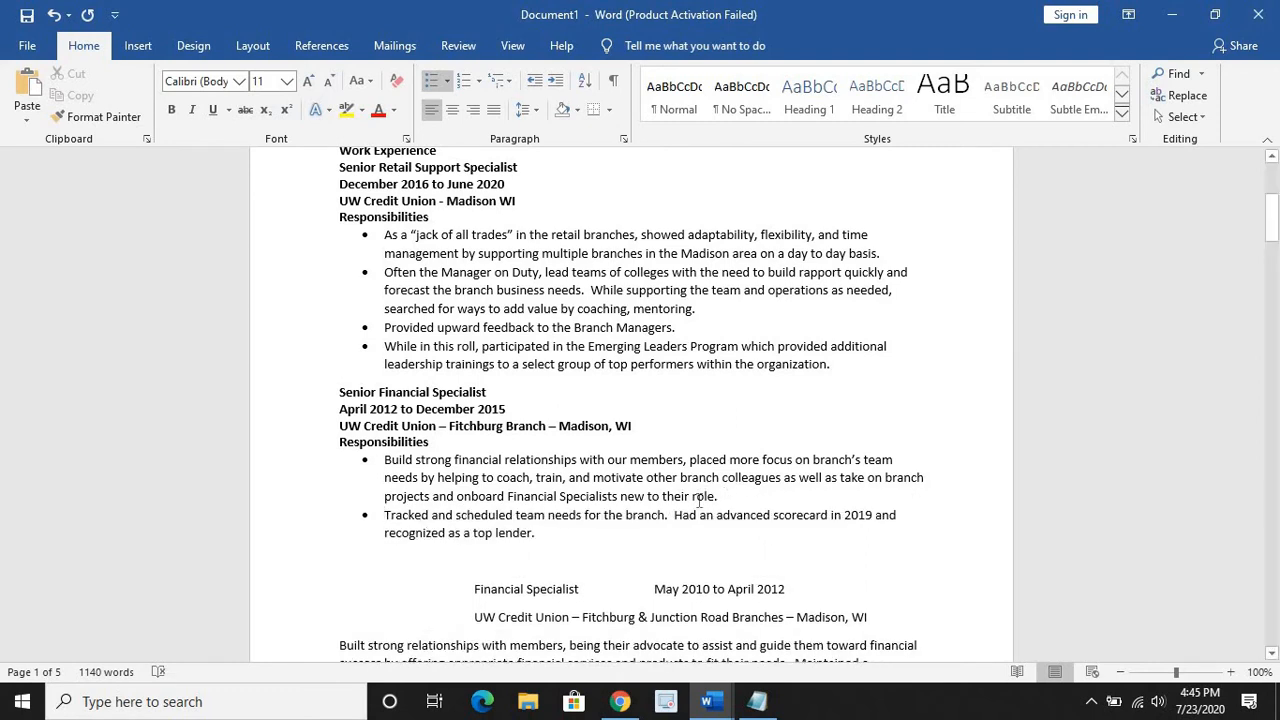
left_click(675, 515)
key("Return")
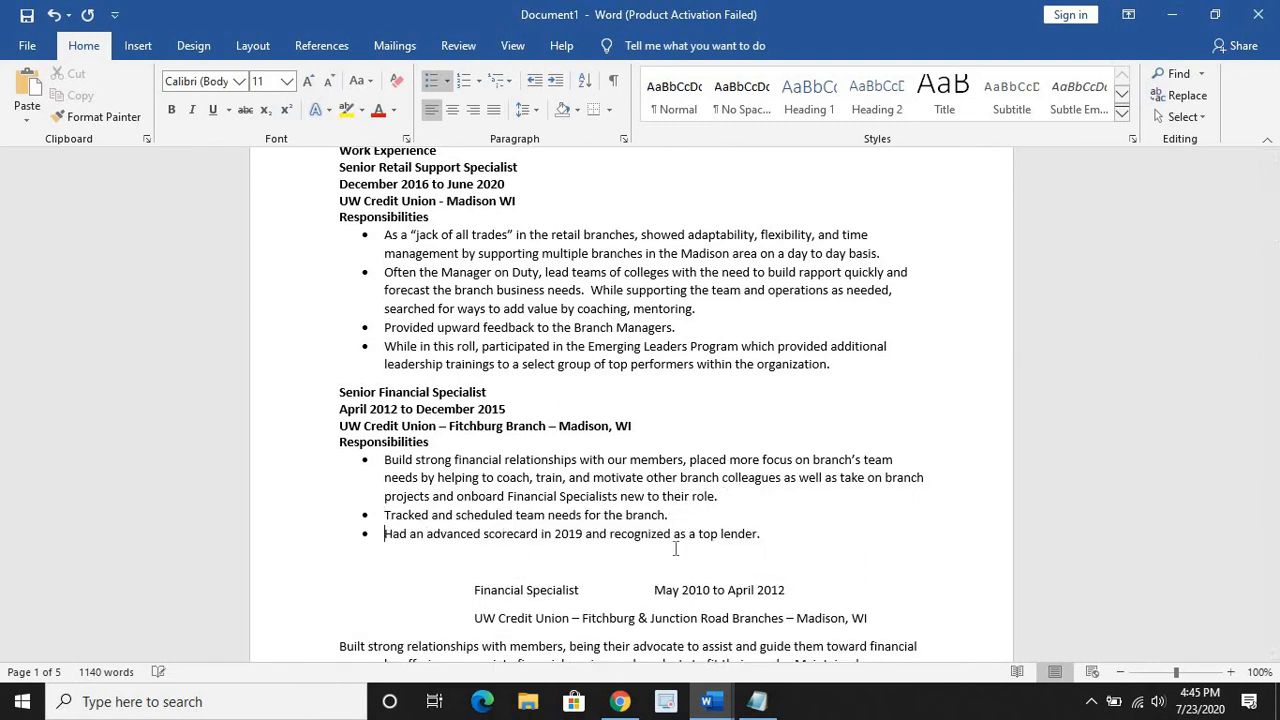
- Remove the indent before Financial Specialist and move its May 2010 to April 2012 dates to a separate line
scroll(660, 410, "down", 4)
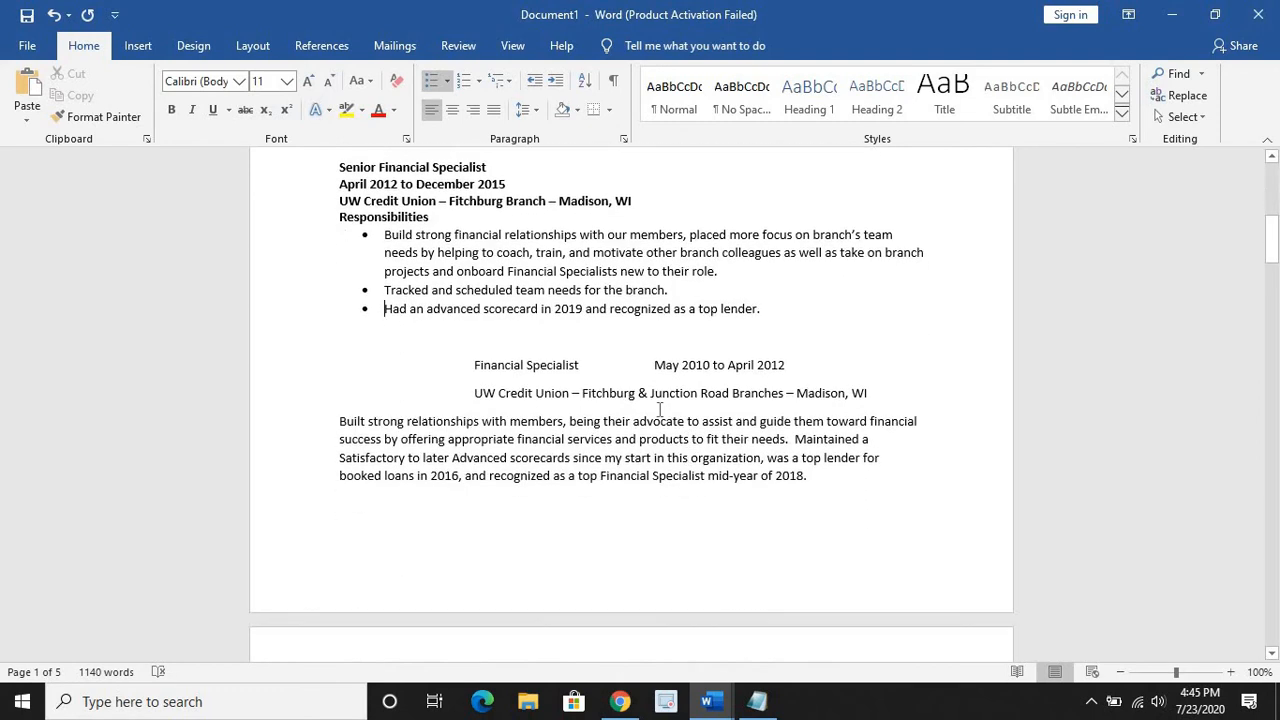
left_click(449, 351)
key("BackSpace")
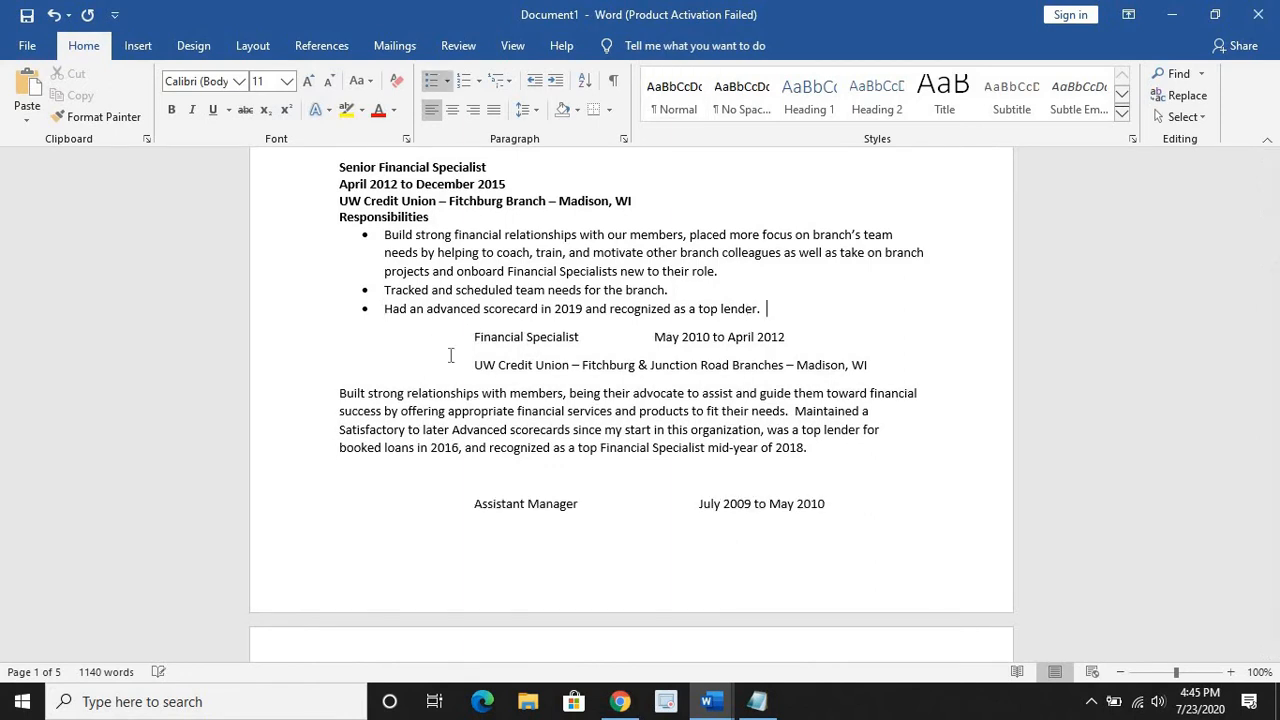
left_click(474, 337)
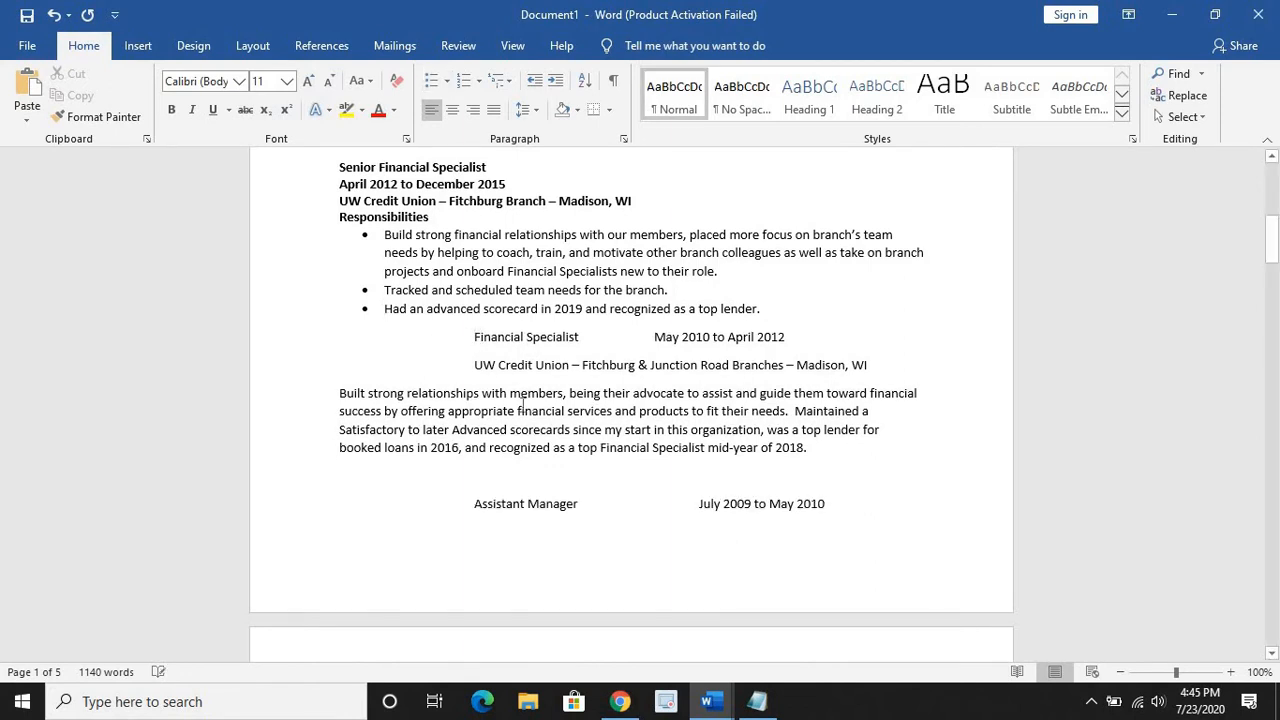
key("Return")
key("BackSpace")
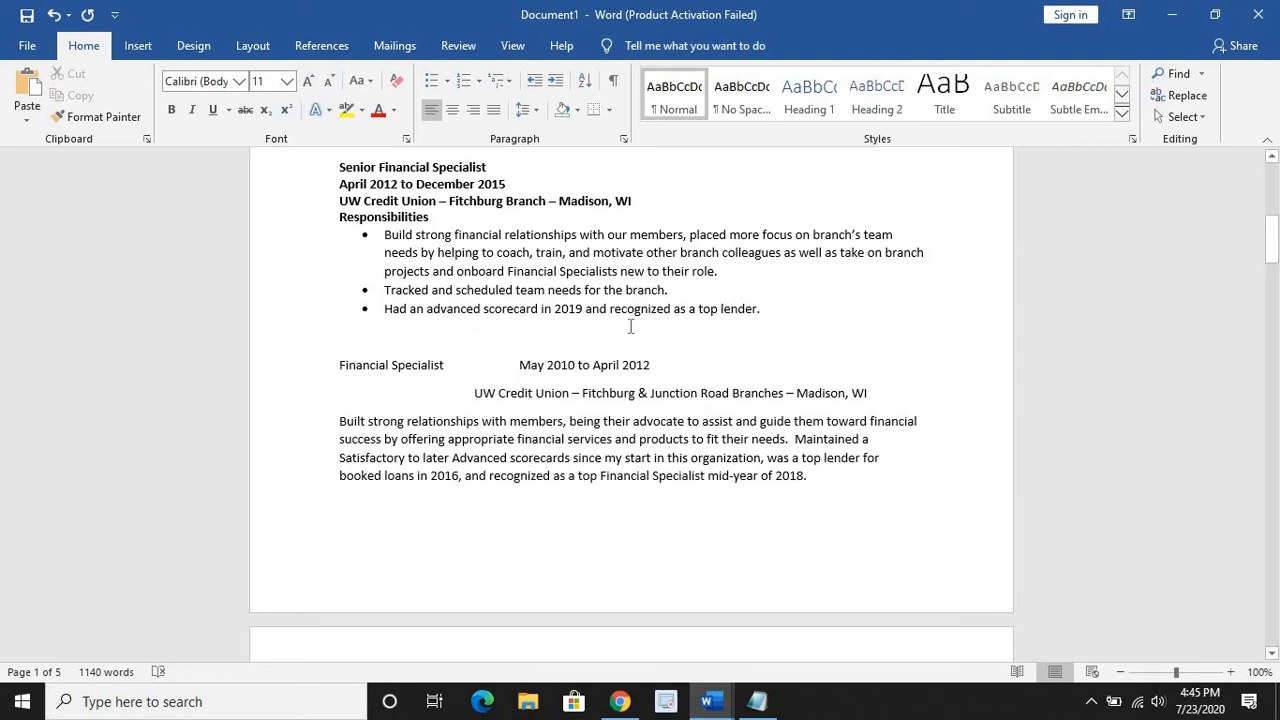
left_click(520, 364)
key("Return")
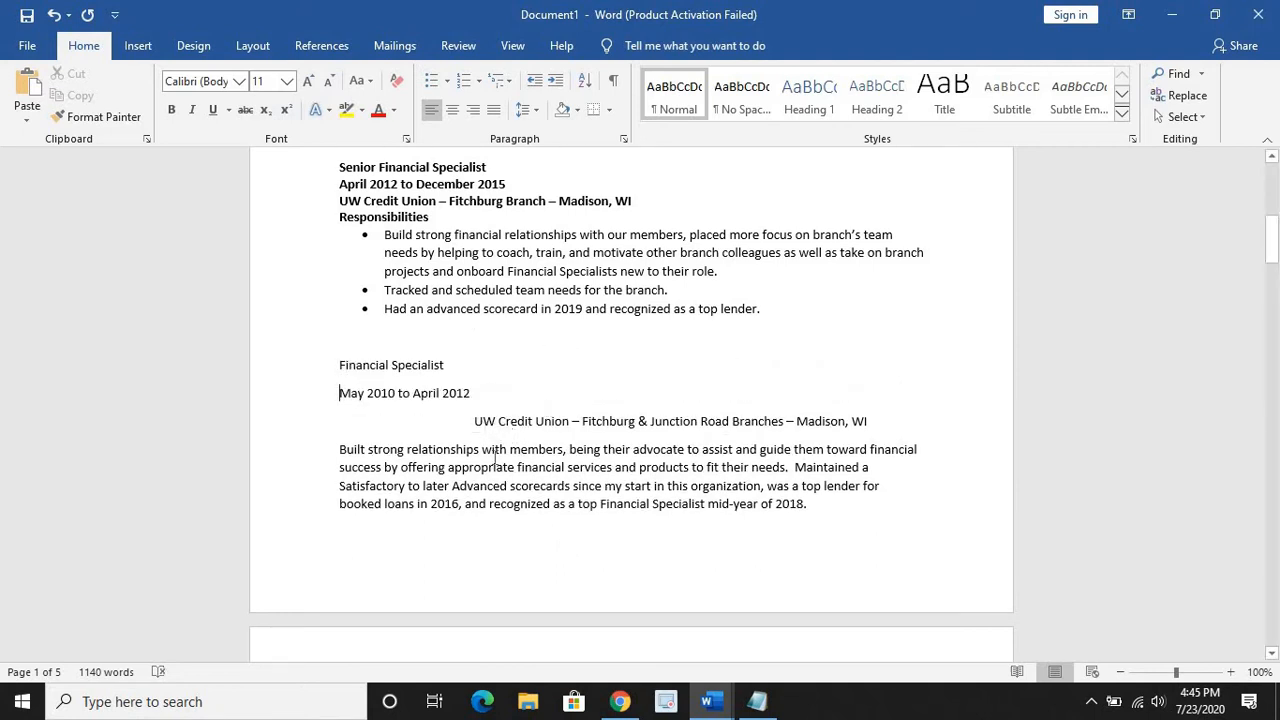
- Align the UW Credit Union – Fitchburg & Junction Road Branches line with the left margin and add a "Responsibilities" line below it
key("Down")
key("BackSpace")
key("BackSpace")
key("BackSpace")
key("BackSpace")
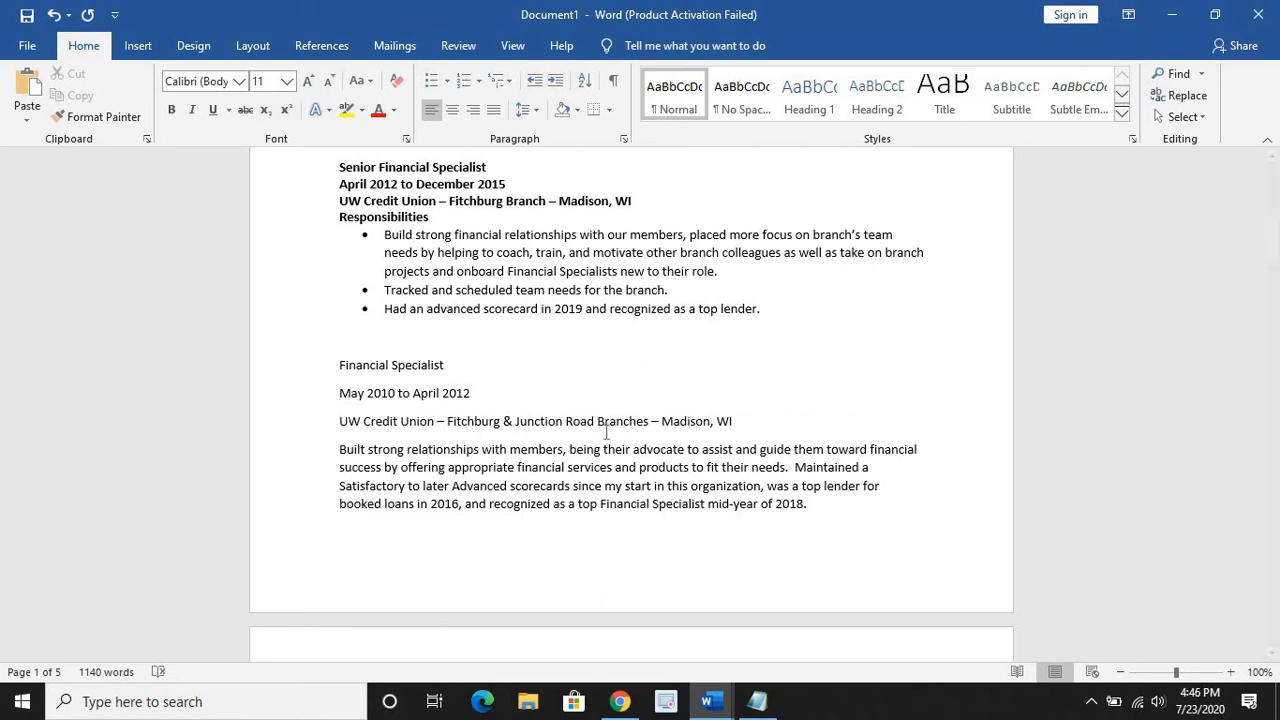
left_click(742, 413)
left_click(738, 430)
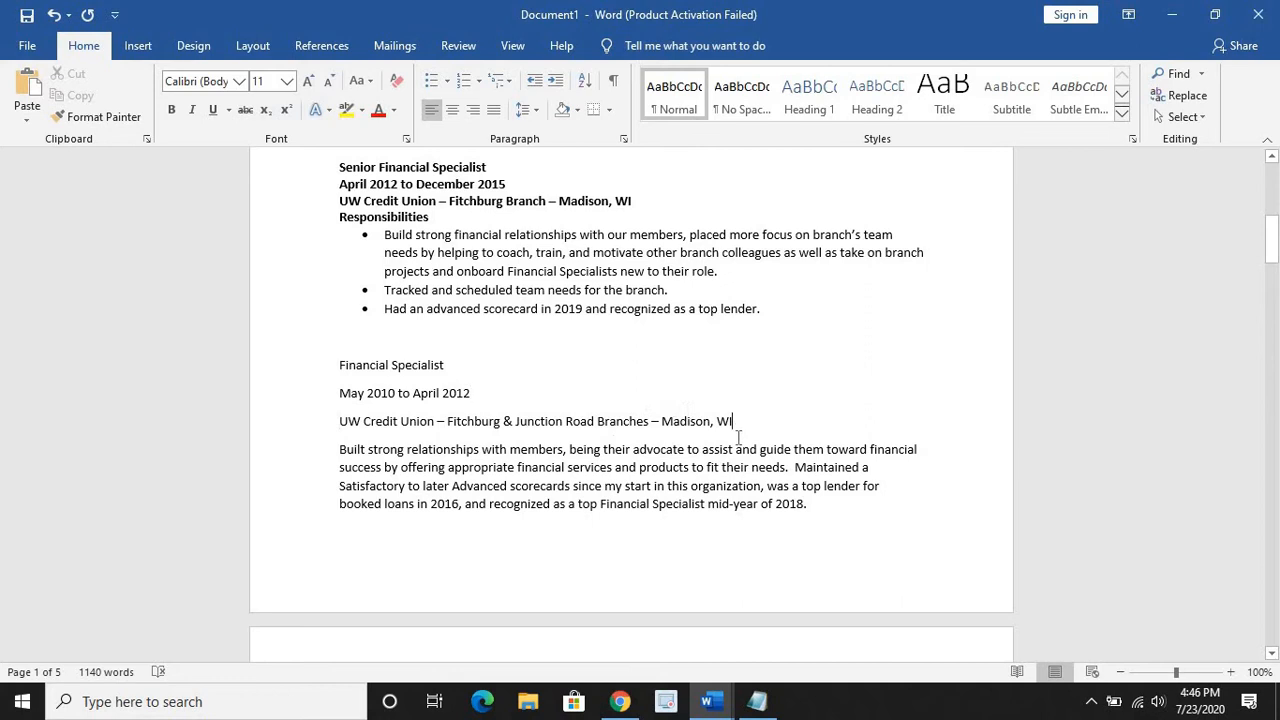
key("Return")
type("Respo")
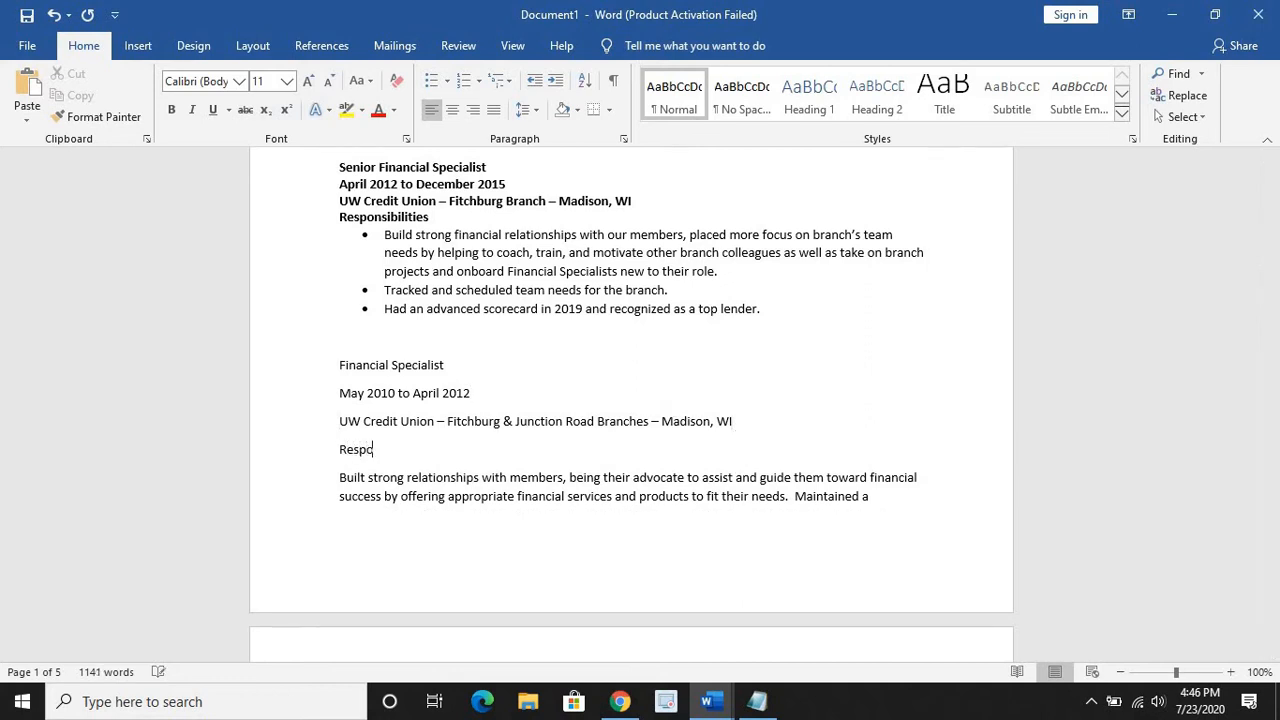
type("nsibilities")
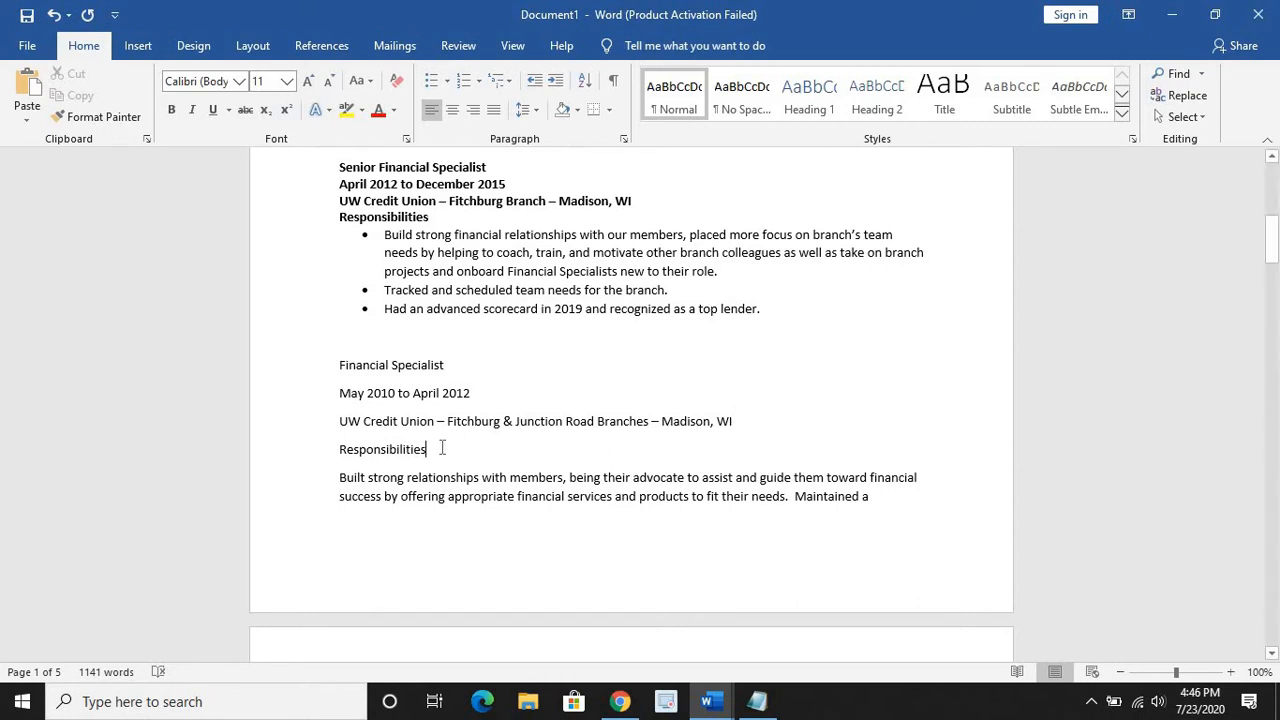
- Apply No Spacing and bold to the four lines from Financial Specialist through Responsibilities, and delete the empty paragraph above them
left_click(350, 376, "shift")
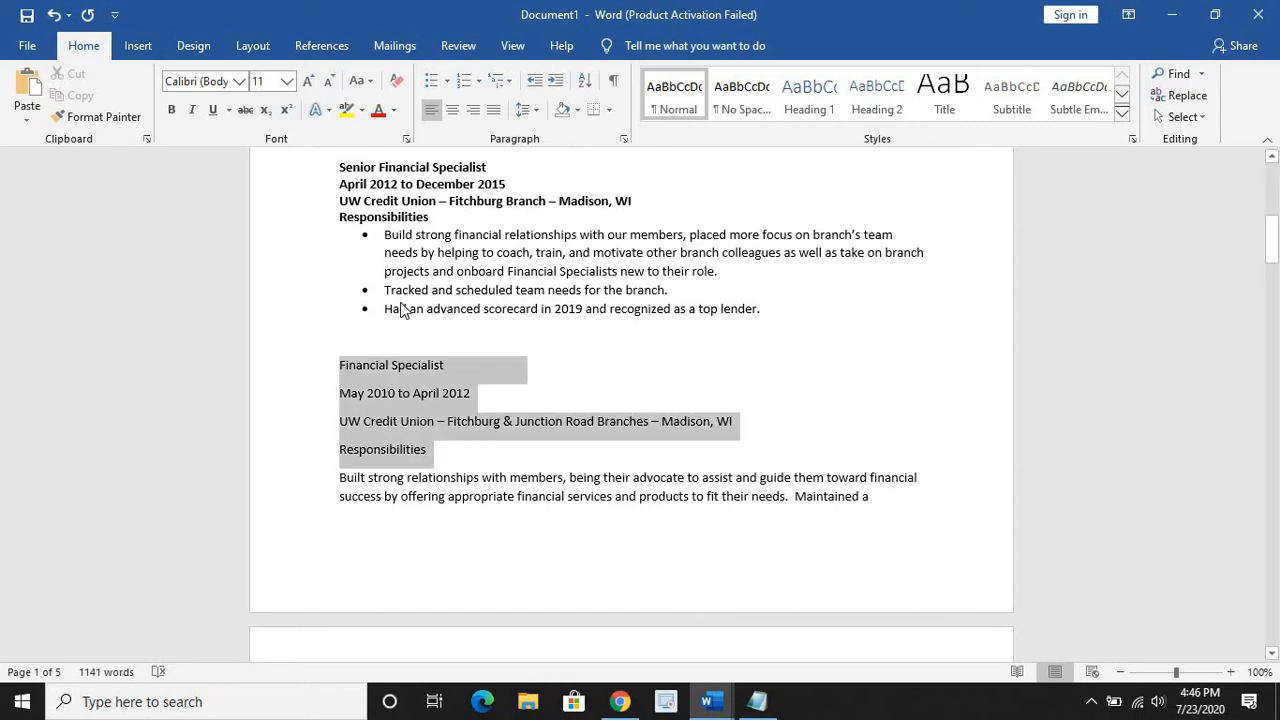
left_click(752, 103)
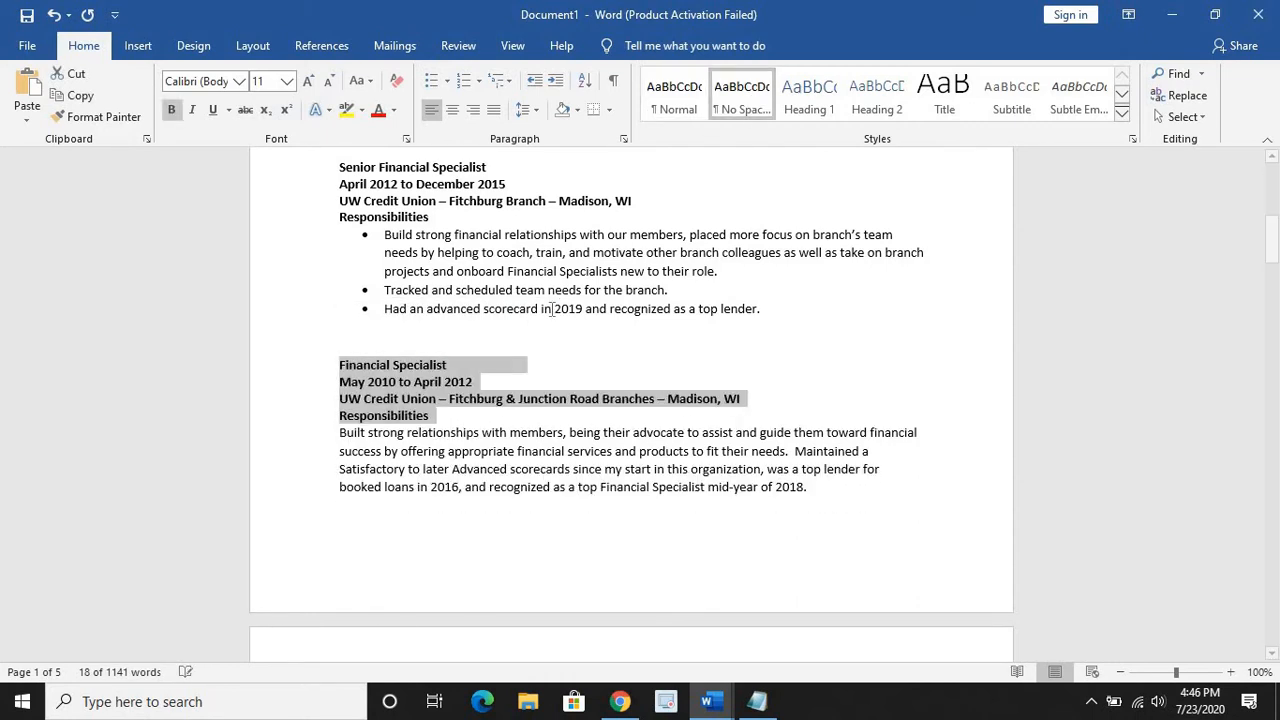
left_click(516, 337)
key("BackSpace")
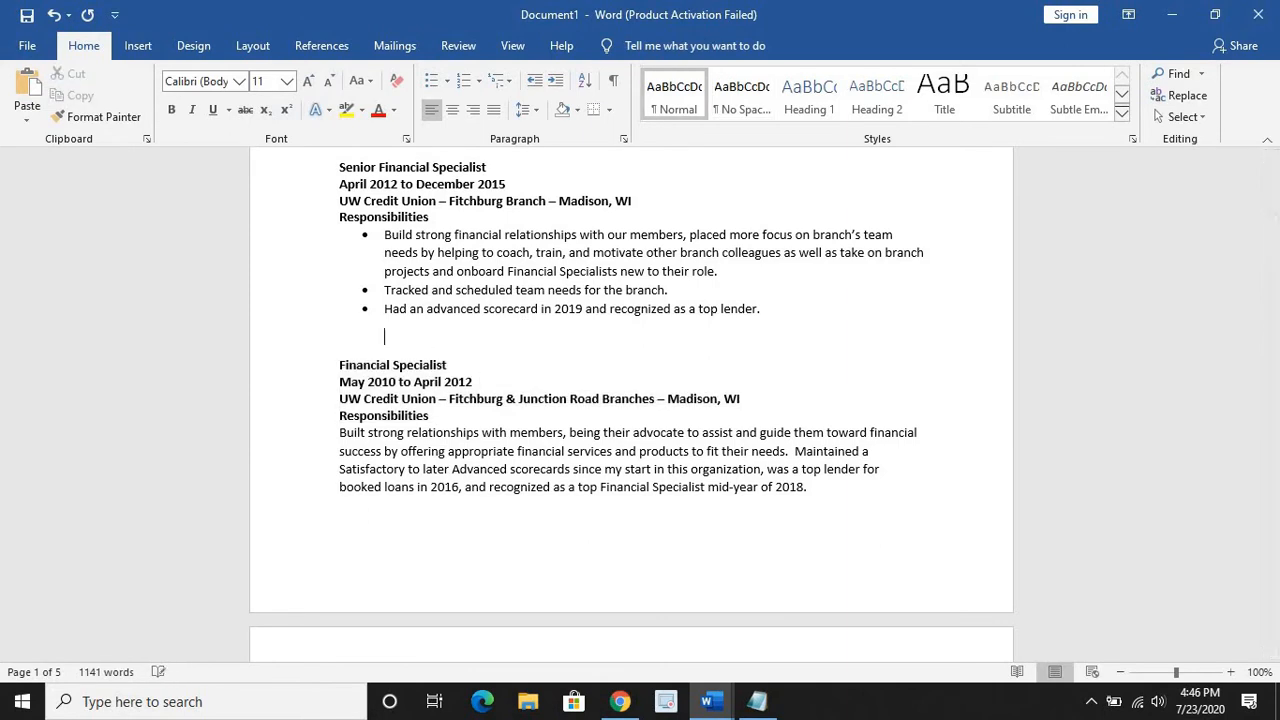
key("BackSpace")
- Turn the Financial Specialist description into a bulleted list, with a second bullet starting at "Maintained a Satisfactory"
scroll(341, 276, "down", 3)
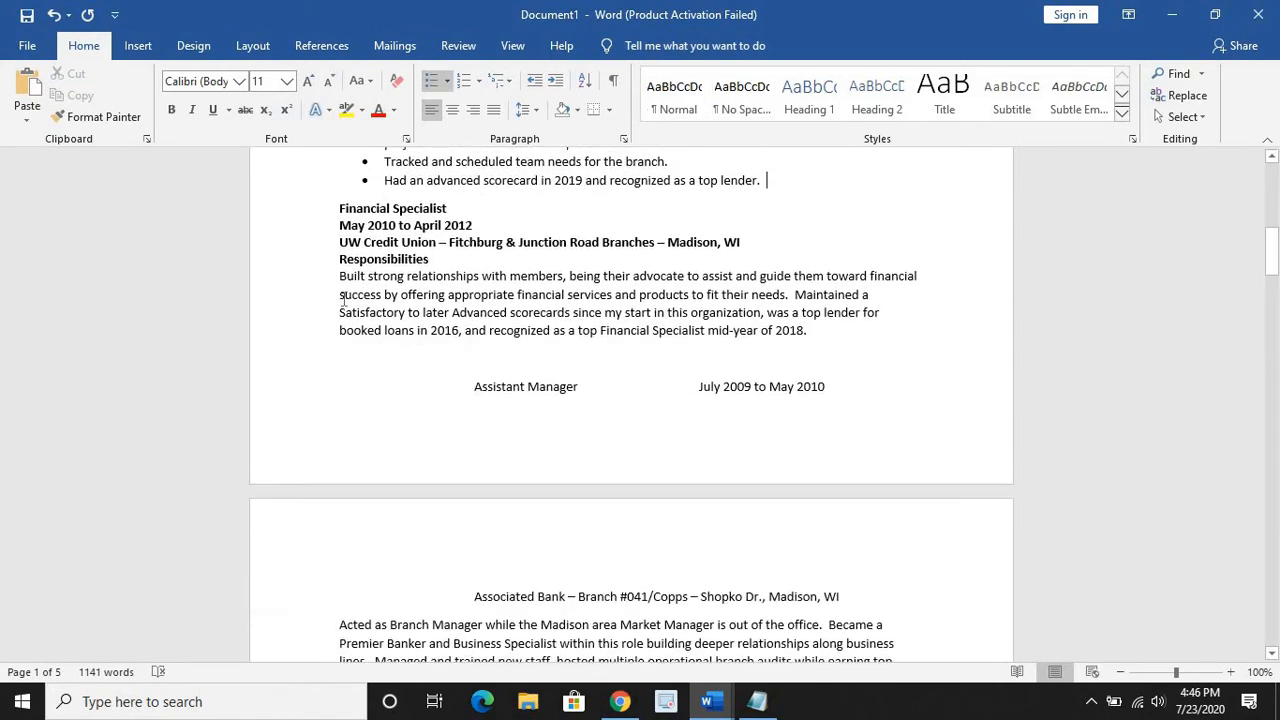
left_click_drag(341, 276, 845, 325)
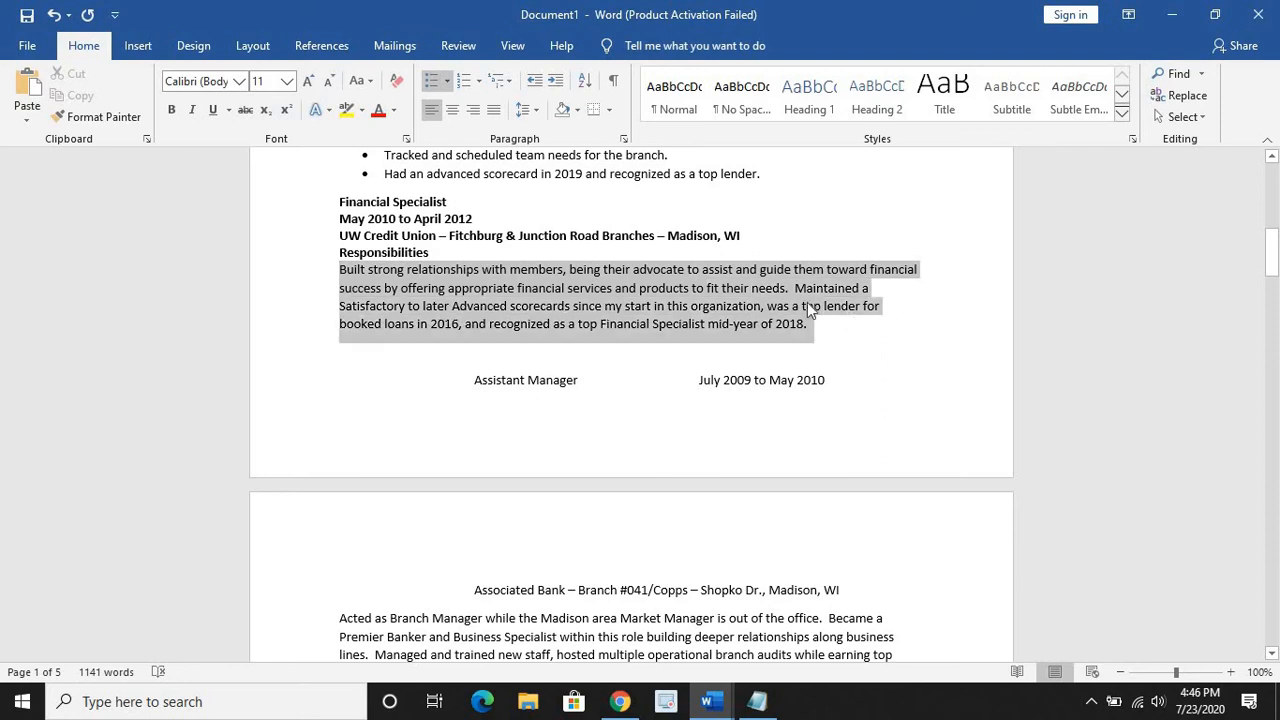
left_click(431, 81)
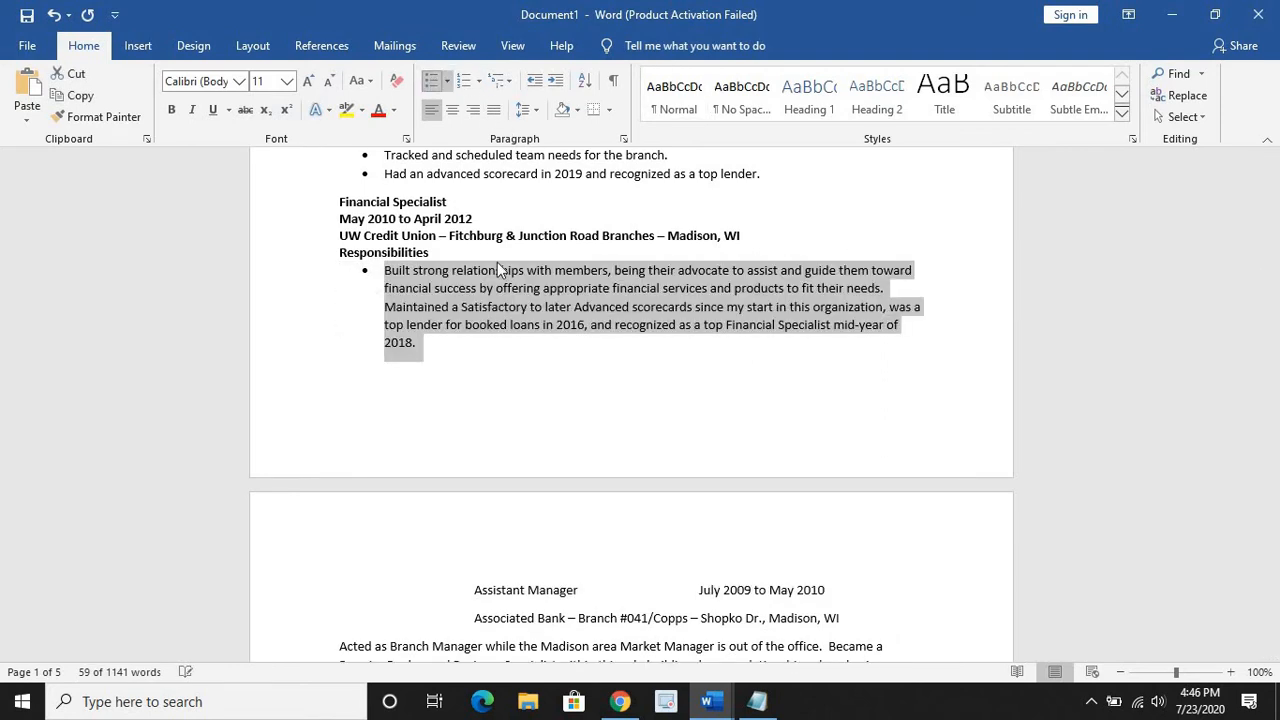
left_click(512, 277)
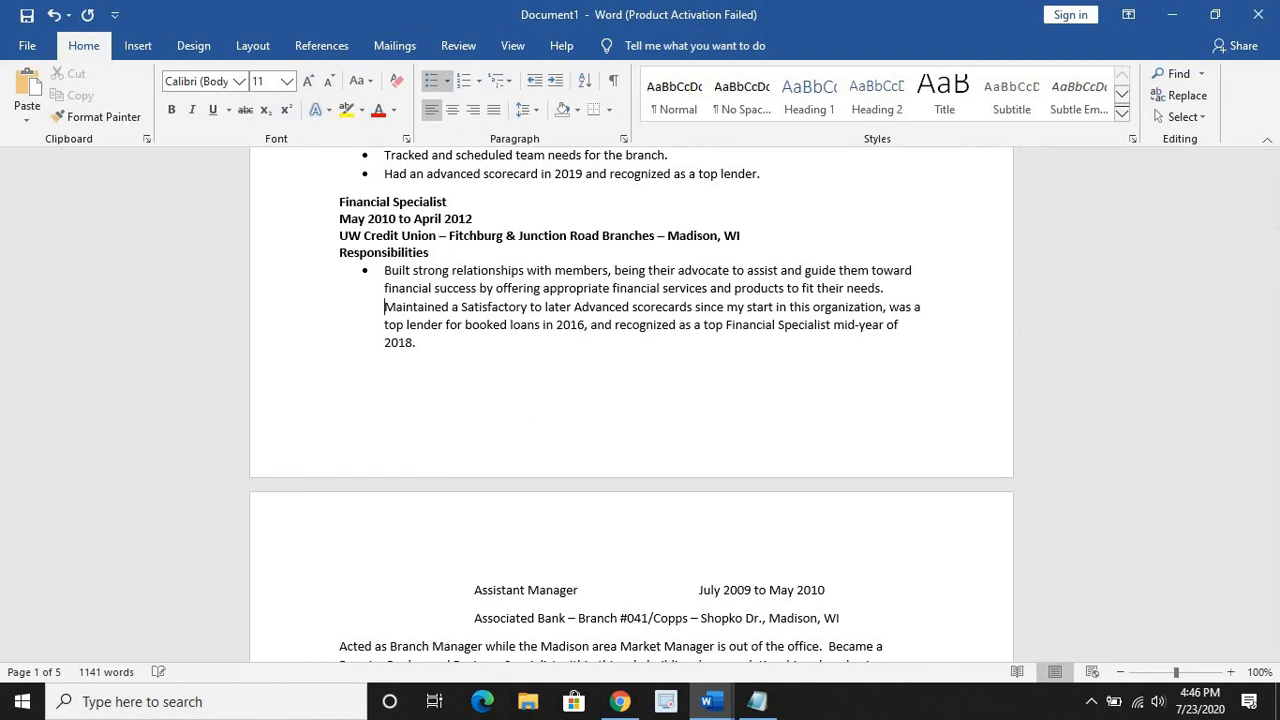
key("BackSpace")
key("Return")
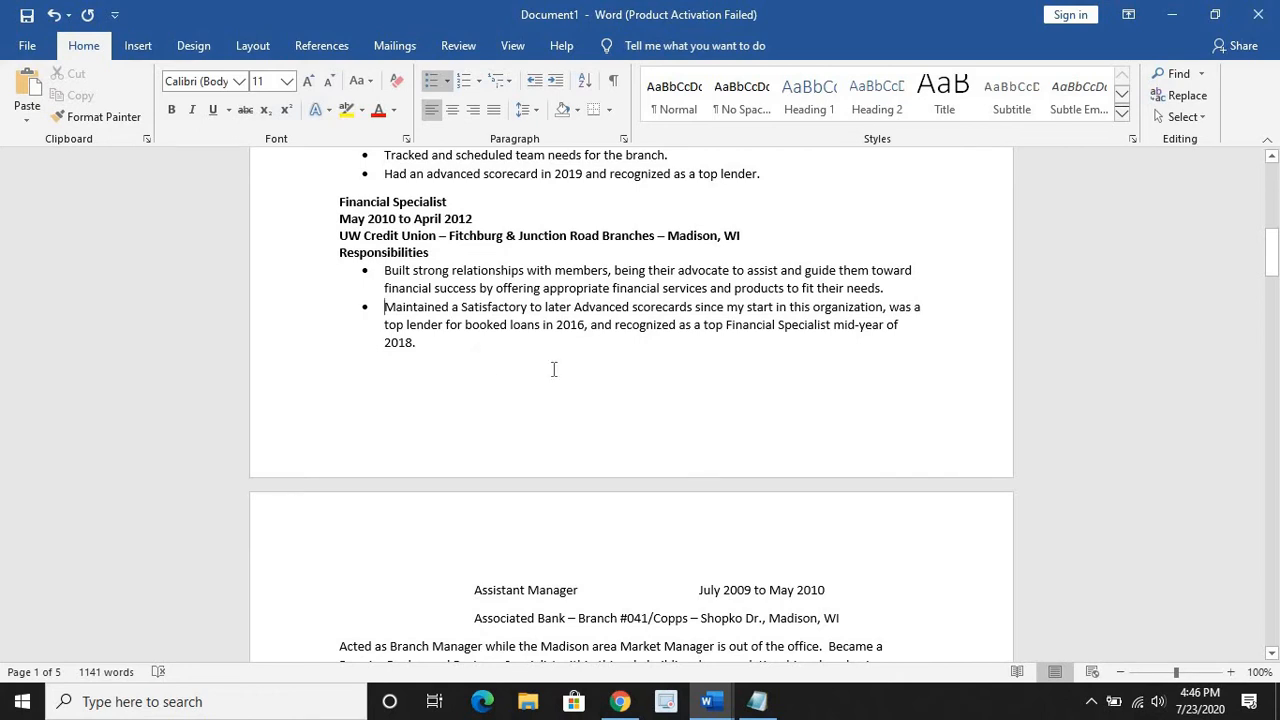
- In the Financial Specialist bullets, change "Built" to "Build" and remove the comma and extra space after "booked loans in 2016"
scroll(551, 366, "up", 2)
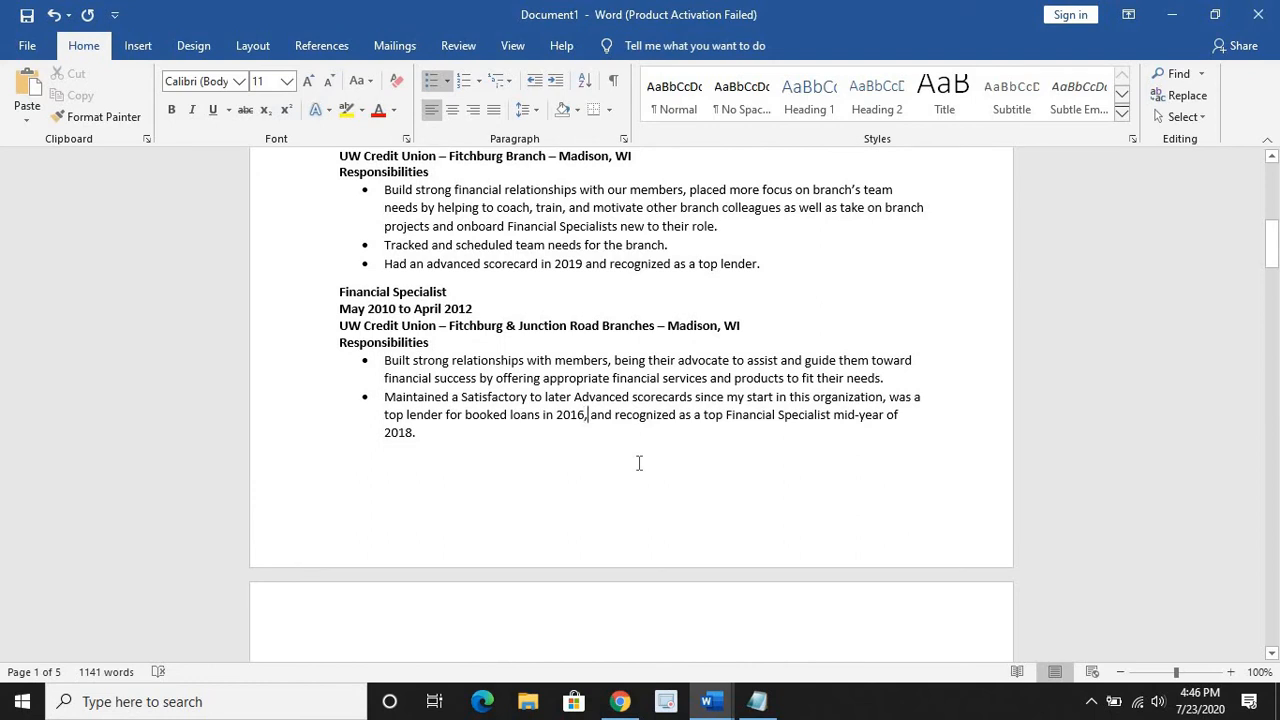
key("BackSpace")
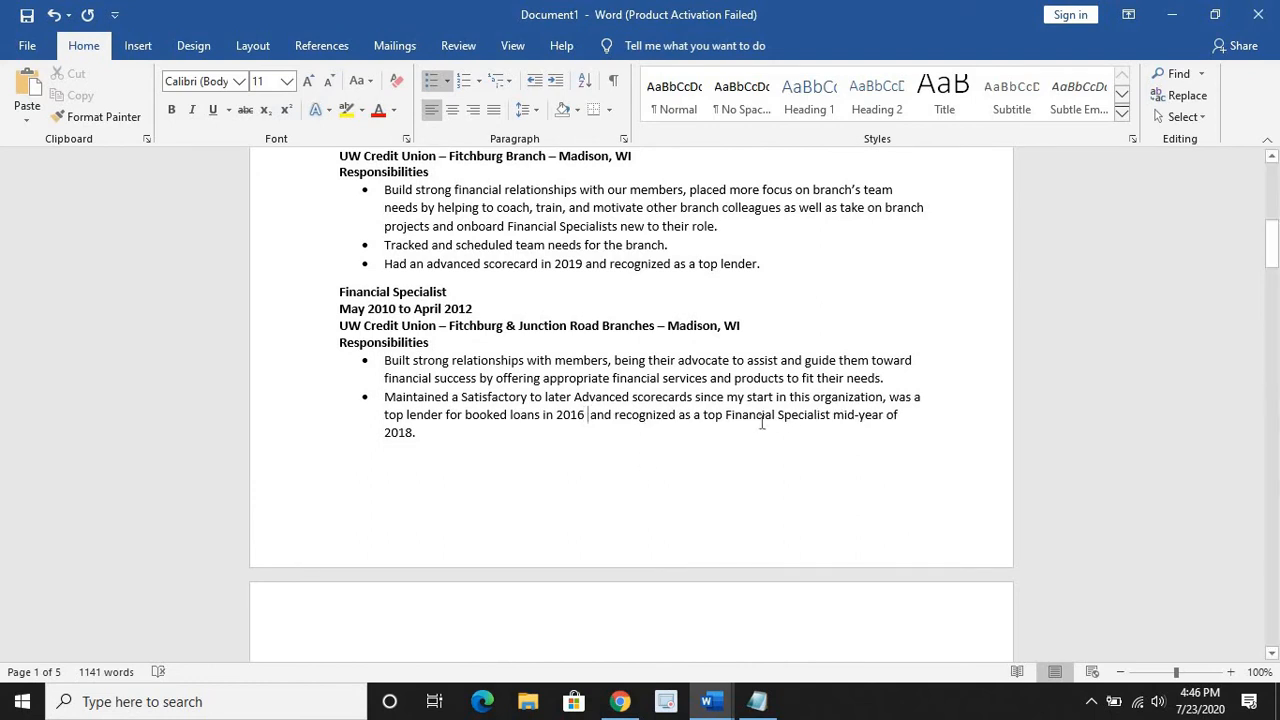
left_click(410, 362)
key("BackSpace")
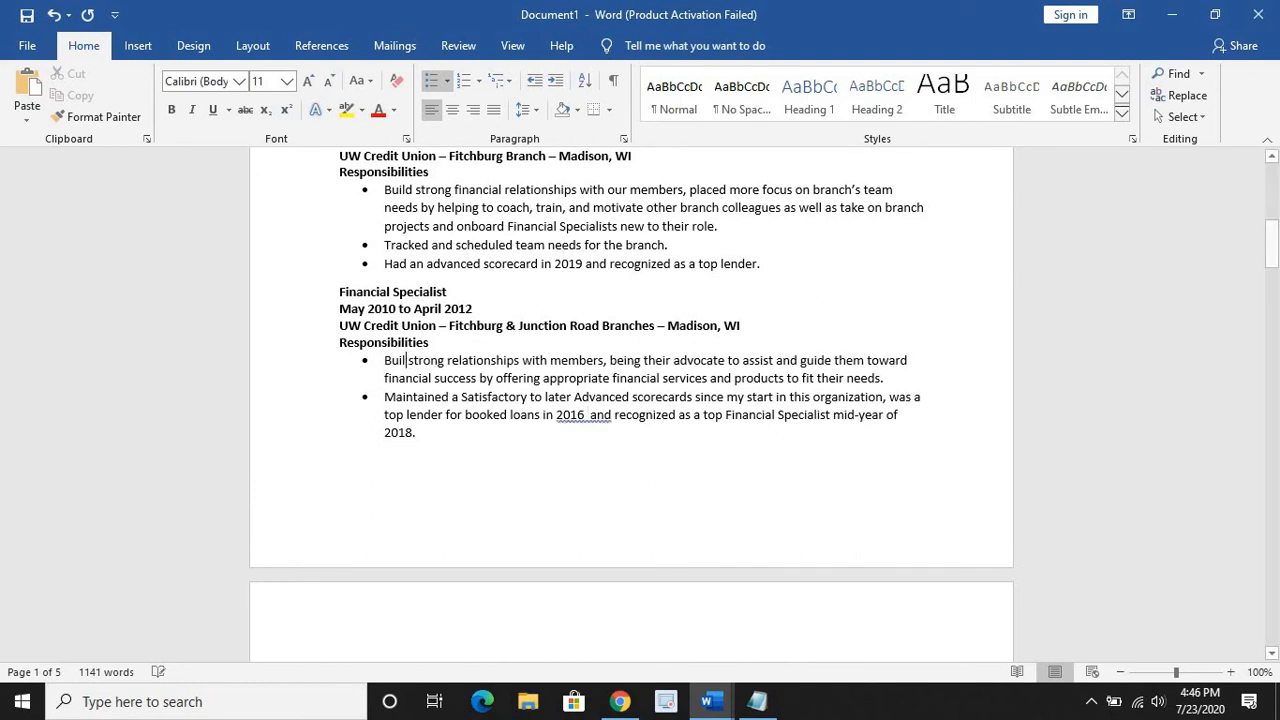
type("d")
left_click(590, 414)
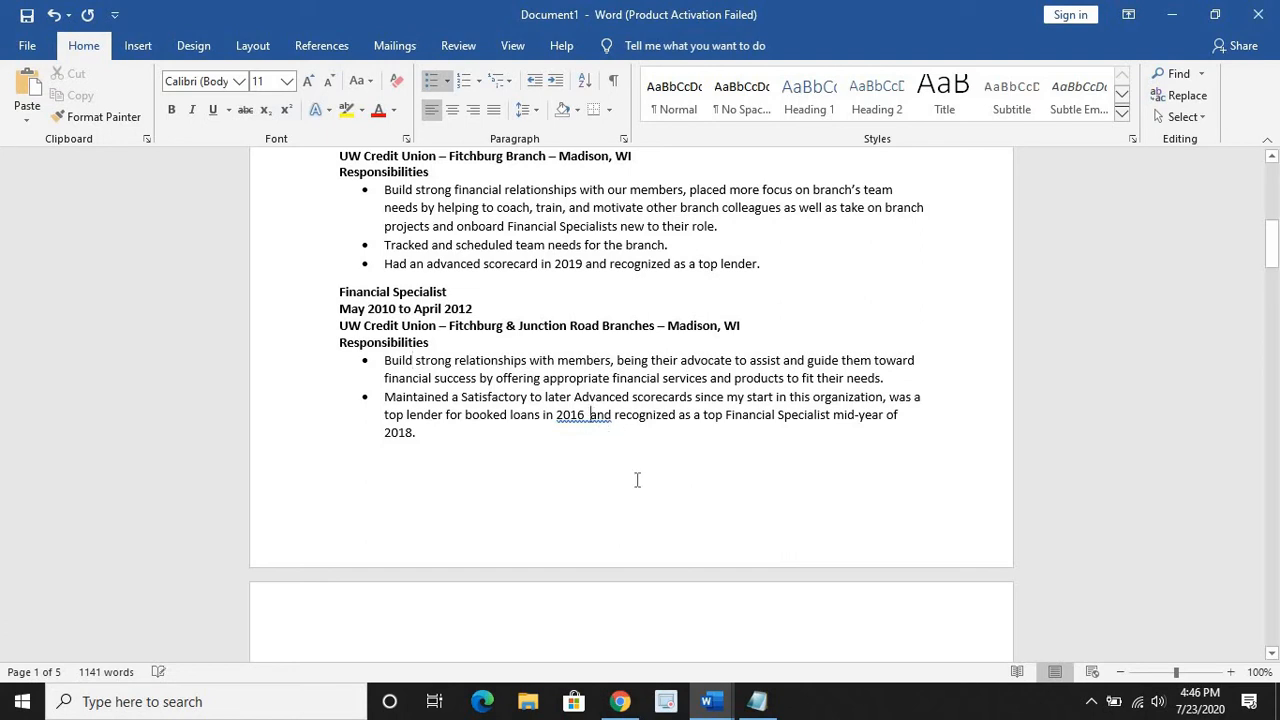
key("BackSpace")
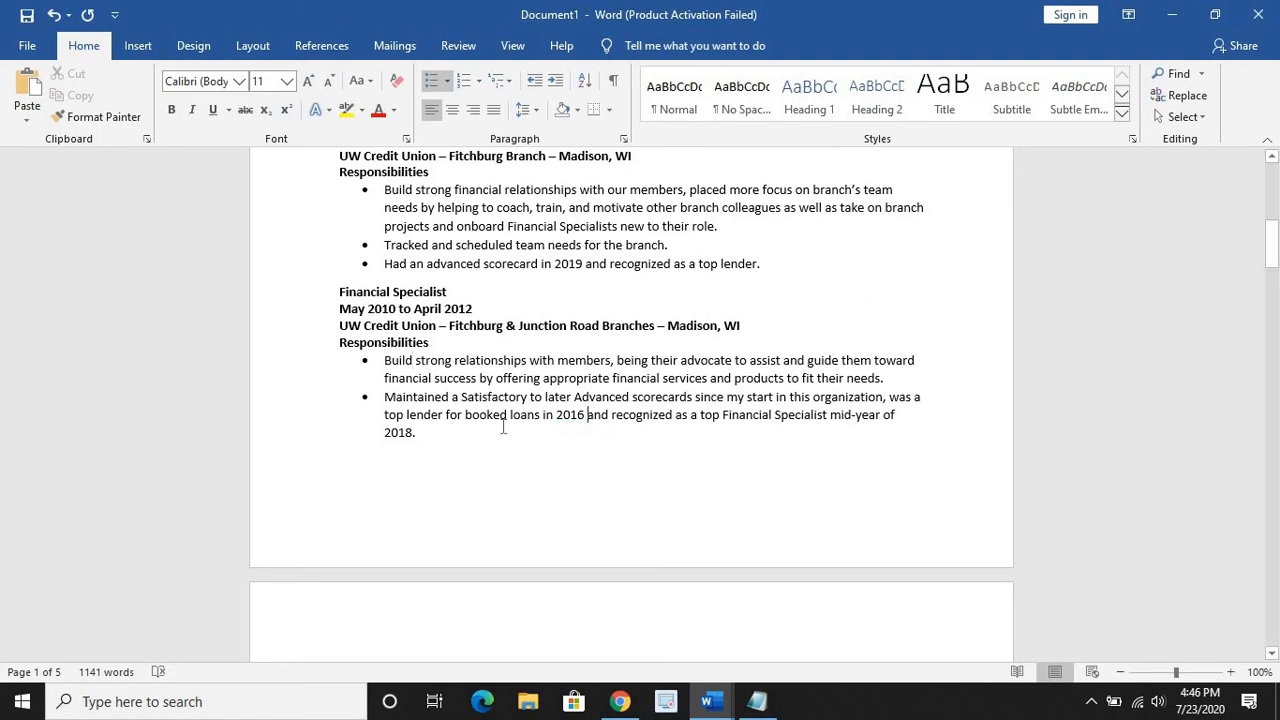
- Delete the "REFERENCES (Available upon request)" line and the empty paragraph above it at the end of the document
scroll(693, 358, "up", 2)
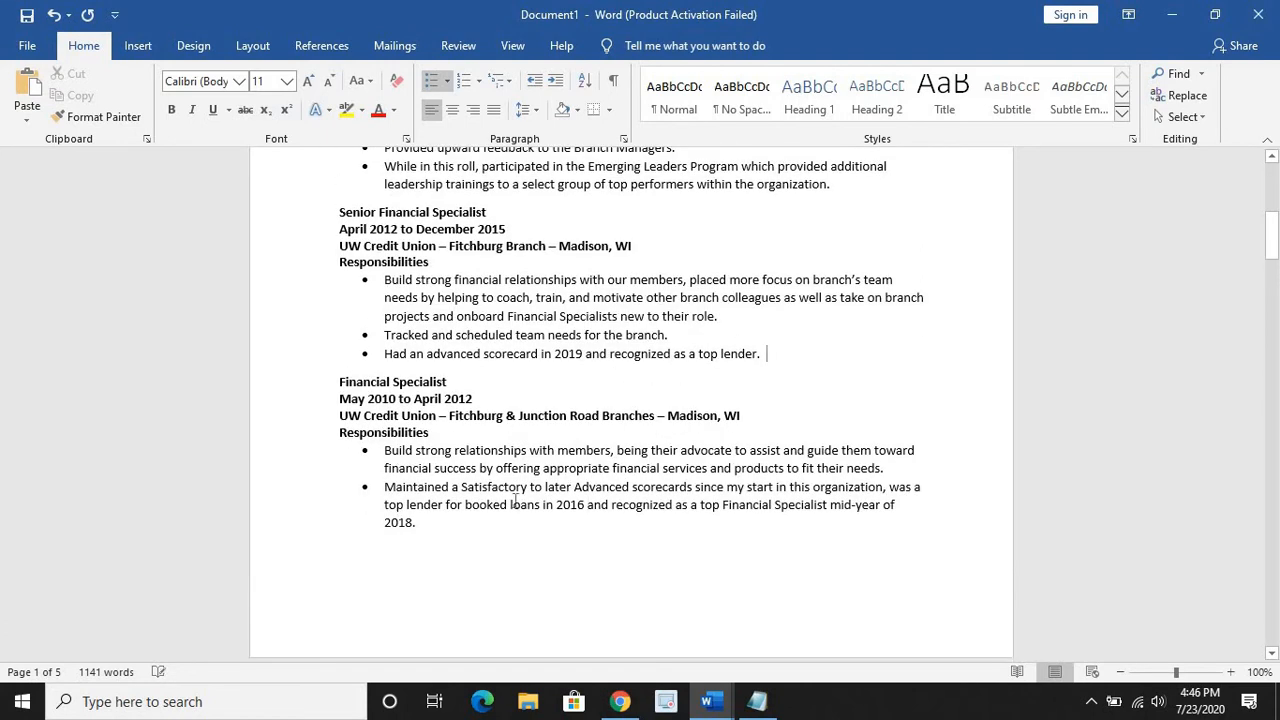
scroll(516, 500, "up", 4)
scroll(531, 427, "down", 14)
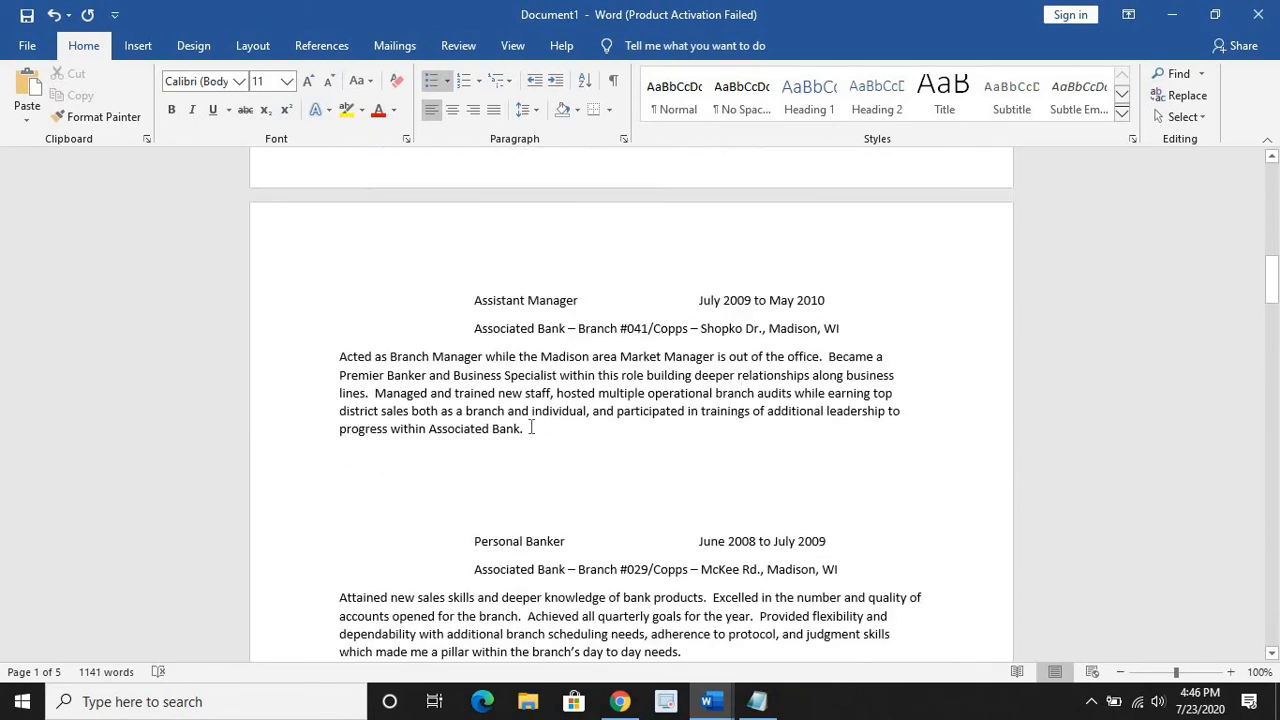
scroll(531, 427, "down", 1)
left_click(471, 270)
scroll(538, 456, "down", 1)
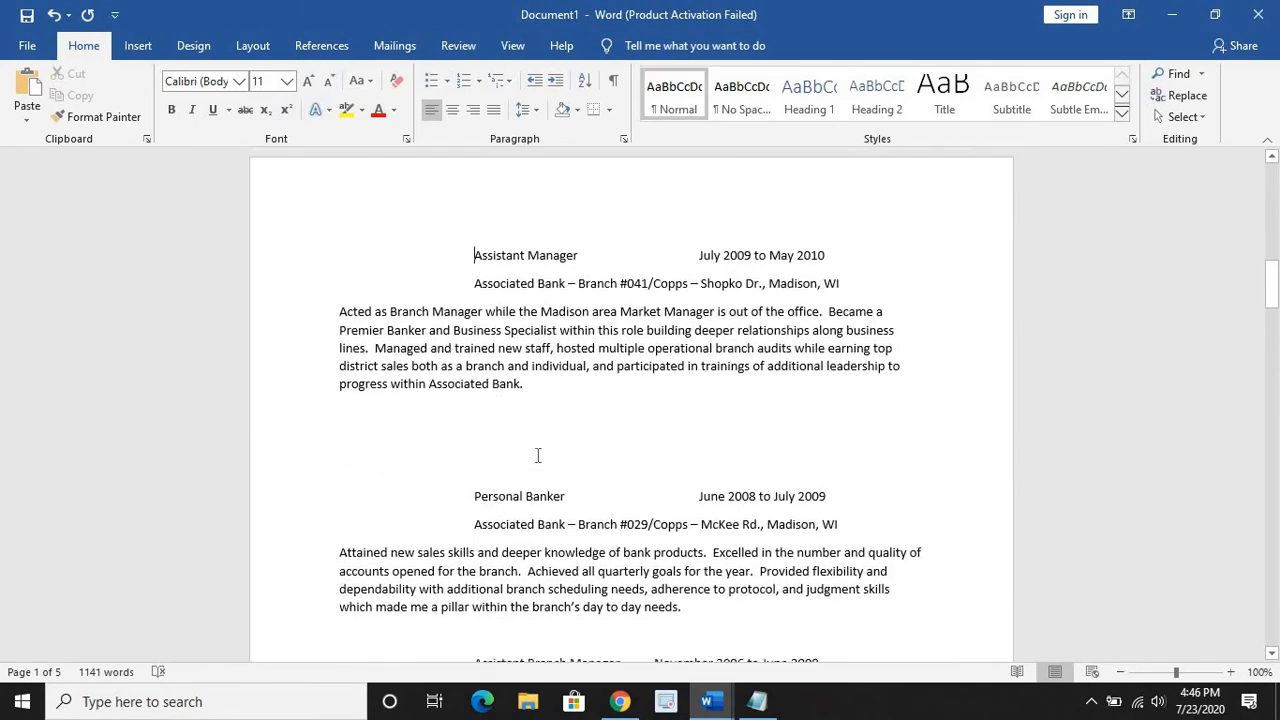
scroll(538, 456, "down", 20)
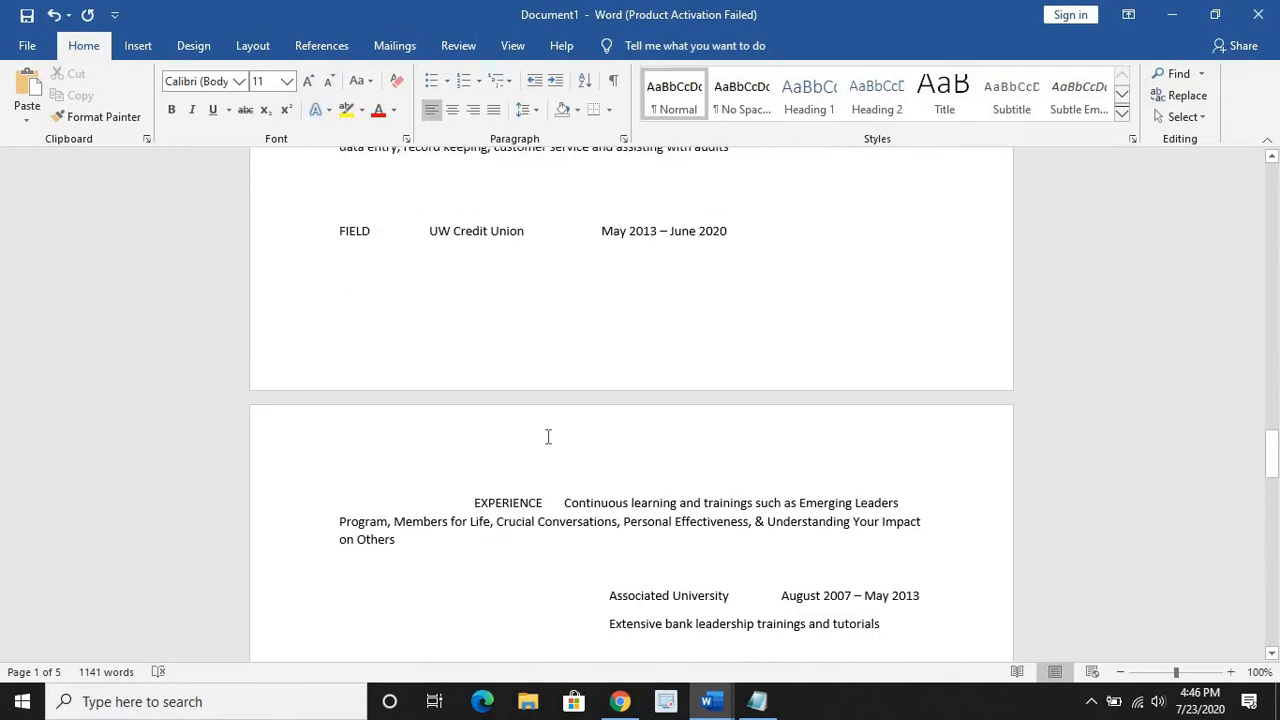
scroll(548, 436, "down", 11)
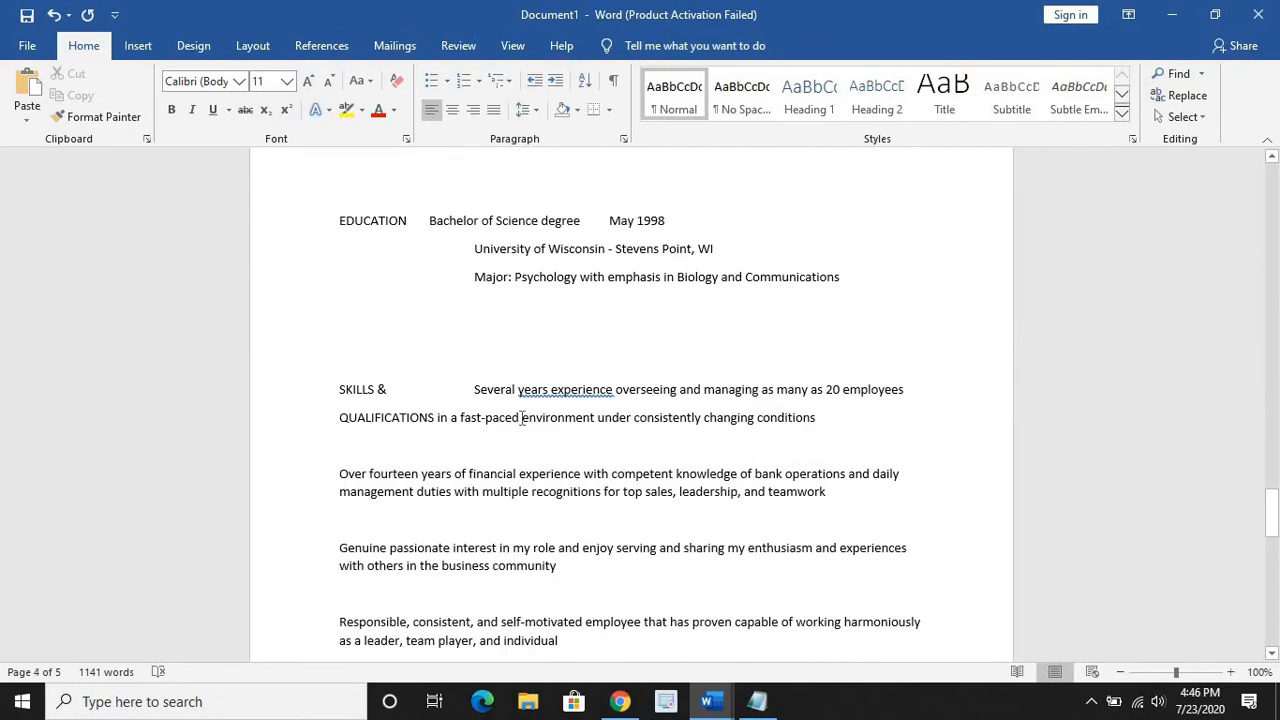
scroll(515, 420, "down", 7)
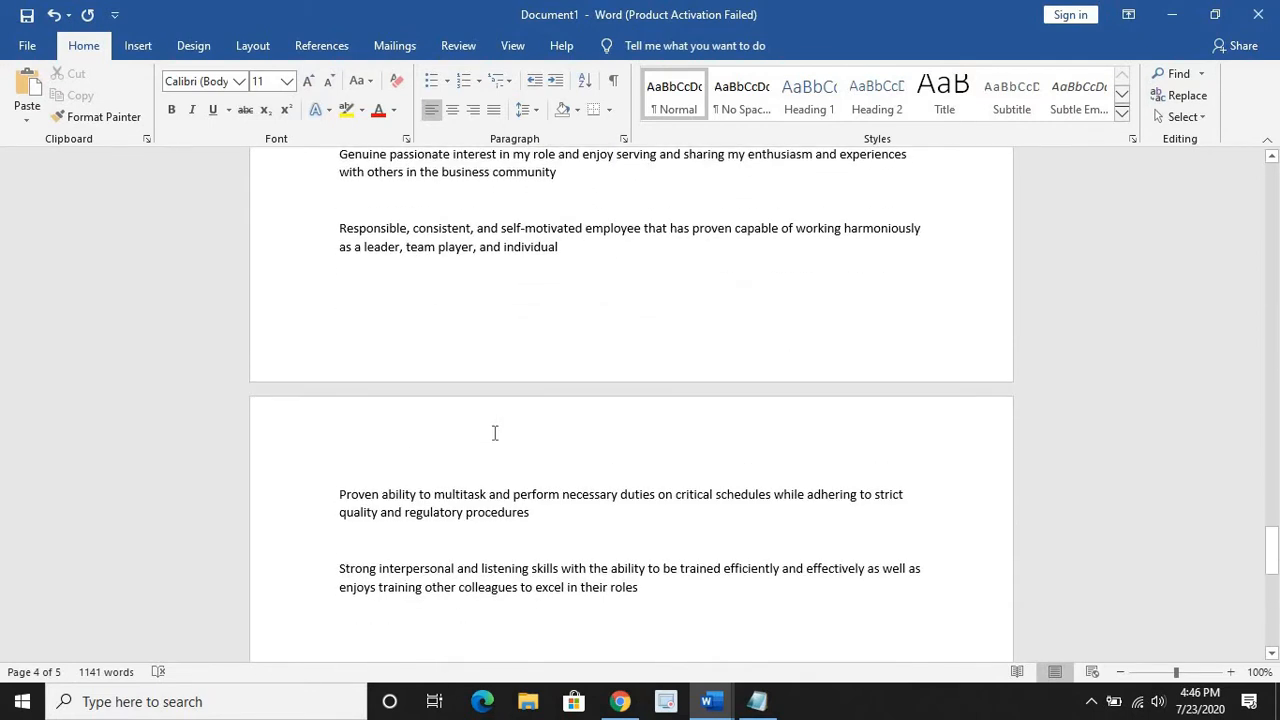
scroll(494, 433, "down", 7)
left_click_drag(208, 266, 200, 290)
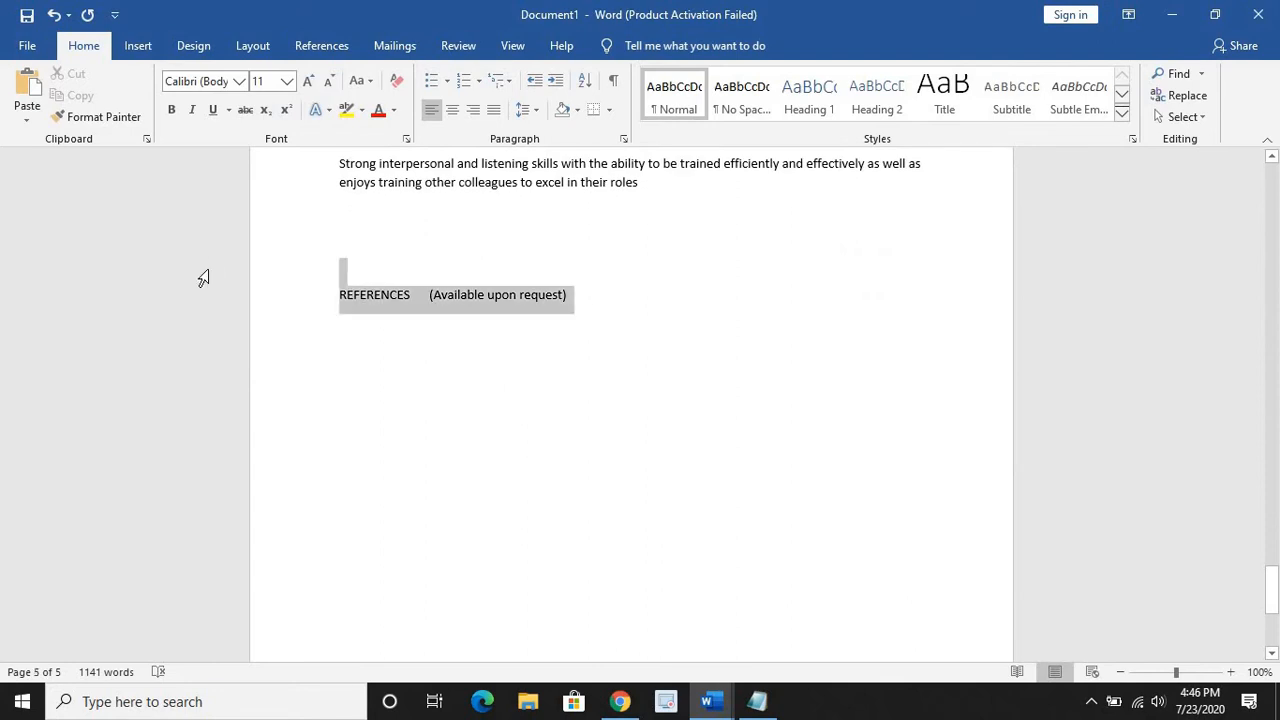
key("Delete")
scroll(660, 597, "up", 9)
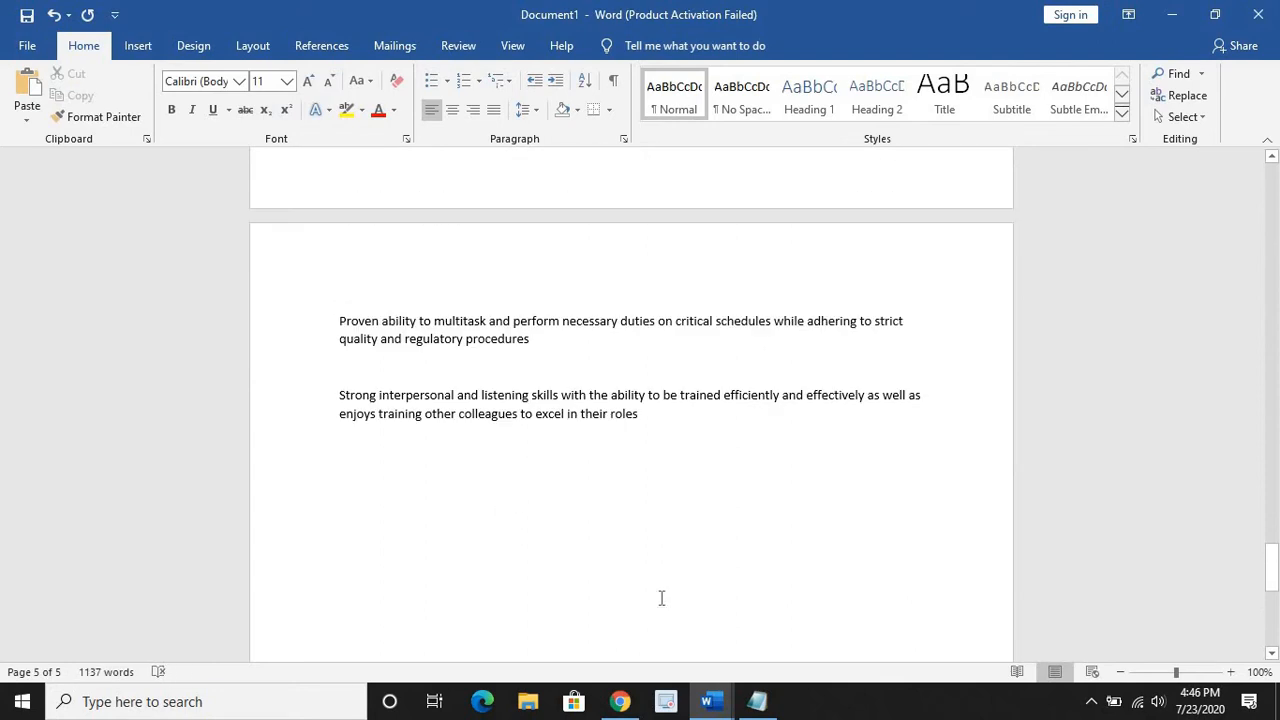
- Delete the empty paragraphs between the skills paragraphs from "Over fourteen years" through "Strong interpersonal and listening skills"
scroll(523, 520, "down", 2)
left_click(521, 500)
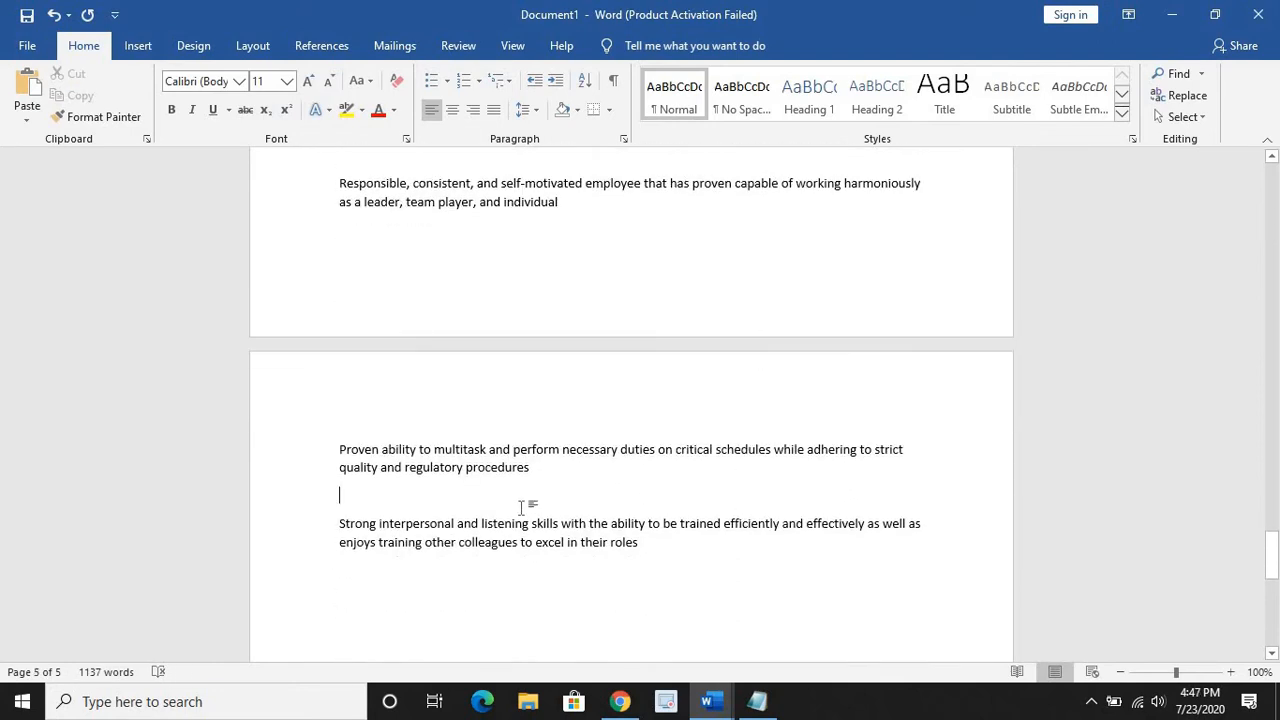
key("Delete")
scroll(500, 524, "up", 7)
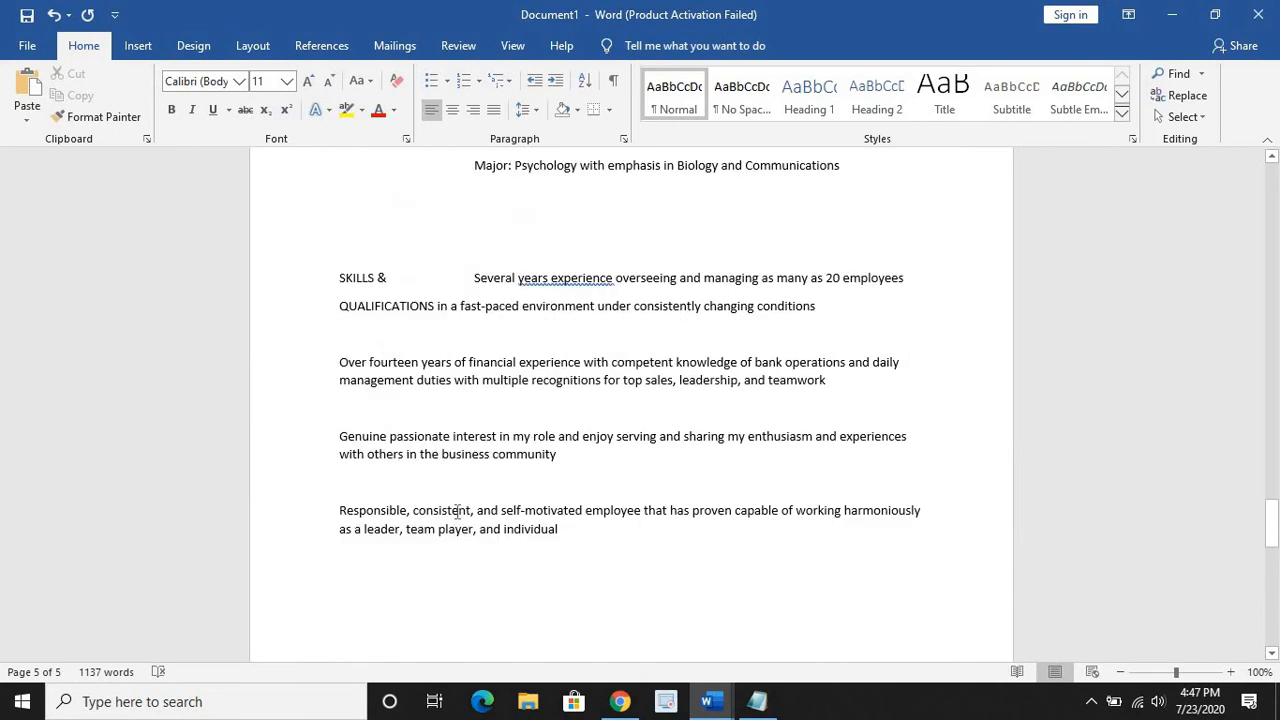
left_click(446, 361)
left_click(430, 448)
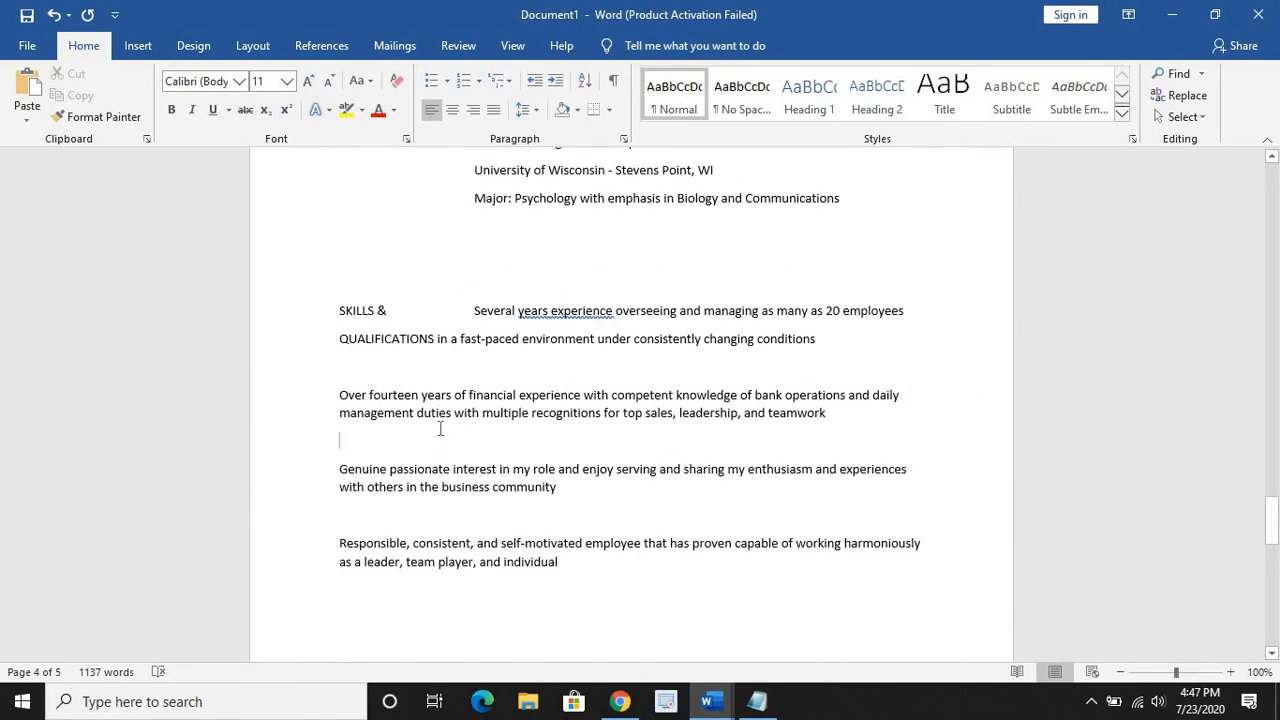
key("Delete")
left_click(424, 485)
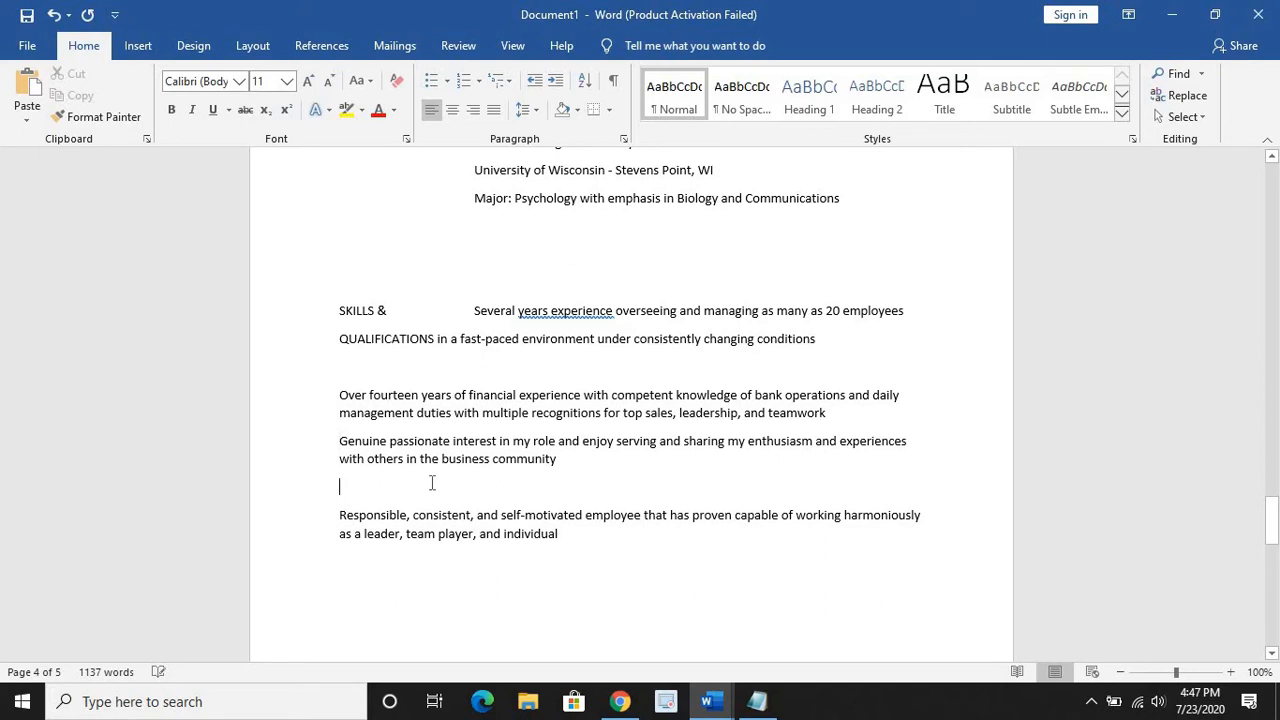
key("Delete")
left_click(419, 532)
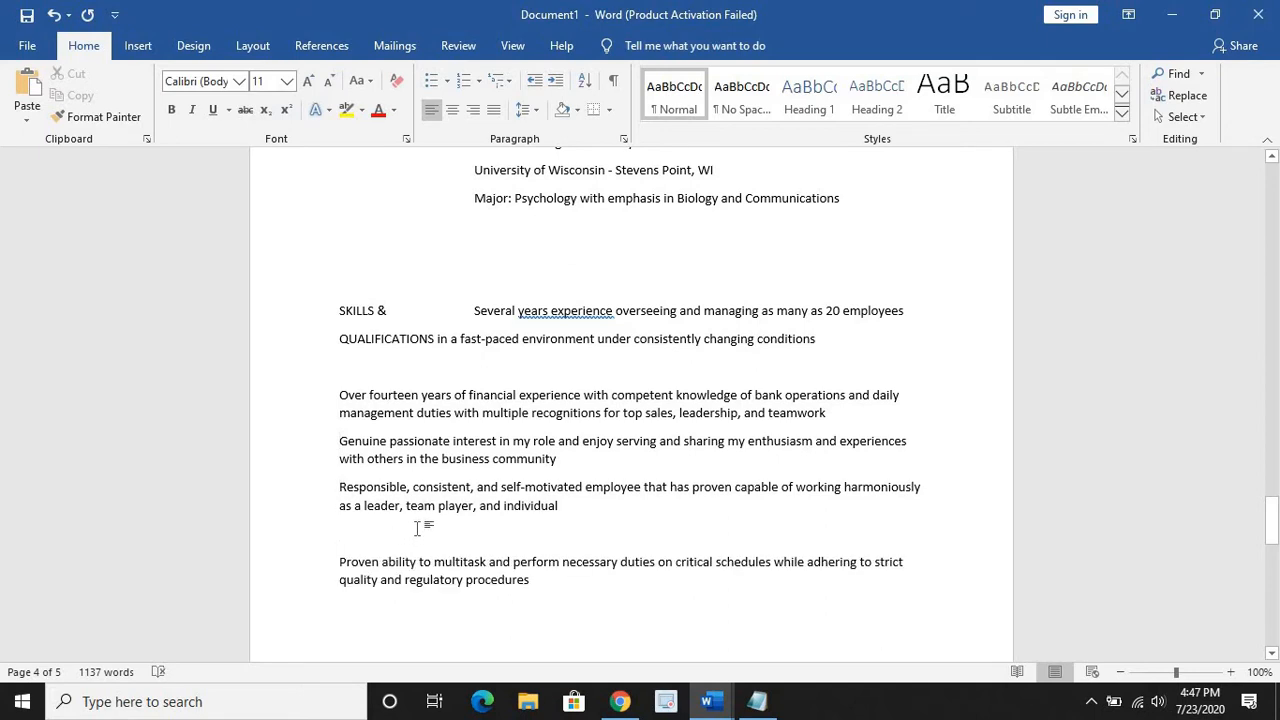
key("Delete")
scroll(517, 462, "down", 2)
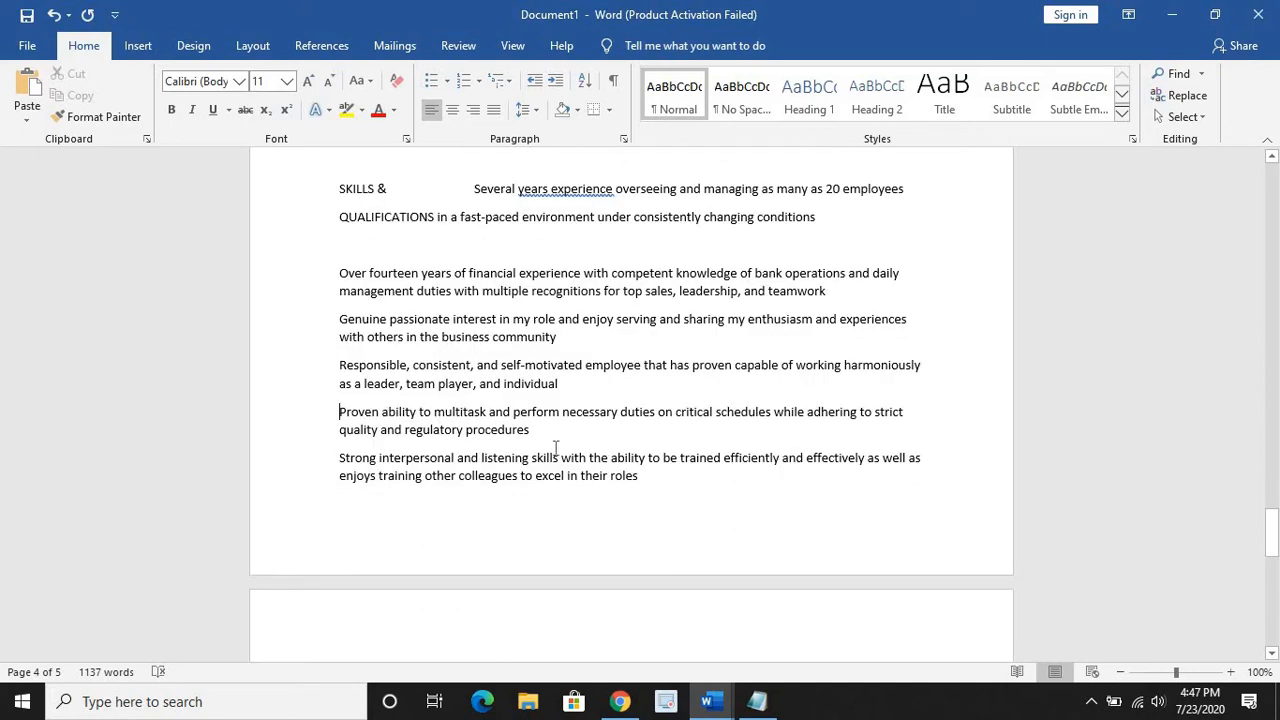
- Remove the wide gap between "SKILLS &" and "Several years experience"
scroll(503, 390, "up", 2)
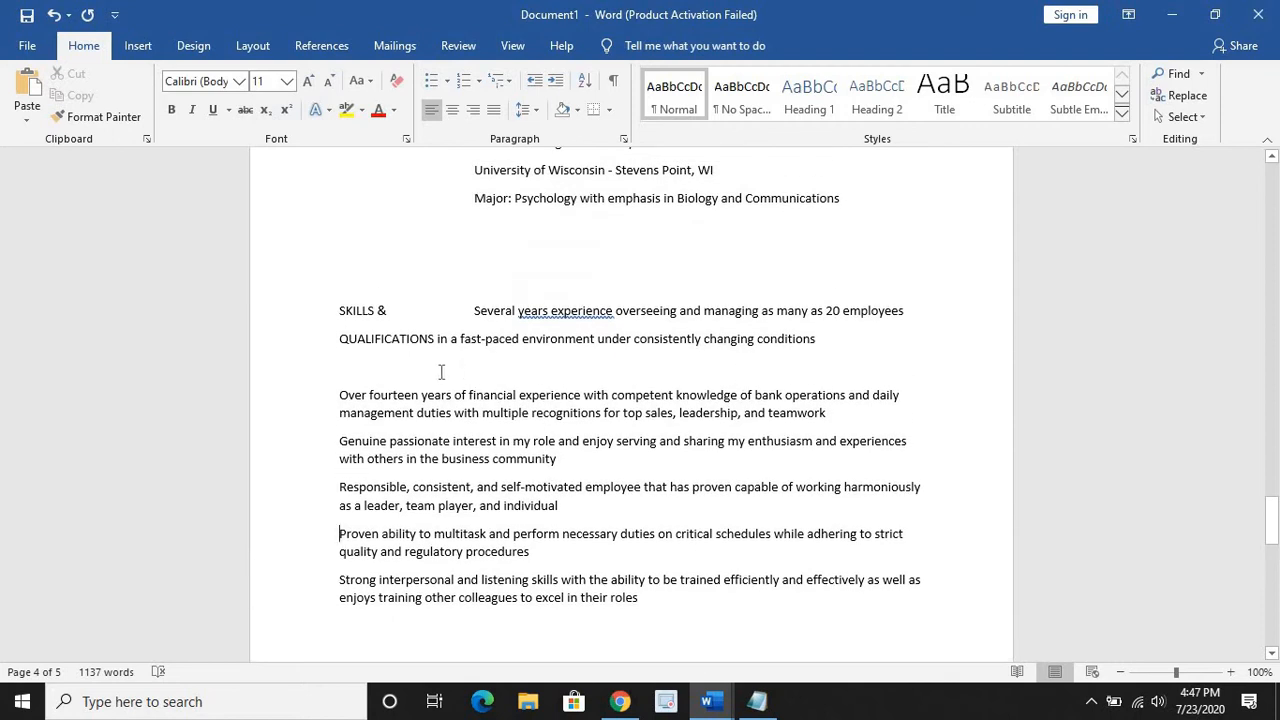
left_click(472, 318)
left_click_drag(437, 339, 346, 311)
left_click(401, 319)
key("Delete")
key("Delete")
key("Delete")
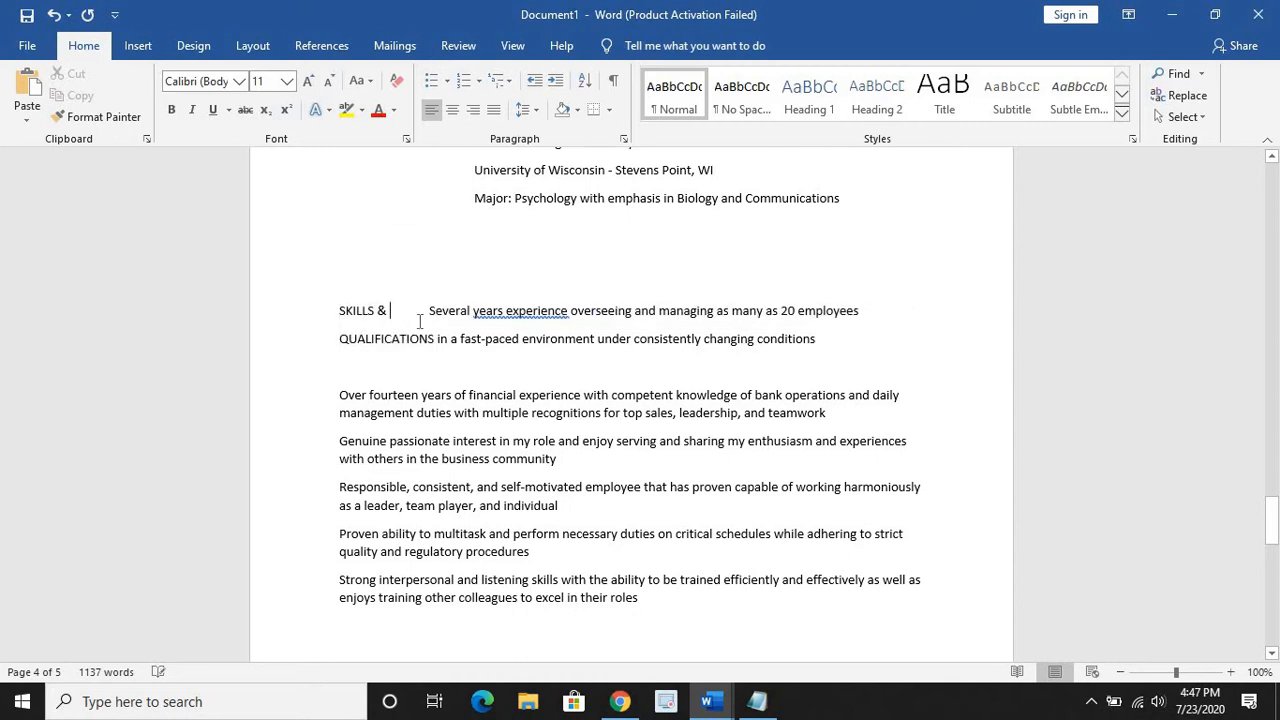
type("S")
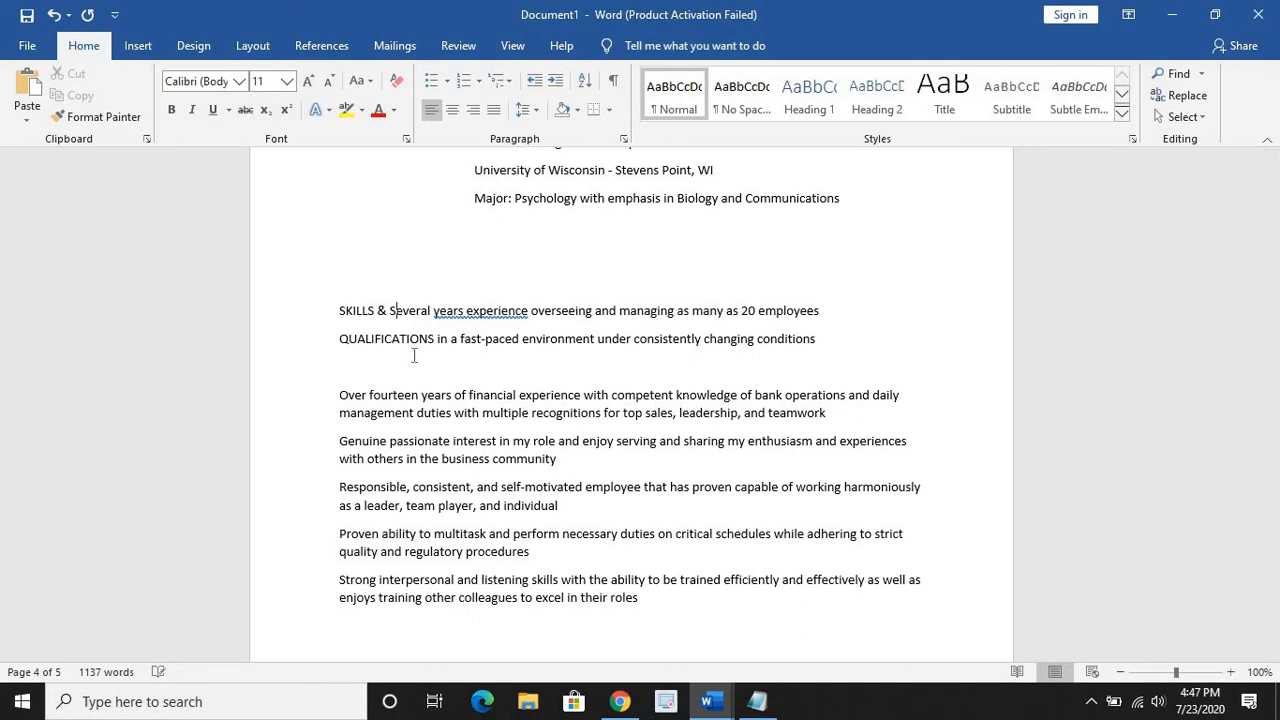
- Delete the labels "SKILLS &" and "QUALIFICATIONS" from the start of their two lines
key("BackSpace")
key("BackSpace")
key("BackSpace")
key("BackSpace")
key("BackSpace")
key("BackSpace")
key("BackSpace")
key("BackSpace")
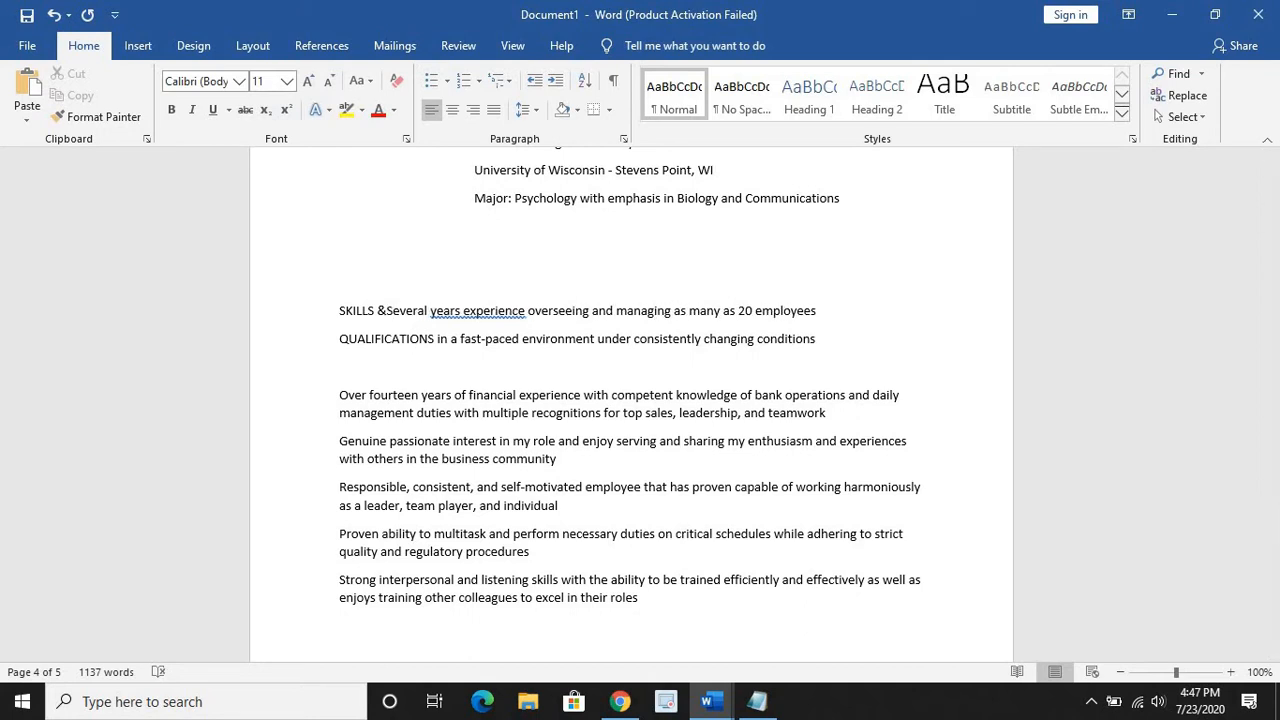
key("BackSpace")
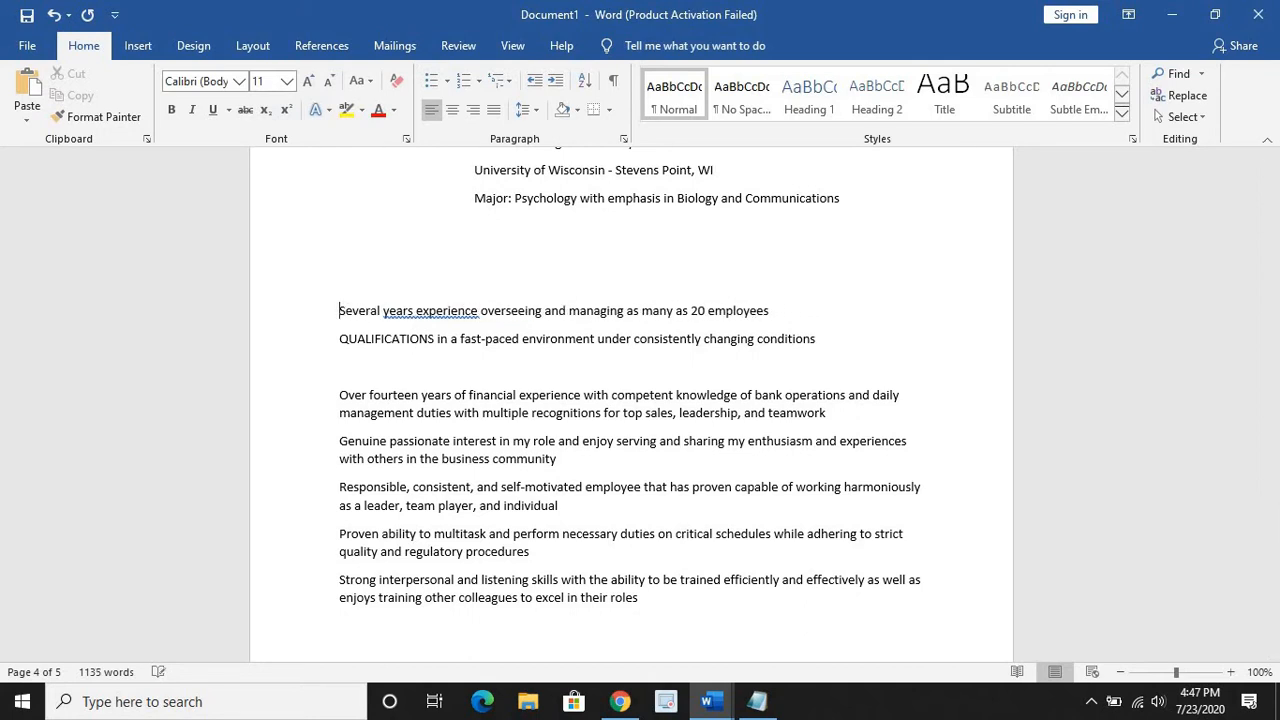
left_click_drag(437, 342, 339, 340)
key("BackSpace")
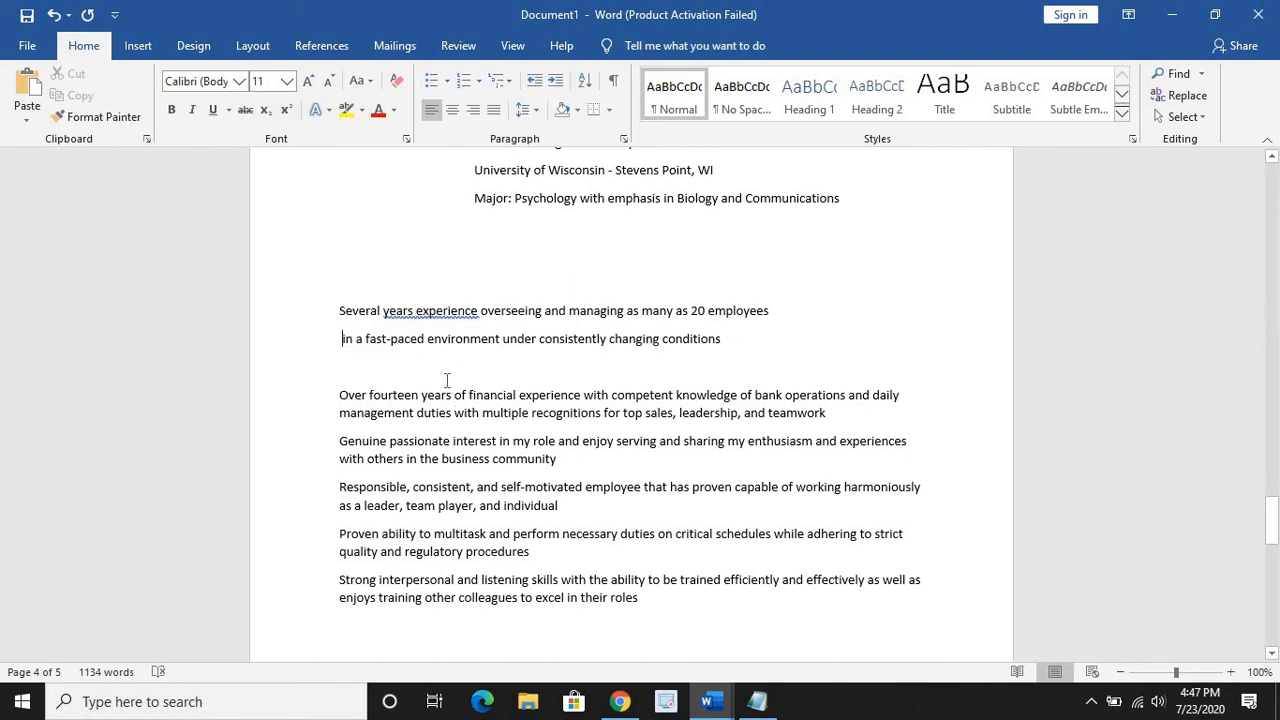
- Remove the empty paragraph and indent before "Over fourteen years", keeping that text as its own paragraph
left_click(450, 378)
key("Delete")
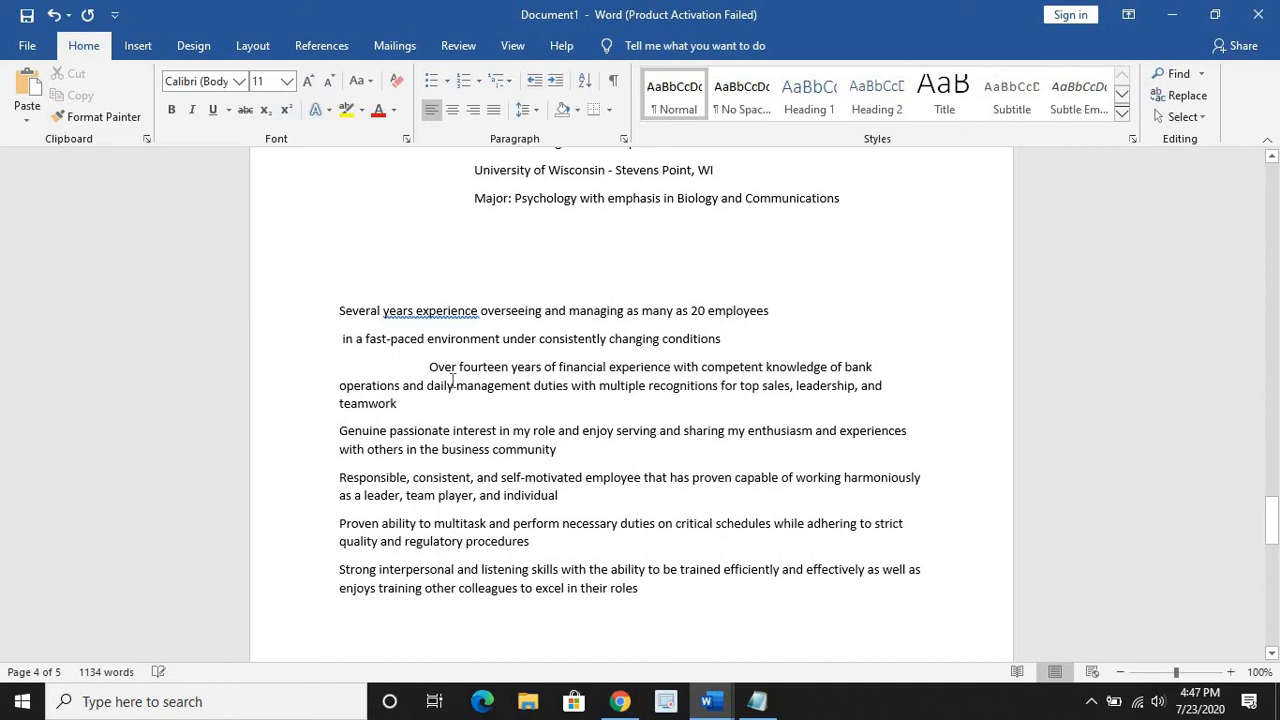
key("BackSpace")
key("BackSpace")
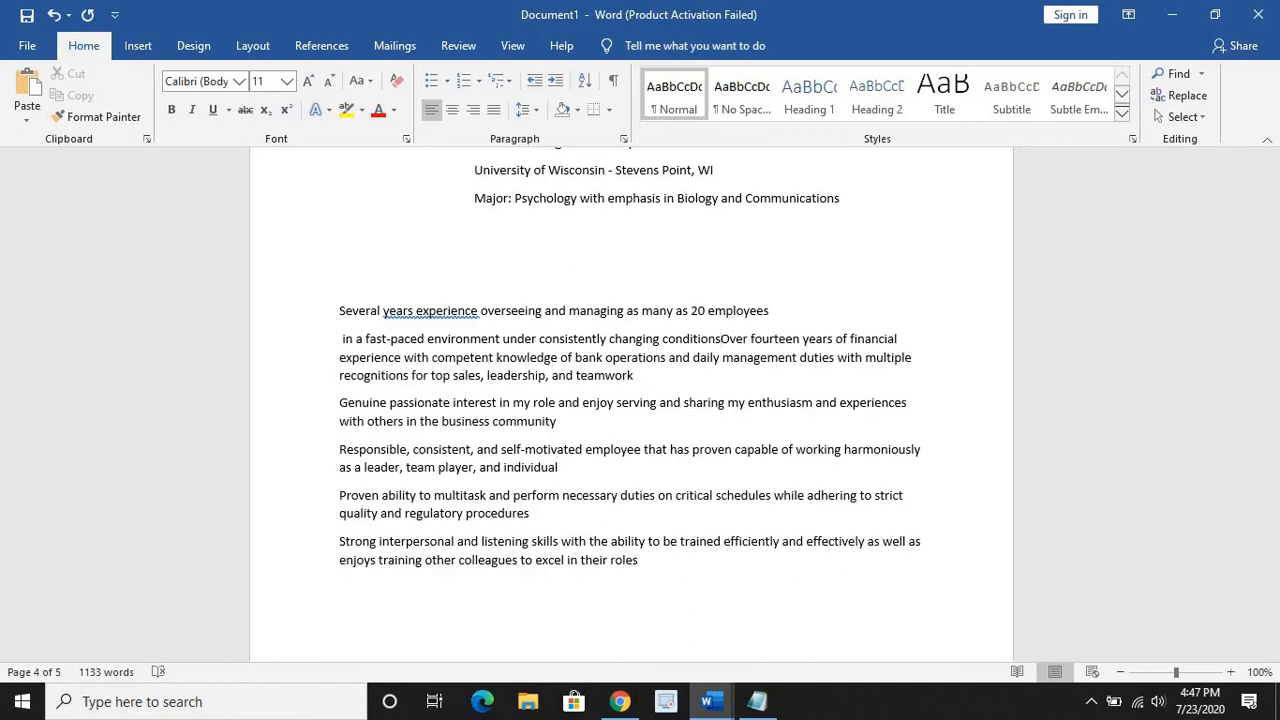
key("Return")
- Format all the skills paragraphs as a bulleted list and correct the flagged phrase to "years' experience"
left_click_drag(657, 571, 339, 309)
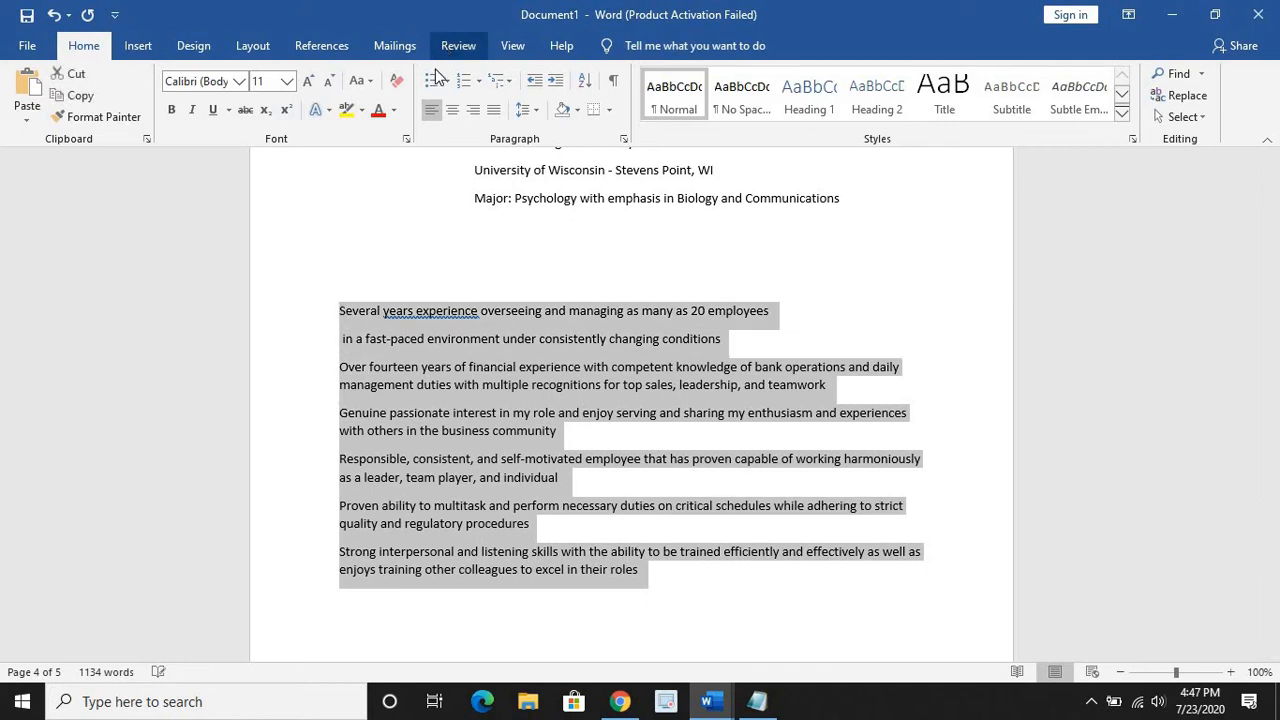
left_click(436, 80)
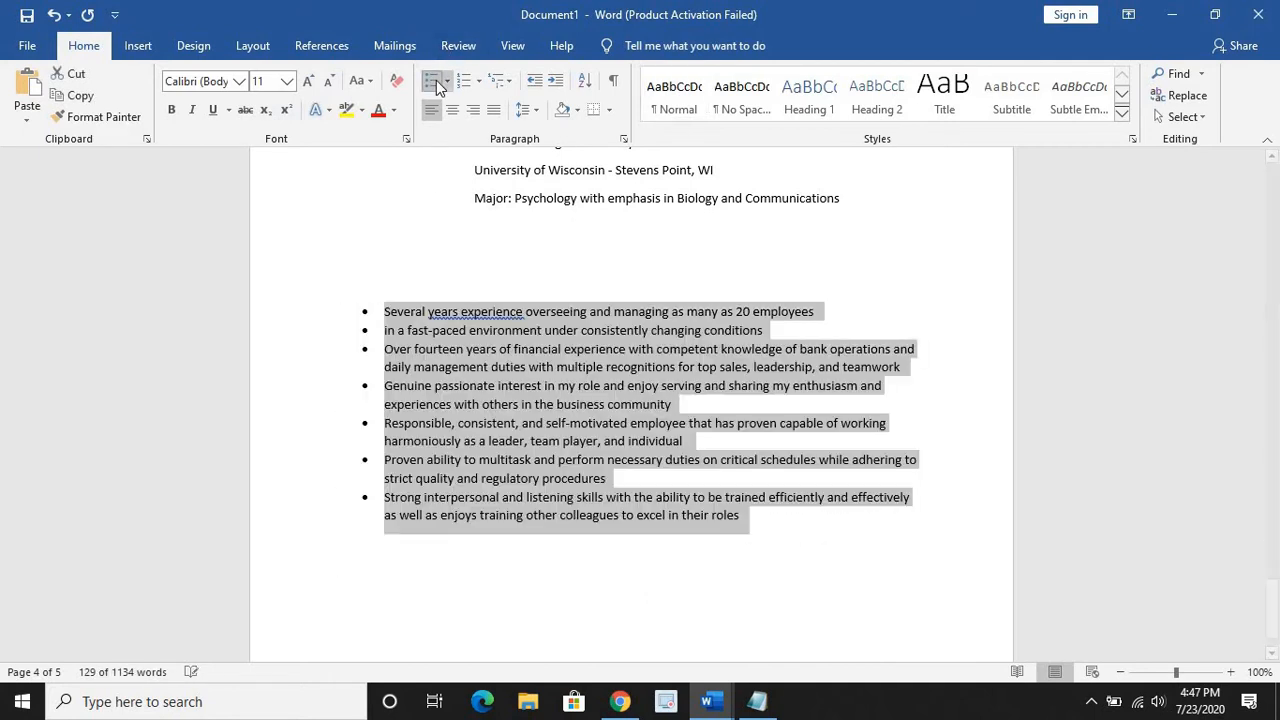
left_click(538, 311)
right_click(477, 311)
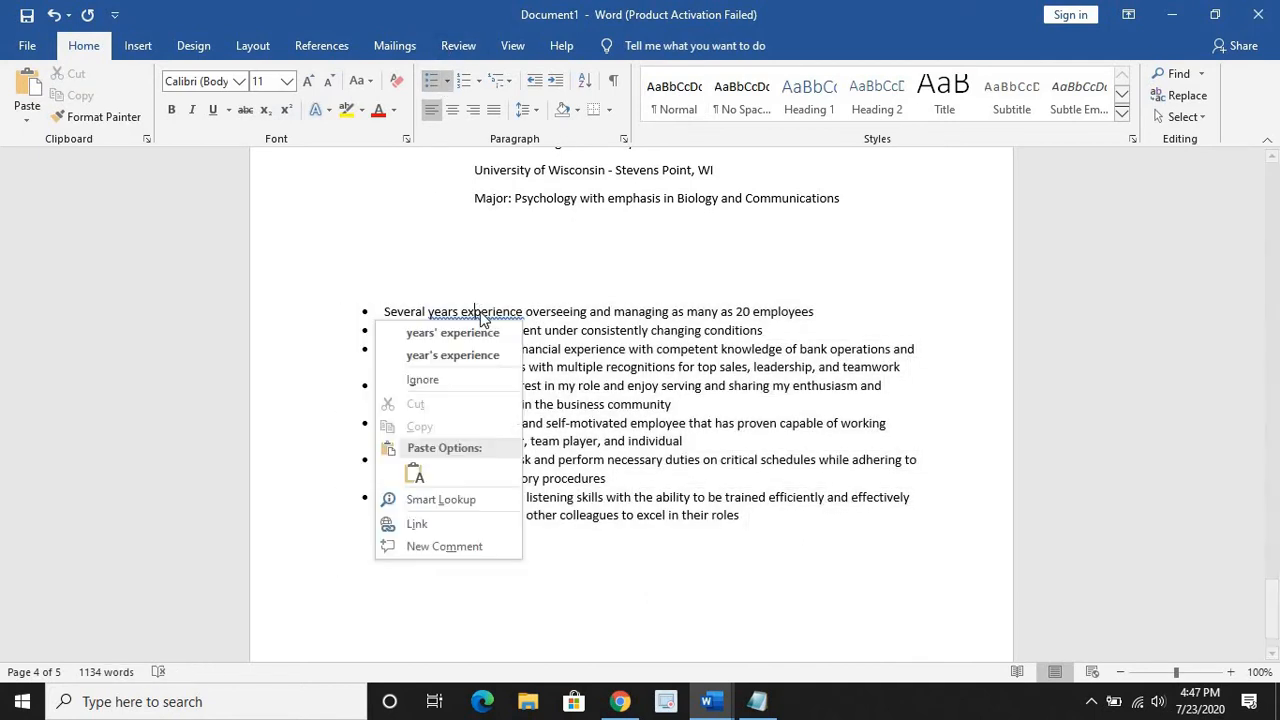
left_click(477, 332)
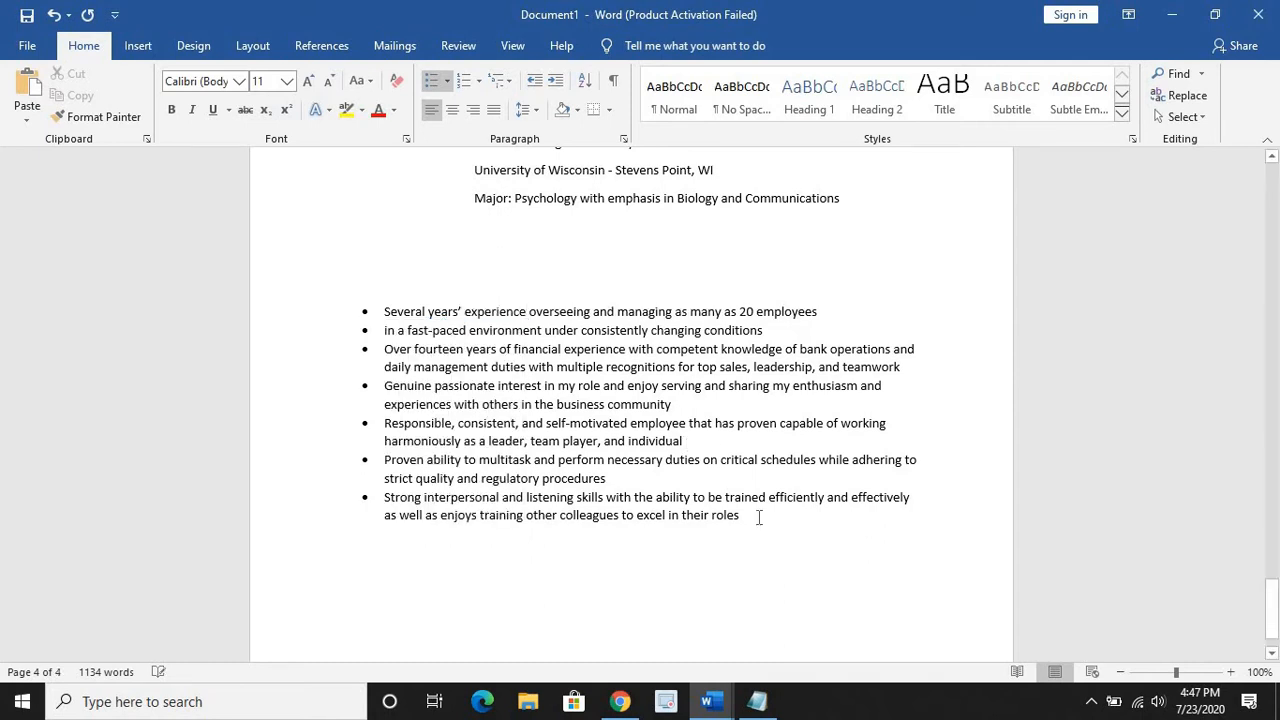
- Move the whole skills bullet list from the end of the document to below the last SUMMARY bullet
left_click_drag(757, 517, 343, 323)
key("ctrl+c")
key("Delete")
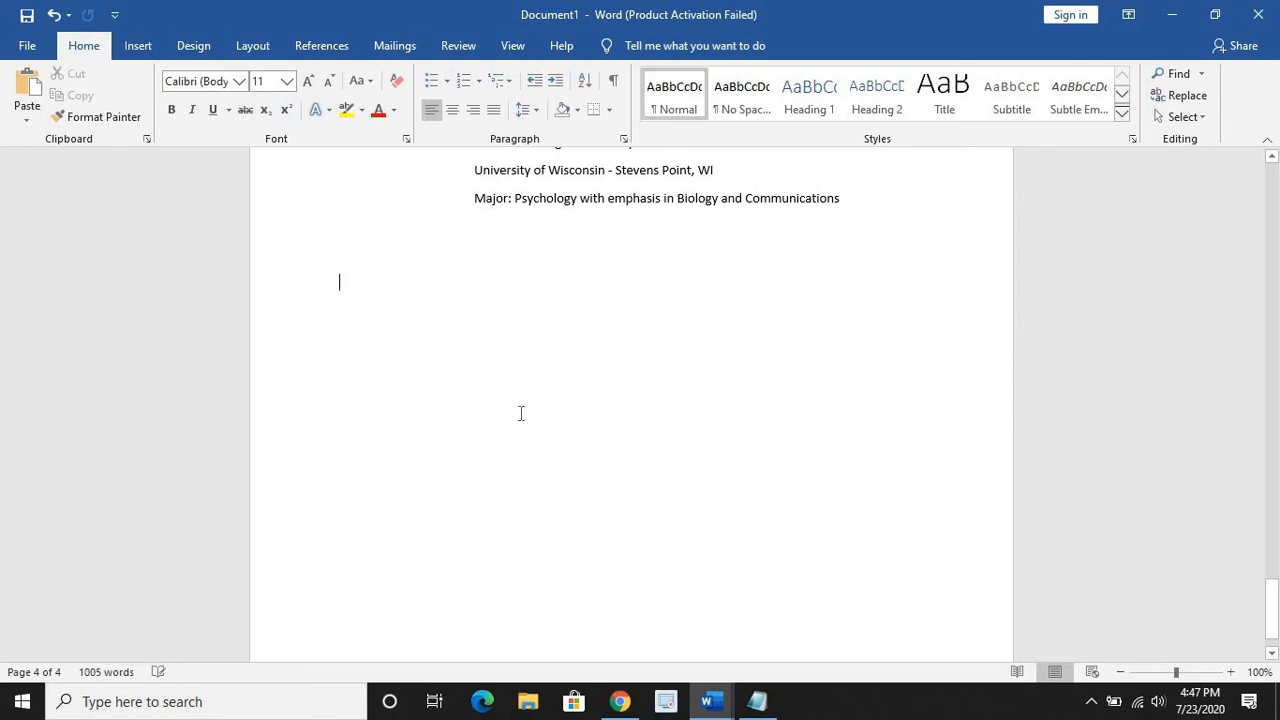
scroll(611, 434, "up", 10)
scroll(611, 434, "up", 20)
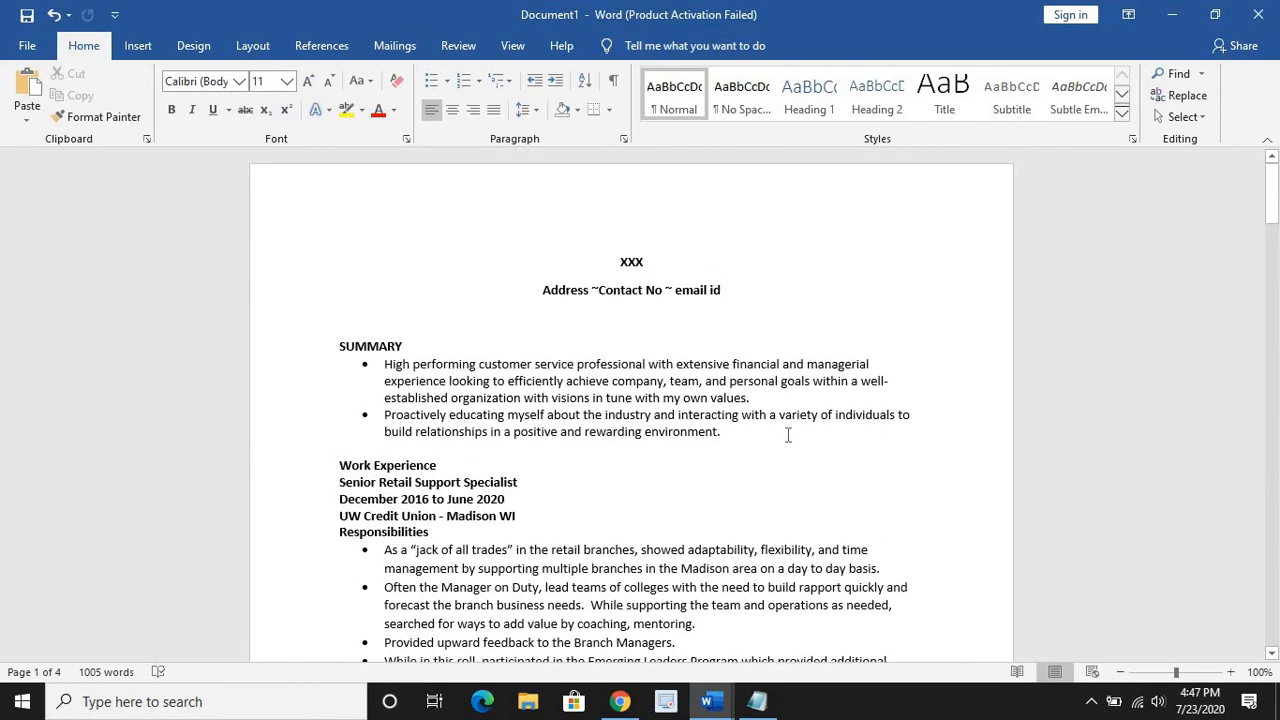
left_click(765, 430)
key("Return")
key("ctrl+v")
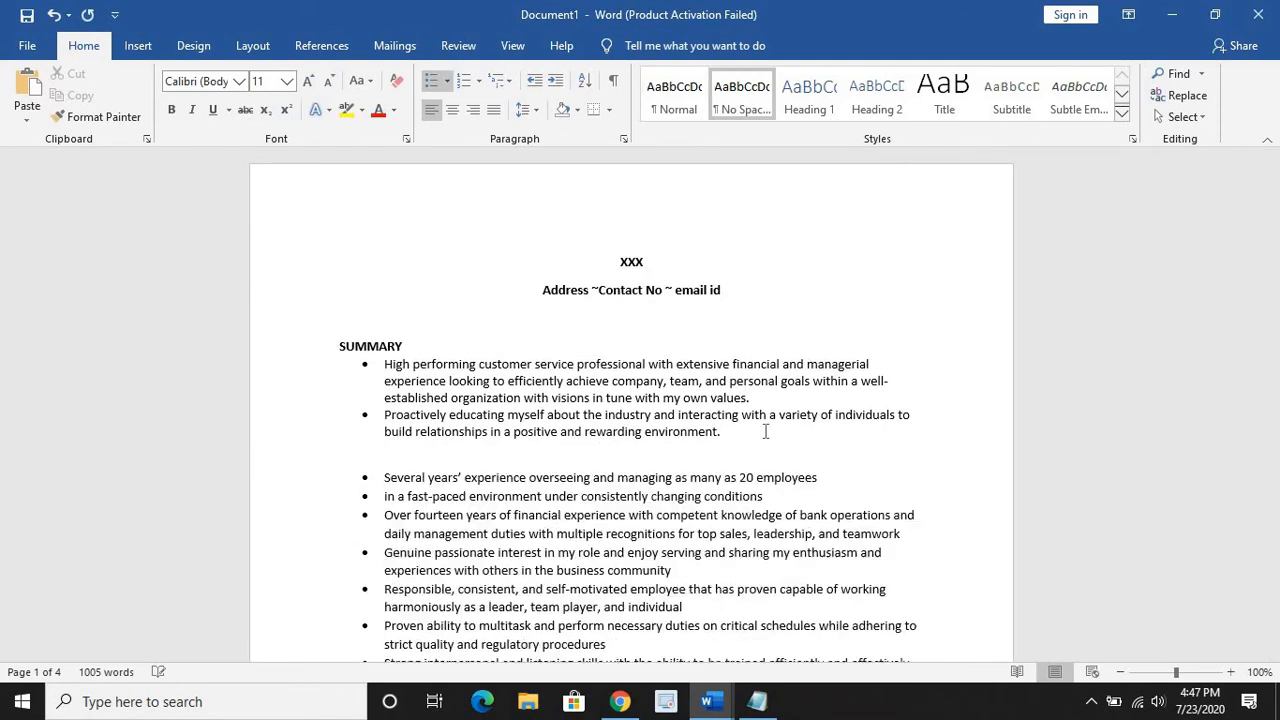
- Remove the blank line above the pasted skills bullets and the extra empty bullet above Work Experience
left_click(498, 368)
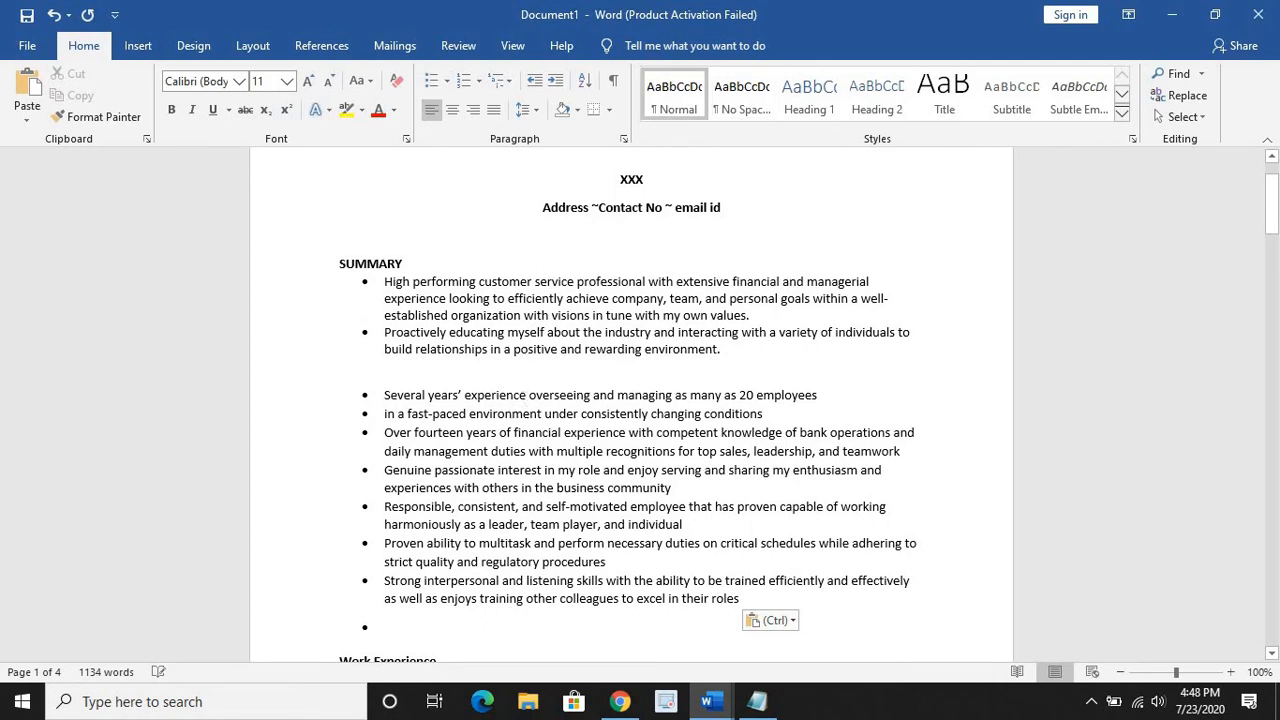
key("BackSpace")
scroll(424, 473, "down", 3)
left_click(420, 482)
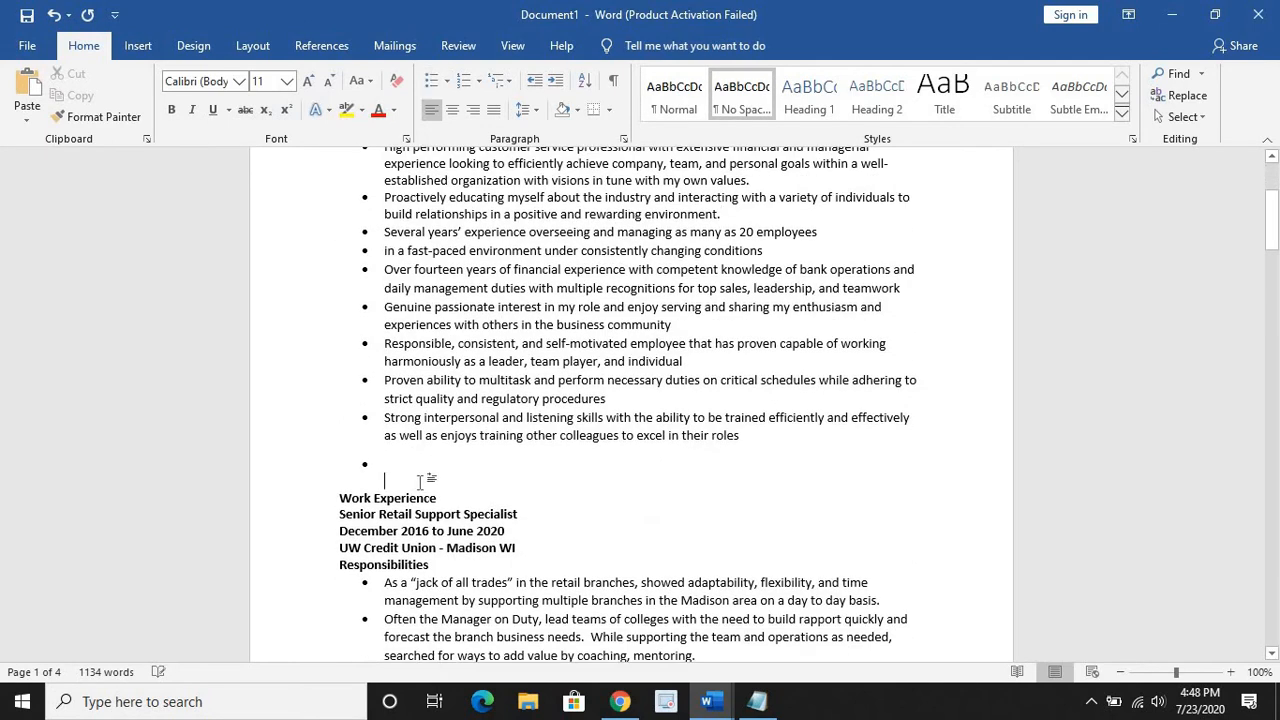
key("BackSpace")
key("BackSpace")
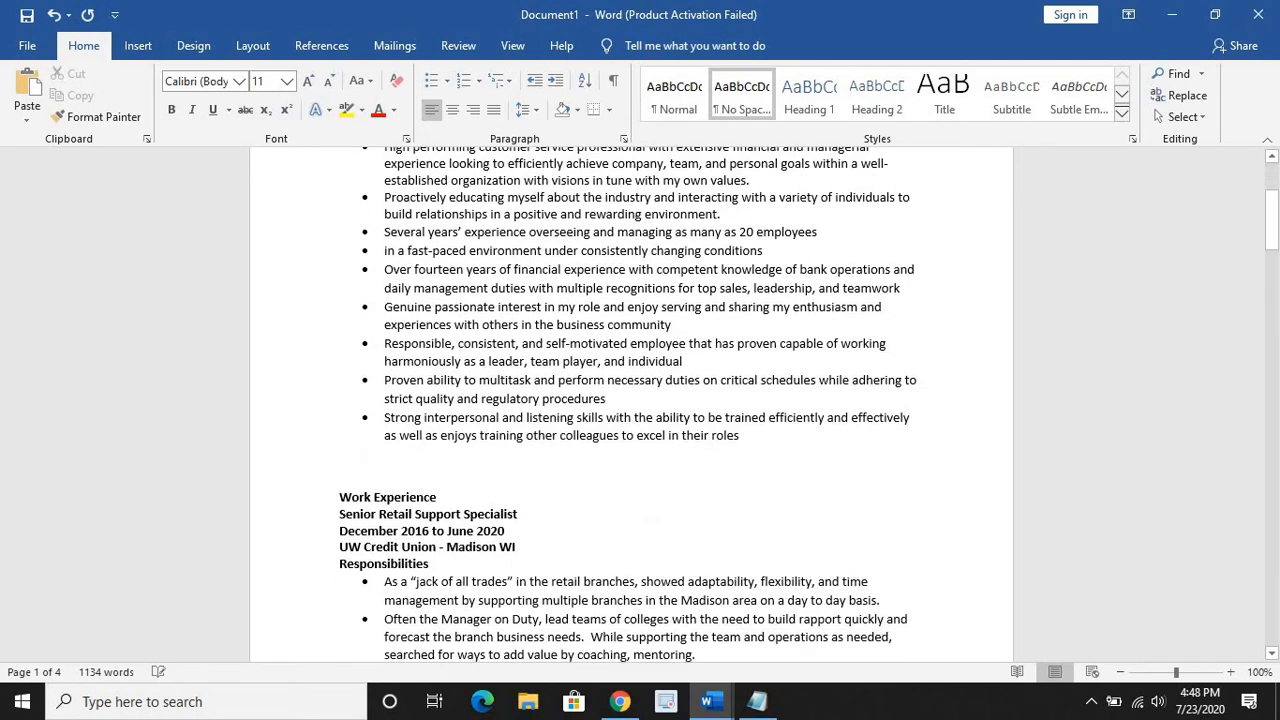
type("\\")
key("BackSpace")
key("BackSpace")
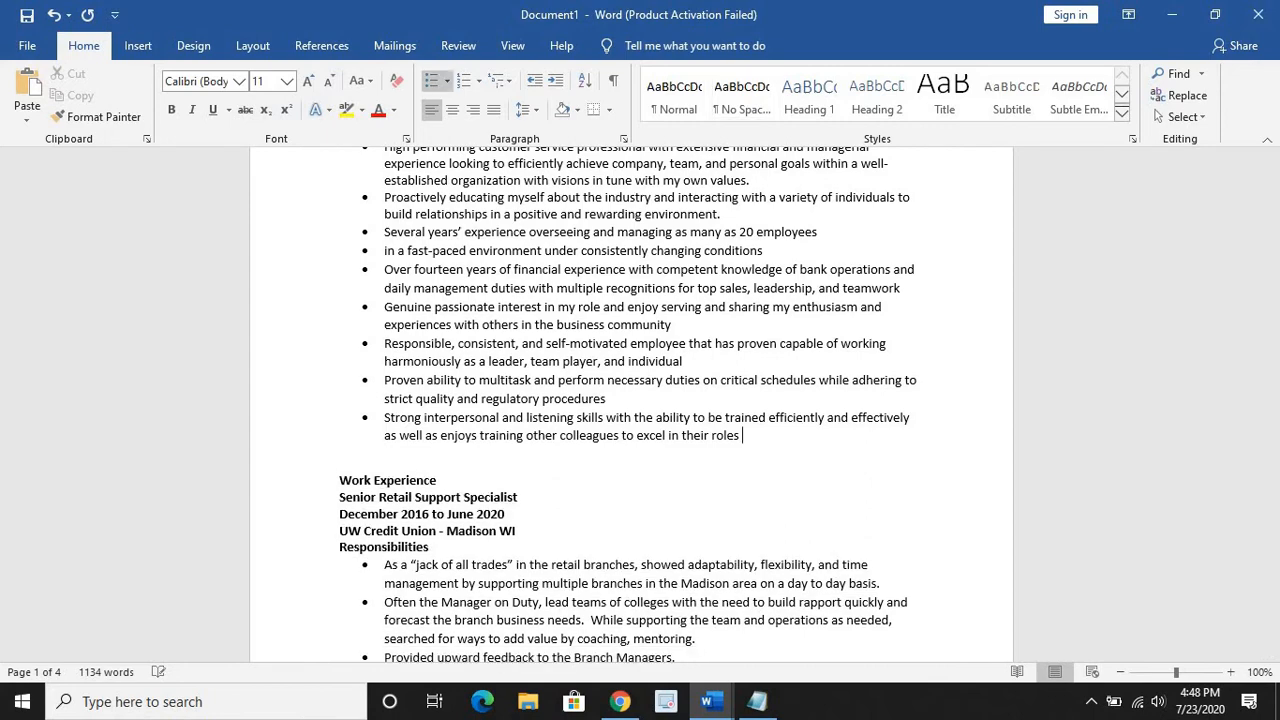
- Apply the No Spacing style to the three EDUCATION lines at the end of the document
scroll(442, 469, "down", 20)
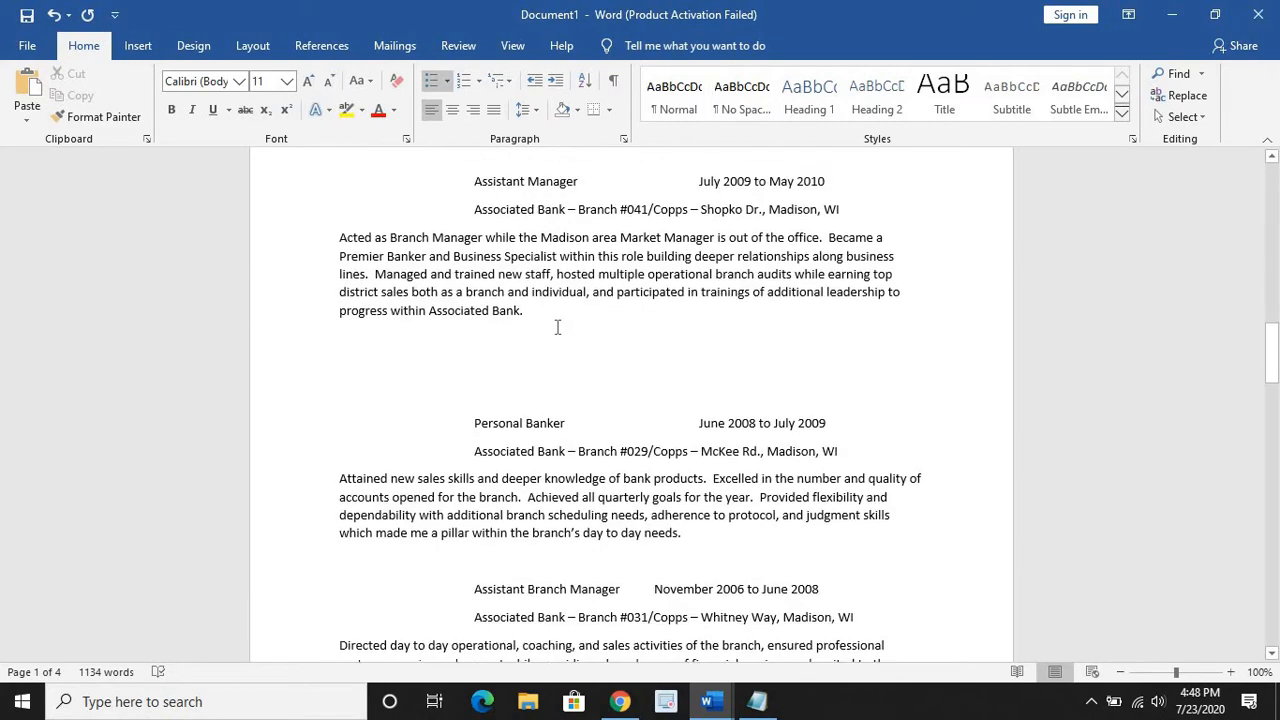
scroll(526, 345, "down", 3)
scroll(534, 368, "down", 20)
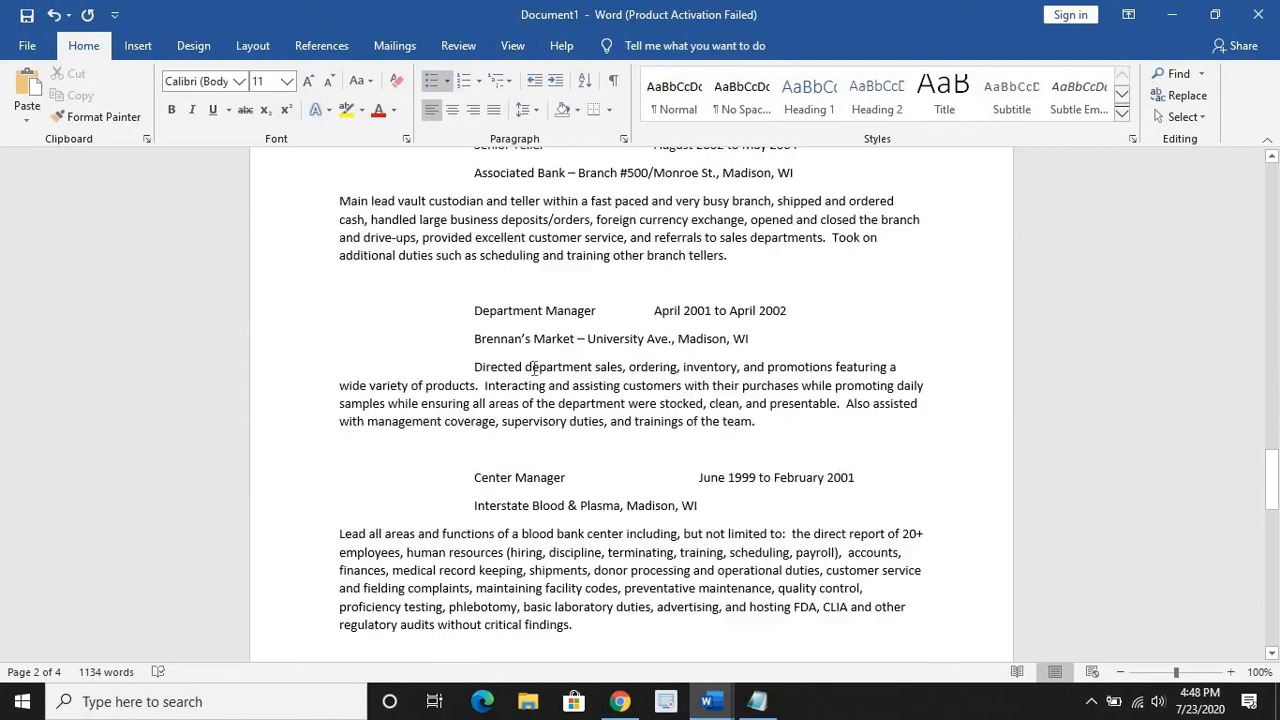
scroll(534, 368, "down", 6)
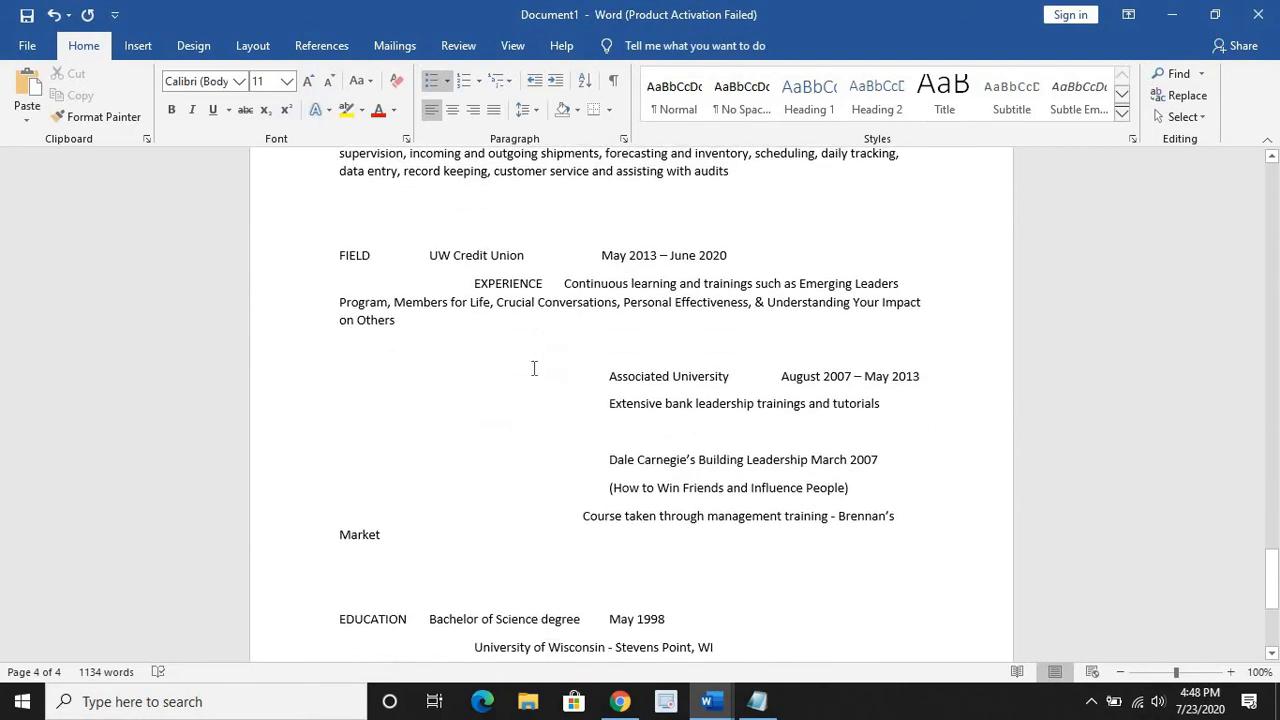
left_click(500, 346)
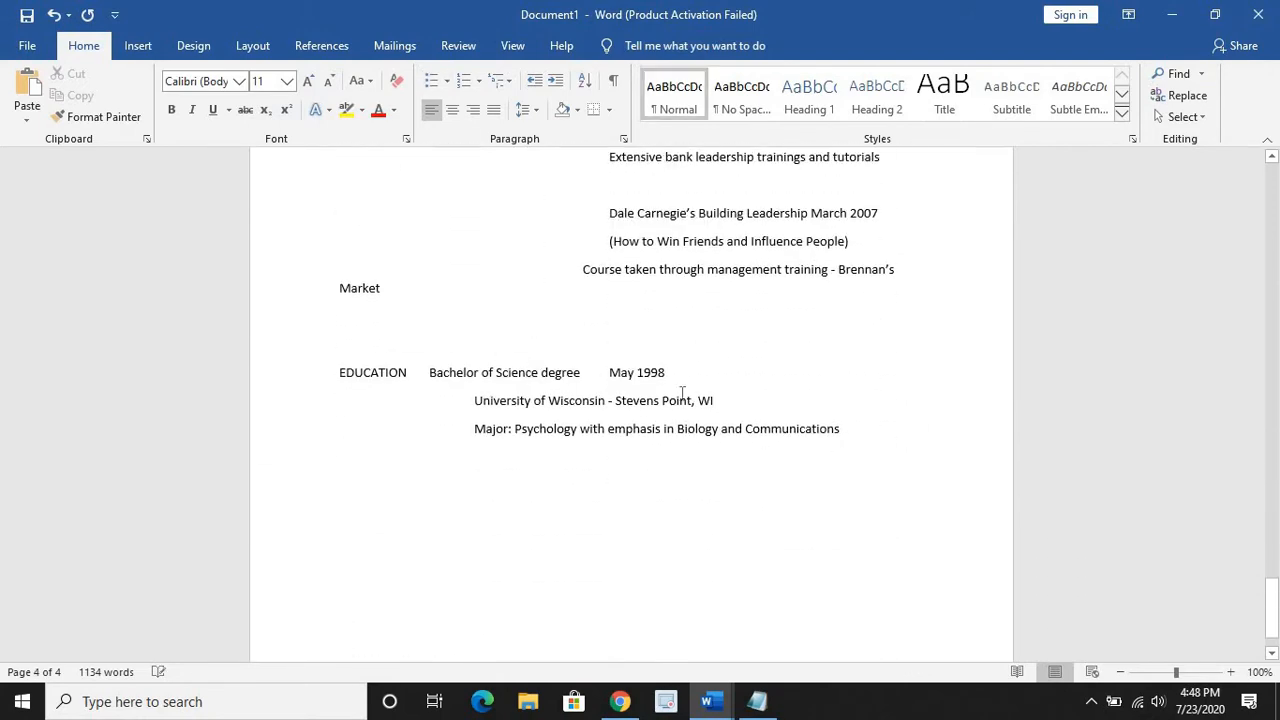
double_click(256, 368)
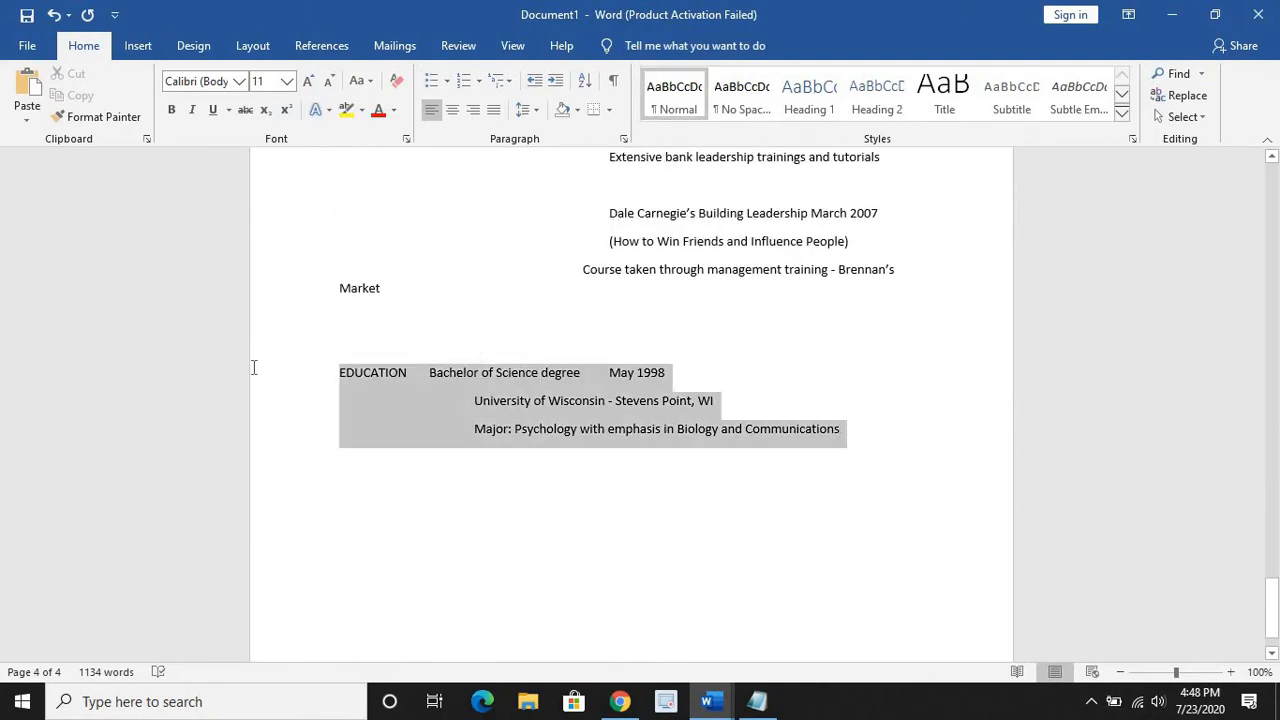
left_click(741, 100)
left_click(474, 316)
- Put "Bachelor of Science degree" on its own line under EDUCATION and remove the indents before the University and Major lines
left_click(431, 374)
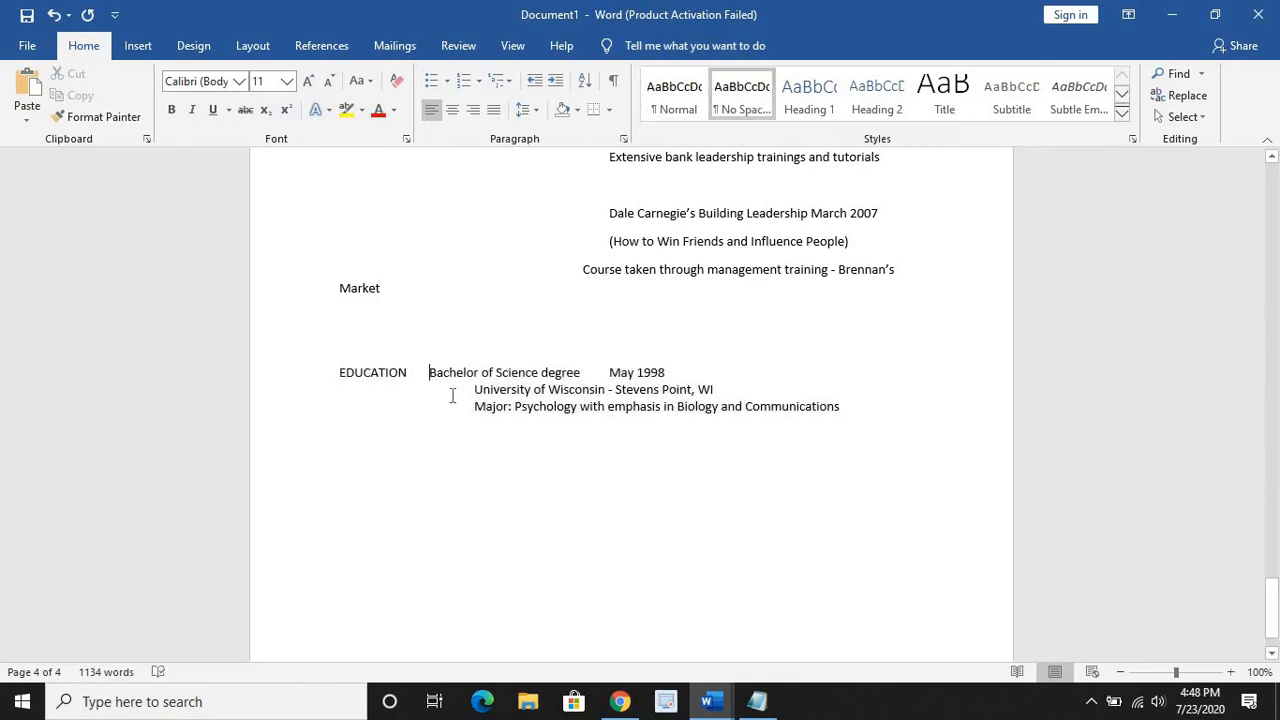
key("Return")
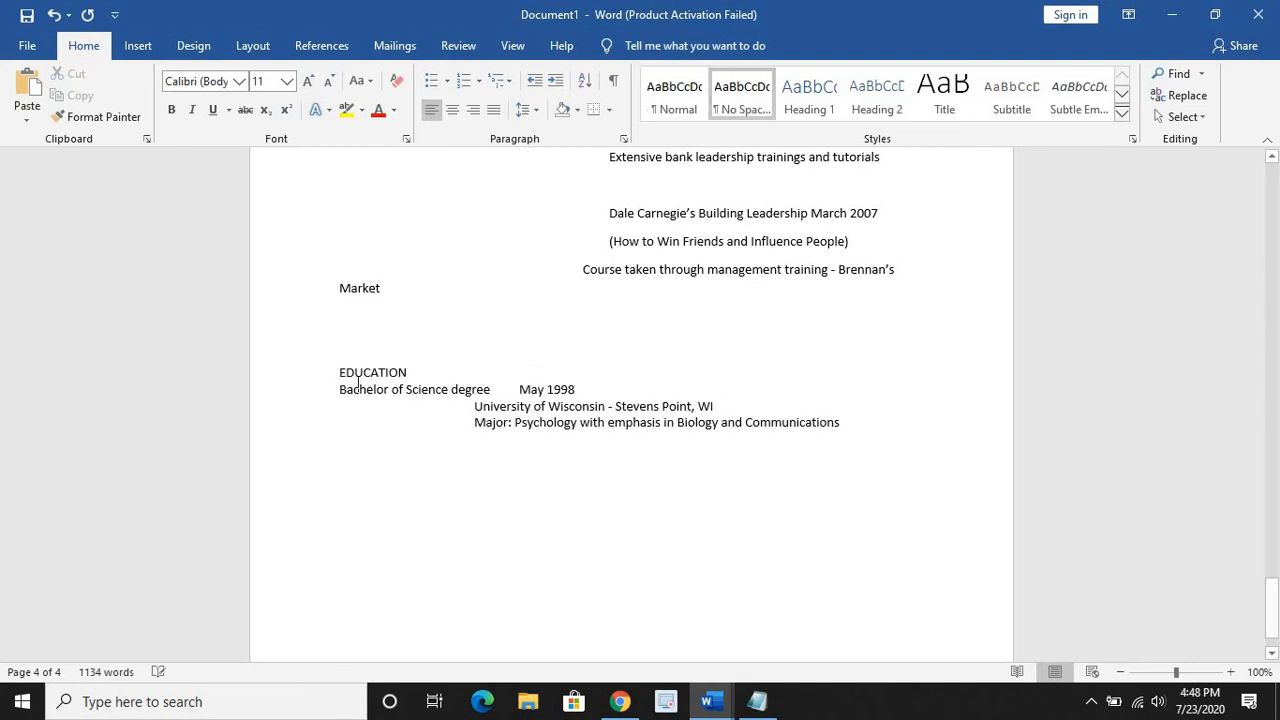
left_click(470, 405)
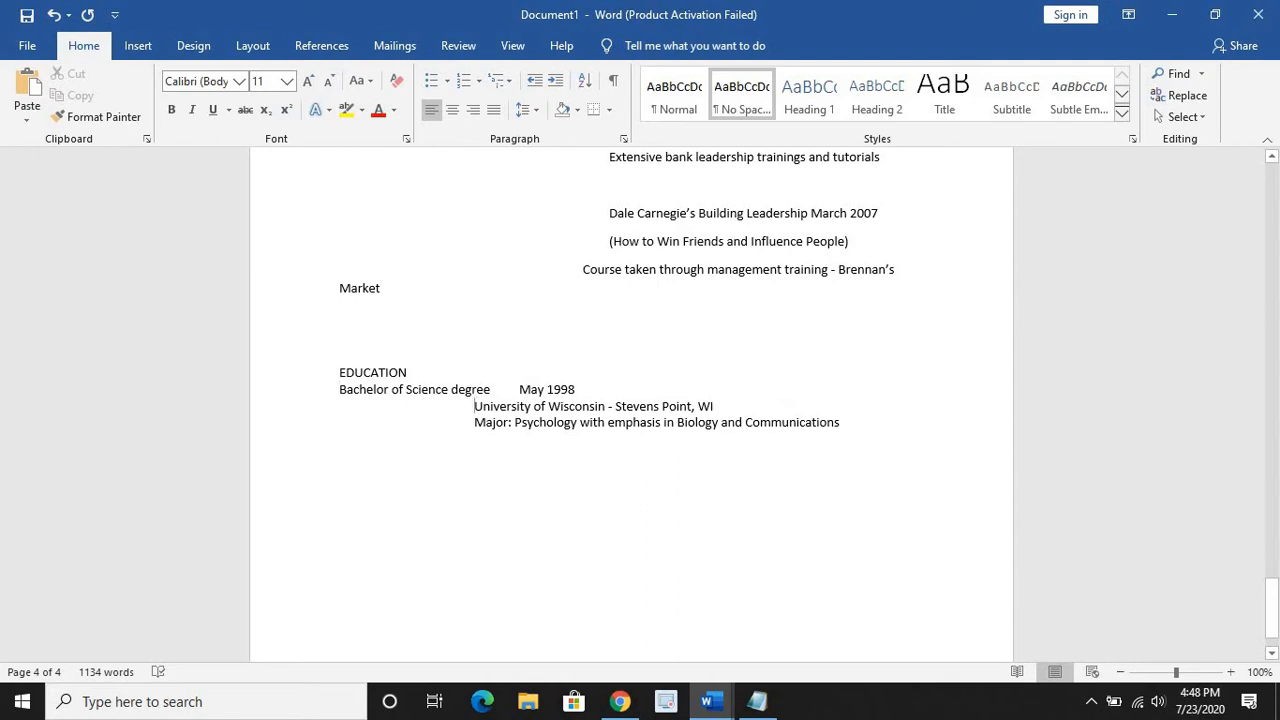
key("BackSpace")
key("BackSpace")
key("BackSpace")
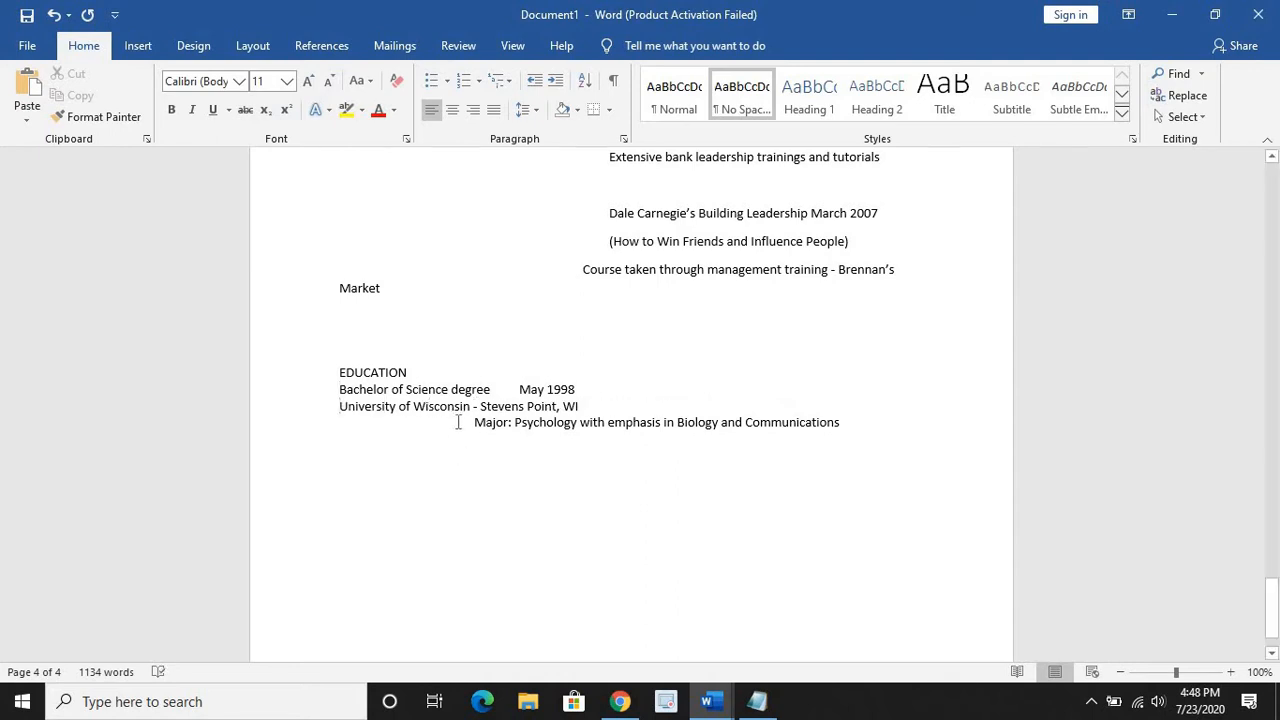
left_click(473, 421)
key("BackSpace")
key("BackSpace")
key("BackSpace")
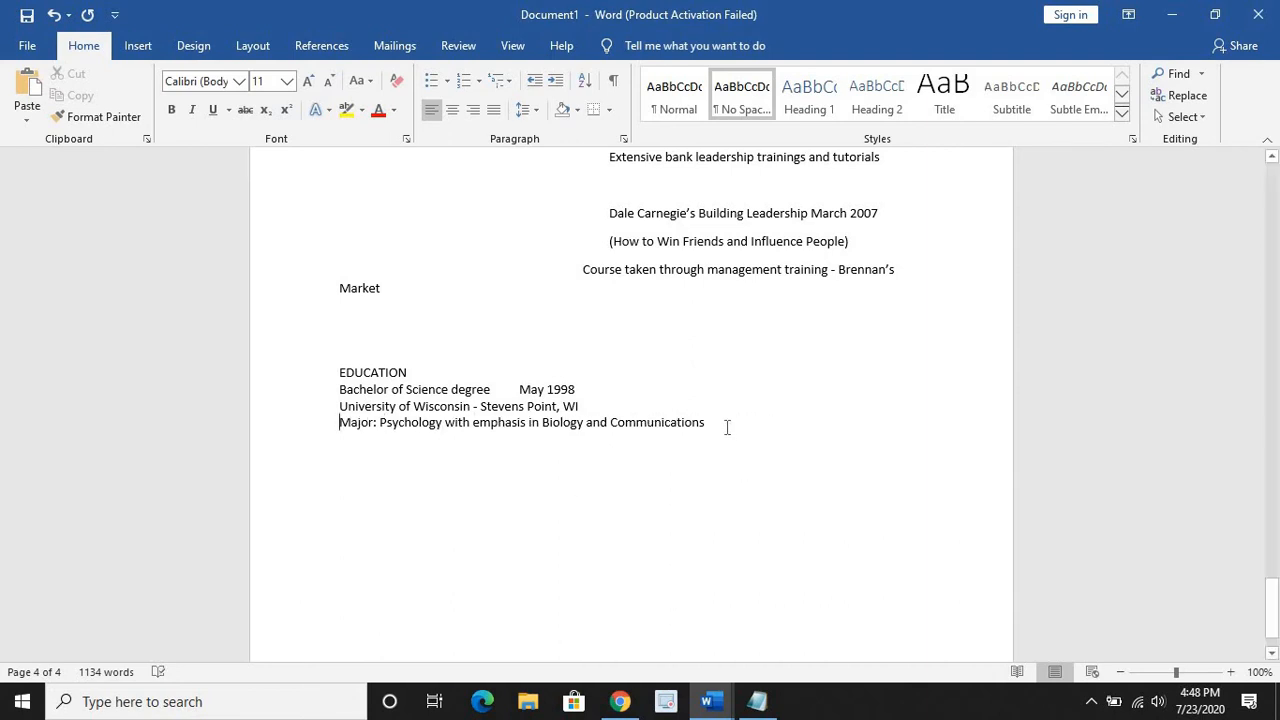
- Format the three lines under EDUCATION as a bulleted list and make the EDUCATION heading bold
left_click_drag(726, 426, 340, 390)
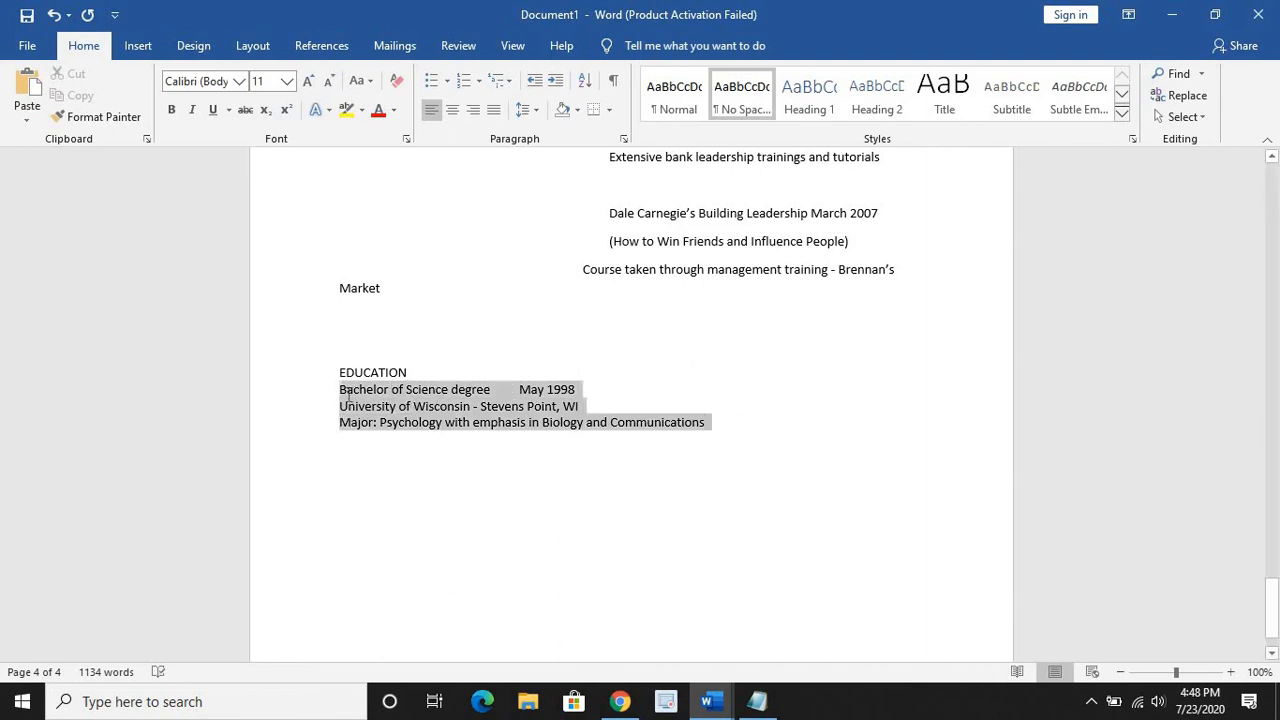
left_click(431, 80)
left_click(386, 372)
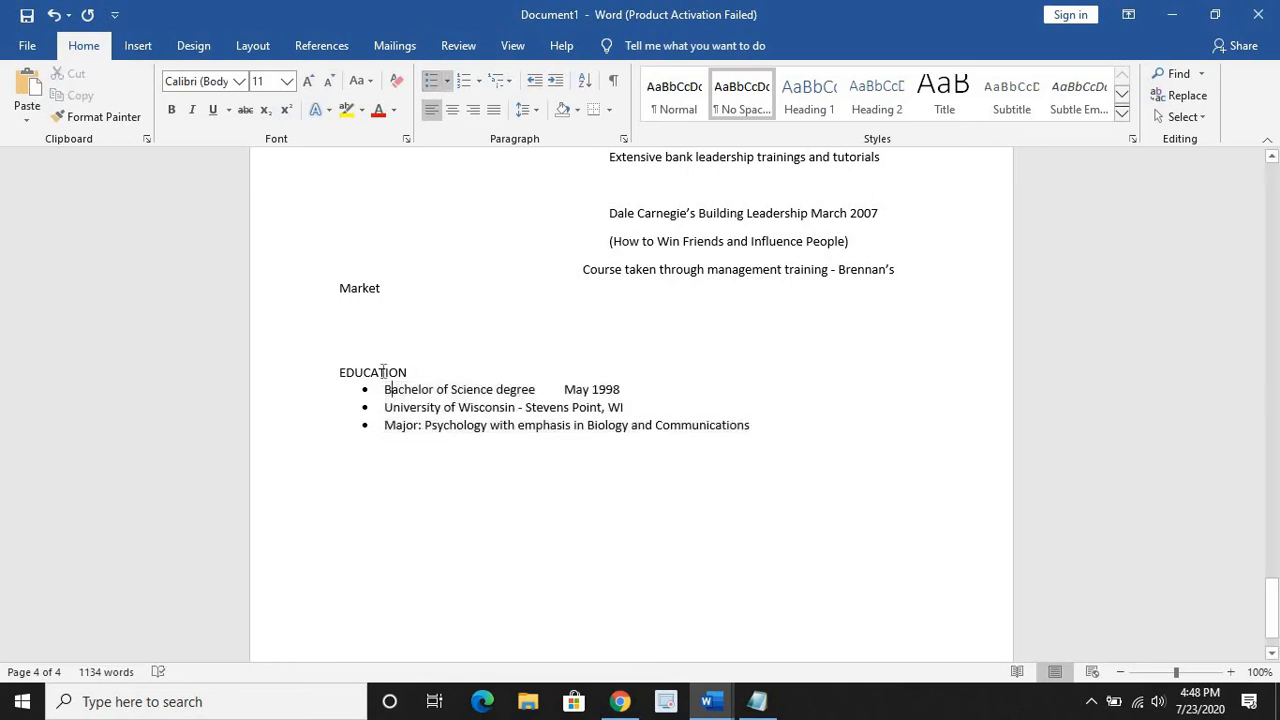
left_click(300, 371)
key("ctrl+b")
scroll(600, 480, "up", 4)
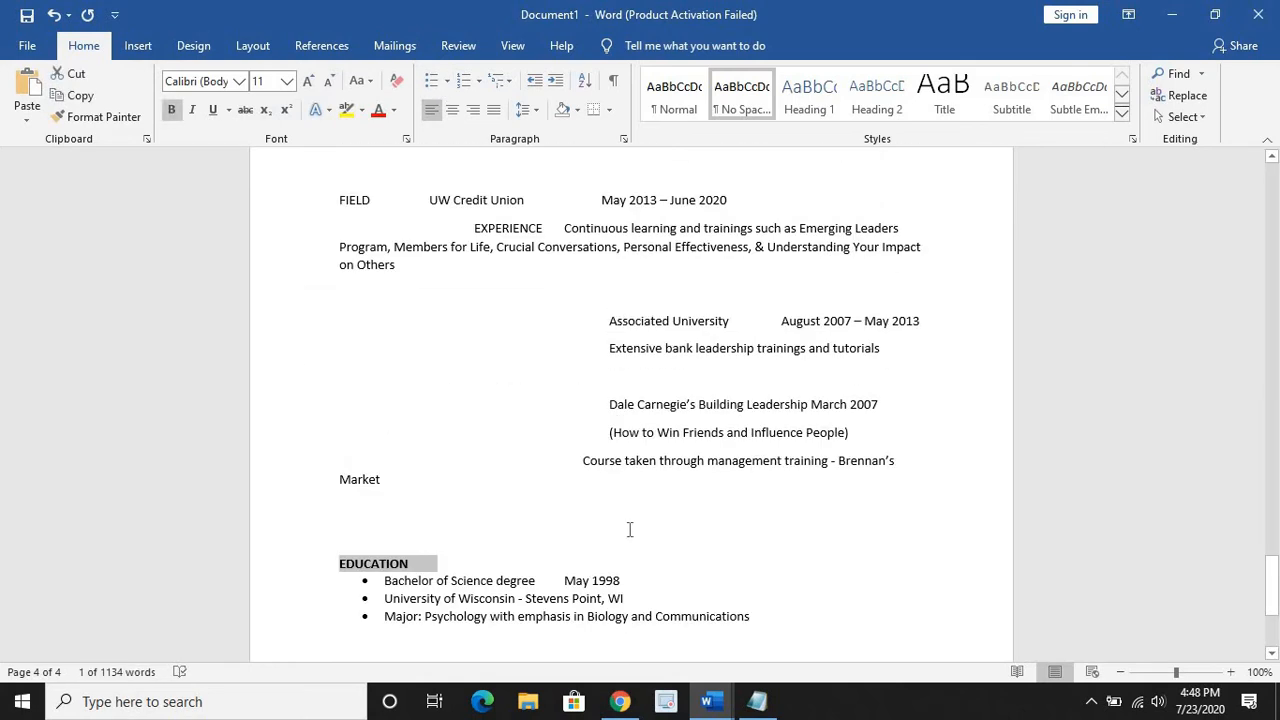
- Look over the FIELD EXPERIENCE and EDUCATION sections and the unformatted work history entries above them
left_click(480, 537)
scroll(452, 366, "up", 1)
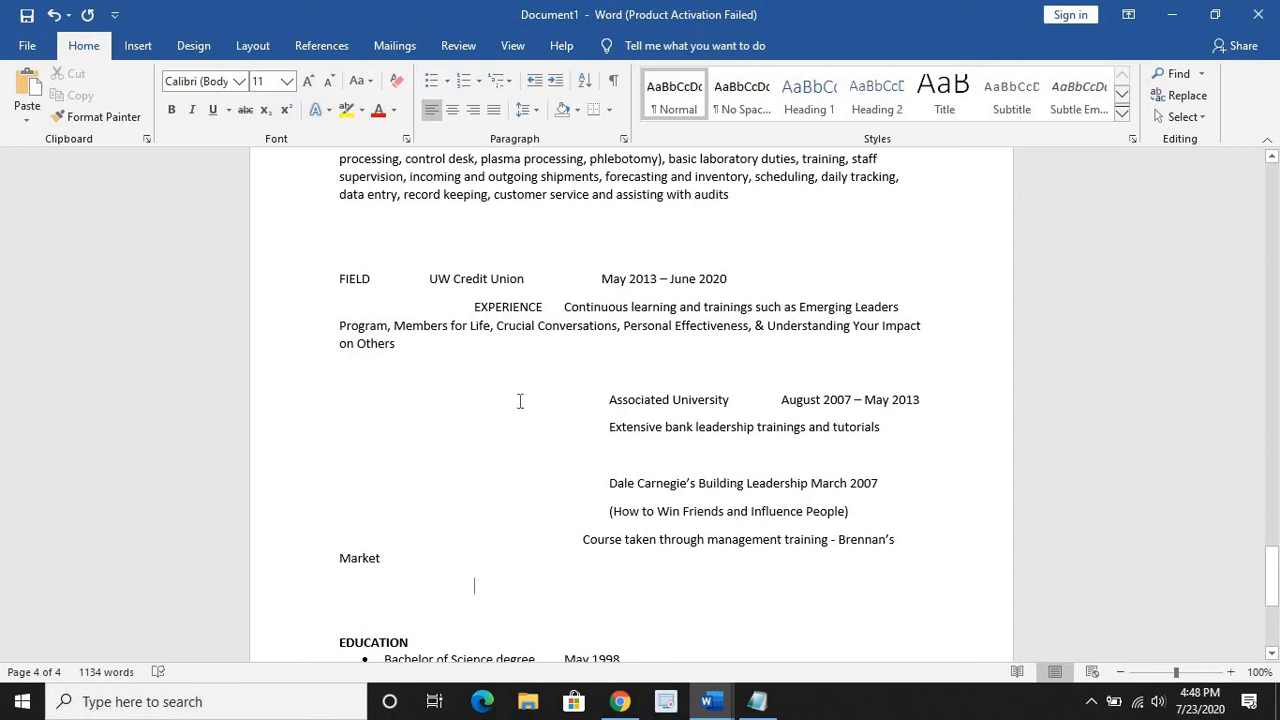
scroll(543, 480, "down", 2)
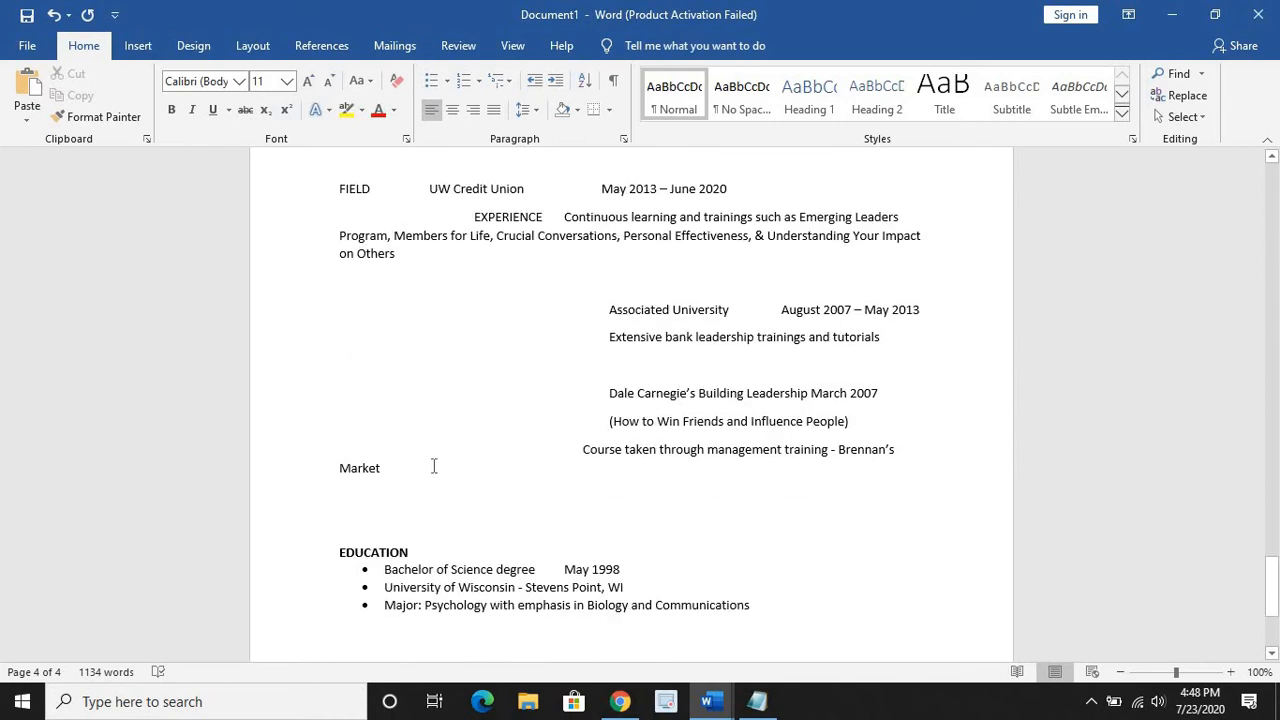
left_click(587, 455)
left_click(472, 526)
scroll(483, 528, "up", 3)
scroll(523, 508, "down", 6)
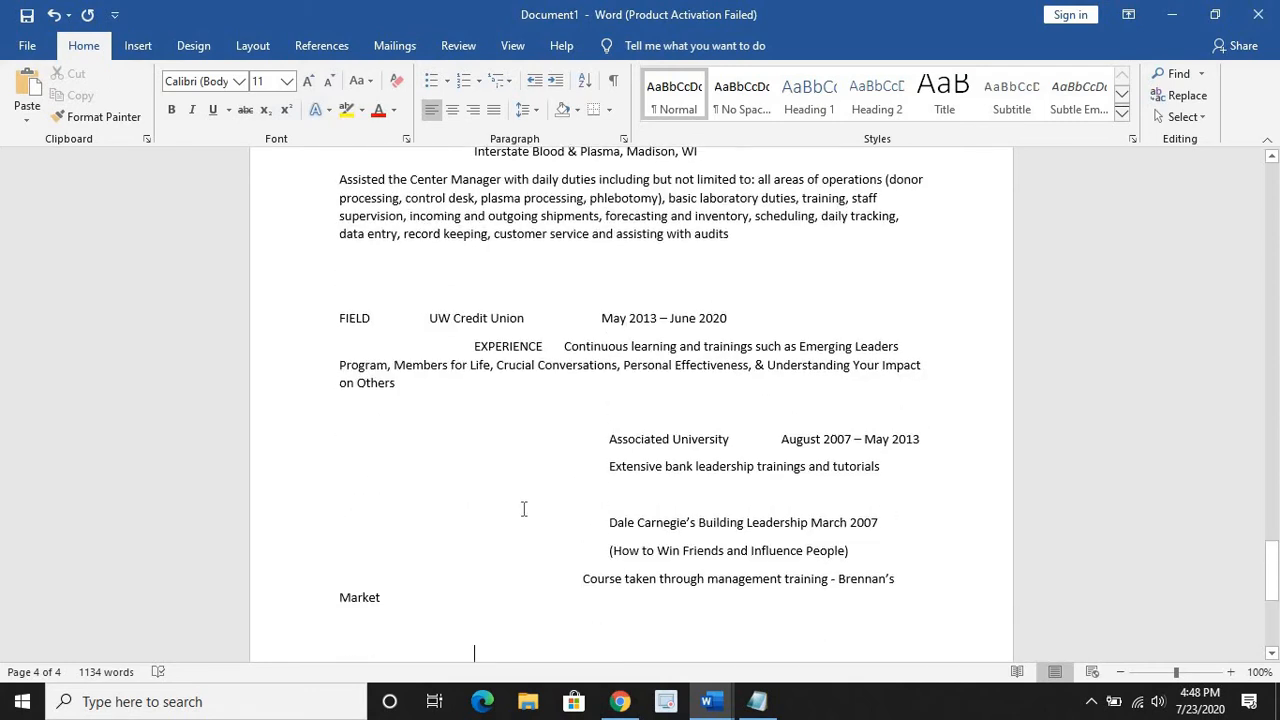
scroll(637, 489, "down", 1)
scroll(540, 510, "up", 4)
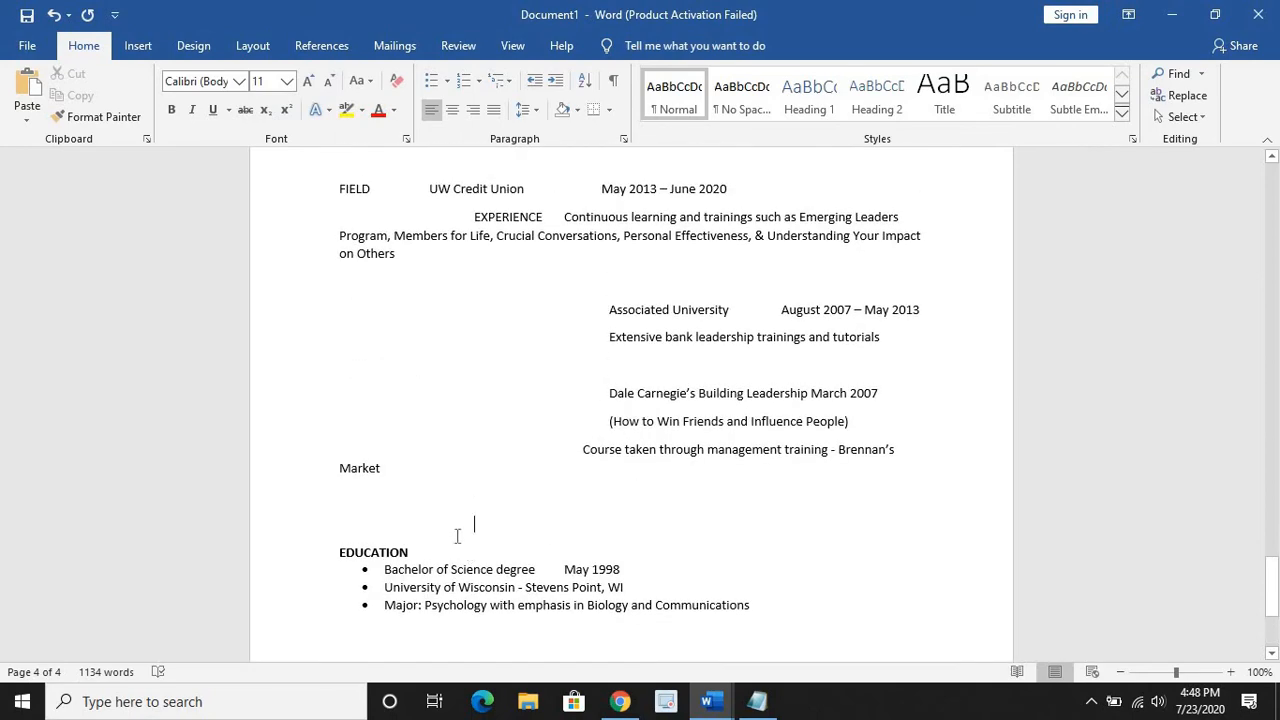
scroll(457, 531, "down", 3)
scroll(459, 494, "up", 20)
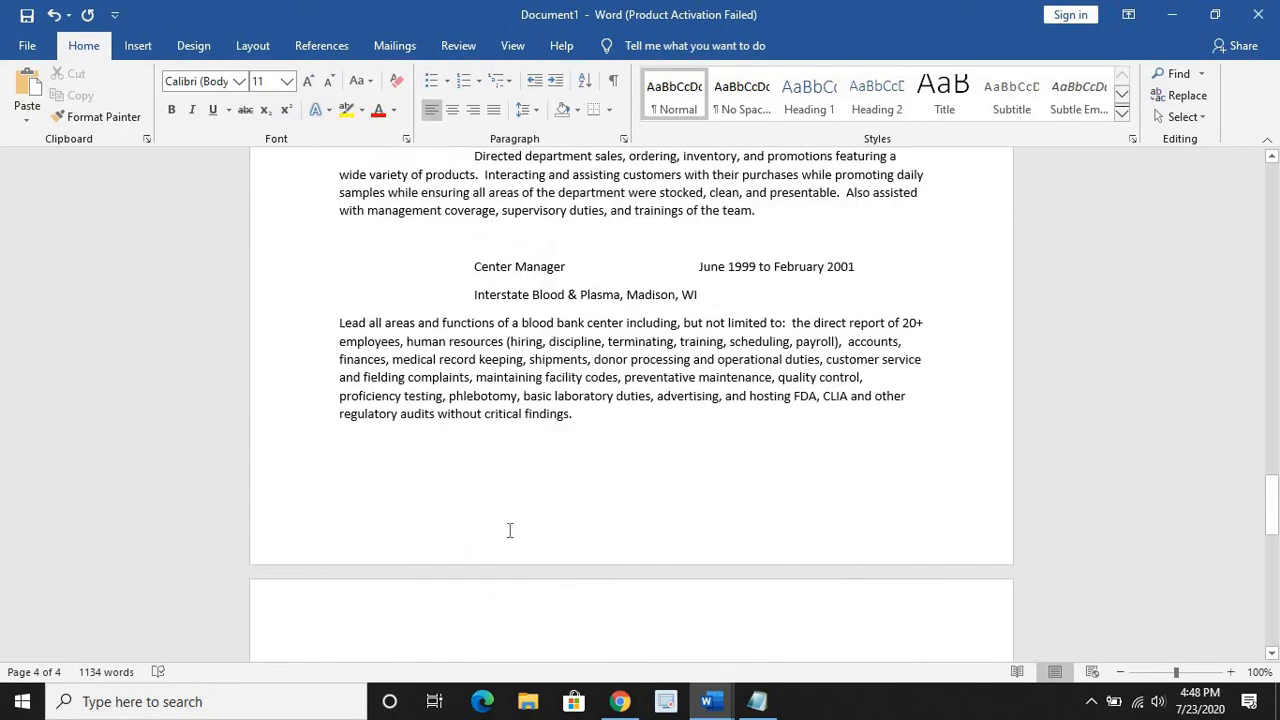
scroll(510, 525, "up", 20)
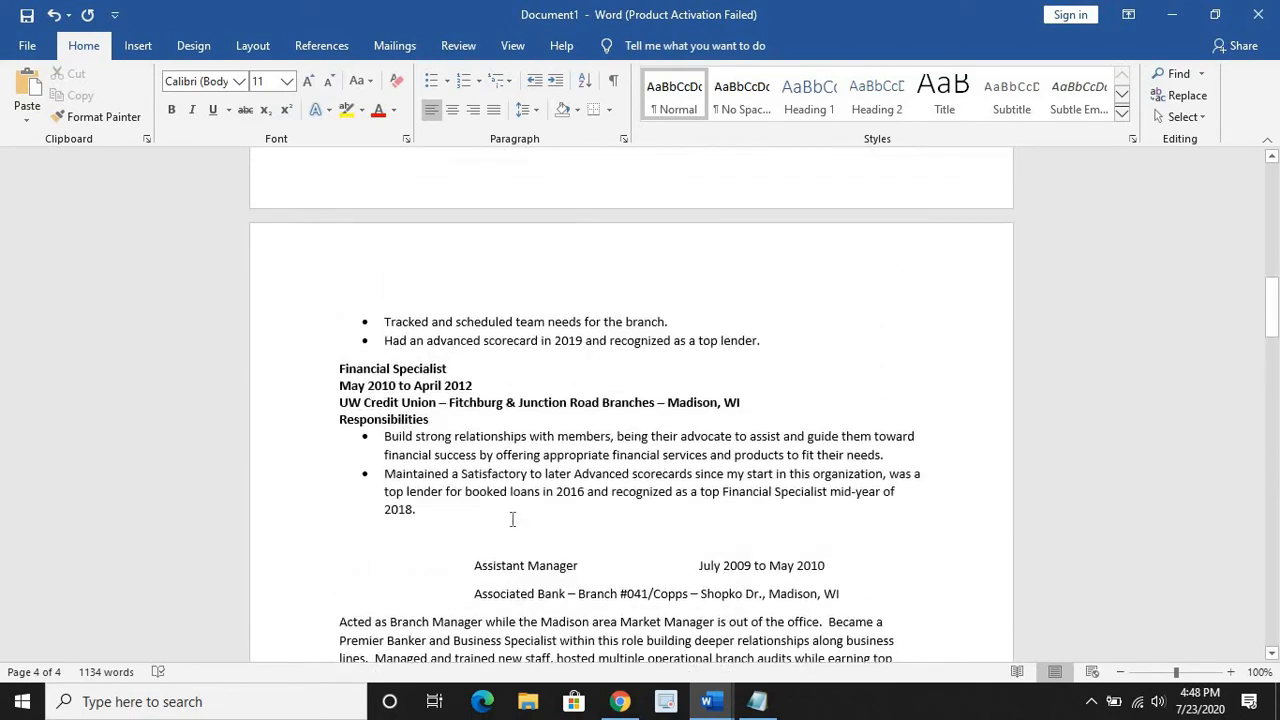
- Remove the indents before the Assistant Manager title and employer lines and put "July 2009 to May 2010" on its own line
scroll(510, 520, "down", 3)
scroll(510, 520, "down", 3)
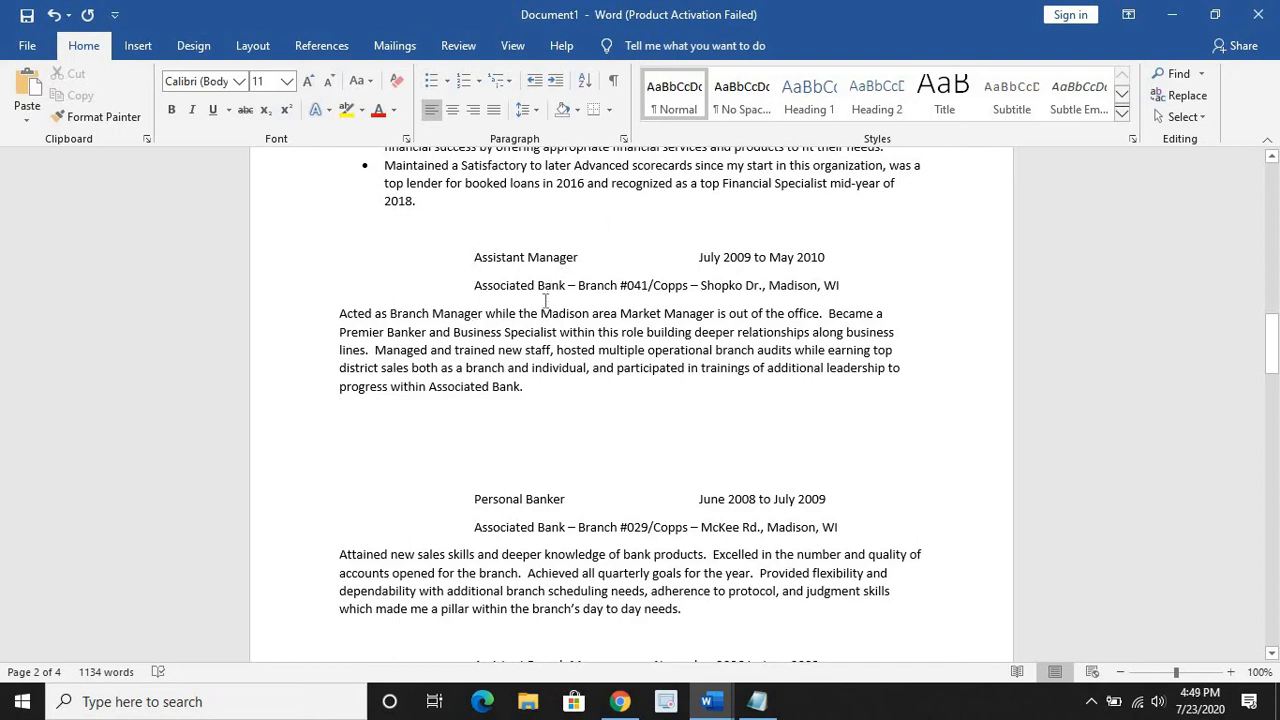
key("BackSpace")
key("BackSpace")
key("BackSpace")
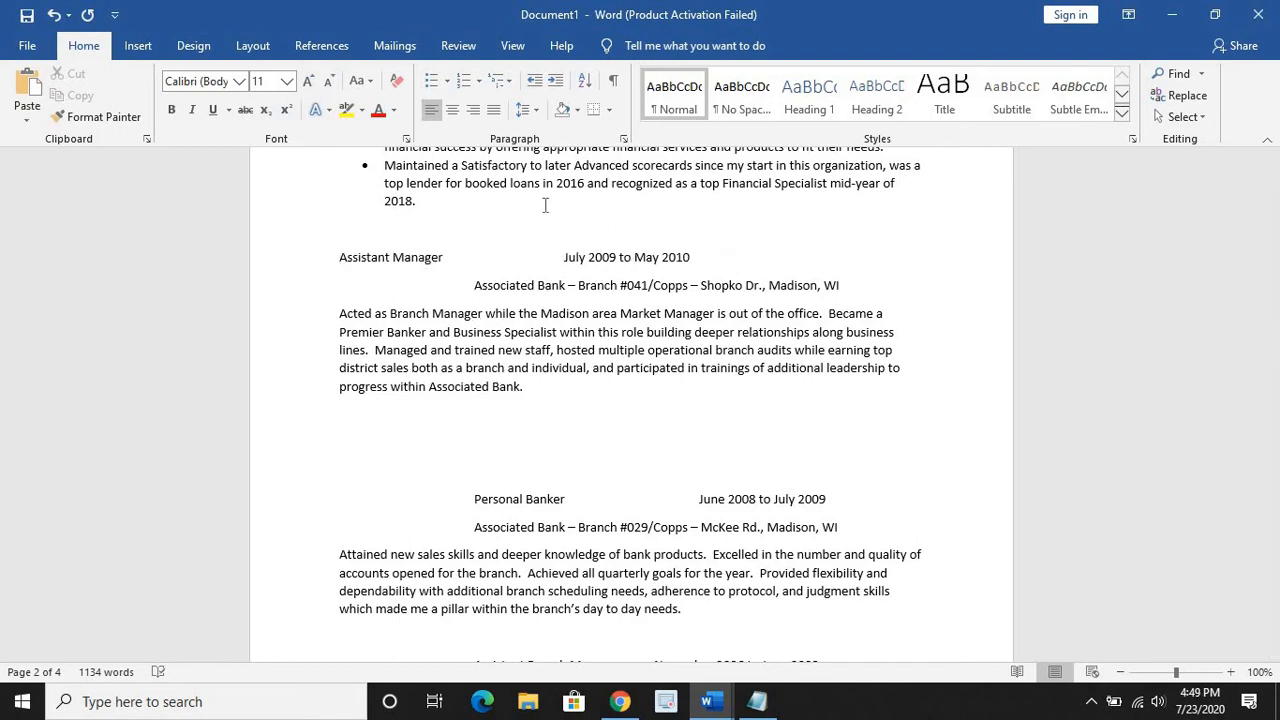
key("Return")
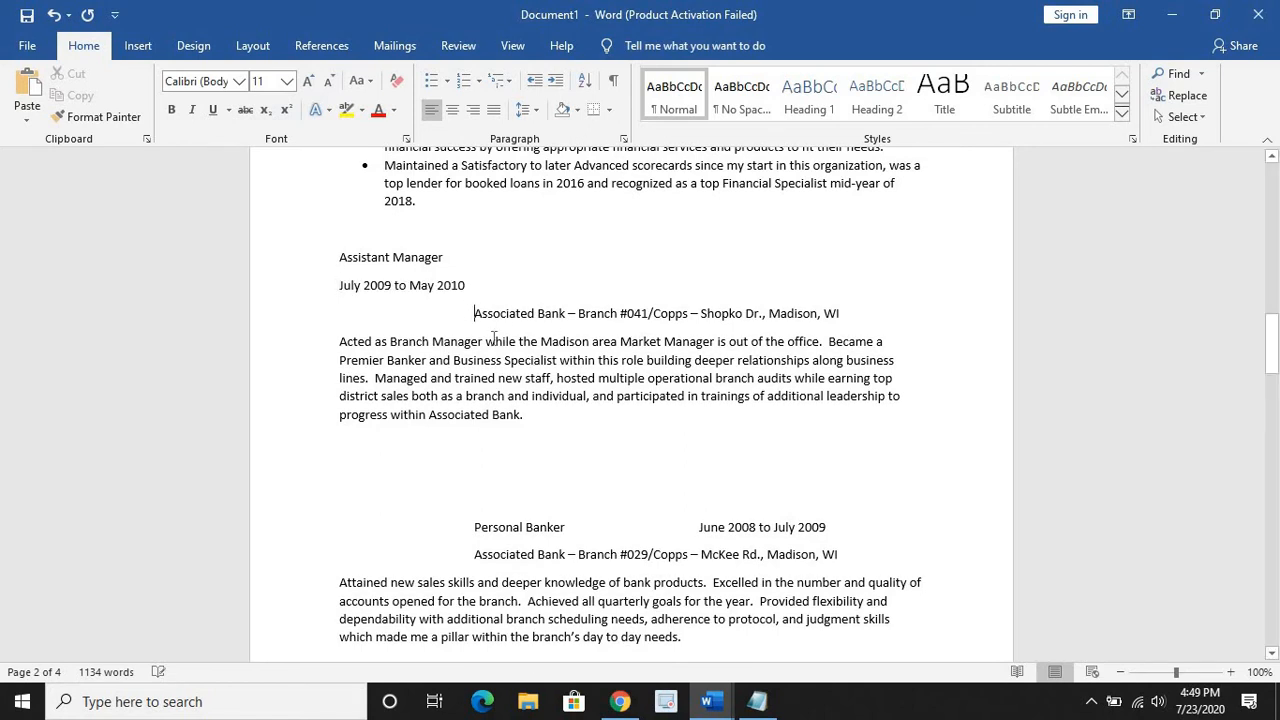
key("Return")
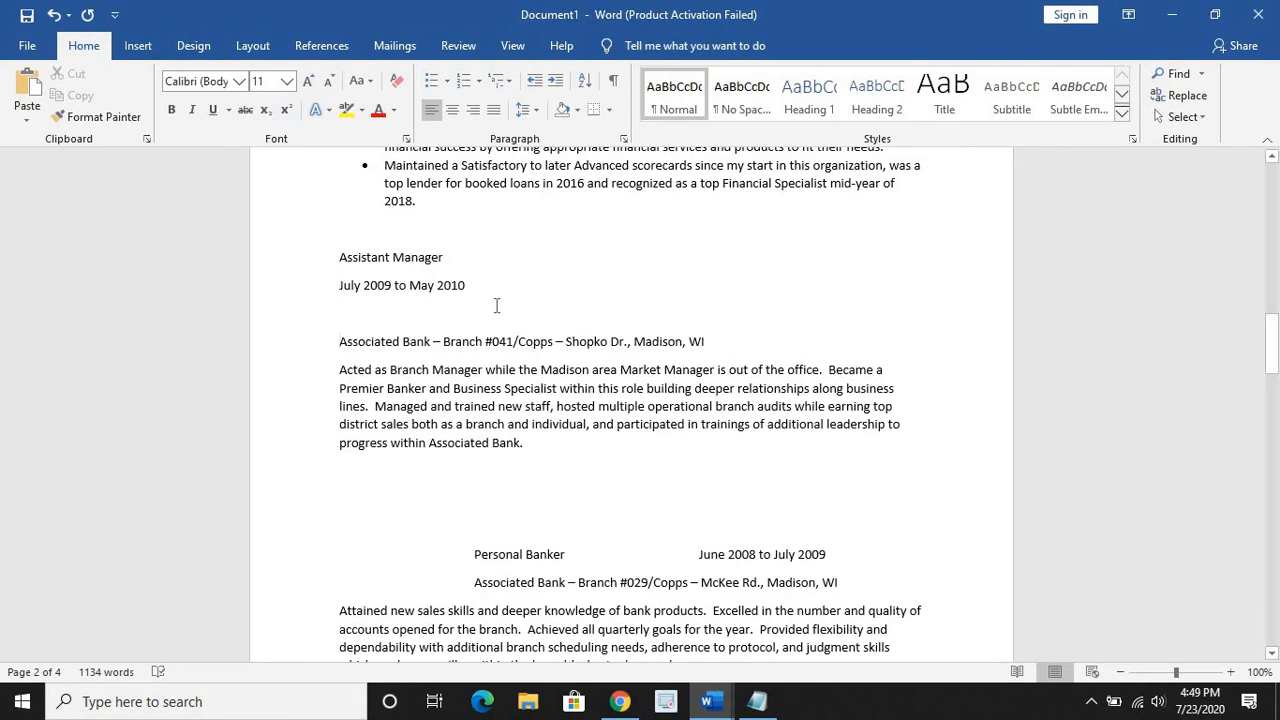
left_click(404, 318)
key("BackSpace")
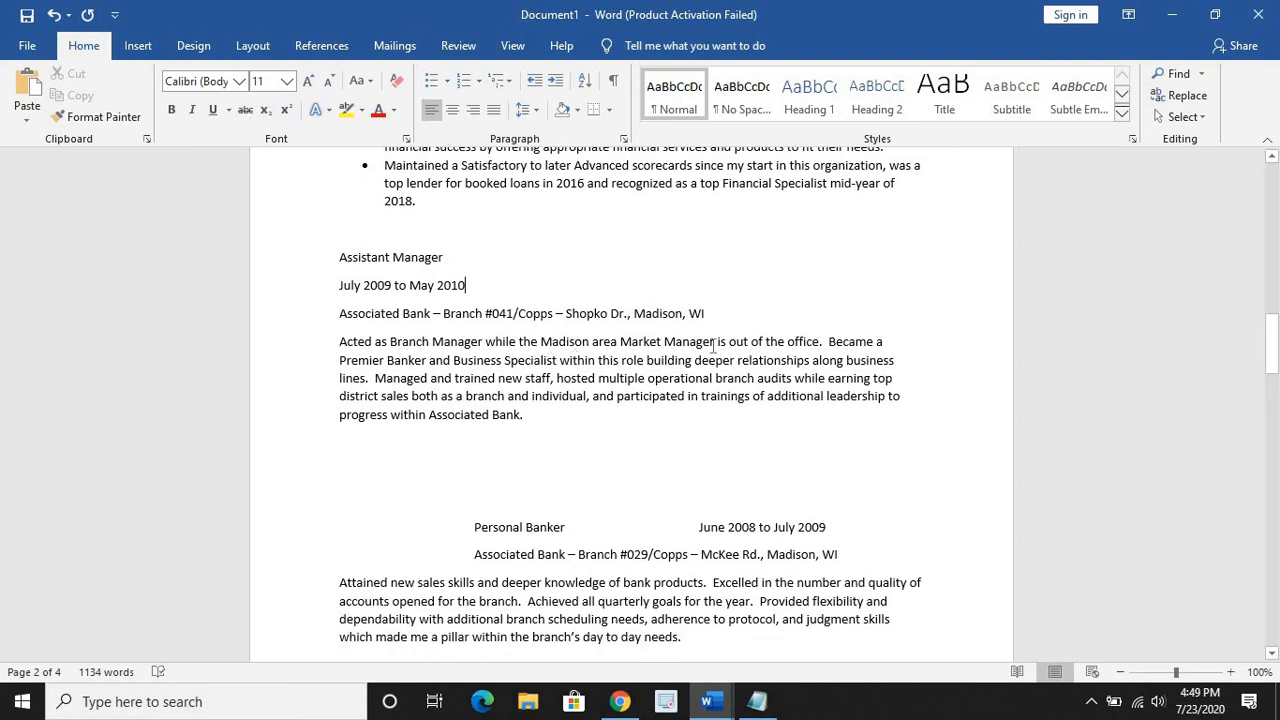
- Add a "Responsibilities" line below the Assistant Manager employer line and format the entry's four heading lines as bold No Spacing
left_click(729, 314)
key("Return")
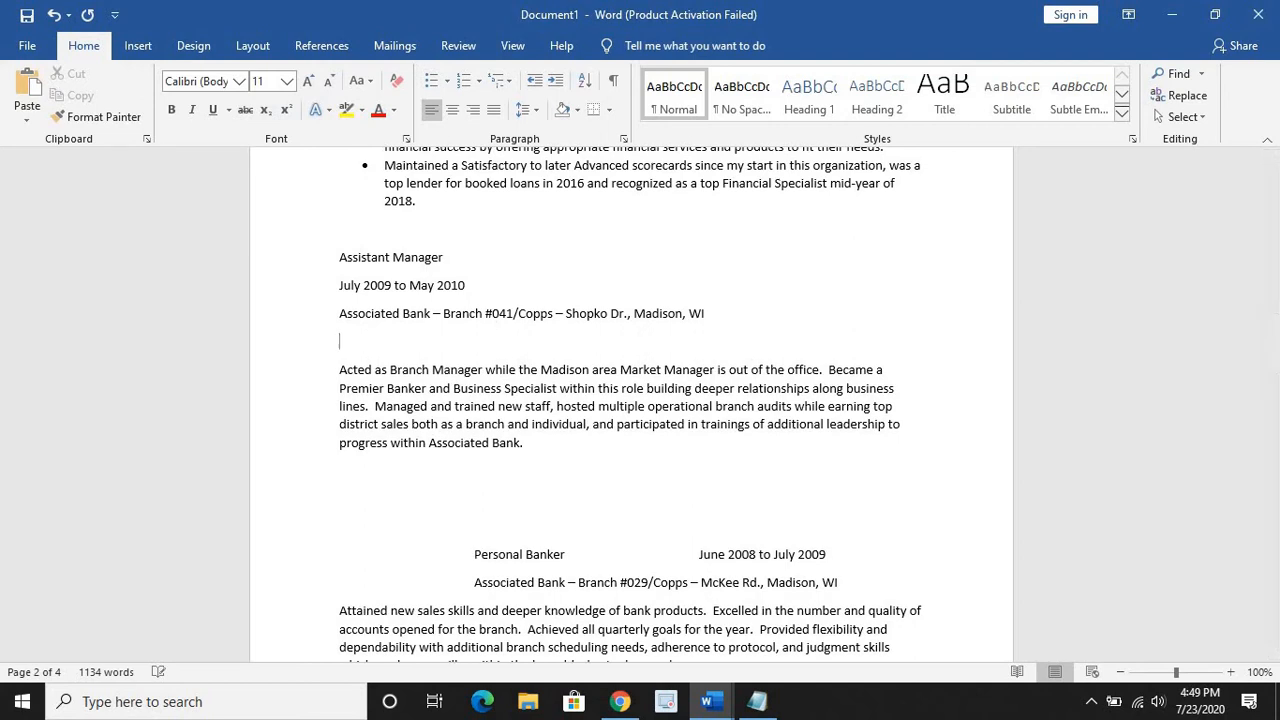
type("Responsibilities")
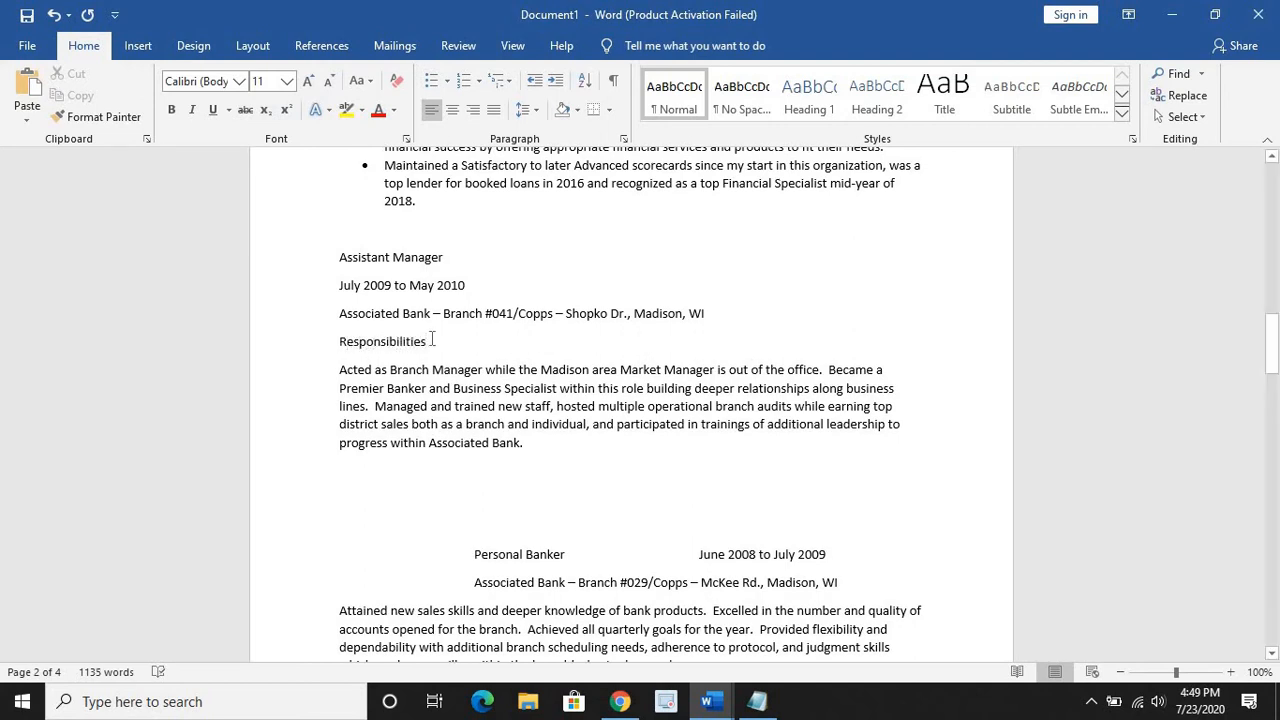
left_click_drag(432, 341, 339, 257)
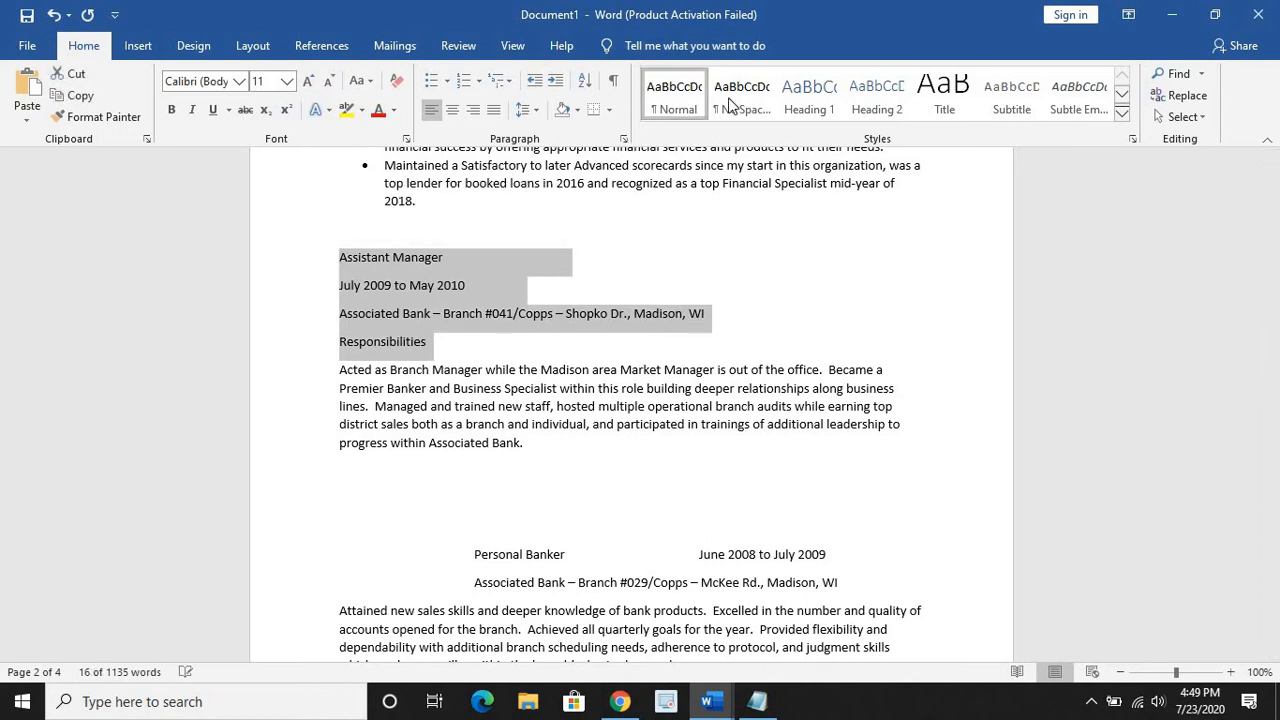
left_click(736, 101)
key("ctrl+b")
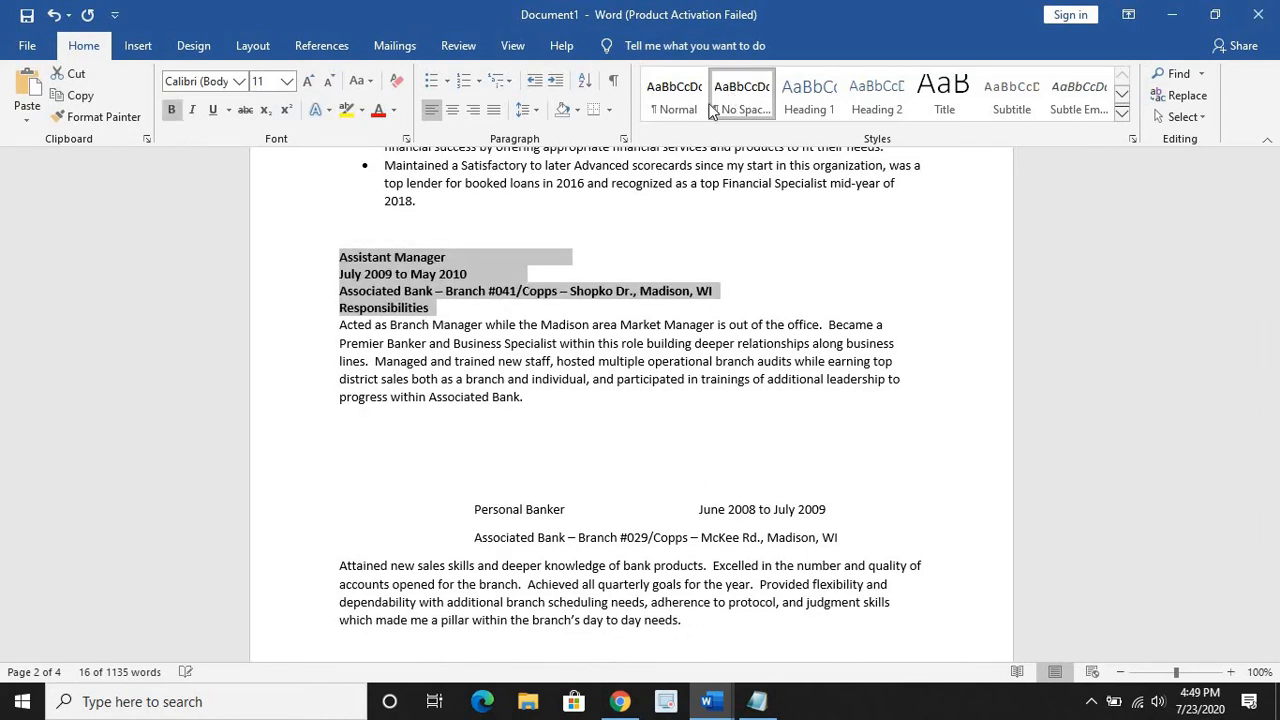
- Turn the Assistant Manager description into a bulleted list, splitting it into separate bullets before "Became" and "Managed"
left_click_drag(528, 400, 339, 325)
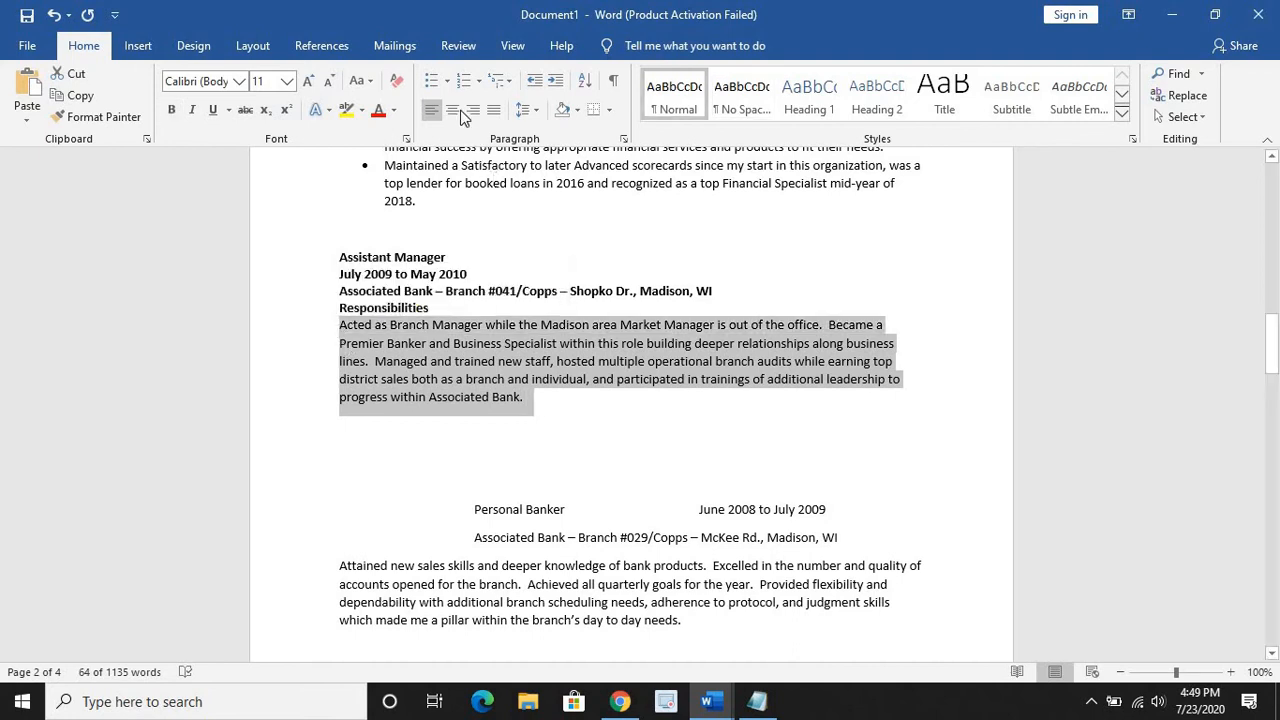
left_click(440, 84)
left_click(651, 347)
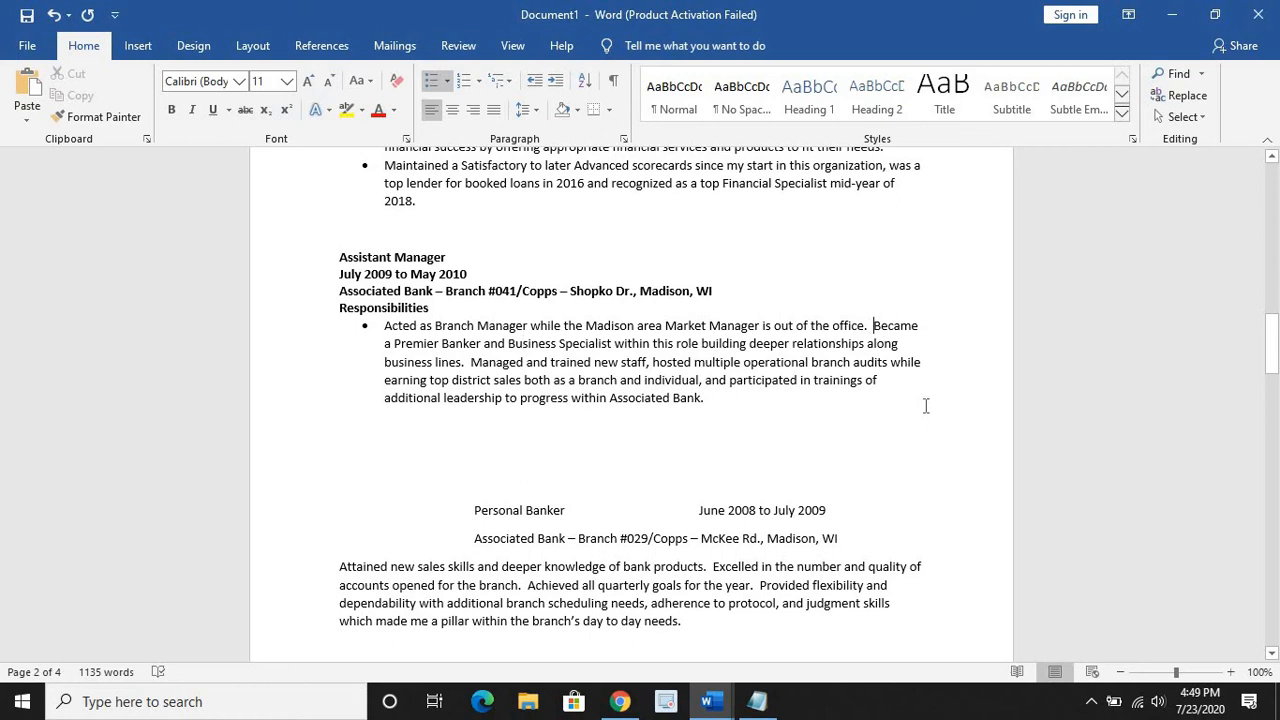
key("Return")
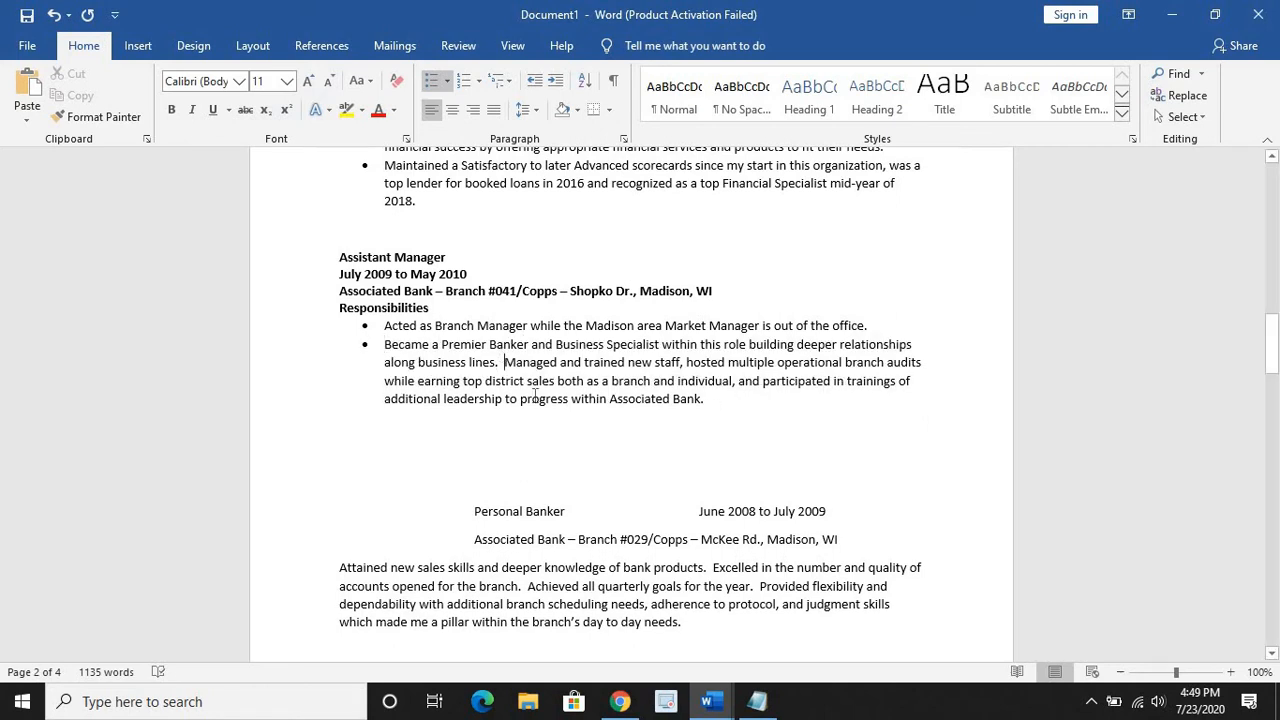
key("Return")
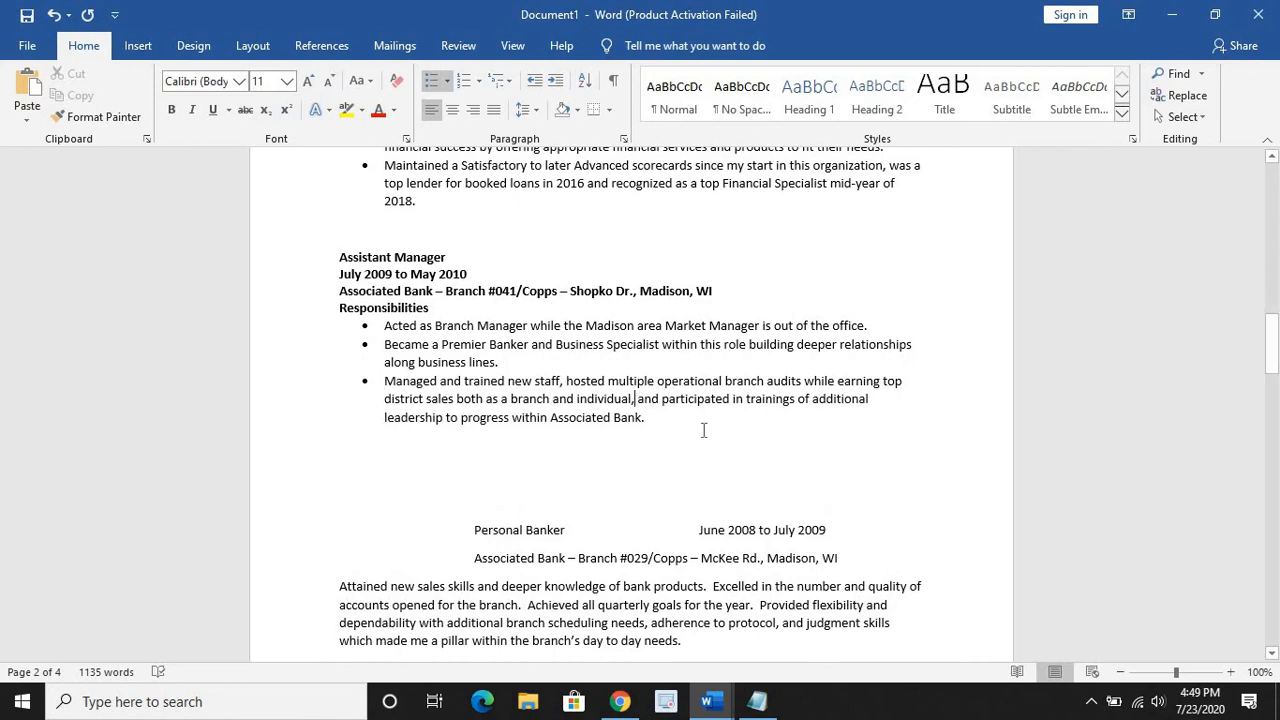
- Remove the blank lines above the Personal Banker entry and the indent before its title line
left_click(483, 503)
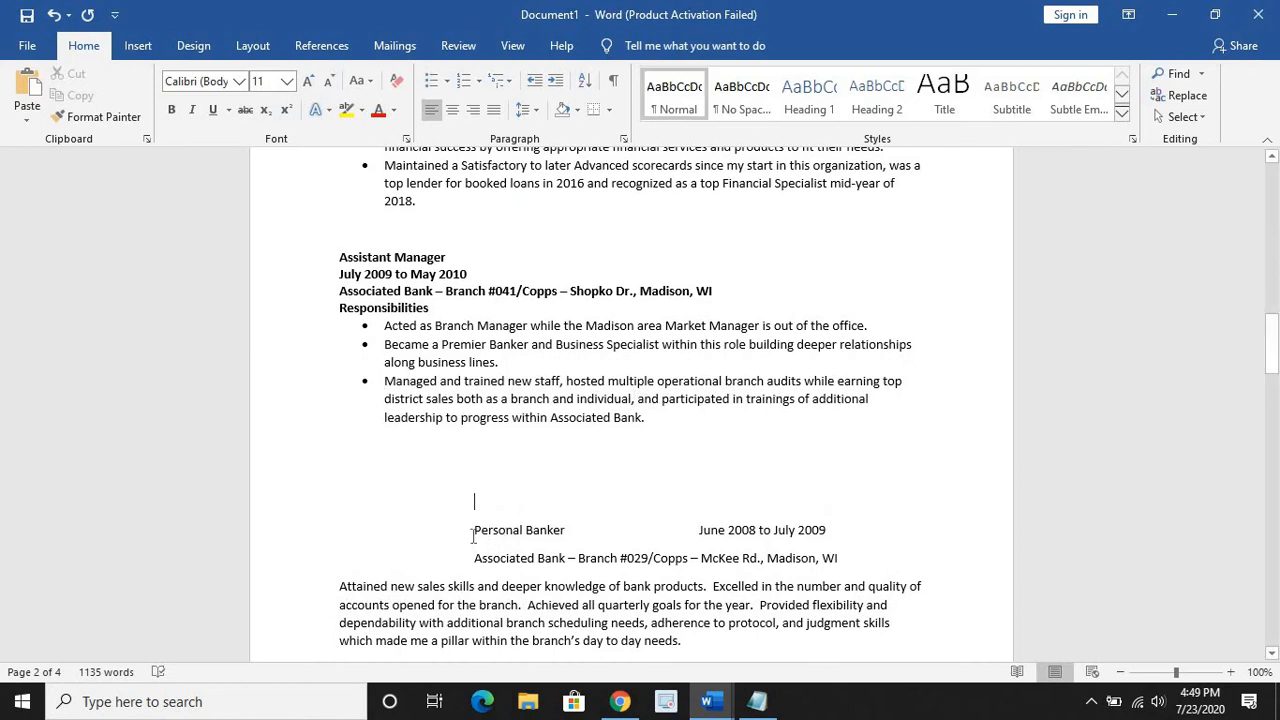
key("BackSpace")
key("BackSpace")
key("BackSpace")
key("BackSpace")
key("BackSpace")
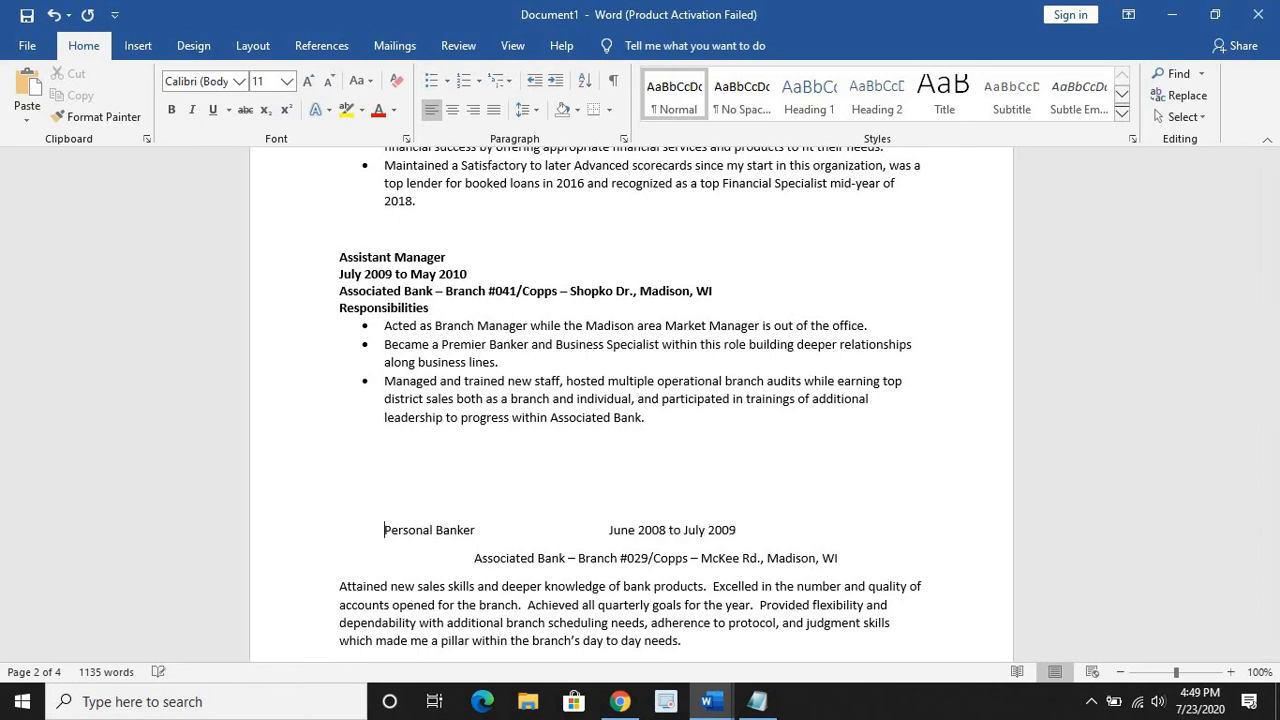
key("BackSpace")
key("BackSpace")
key("BackSpace")
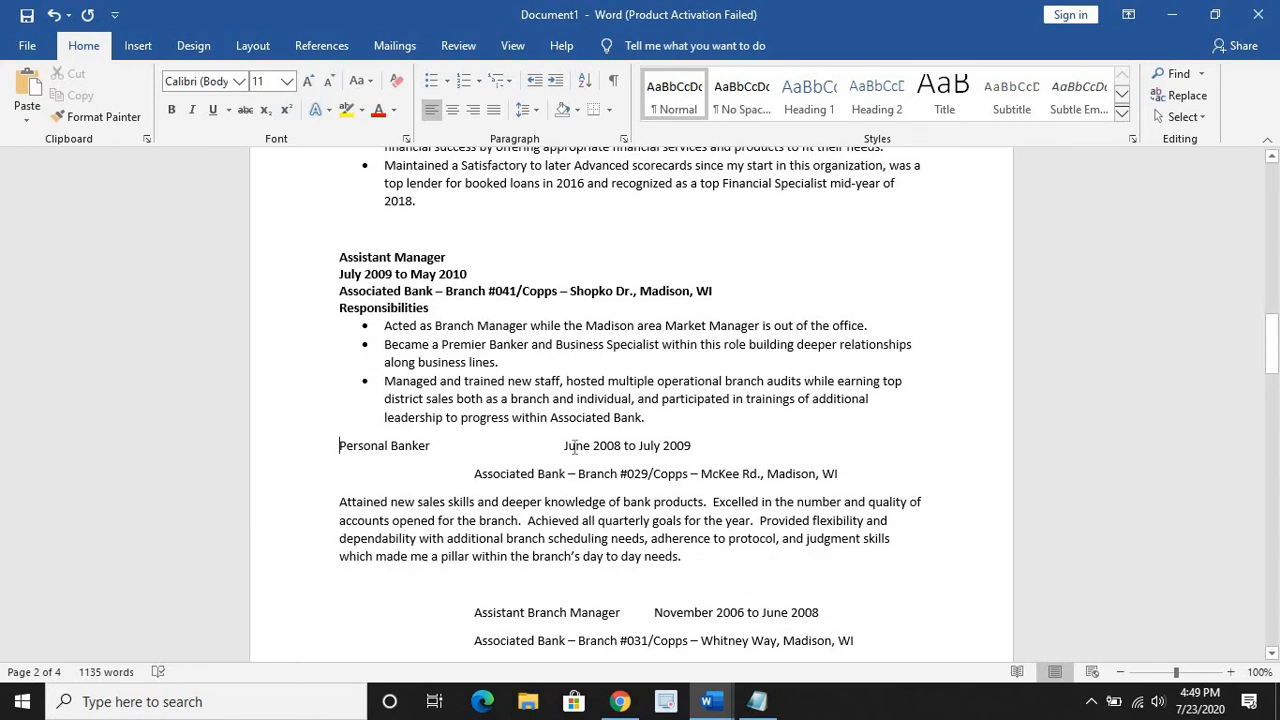
- Put "June 2008 to July 2009" on its own line under Personal Banker and remove the indent before the employer line
key("Return")
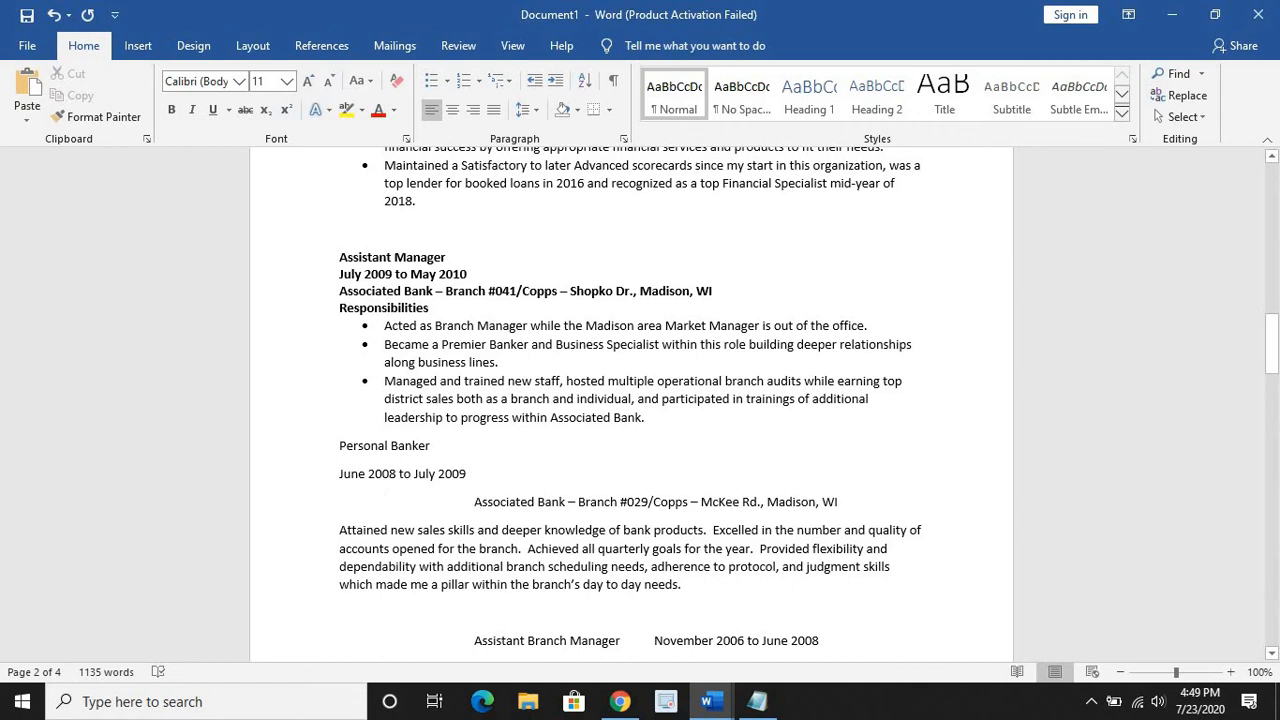
key("BackSpace")
key("BackSpace")
key("BackSpace")
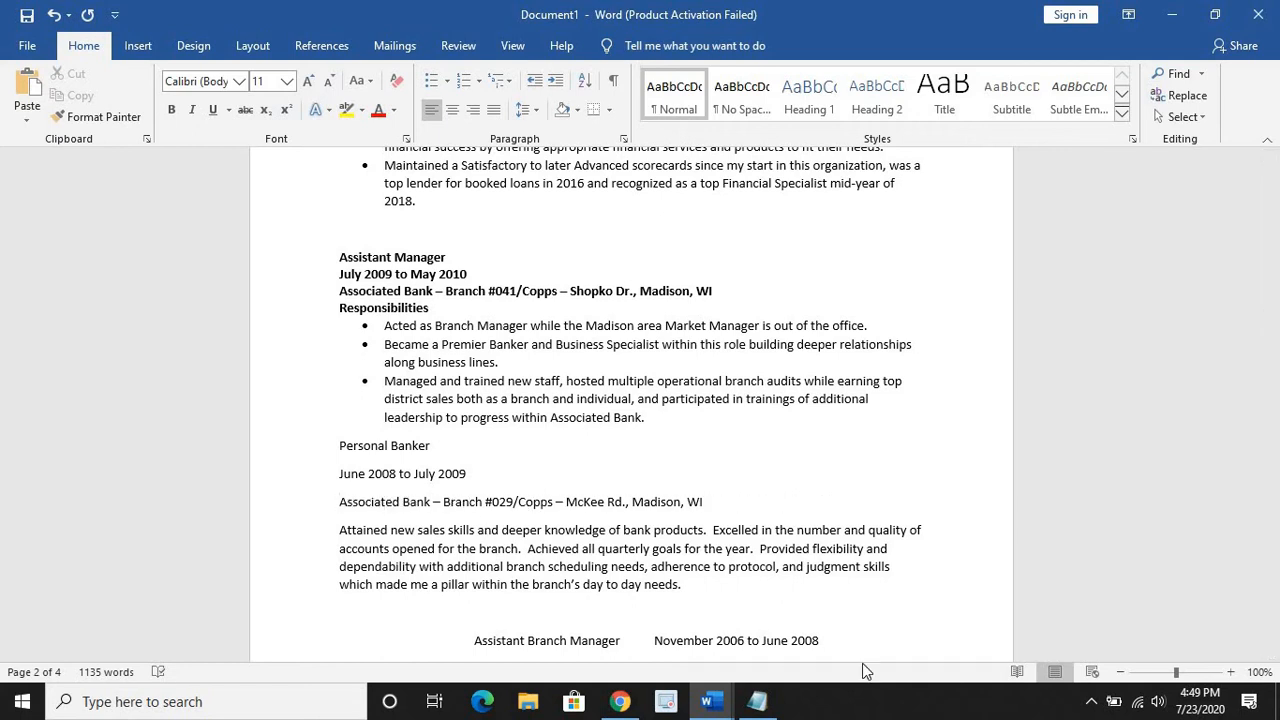
- Add a "Responsibilities" line below the Personal Banker employer line and format the entry's four heading lines as bold No Spacing
key("Return")
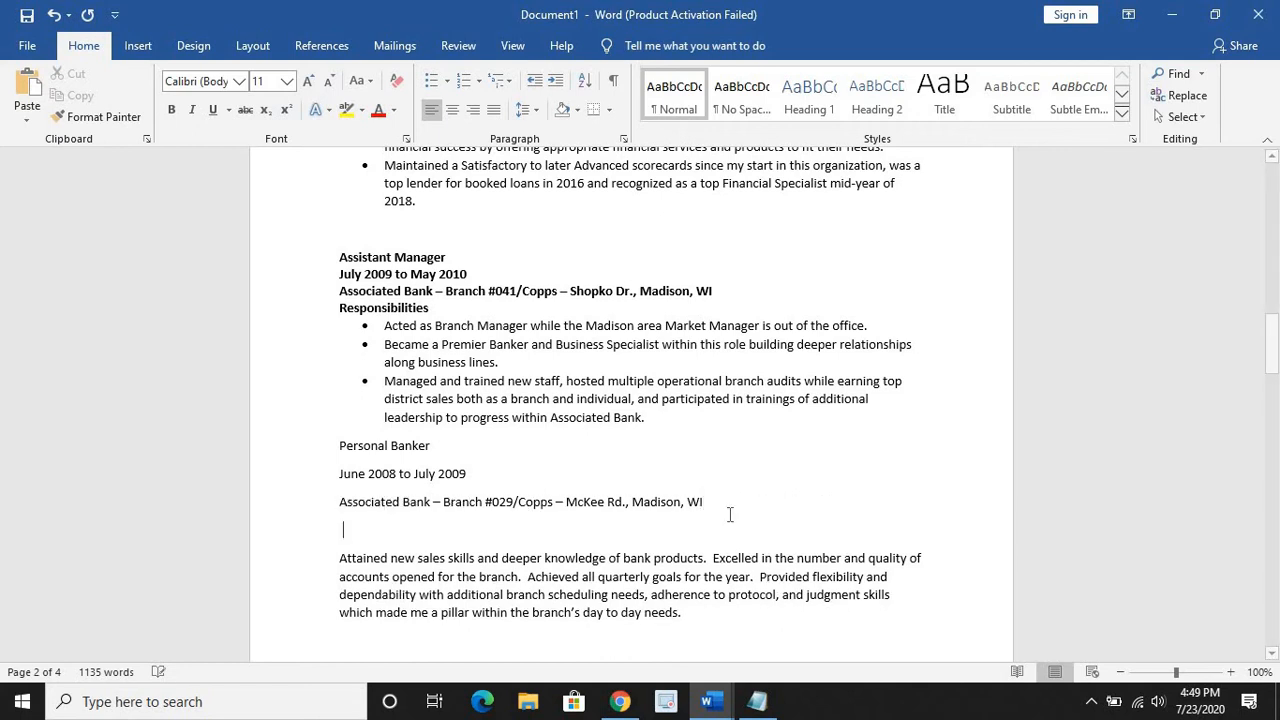
type("Responsi")
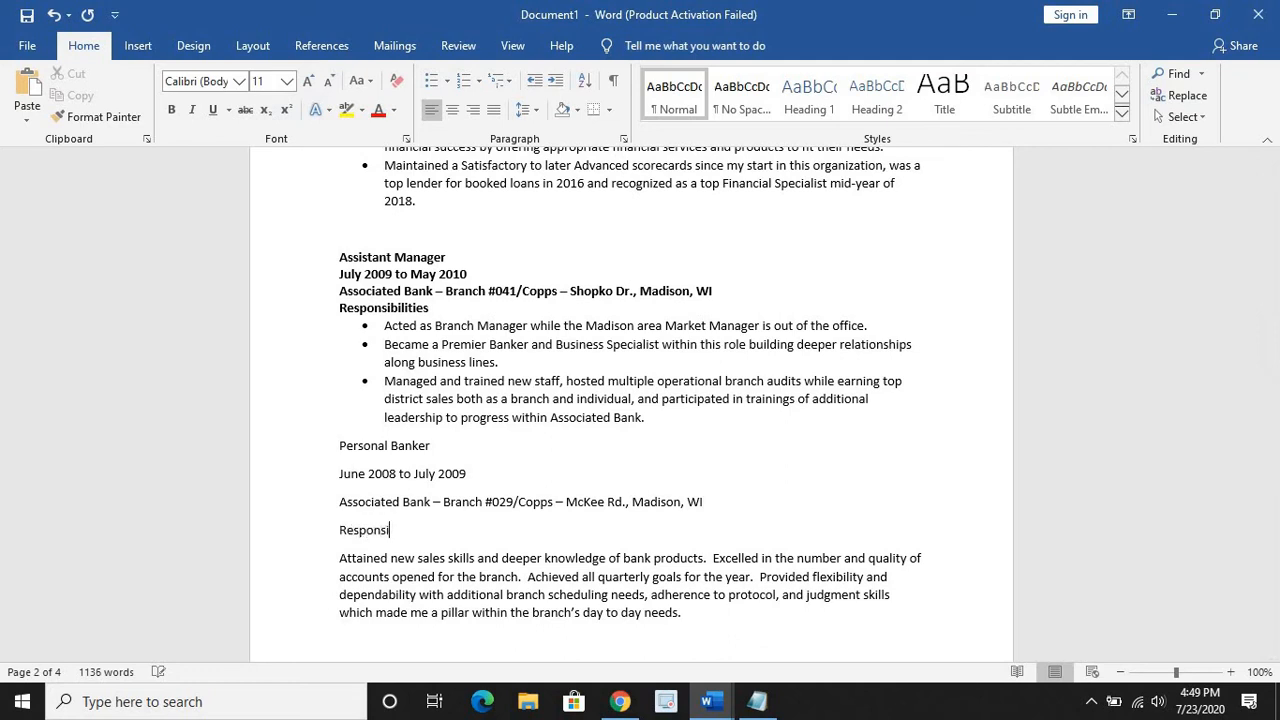
type("bilities")
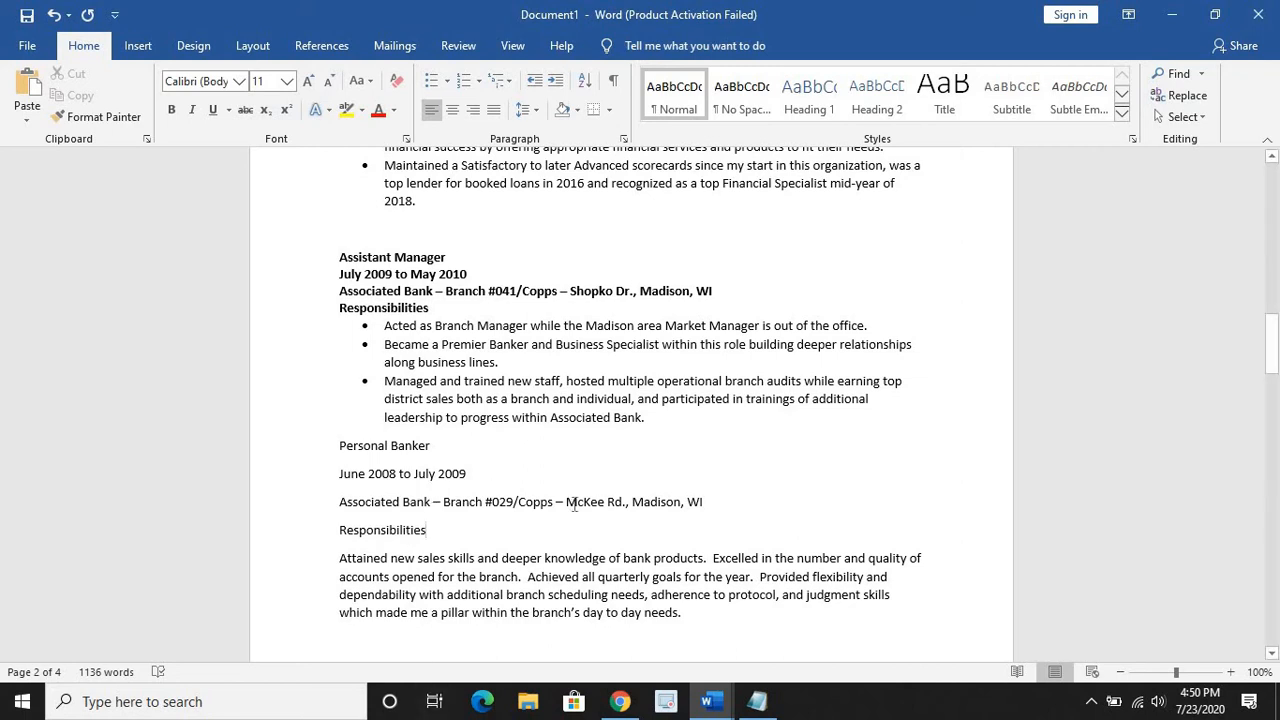
left_click_drag(457, 531, 326, 446)
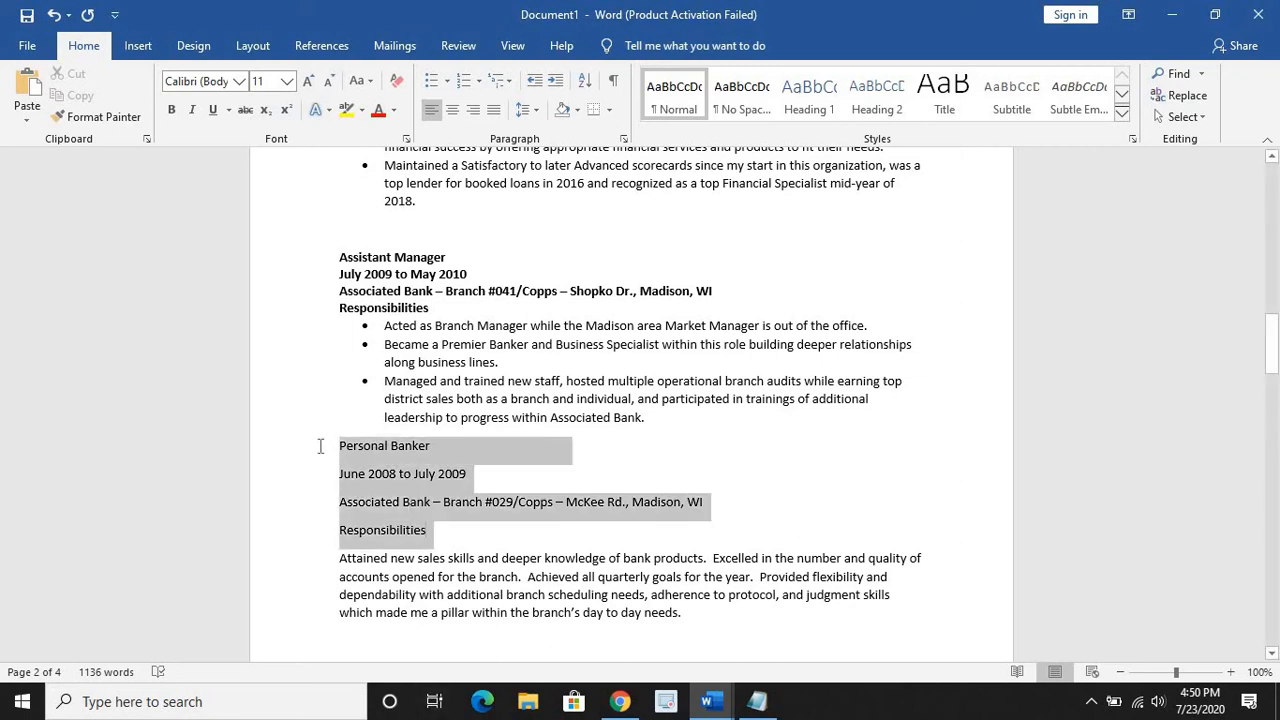
left_click(738, 92)
key("ctrl+b")
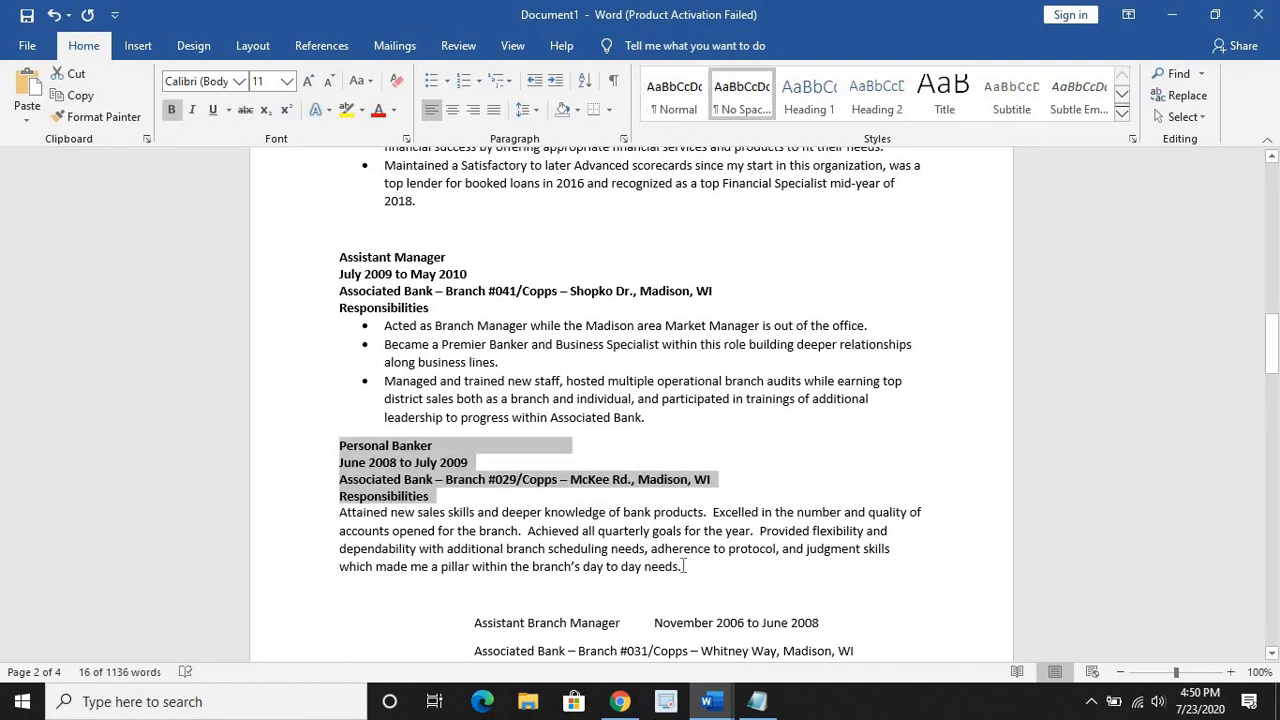
- Turn the June 2008 Personal Banker description into a bulleted list, splitting it into separate bullets before "Excelled", "Achieved" and "Provided"
left_click_drag(683, 566, 339, 510)
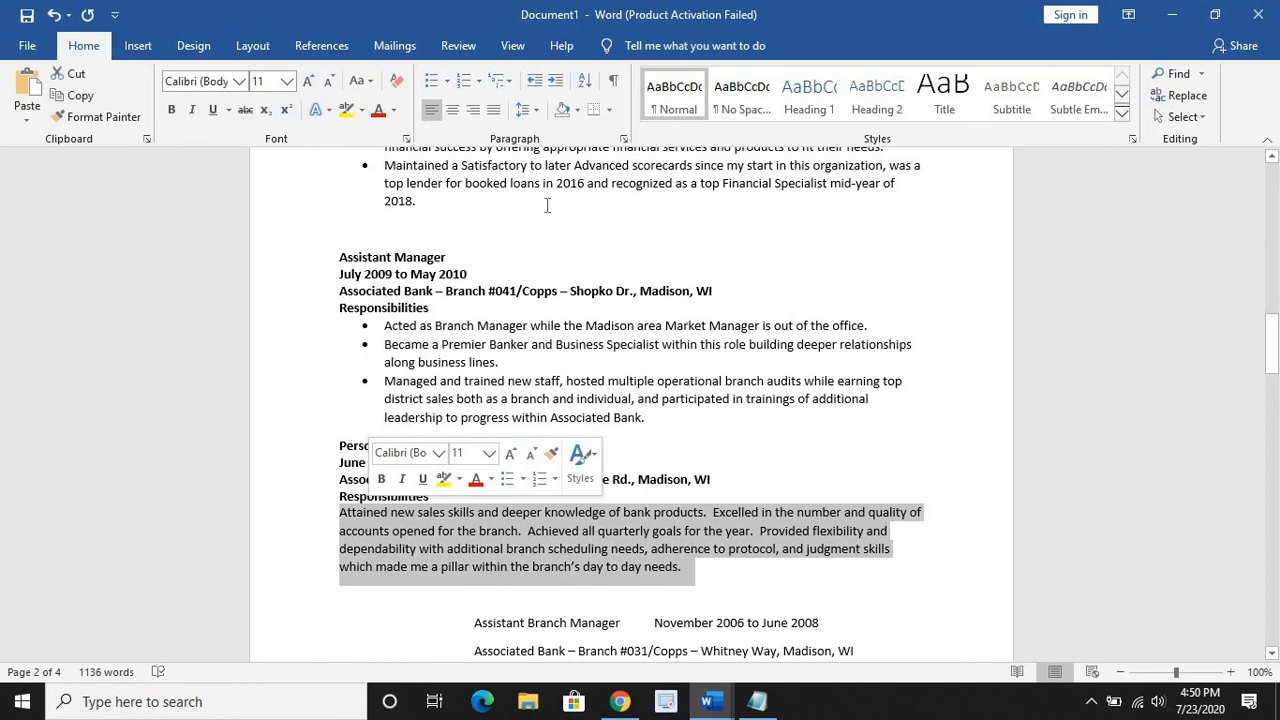
left_click(437, 80)
left_click(632, 534)
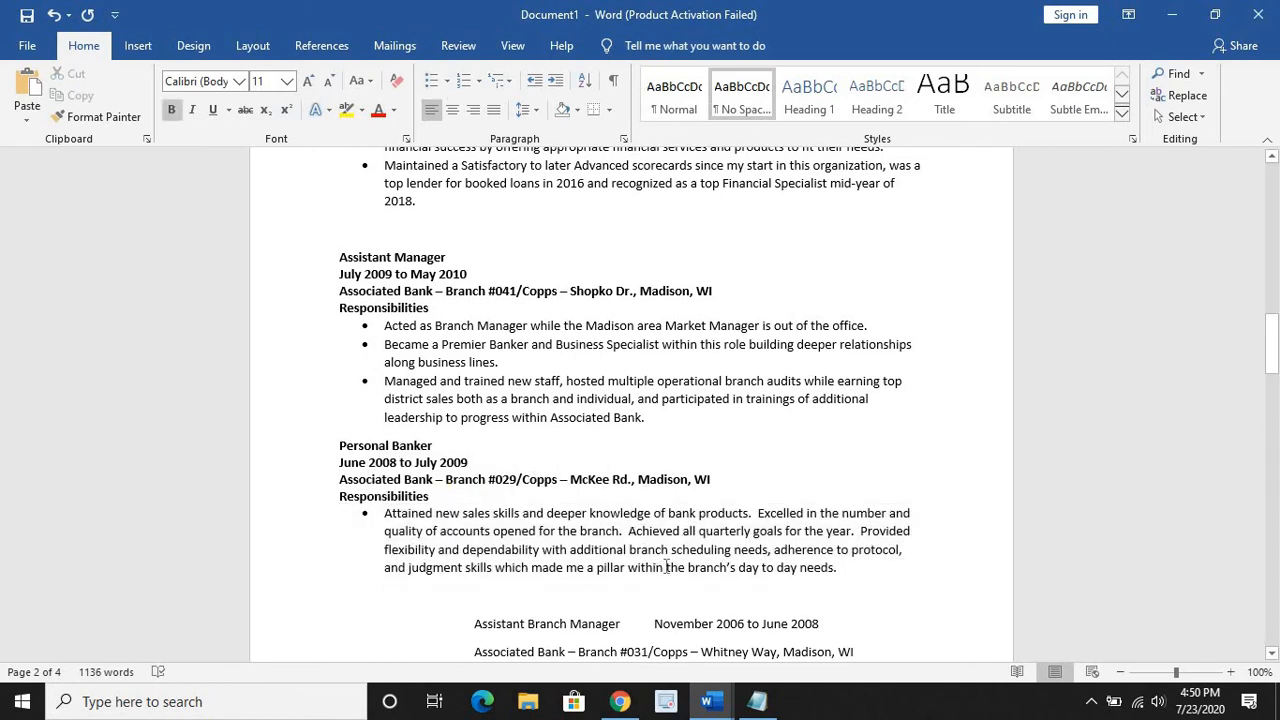
key("Return")
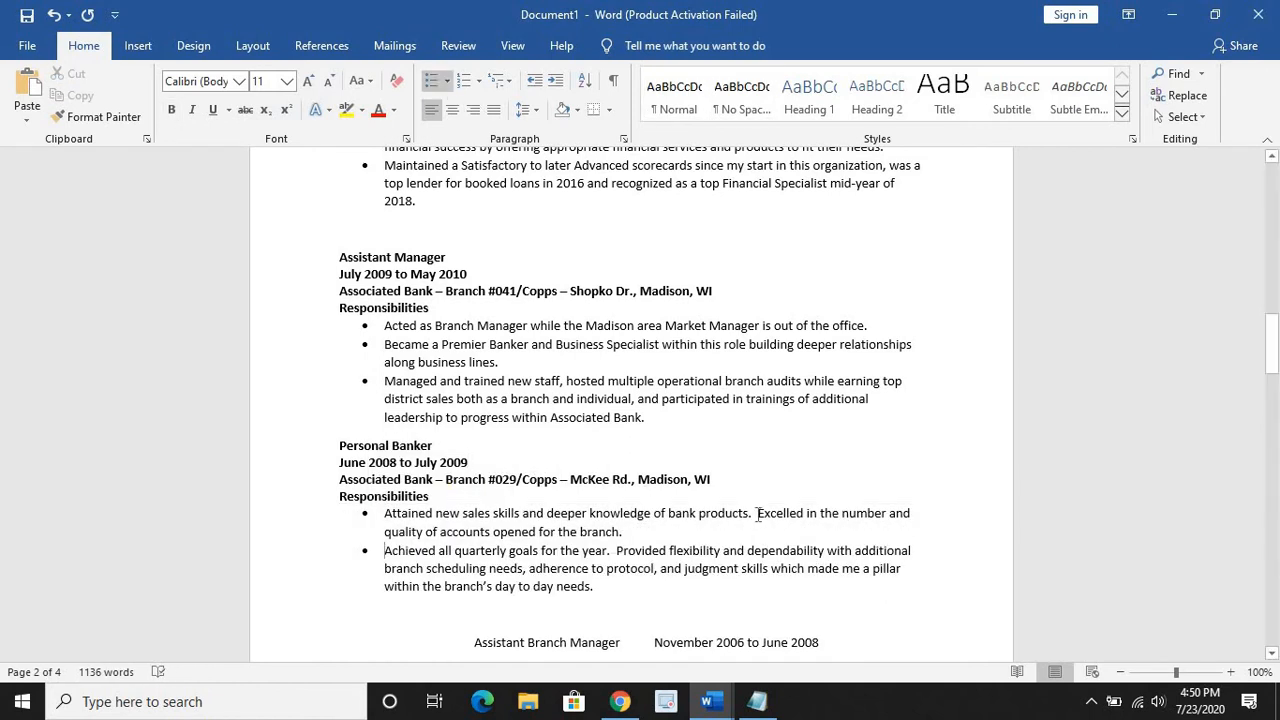
key("Return")
scroll(786, 591, "down", 2)
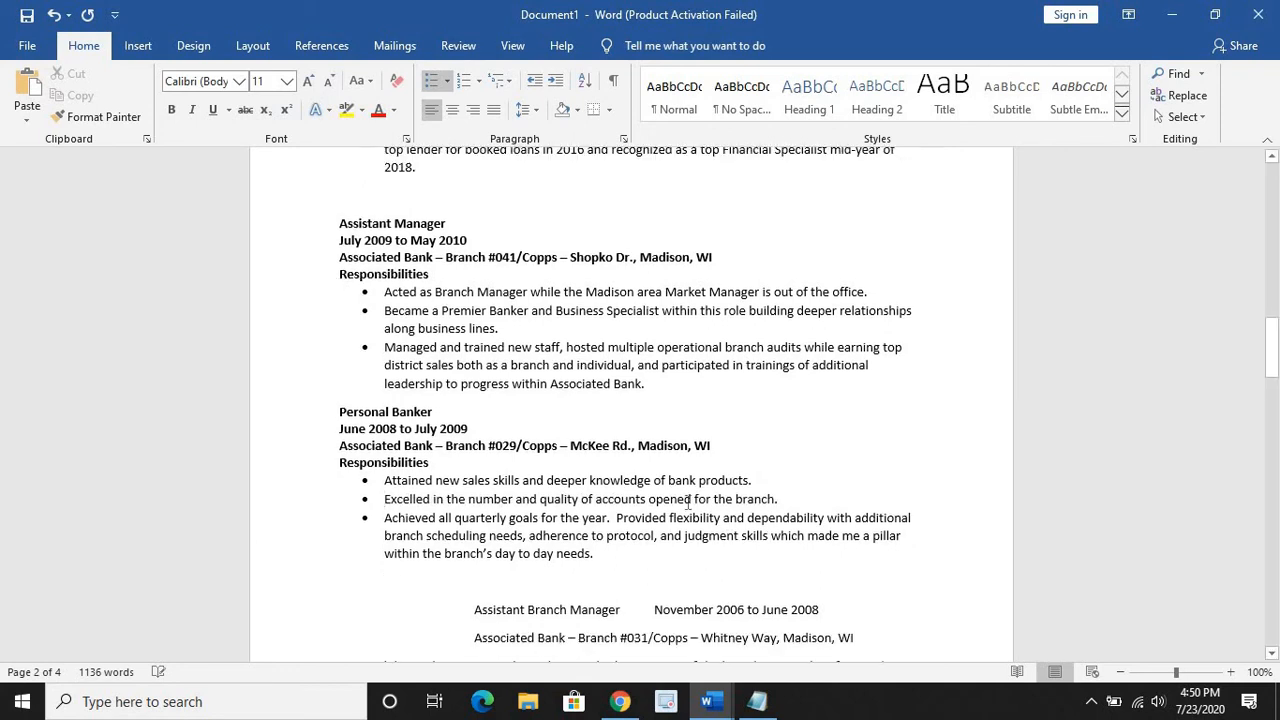
left_click(620, 466)
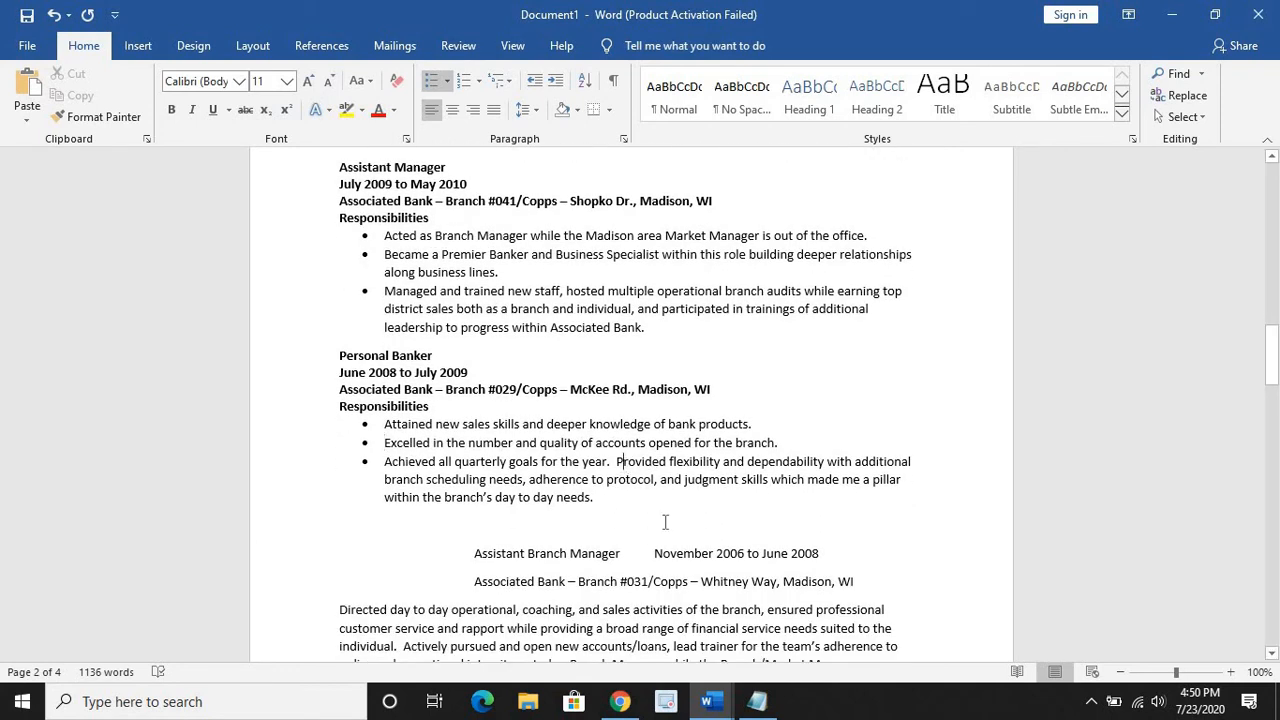
key("Return")
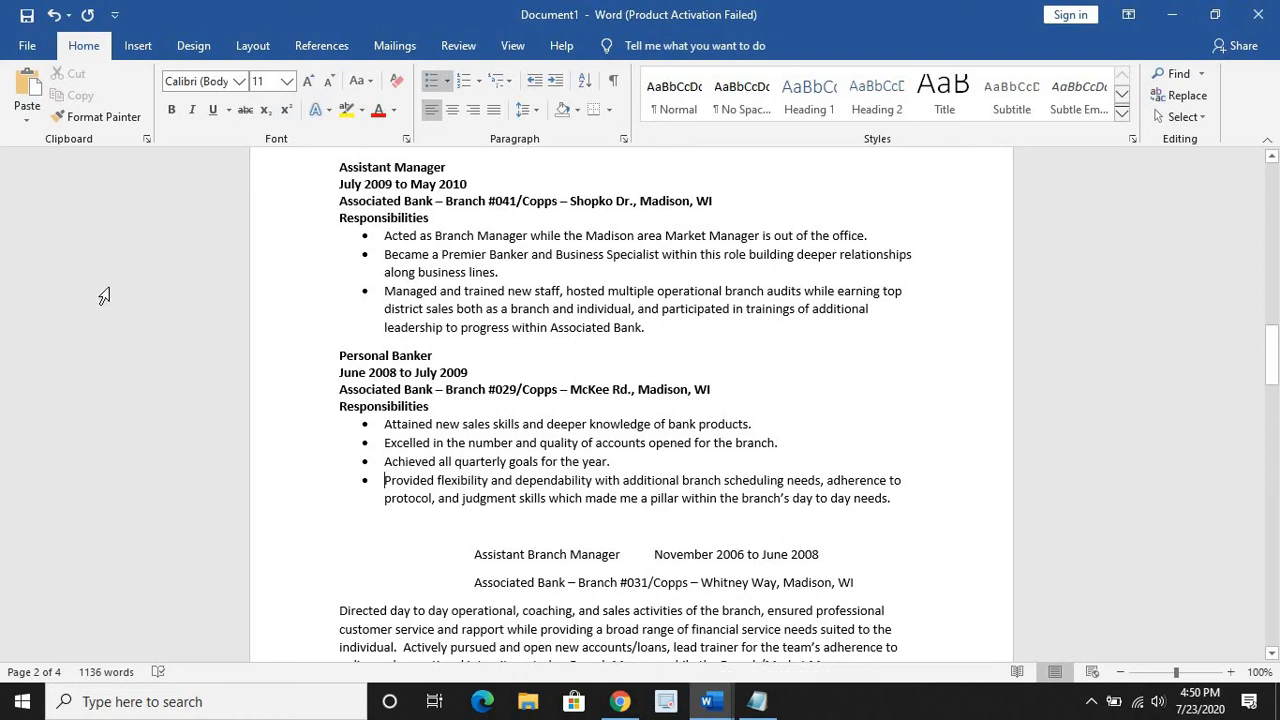
- Remove the indent before the Assistant Branch Manager title line so it starts at the page margin
scroll(472, 418, "down", 3)
left_click(473, 418)
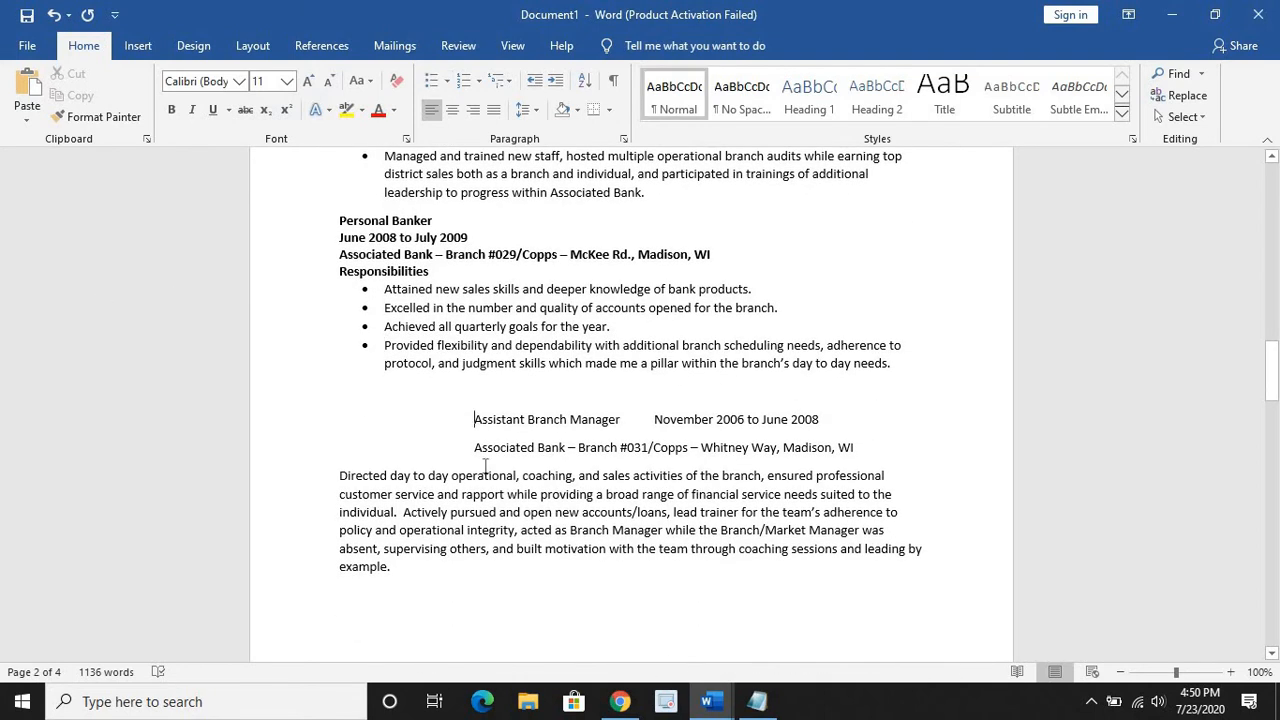
key("BackSpace")
key("BackSpace")
key("BackSpace")
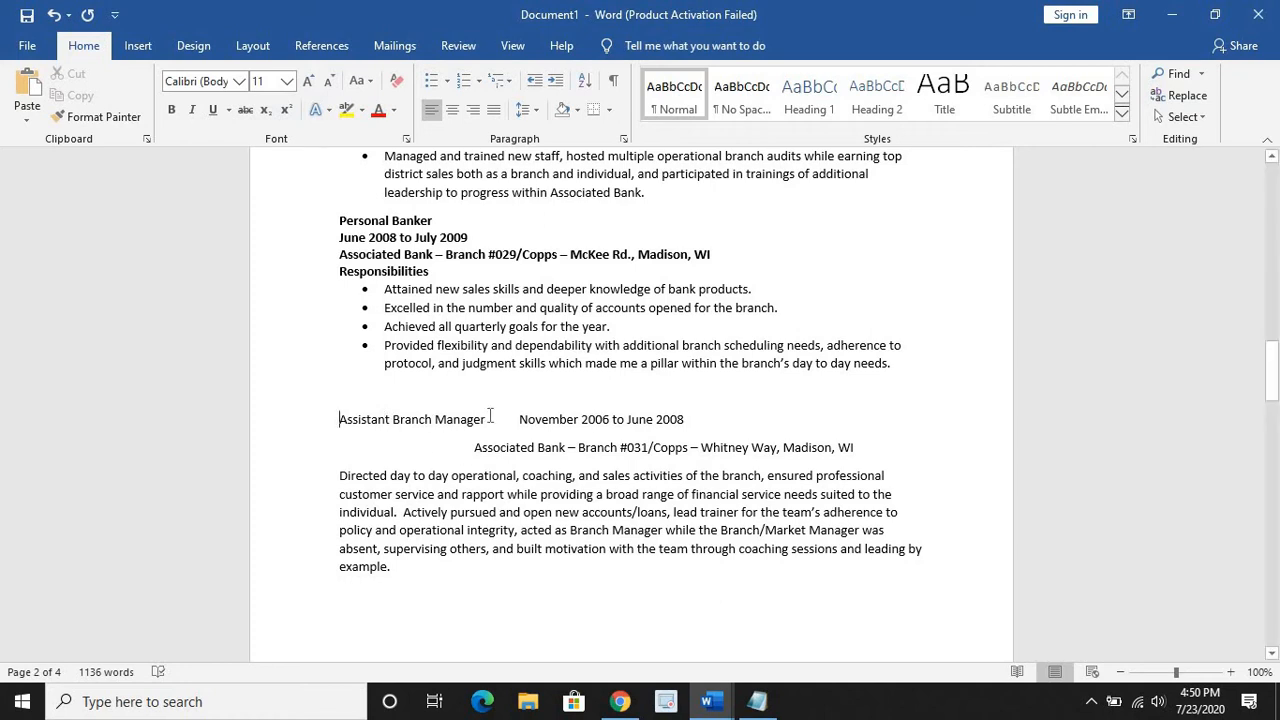
- Put "November 2006 to June 2008" on its own line under Assistant Branch Manager and remove the indent before the employer line
left_click(527, 419)
key("Return")
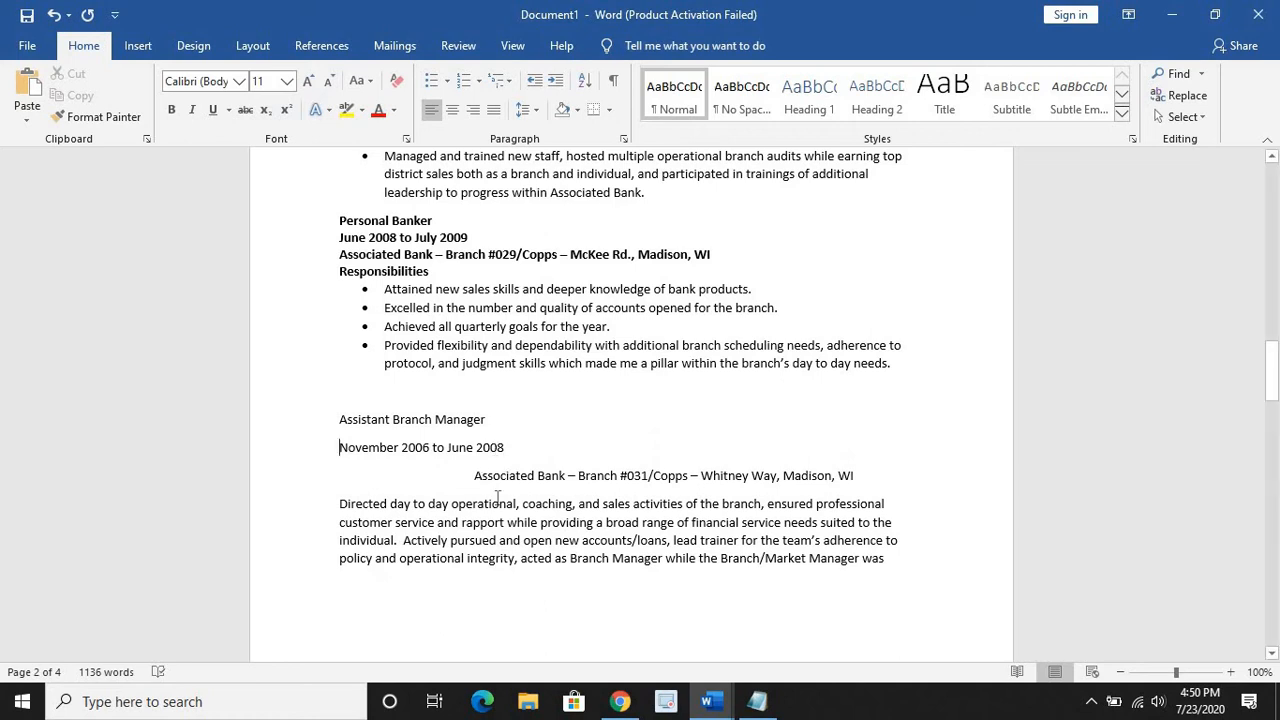
key("Down")
key("BackSpace")
key("BackSpace")
key("BackSpace")
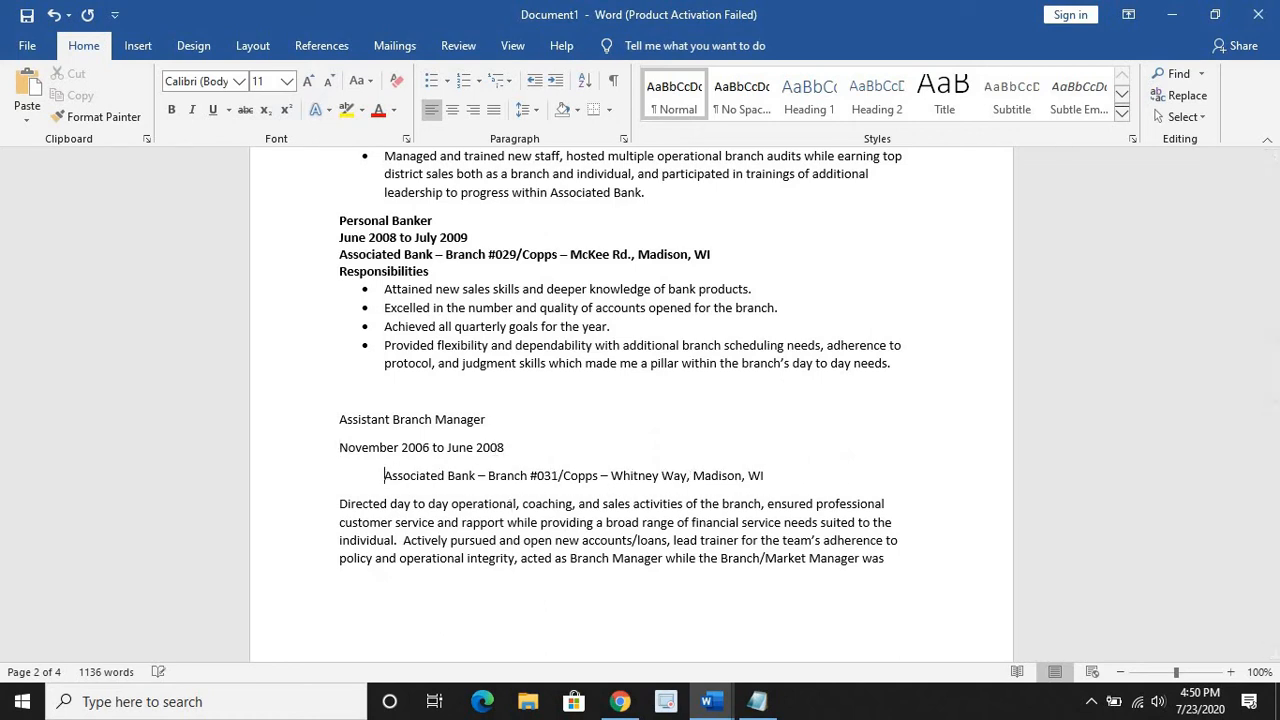
- Add a "Responsibilities" line below the Assistant Branch Manager employer line and format the entry's four heading lines as bold No Spacing
left_click(719, 475)
key("Return")
type("Responsibiliti")
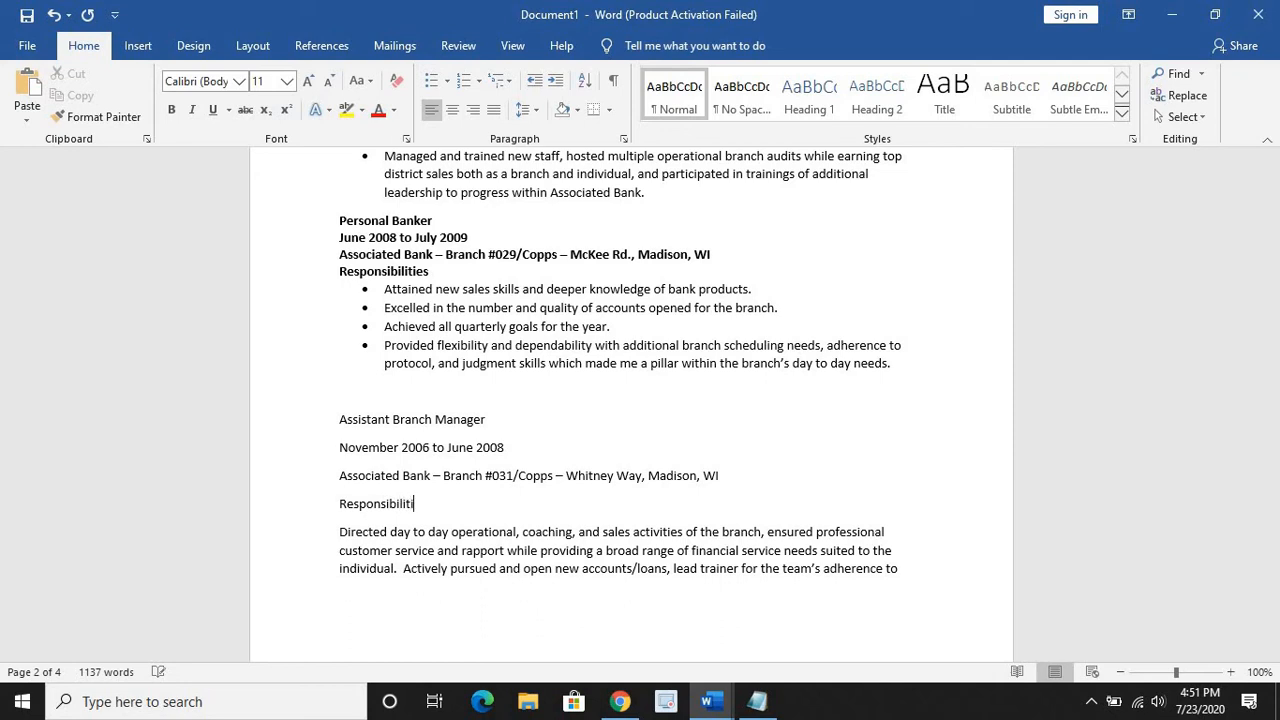
type("es")
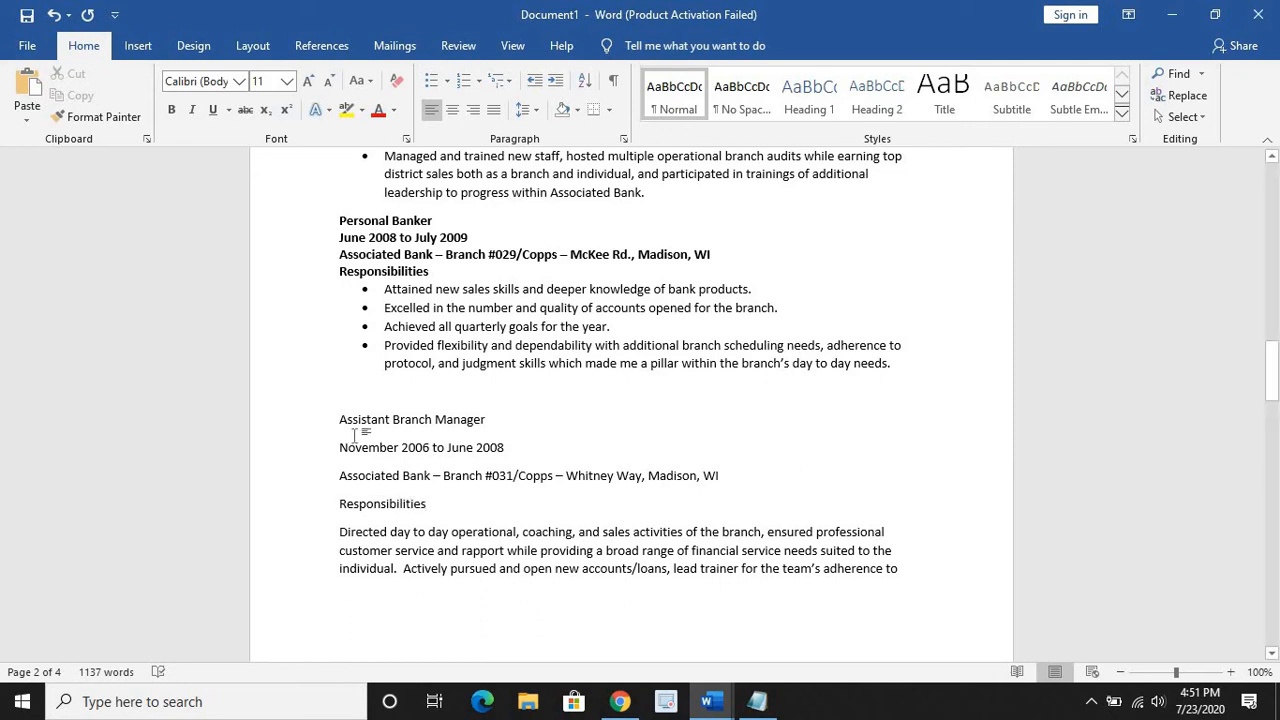
left_click_drag(428, 504, 357, 402)
left_click(765, 95)
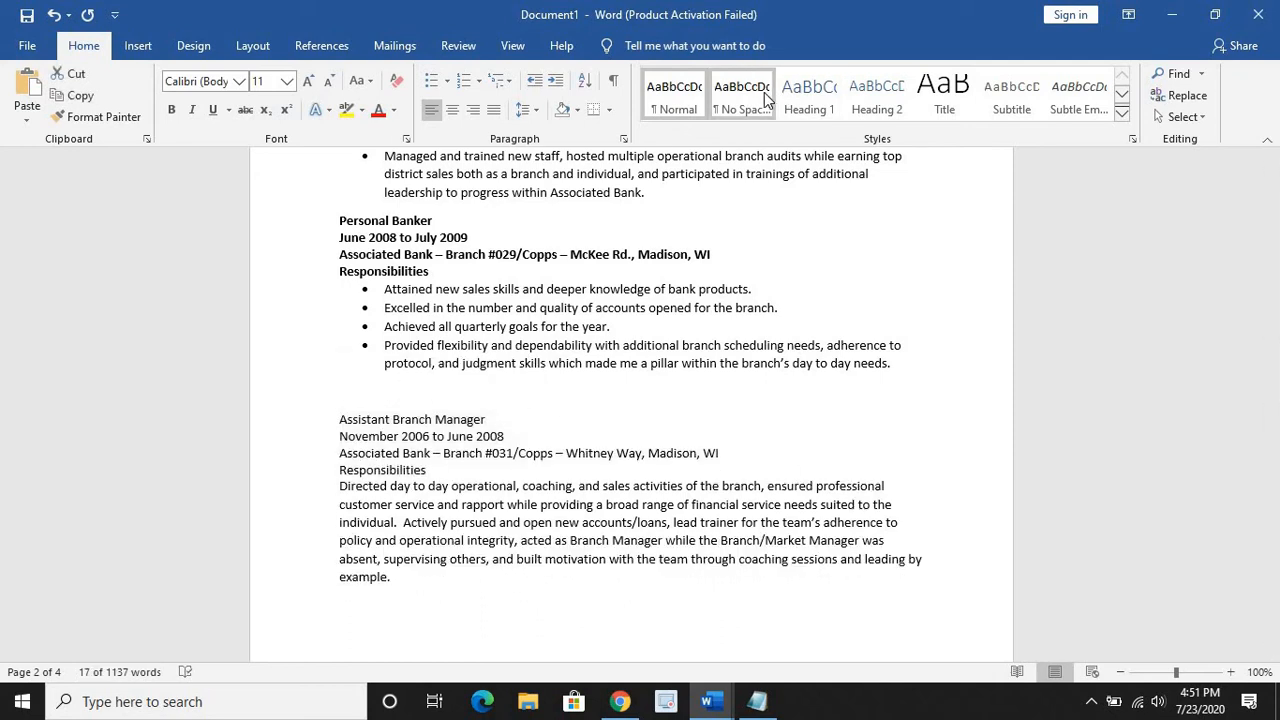
key("ctrl+b")
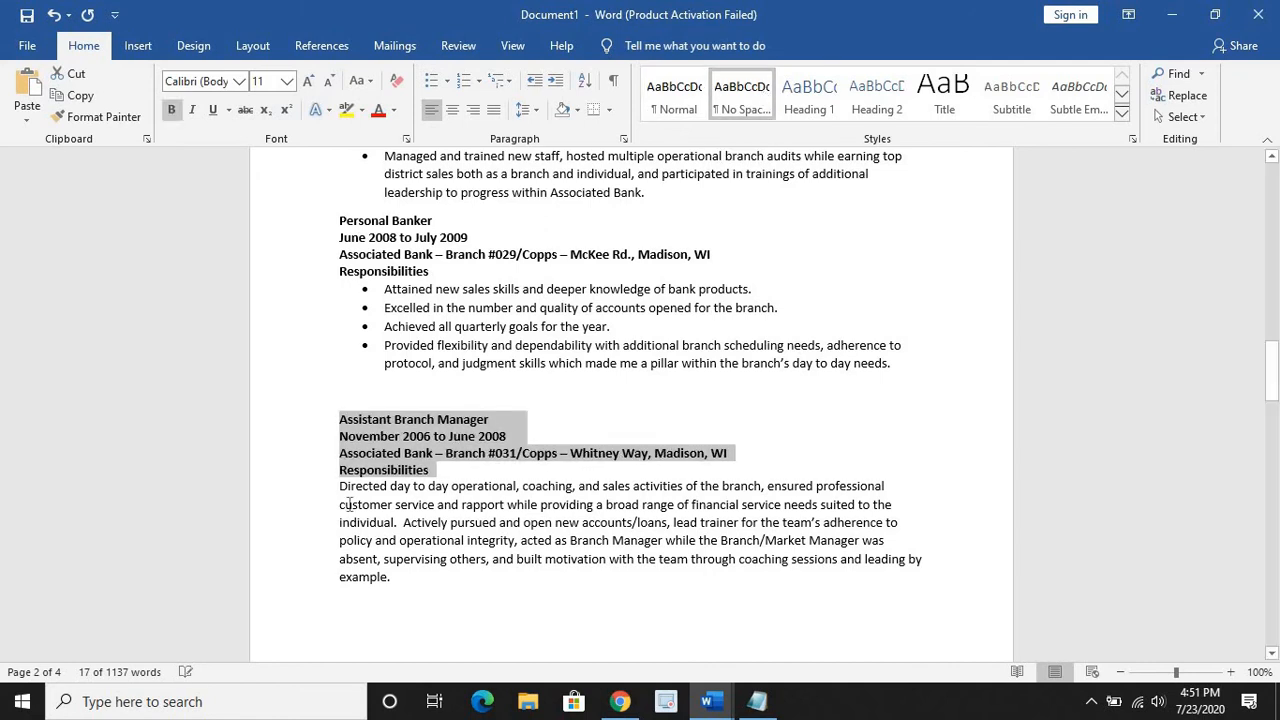
- Turn the Assistant Branch Manager description into a bulleted list and start a separate bullet at "Actively pursued"
left_click_drag(398, 578, 343, 488)
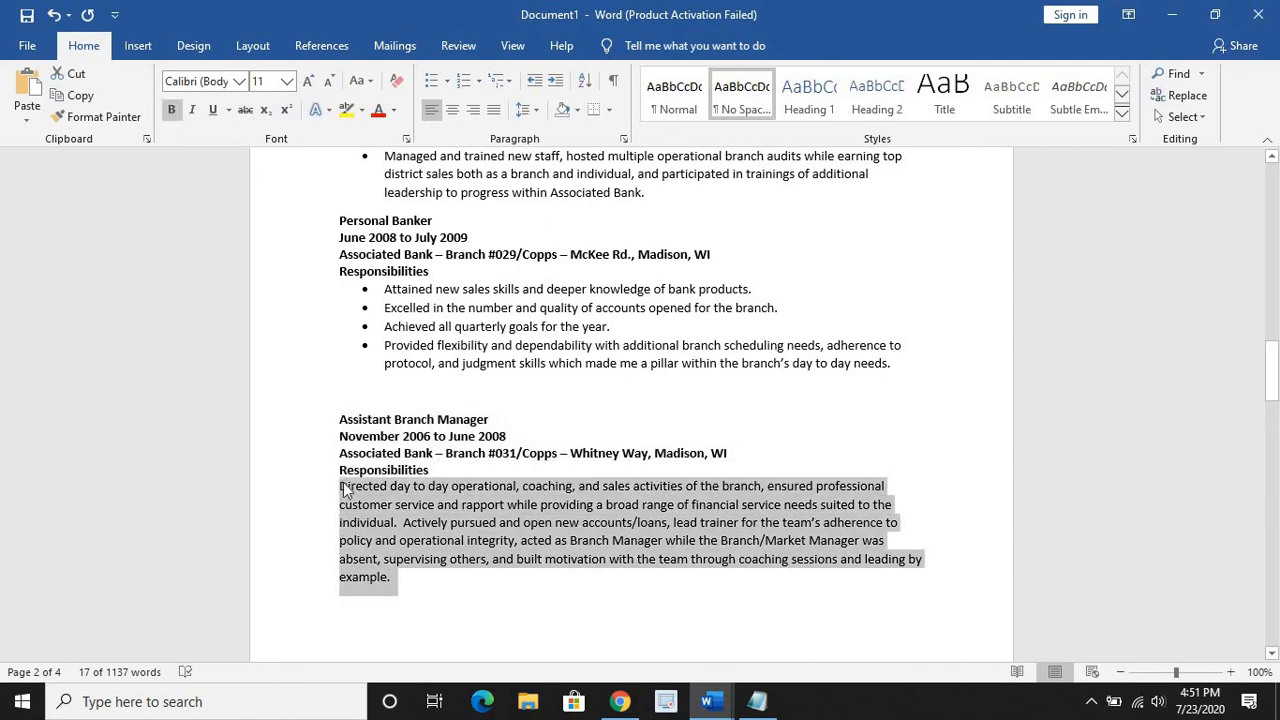
left_click(432, 83)
left_click(645, 453)
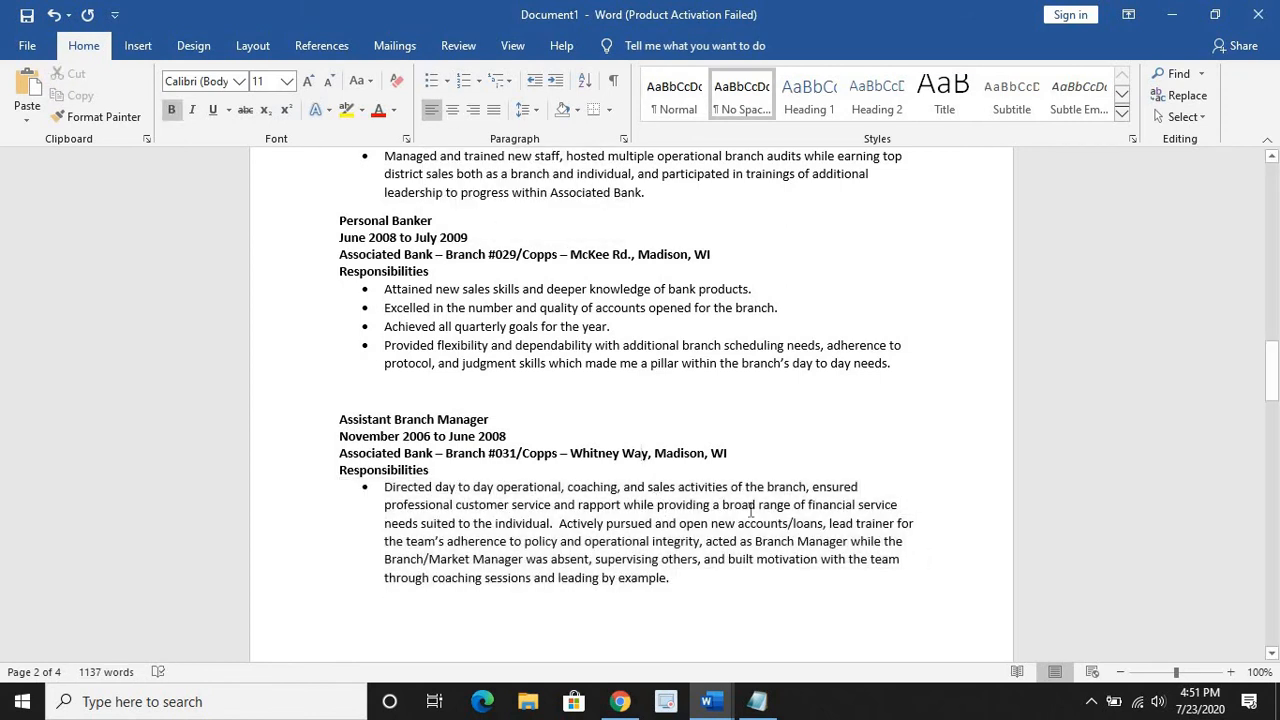
left_click(572, 544)
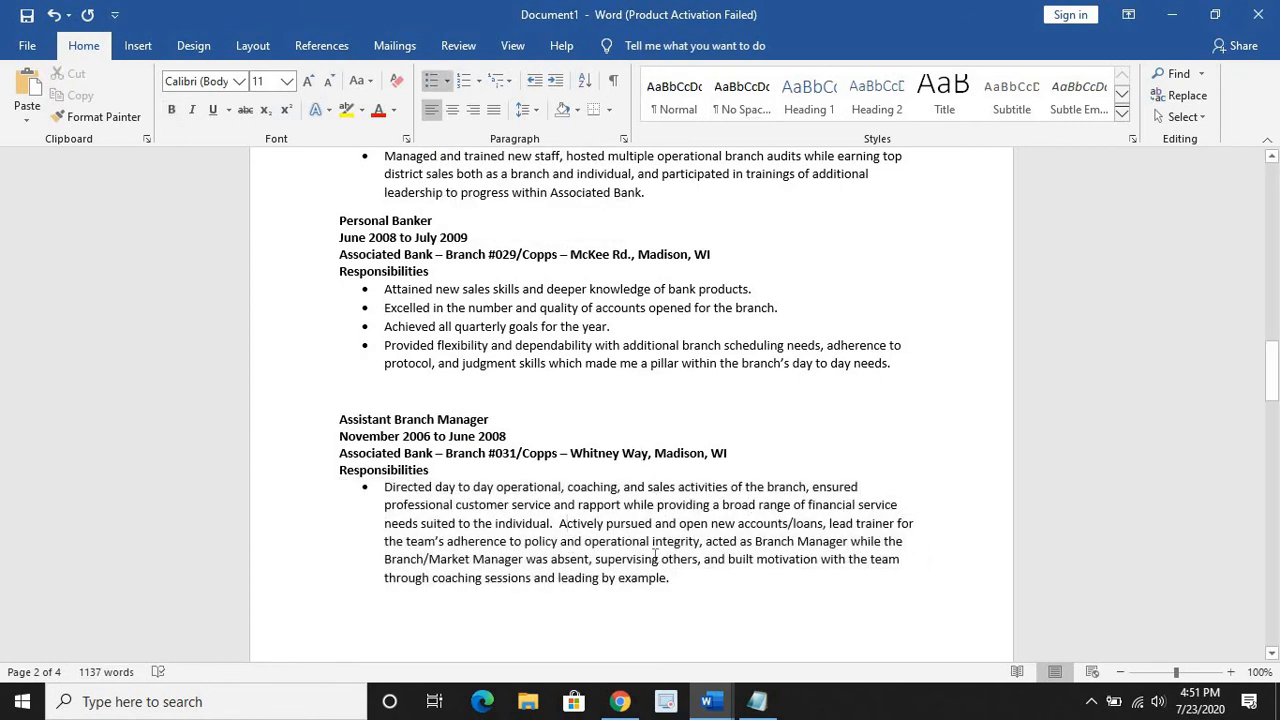
key("alt")
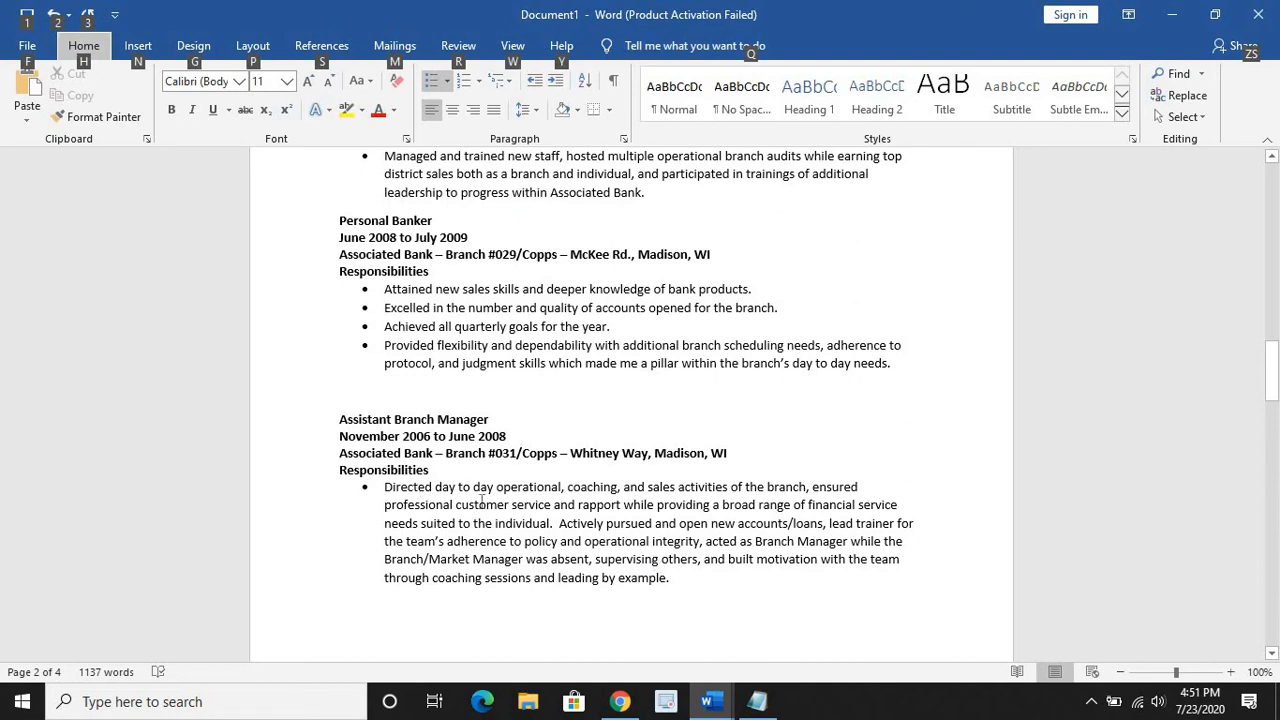
left_click(560, 523)
key("Return")
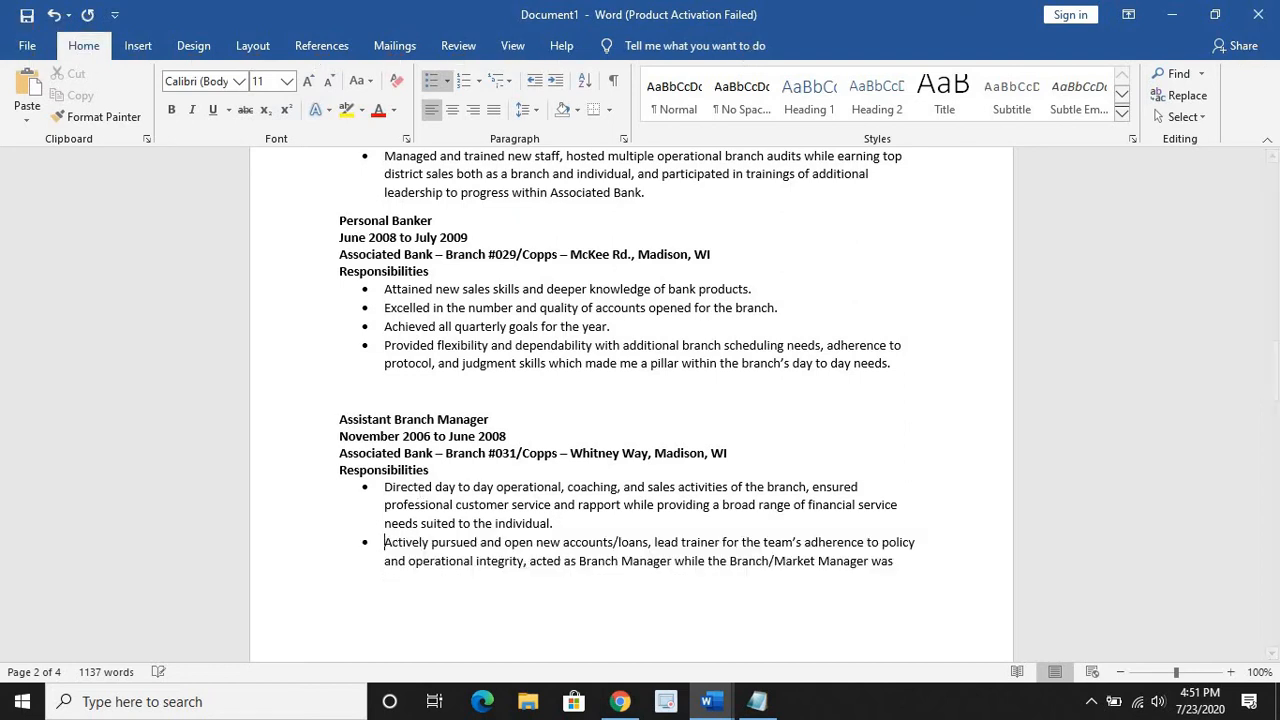
- Remove the indent before the title line of the Personal Banker entry dated May 2004 to November 2006
scroll(600, 520, "down", 3)
scroll(622, 504, "down", 4)
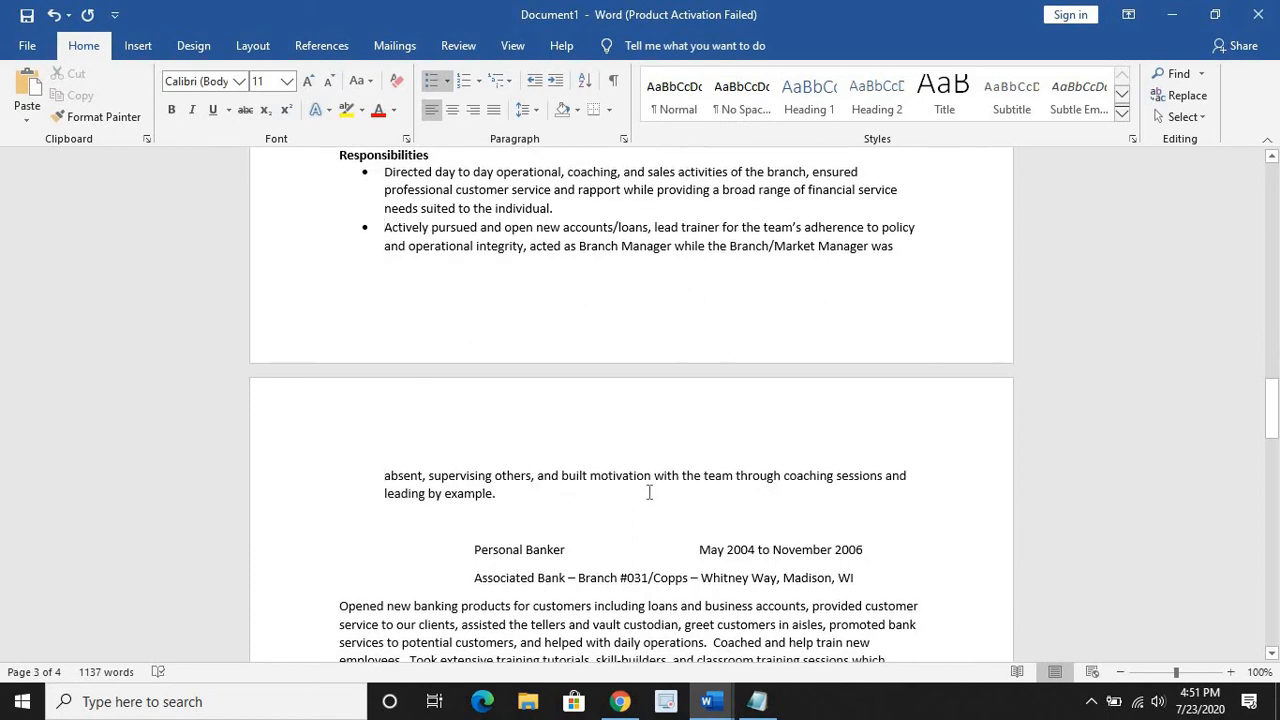
scroll(649, 492, "up", 4)
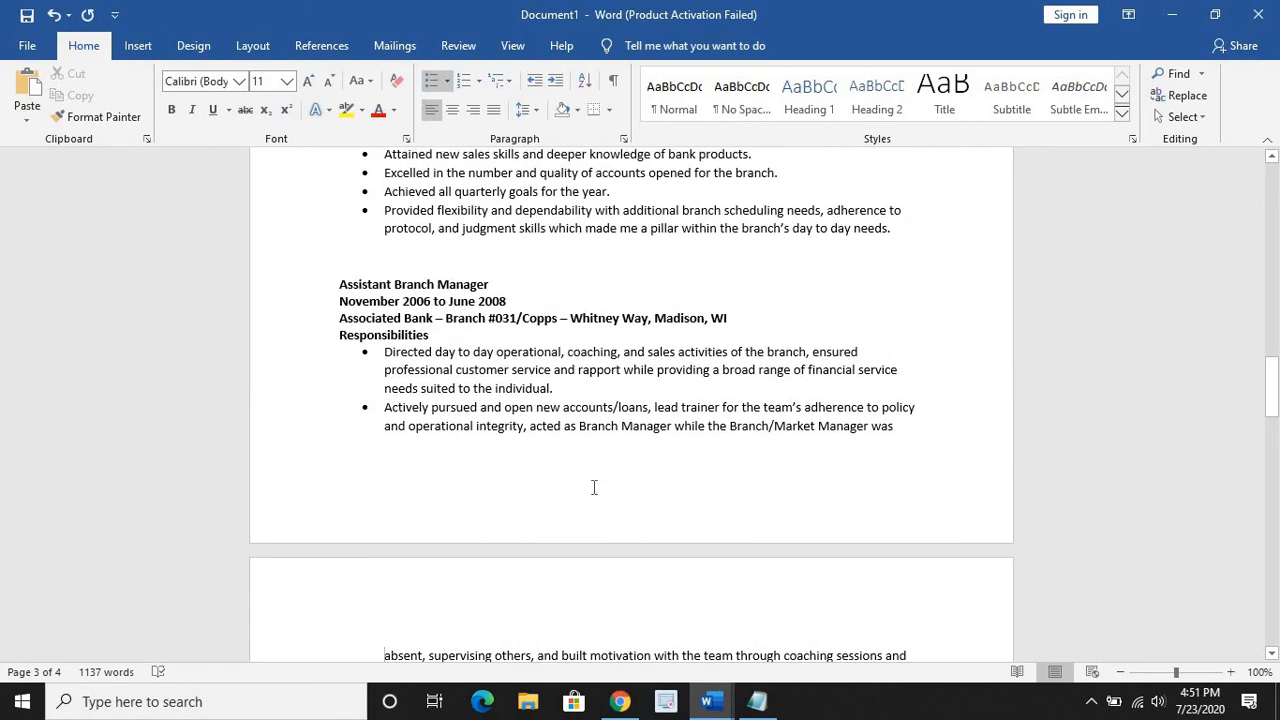
scroll(593, 487, "down", 10)
left_click(474, 283)
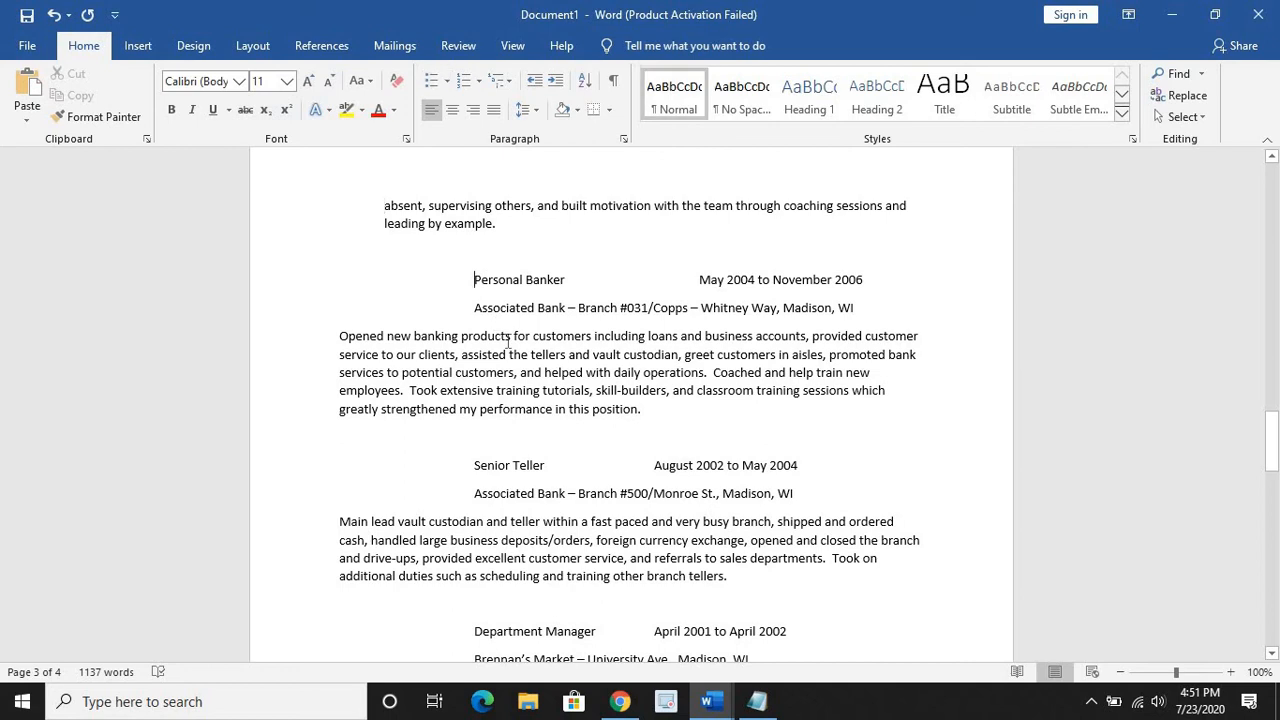
key("BackSpace")
key("BackSpace")
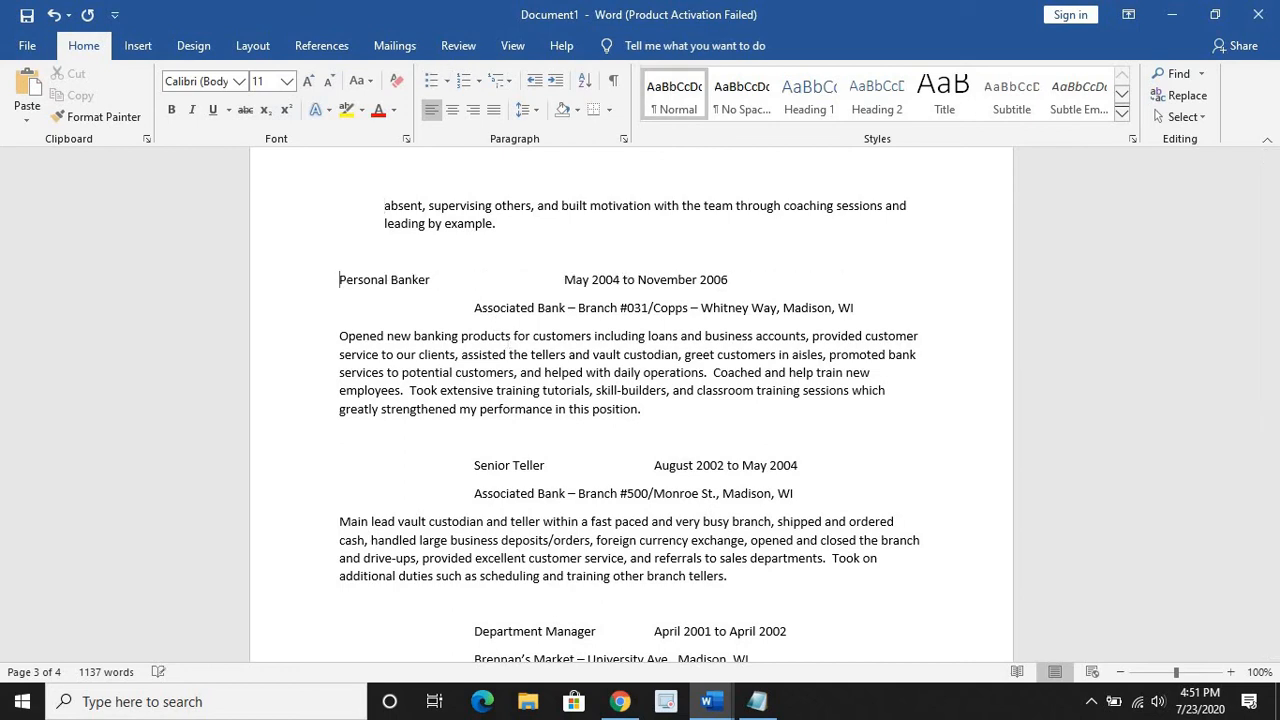
- Put "May 2004 to November 2006" on its own line under Personal Banker and remove the indent before the employer line
left_click(563, 281)
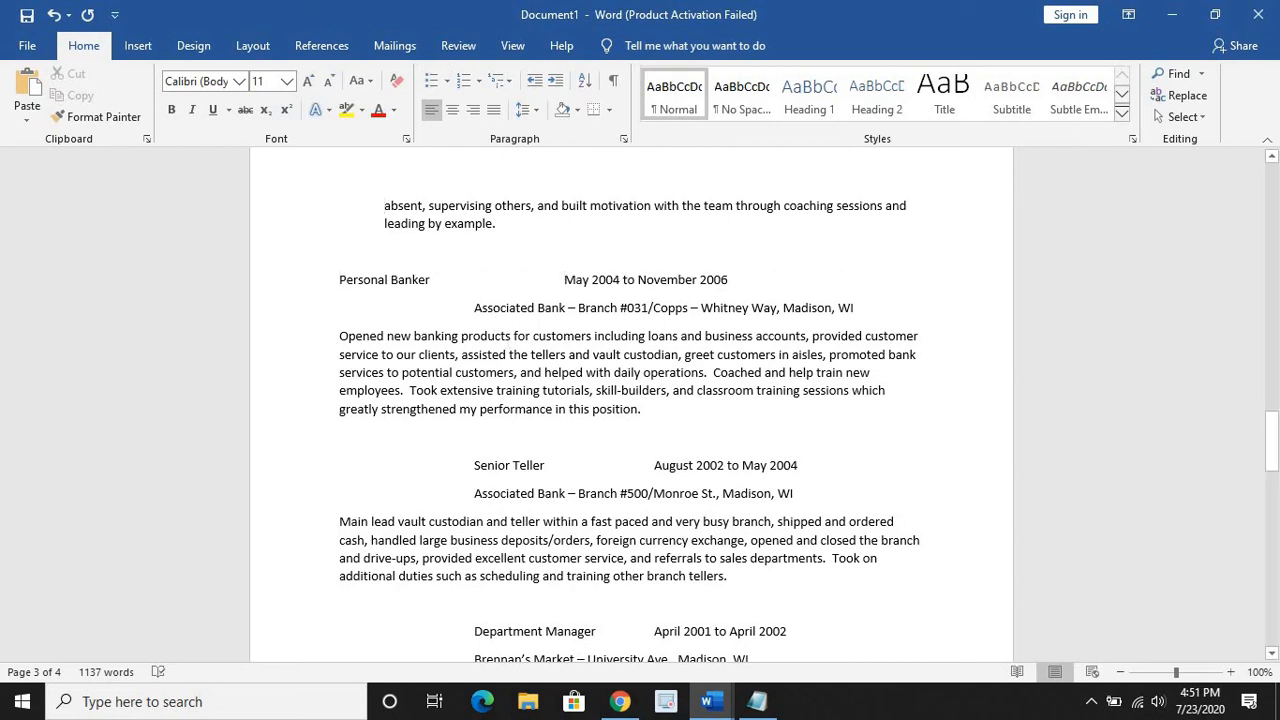
key("Return")
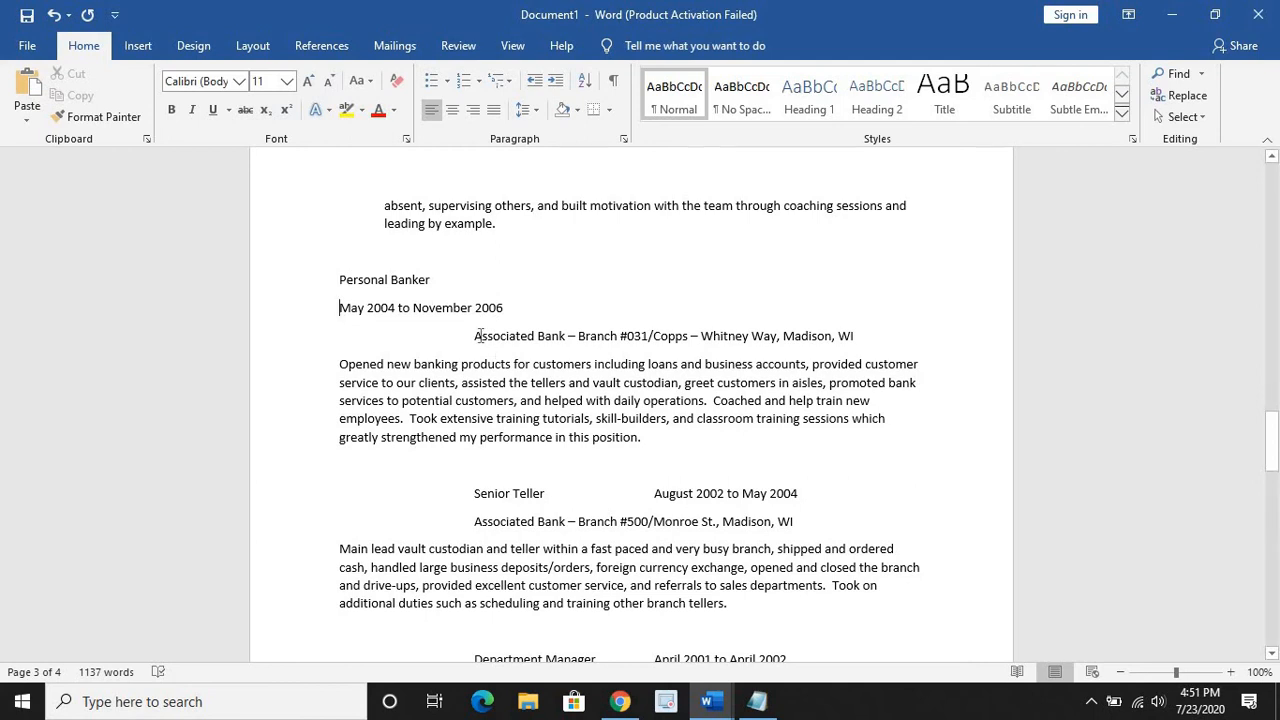
key("BackSpace")
key("BackSpace")
key("BackSpace")
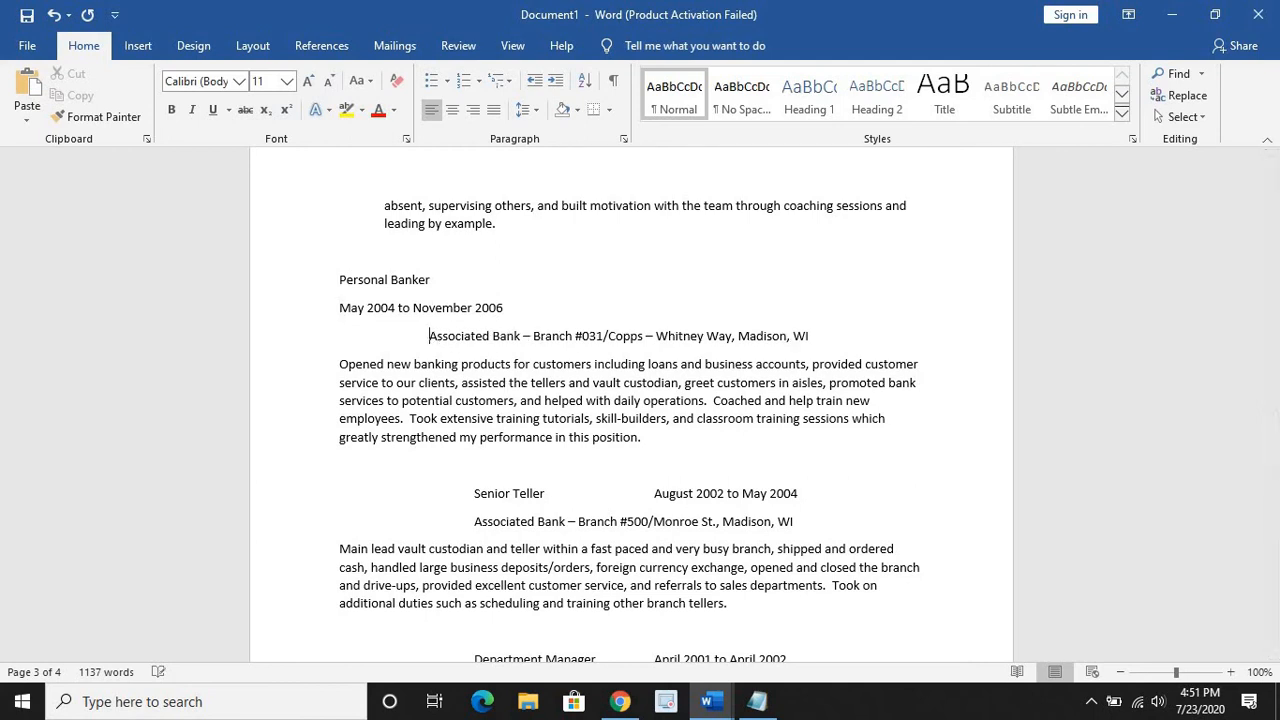
- Add a "Responsibilities" line to the May 2004 Personal Banker entry and format its four heading lines as bold No Spacing
left_click(755, 336)
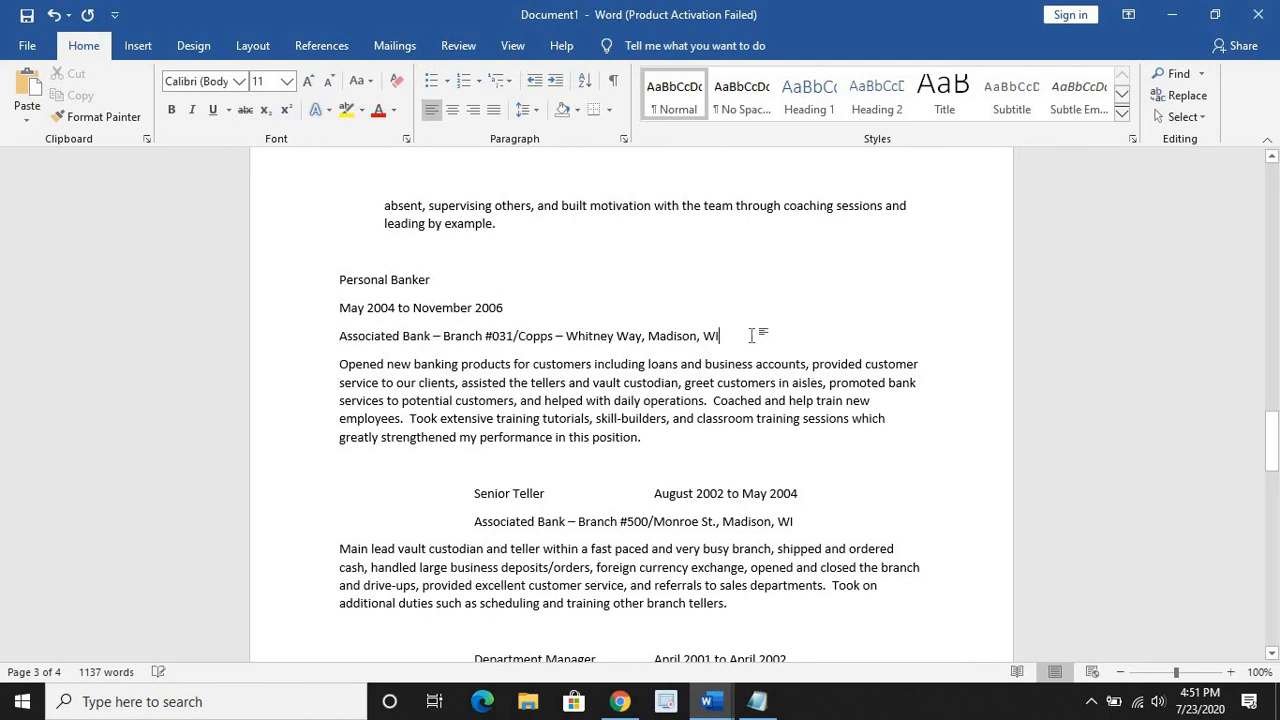
key("Return")
type("Respo")
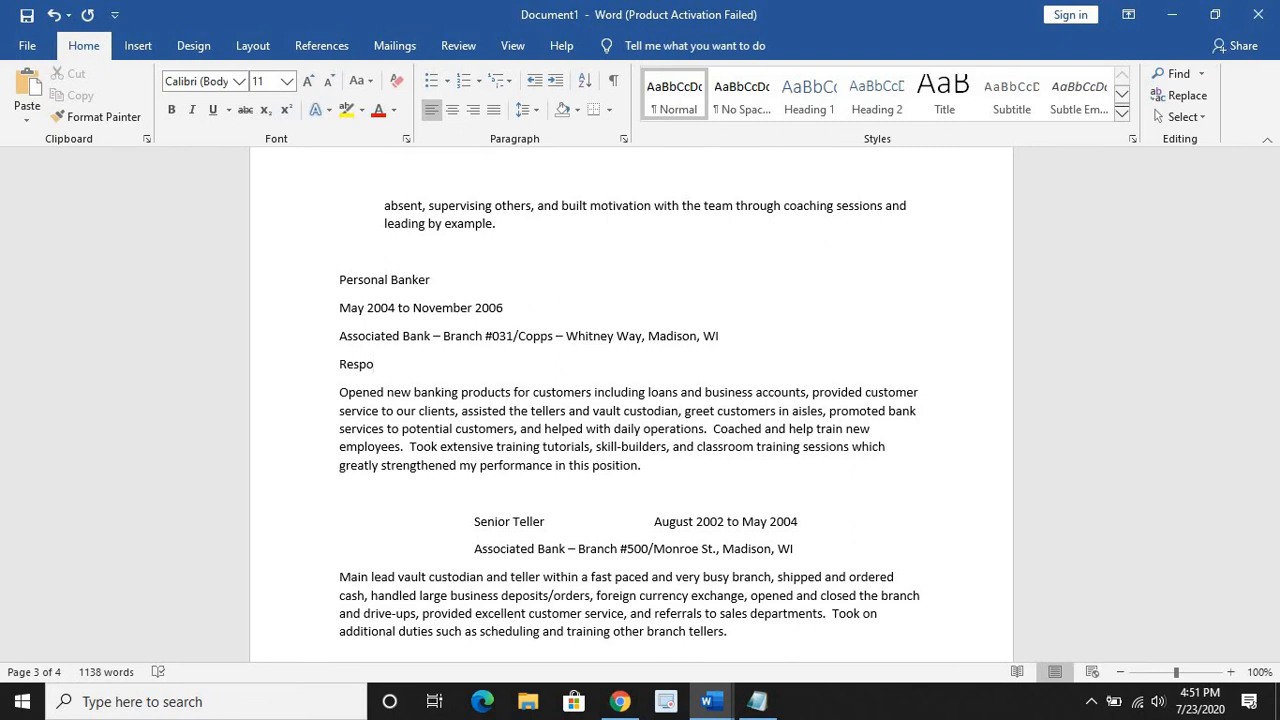
type("nsibilioties")
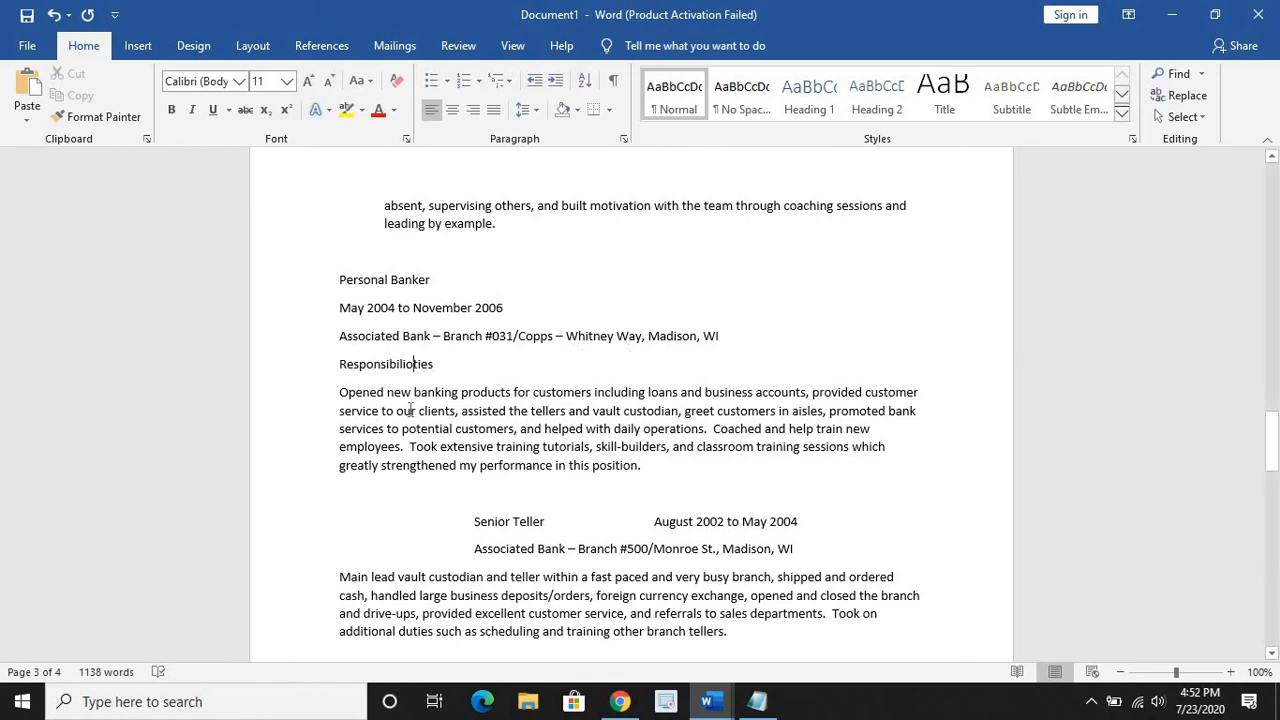
key("BackSpace")
left_click(442, 366)
left_click(341, 281, "shift")
left_click(741, 95)
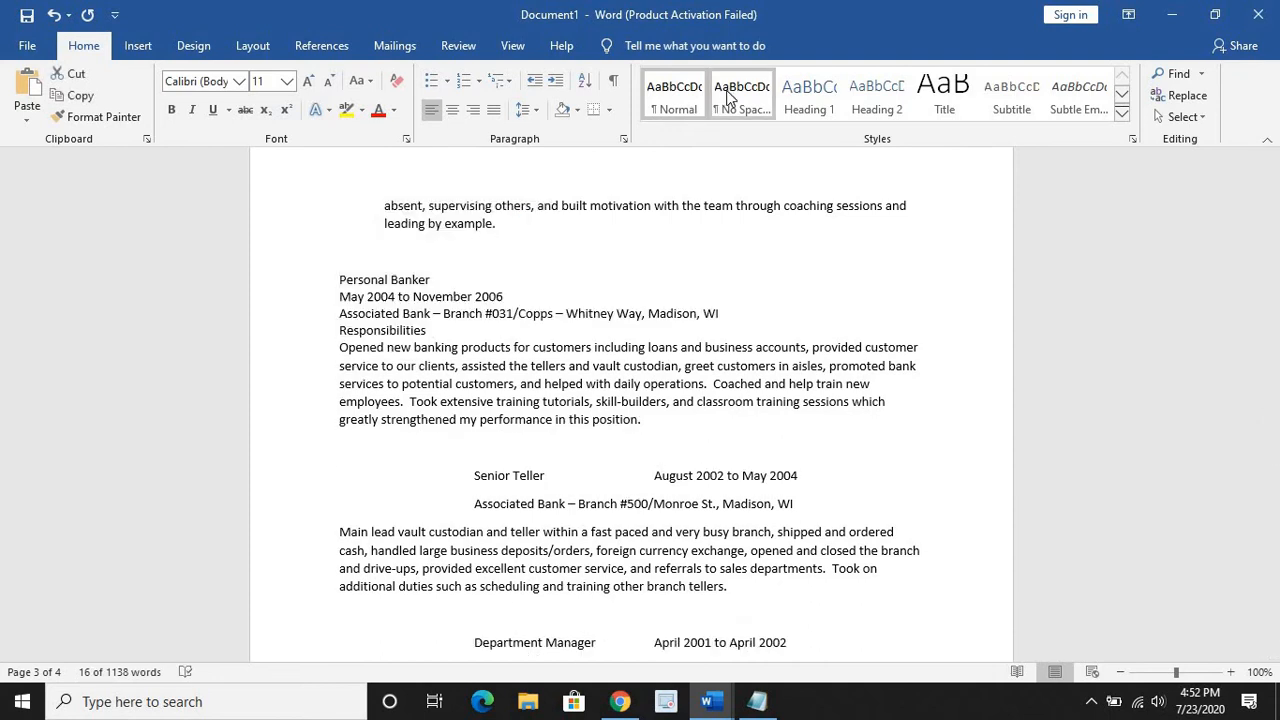
key("ctrl+b")
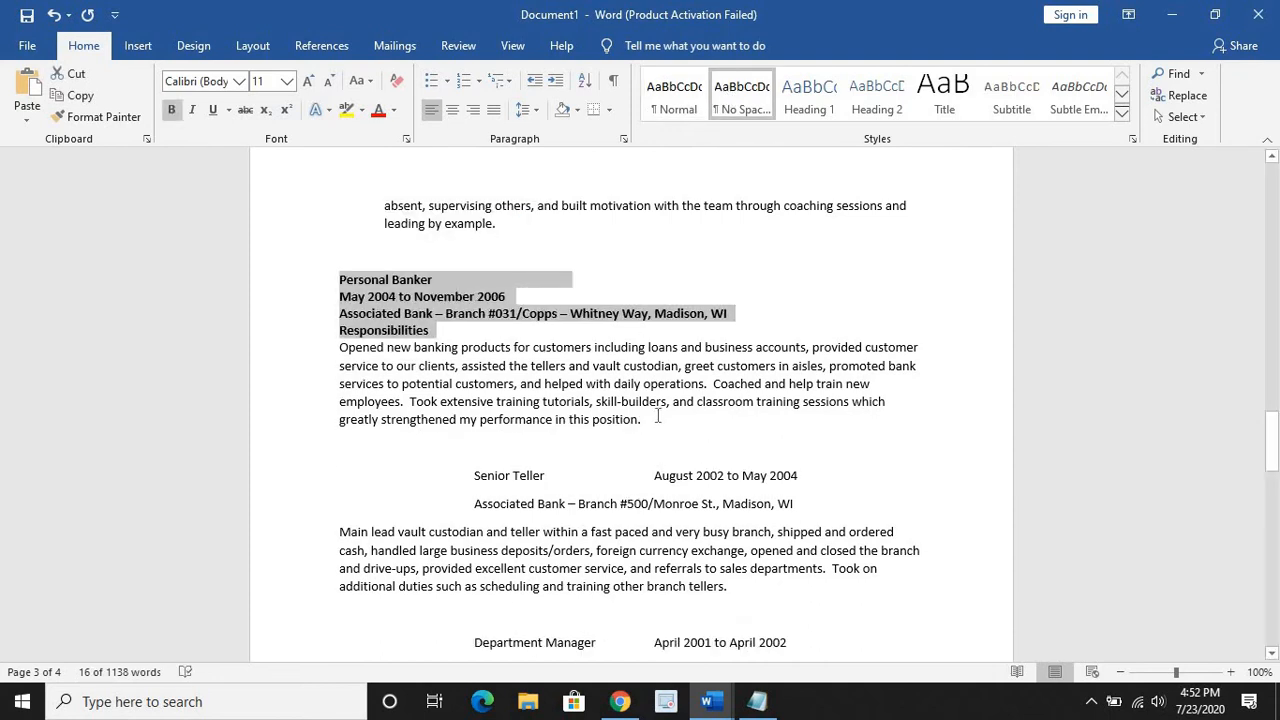
- Turn the May 2004 Personal Banker description into a bulleted list, ending the first bullet at "business accounts." and starting the second with "Provided"
triple_click(444, 368)
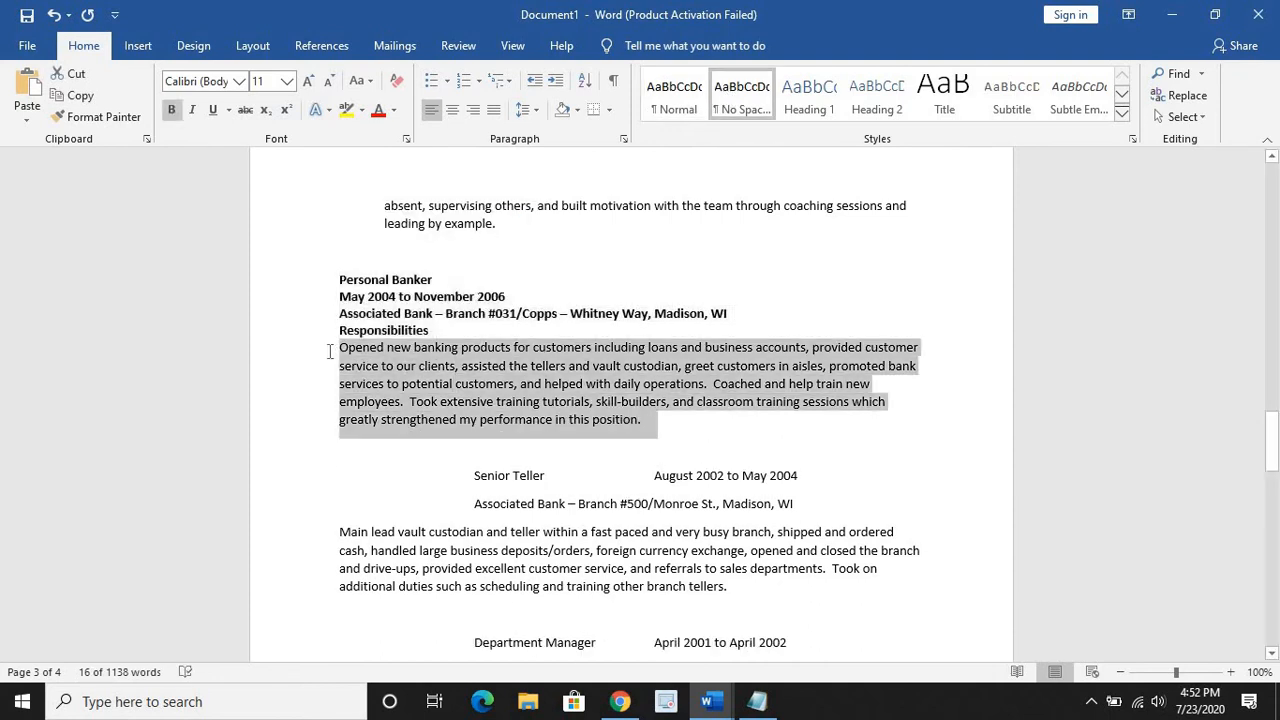
left_click(432, 80)
left_click(671, 420)
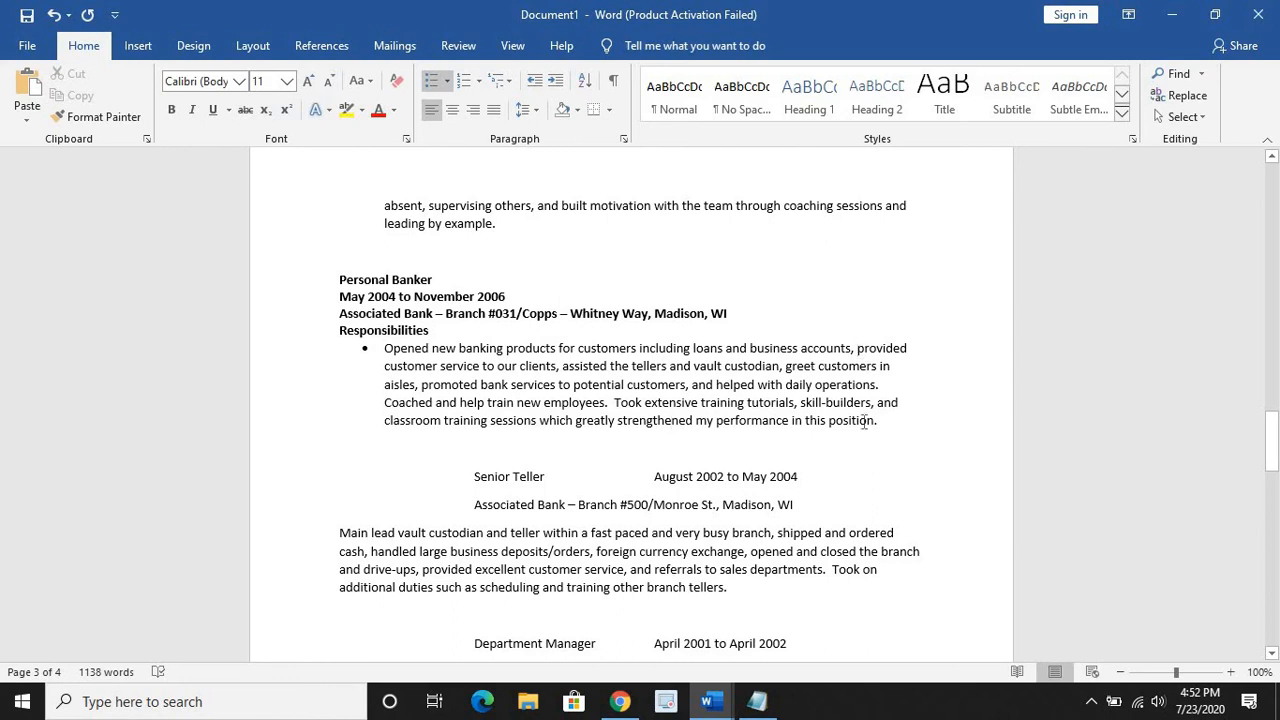
key("BackSpace")
key("BackSpace")
type(".")
key("Return")
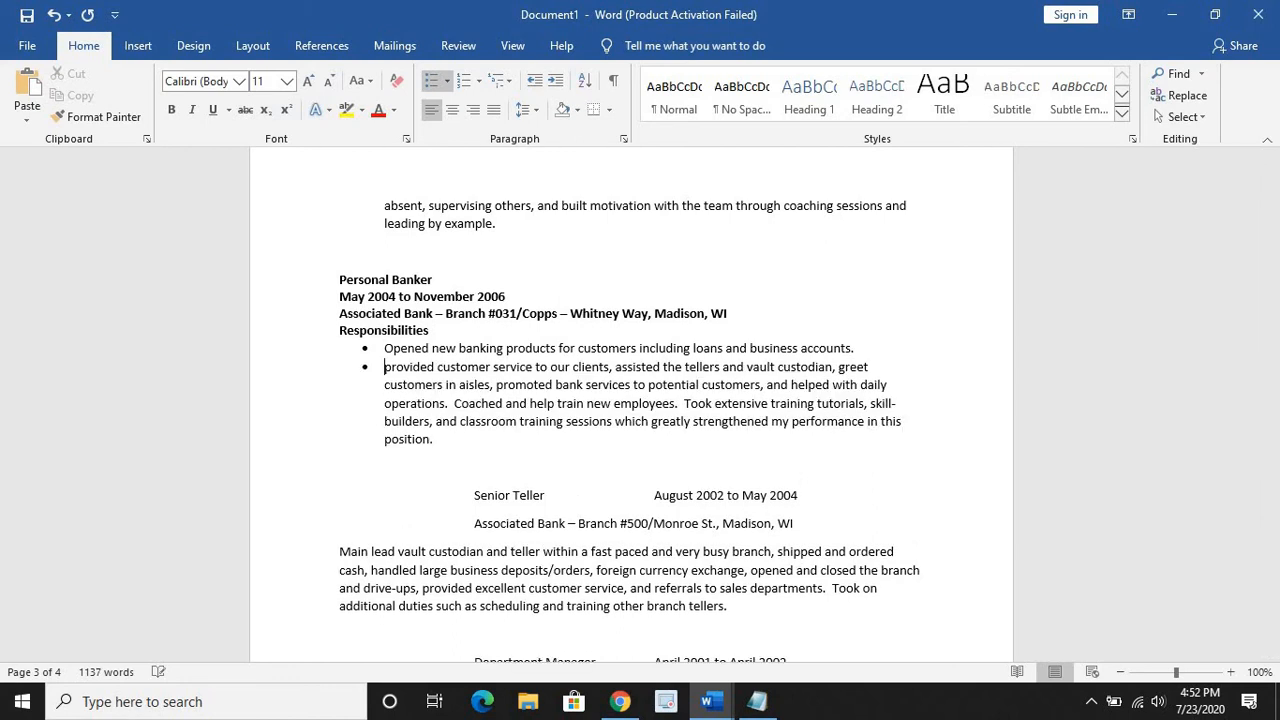
key("Delete")
type("P")
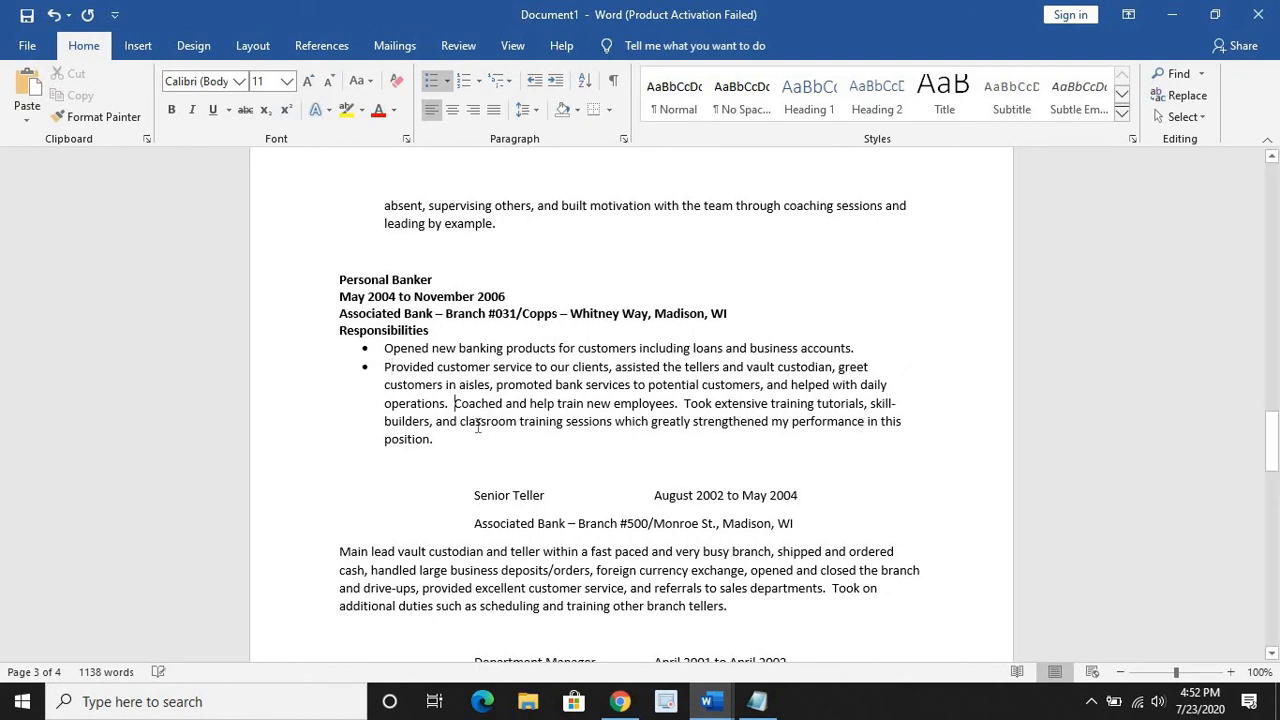
- Start separate bullets at "Coached and help train new employees" and "Took extensive training tutorials" in the May 2004 Personal Banker entry
key("Return")
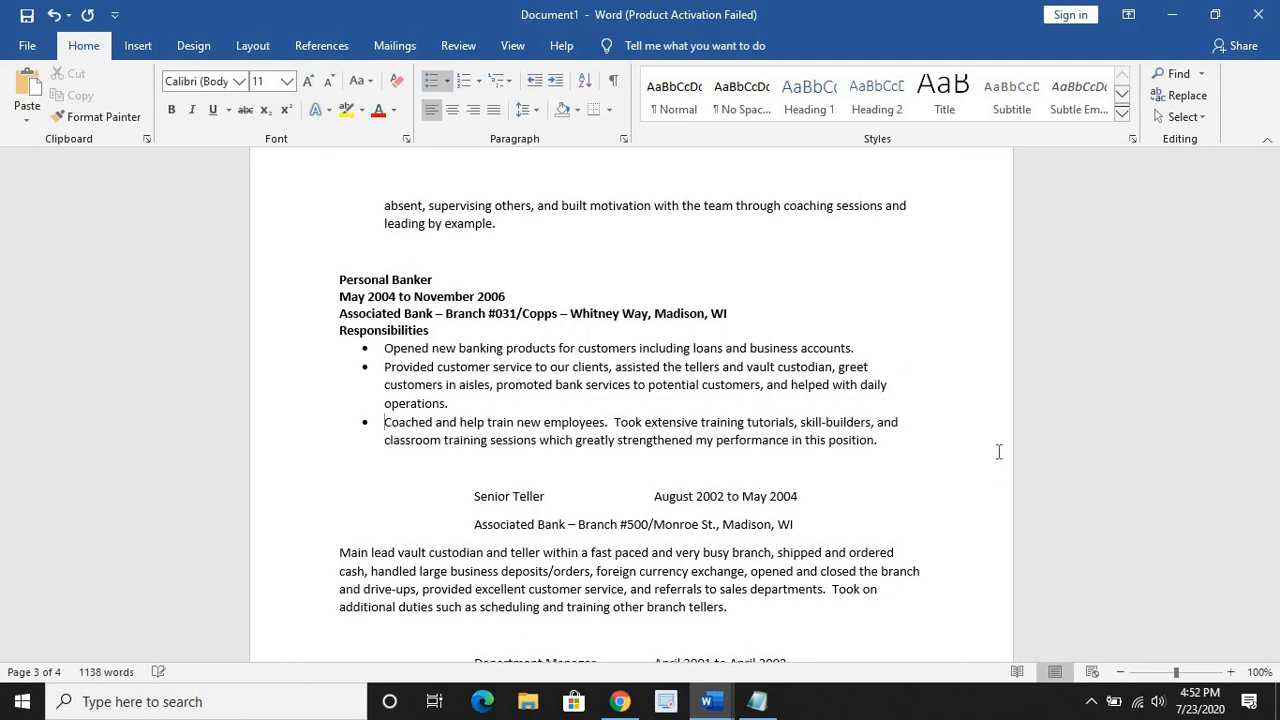
left_click(614, 421)
key("Return")
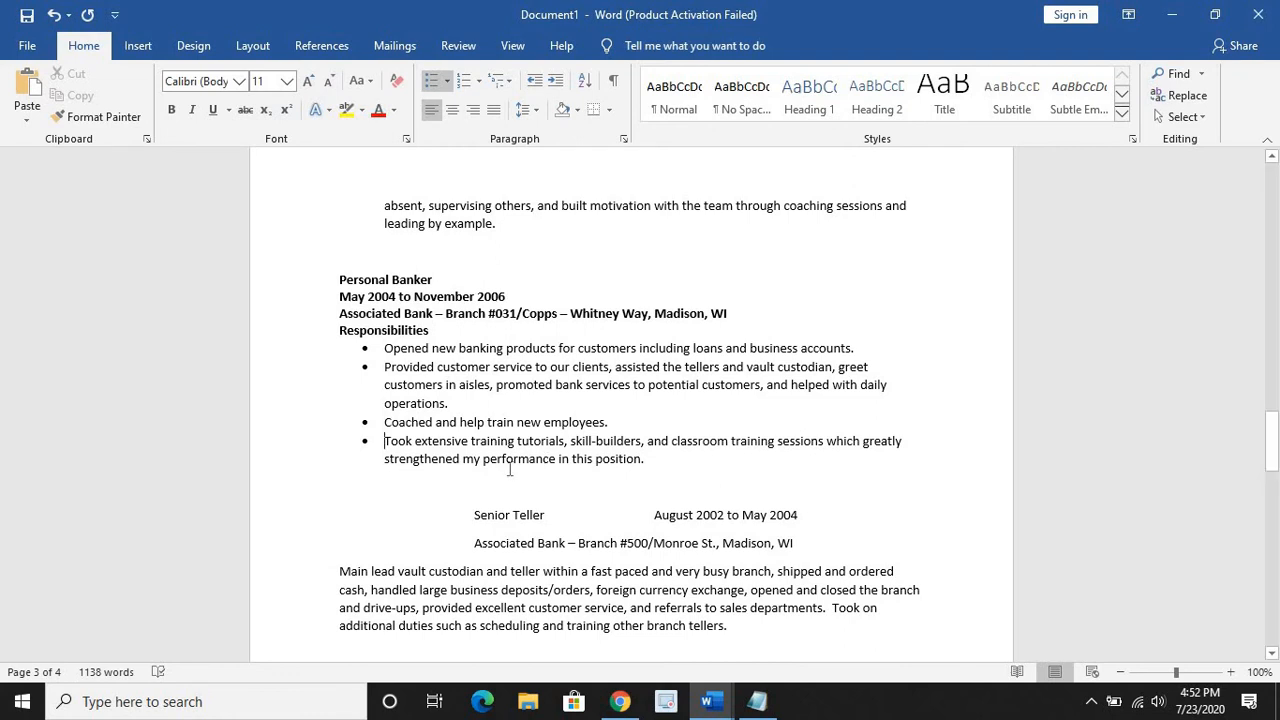
- Remove the indent before the Senior Teller title line
scroll(606, 474, "down", 5)
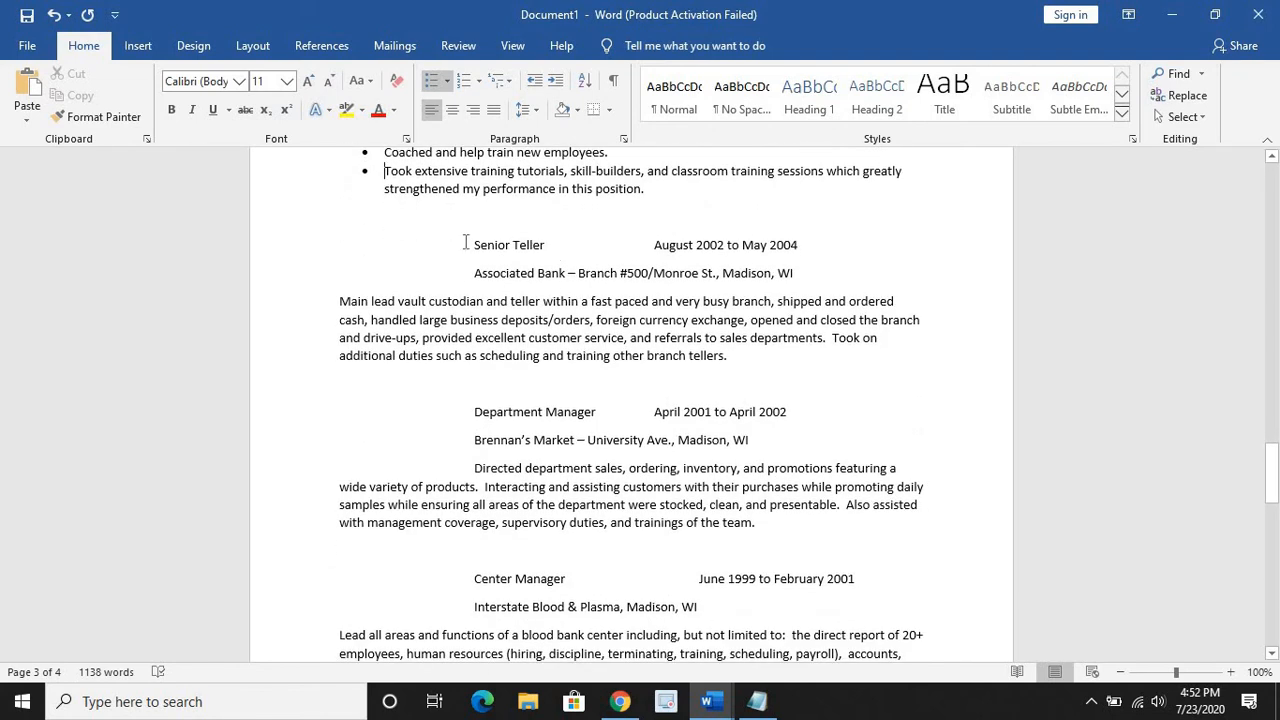
left_click(465, 243)
key("BackSpace")
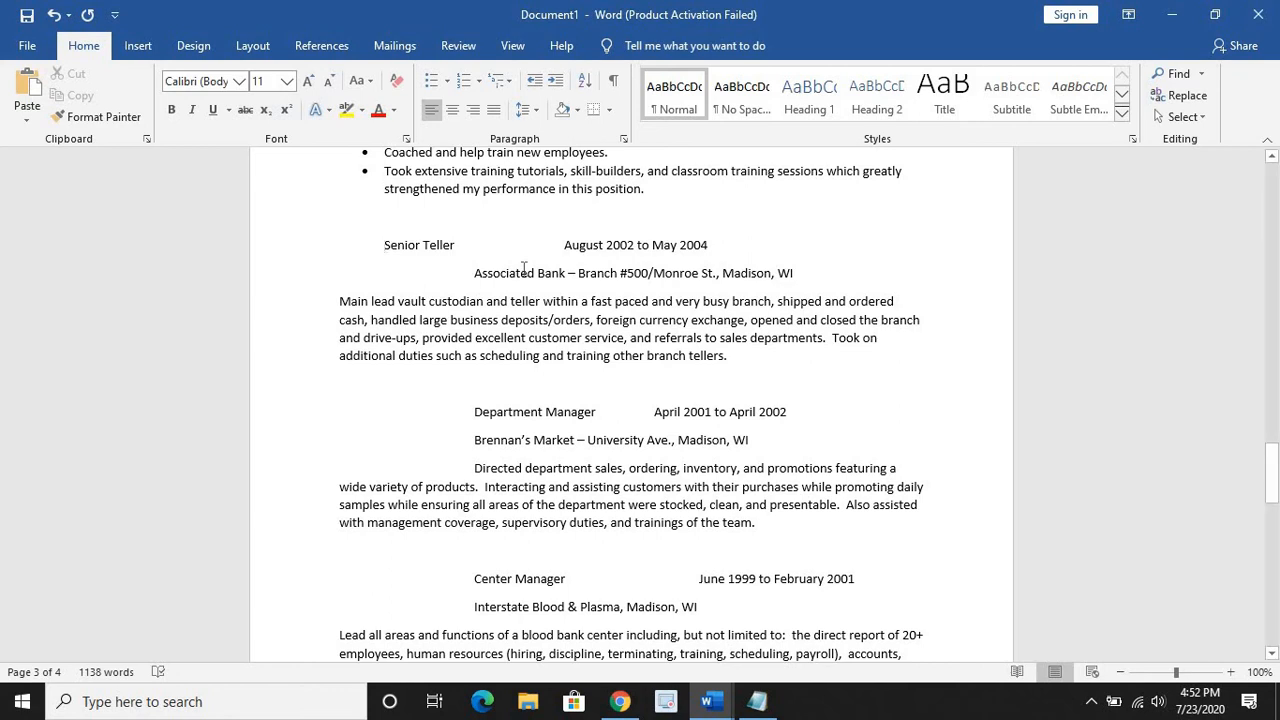
key("BackSpace")
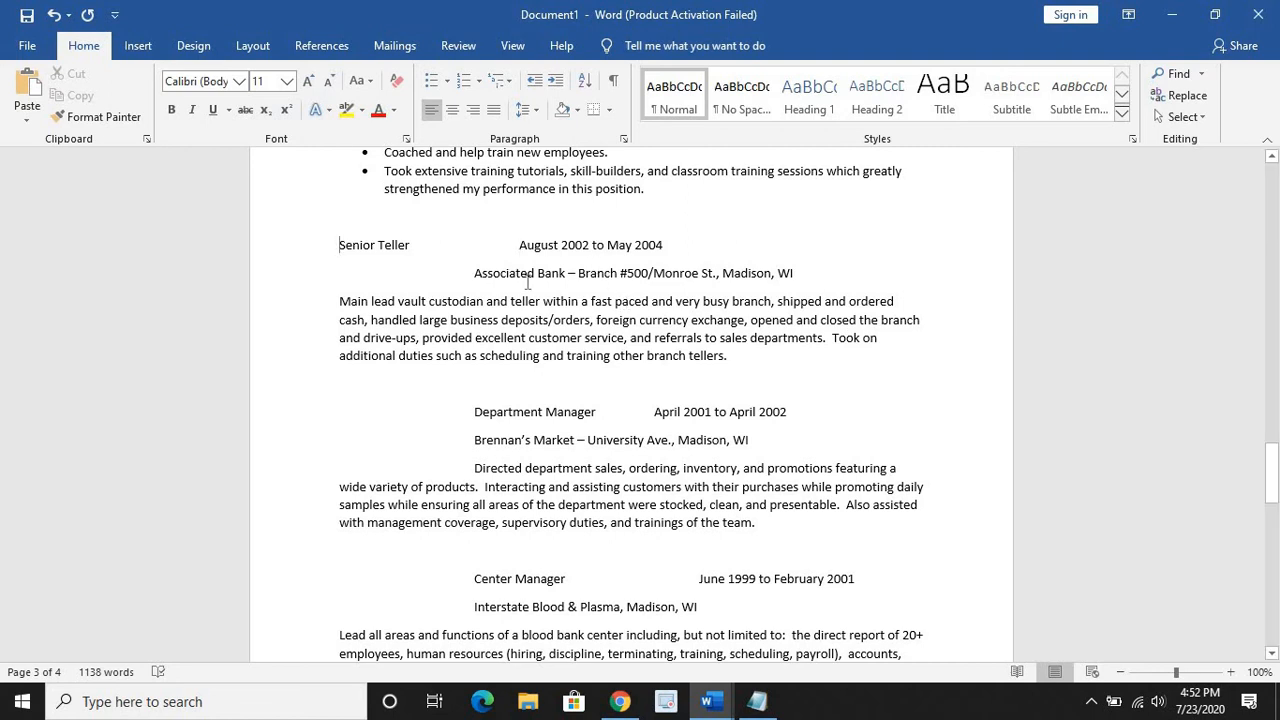
- Delete the June 1998 Assistant Manager entry and the Center Manager entry, both at Interstate Blood & Plasma
scroll(612, 308, "down", 20)
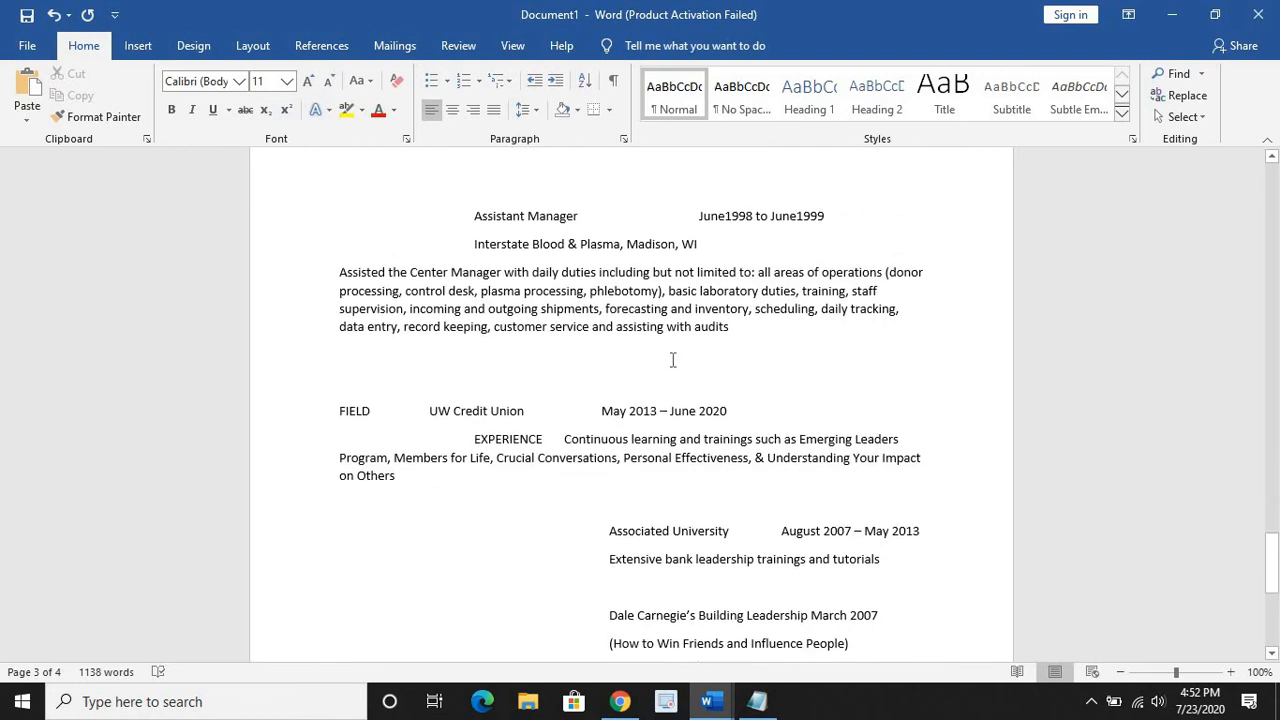
scroll(675, 375, "up", 8)
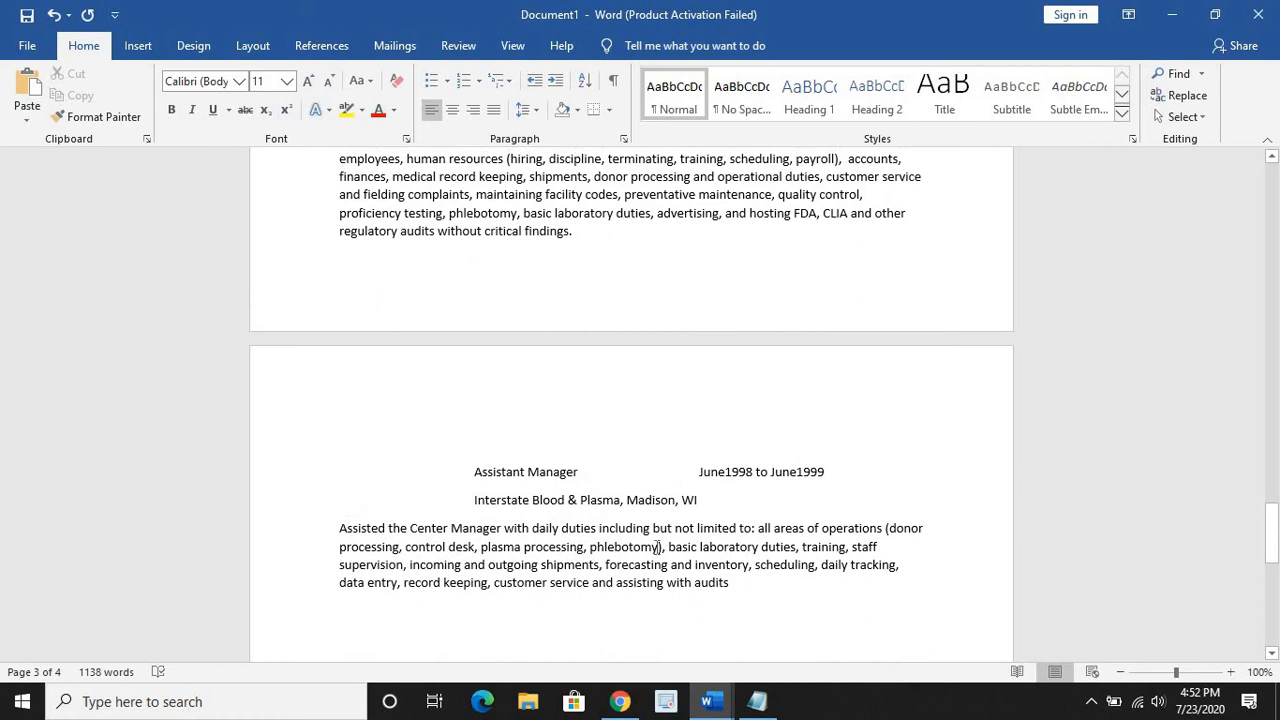
left_click_drag(730, 583, 476, 441)
key("Delete")
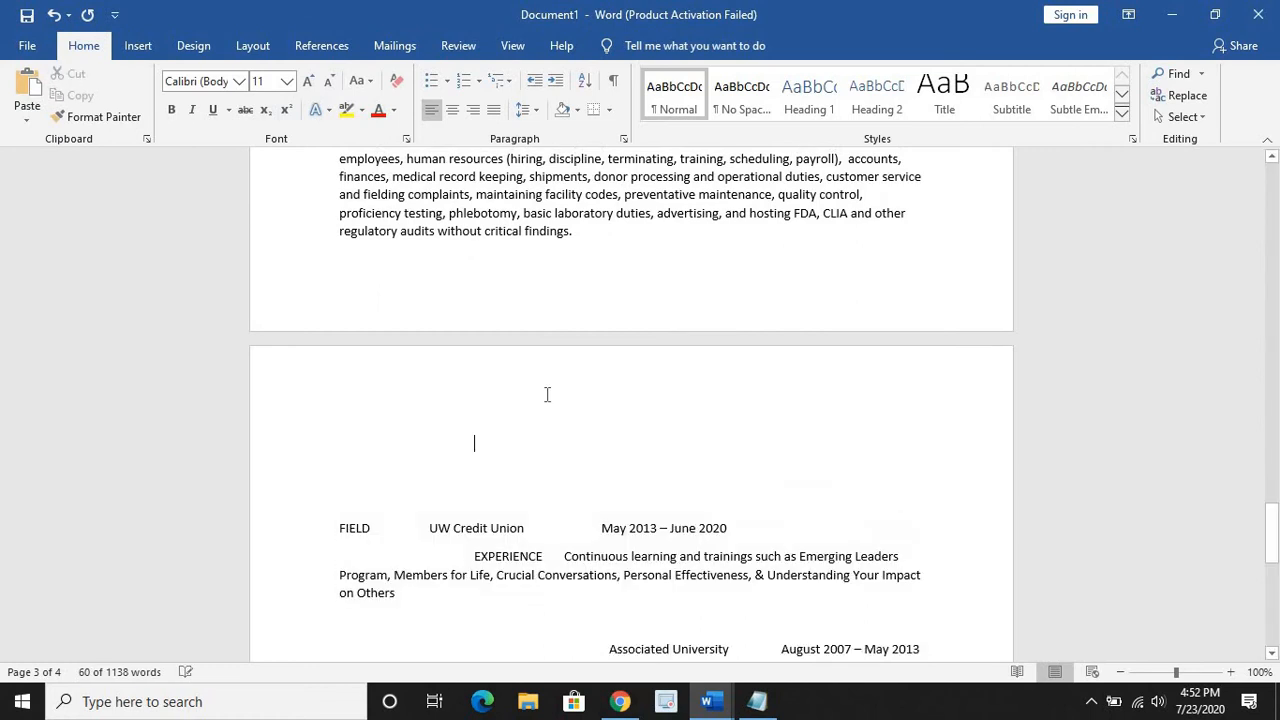
scroll(543, 457, "up", 5)
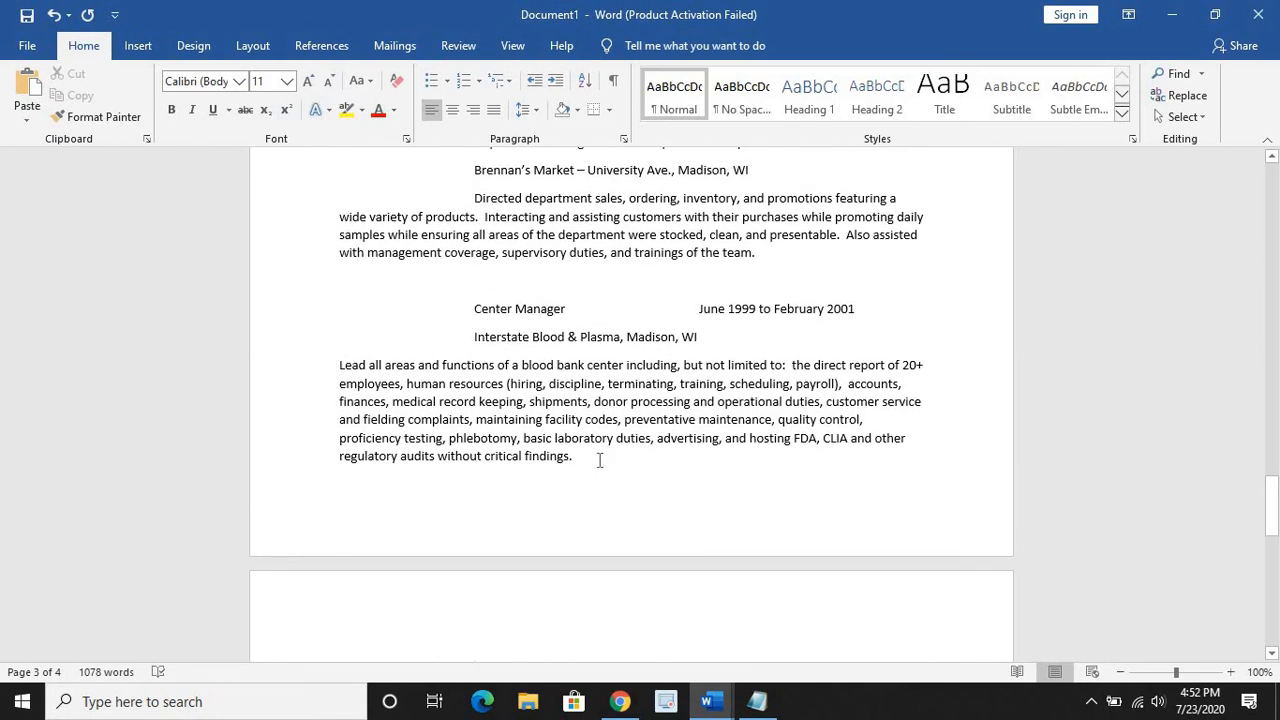
left_click_drag(599, 459, 325, 315)
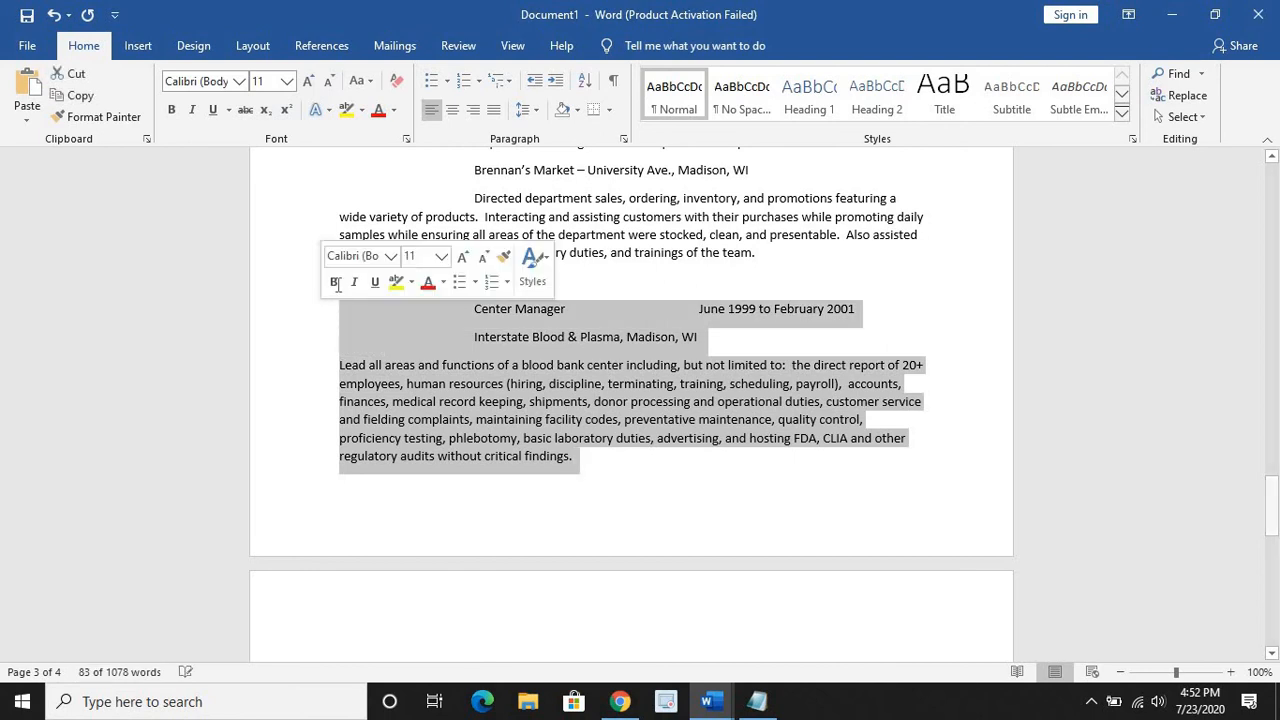
key("Delete")
- Delete the Department Manager entry at Brennan's Market and the Senior Teller entry at Associated Bank
scroll(629, 466, "up", 4)
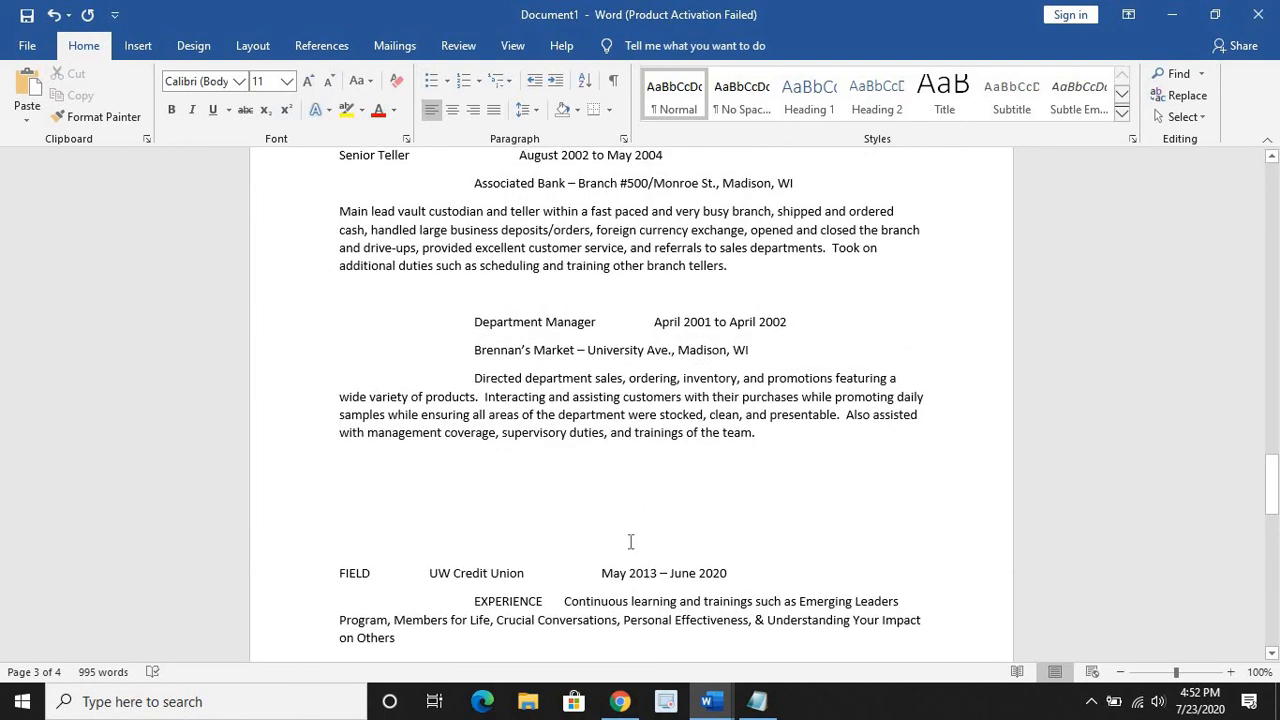
scroll(630, 541, "up", 3)
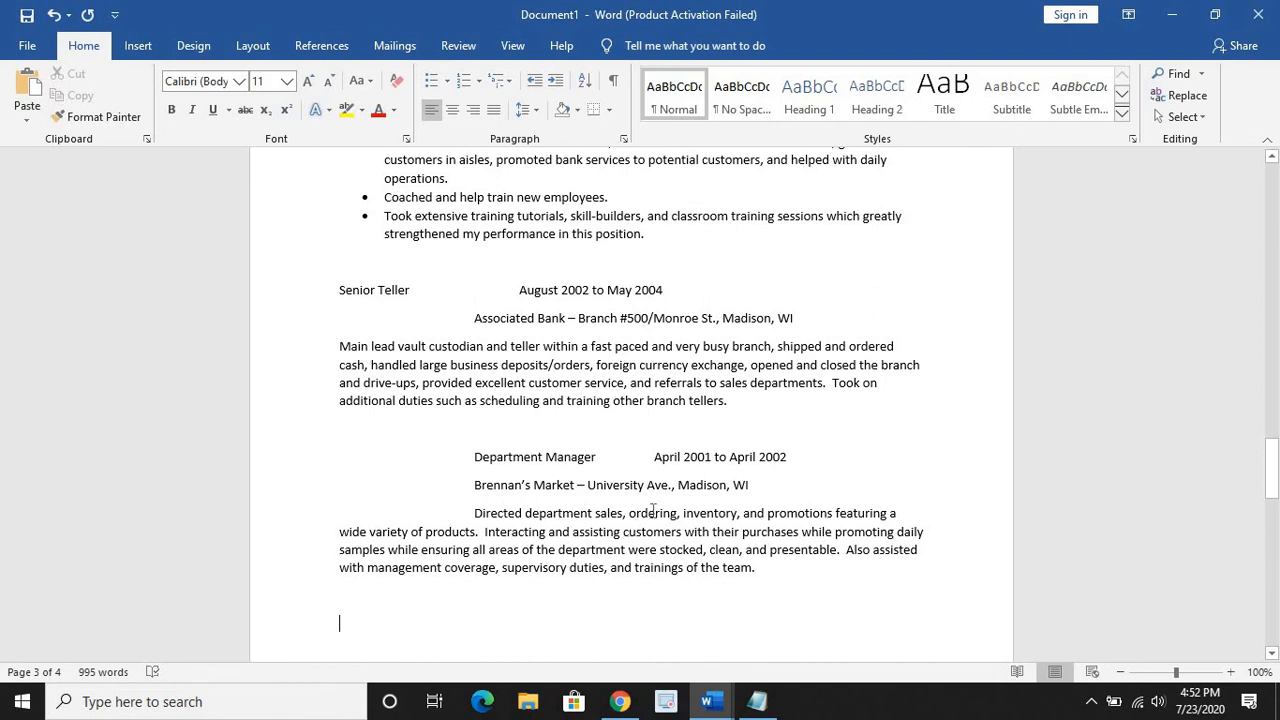
scroll(652, 511, "up", 1)
left_click_drag(757, 616, 271, 491)
key("Delete")
scroll(600, 480, "up", 3)
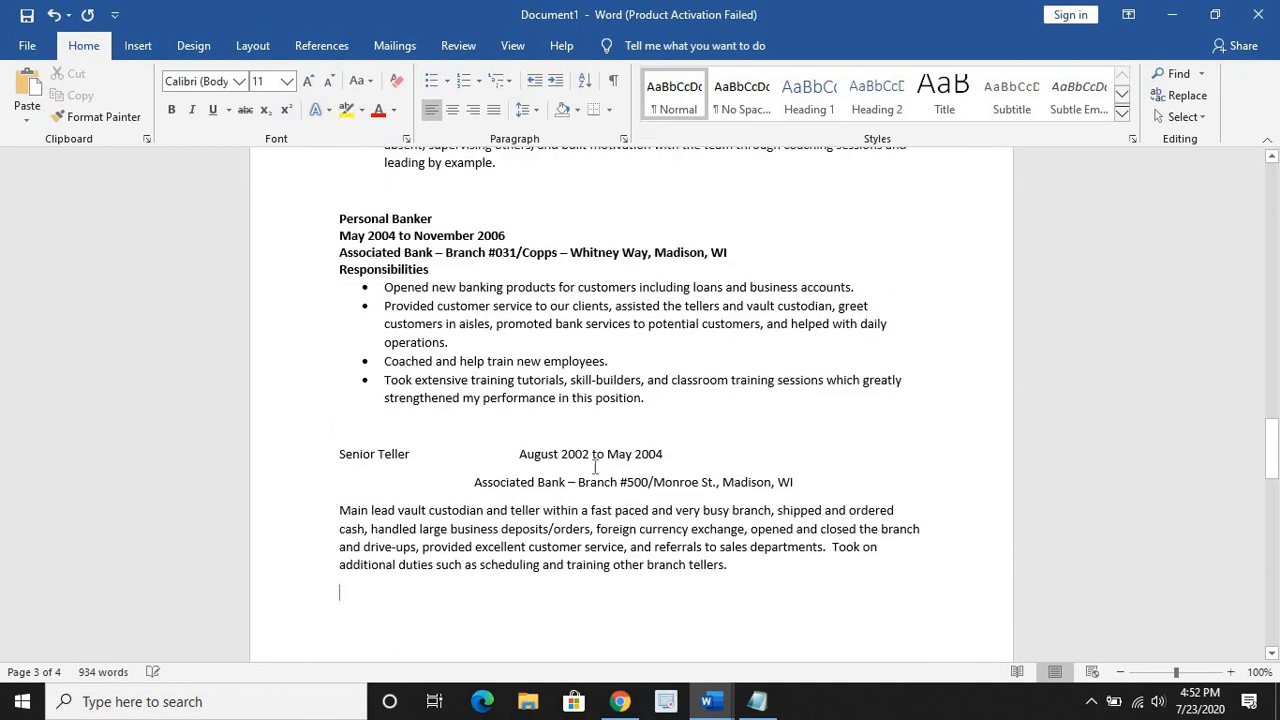
left_click_drag(733, 594, 273, 450)
key("Delete")
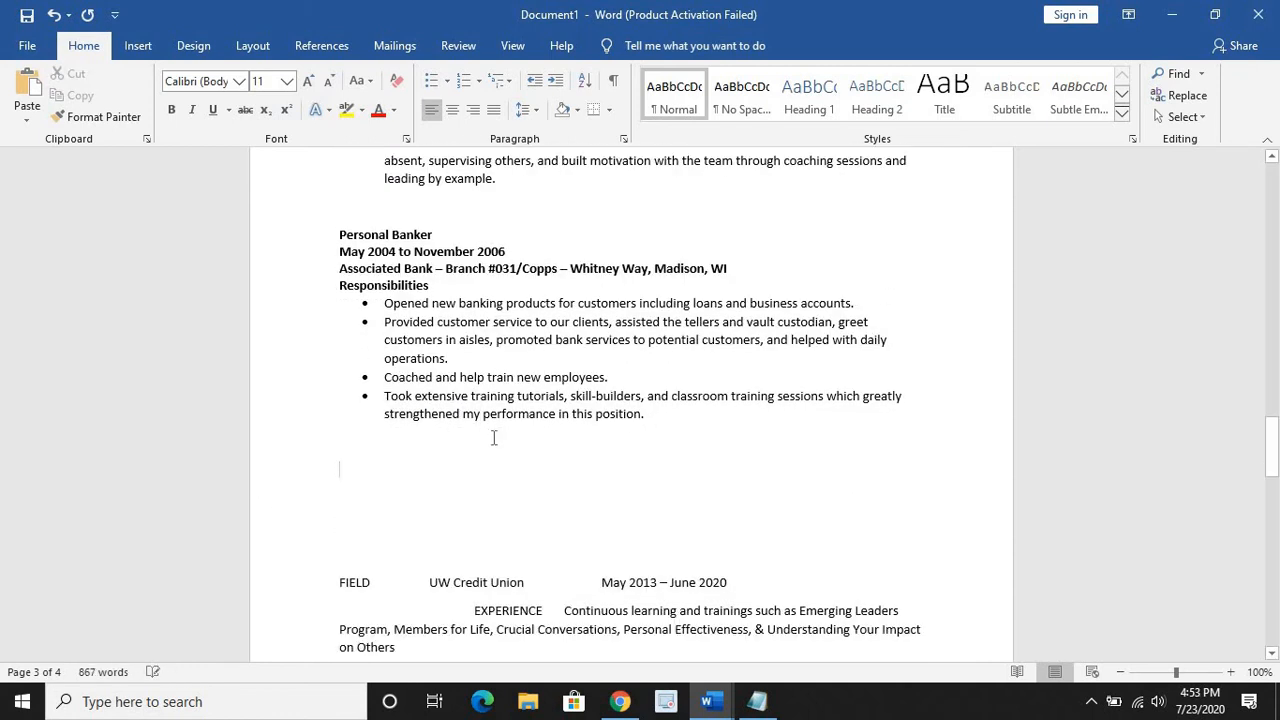
- Delete the "FIELD UW Credit Union May 2013 – June 2020" line and the surplus blank lines above EXPERIENCE
scroll(491, 437, "down", 3)
left_click(408, 373)
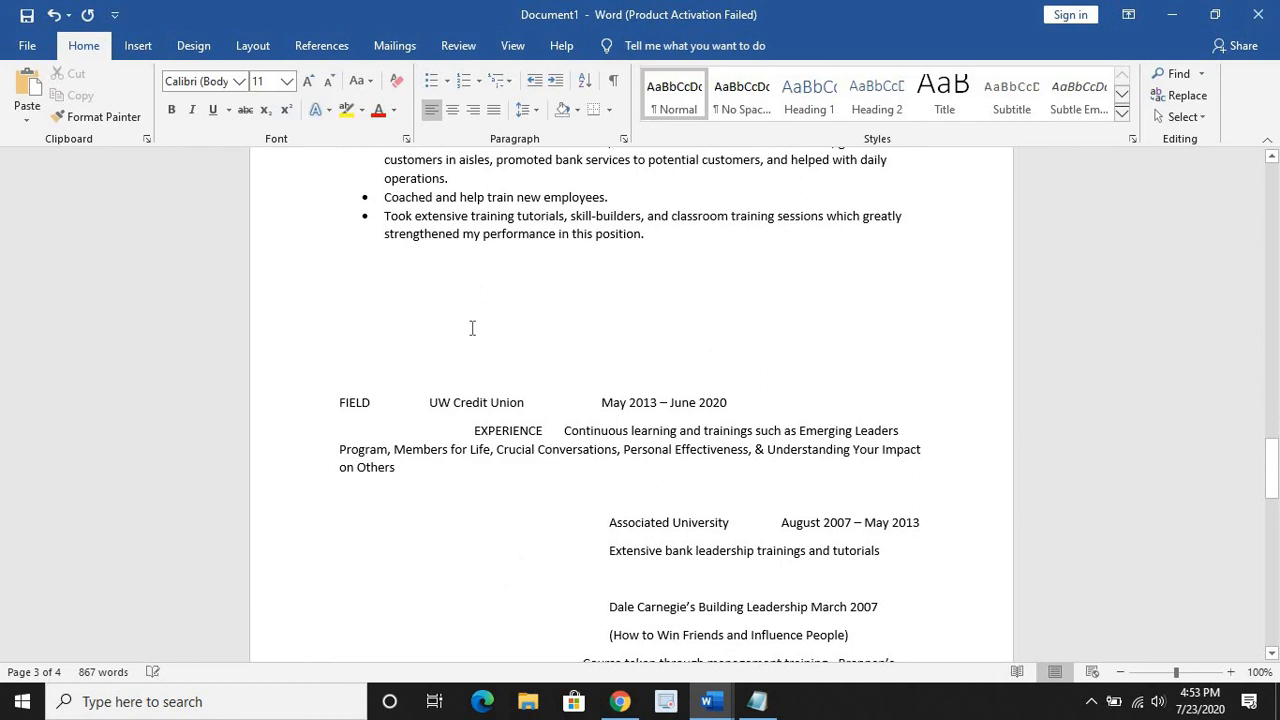
key("Delete")
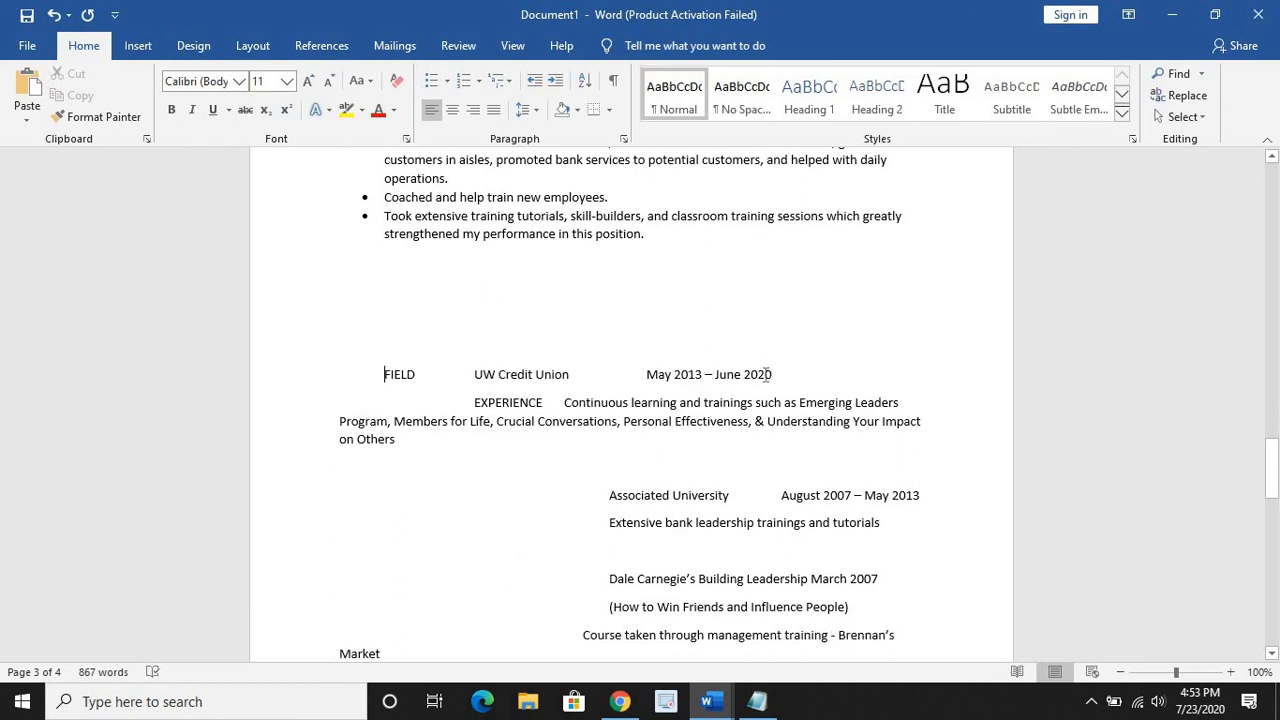
left_click_drag(767, 374, 384, 374)
key("Delete")
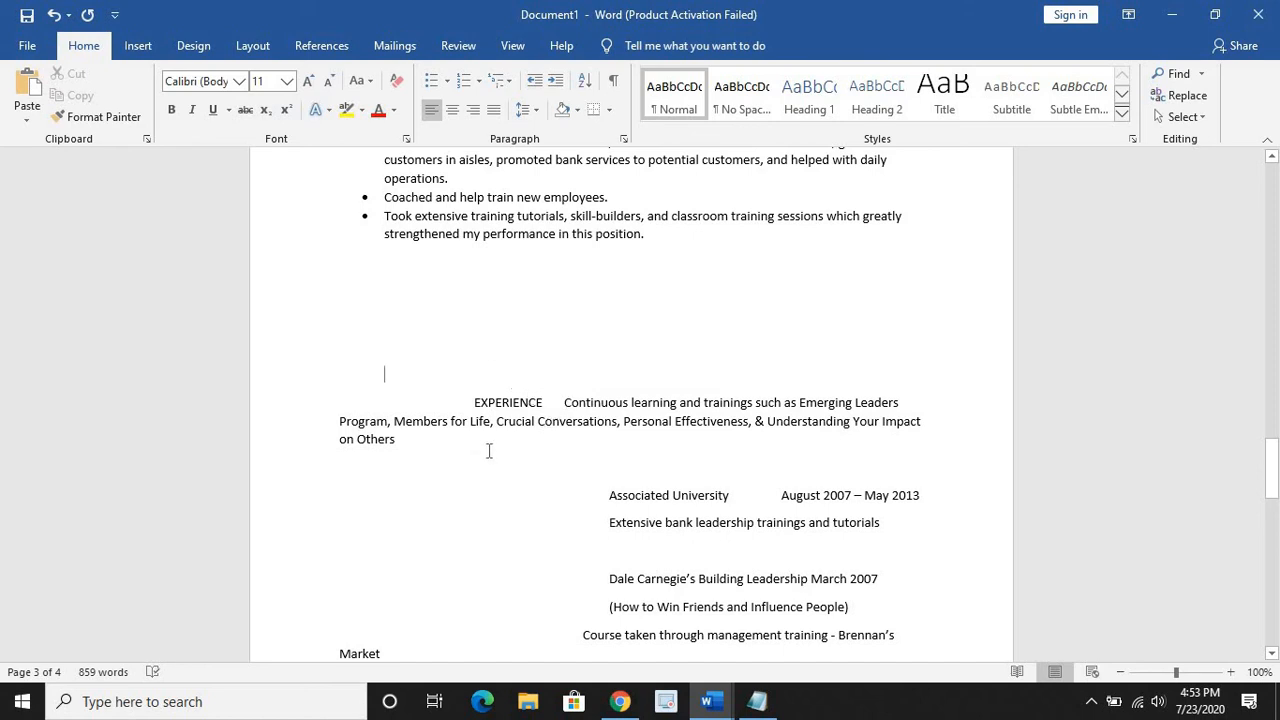
left_click_drag(462, 341, 481, 364)
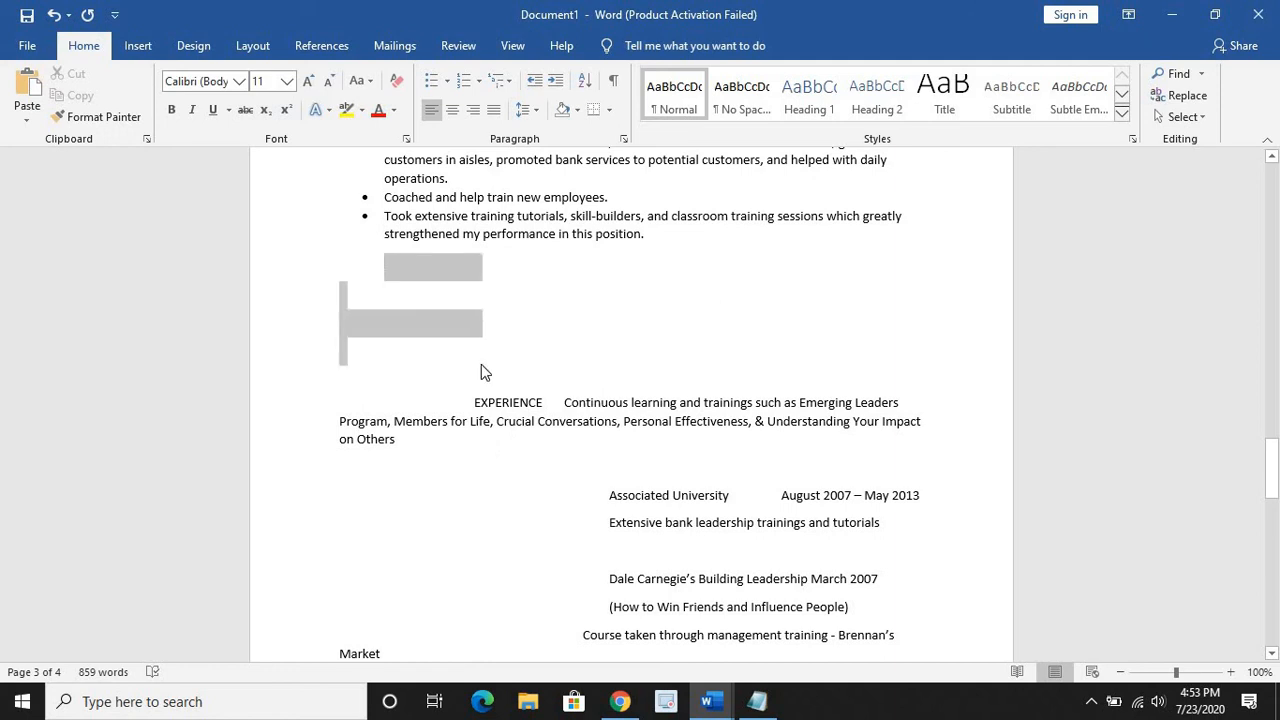
key("Delete")
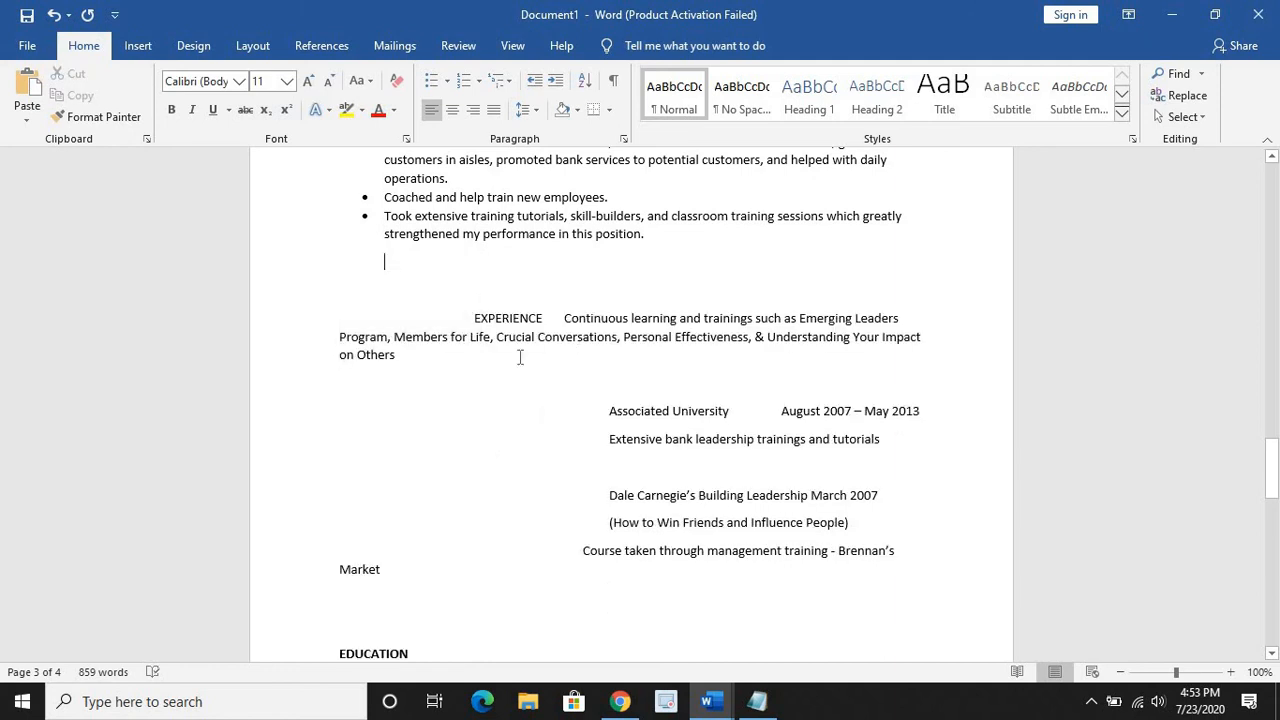
- Delete the training block from the EXPERIENCE line through the Dale Carnegie course taken at Brennan's Market
left_click_drag(407, 366, 350, 318)
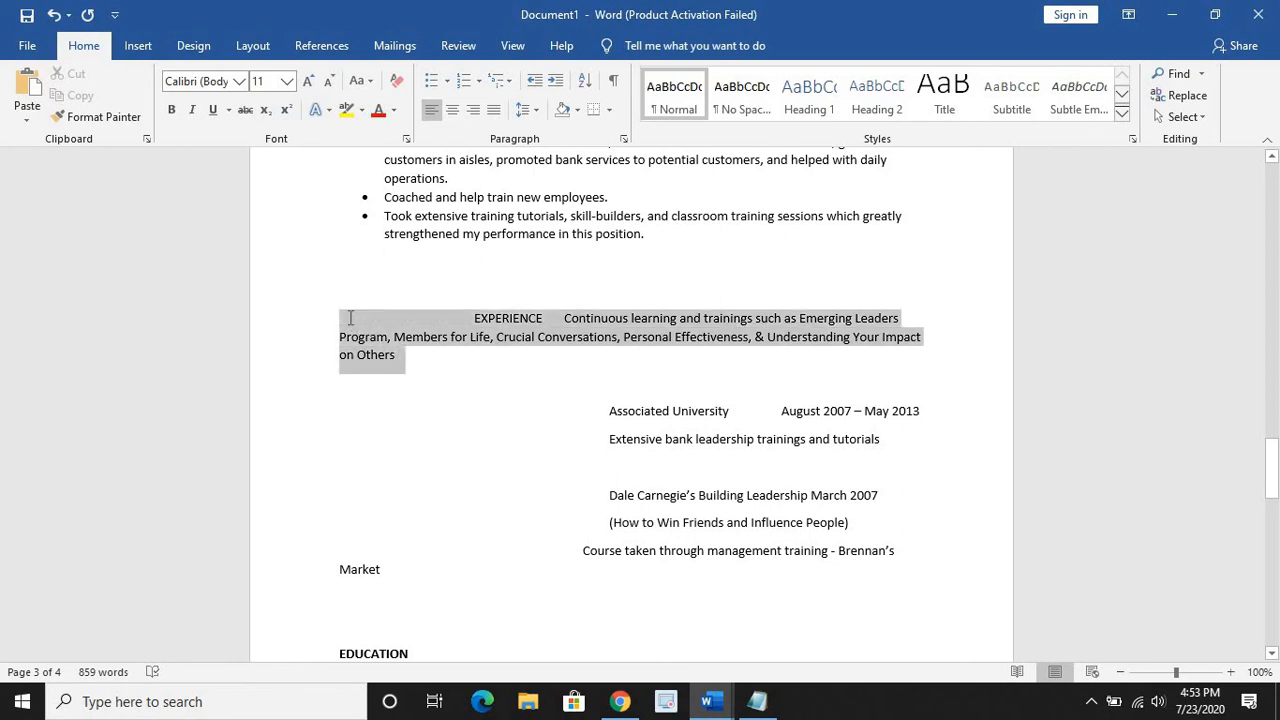
scroll(496, 374, "down", 2)
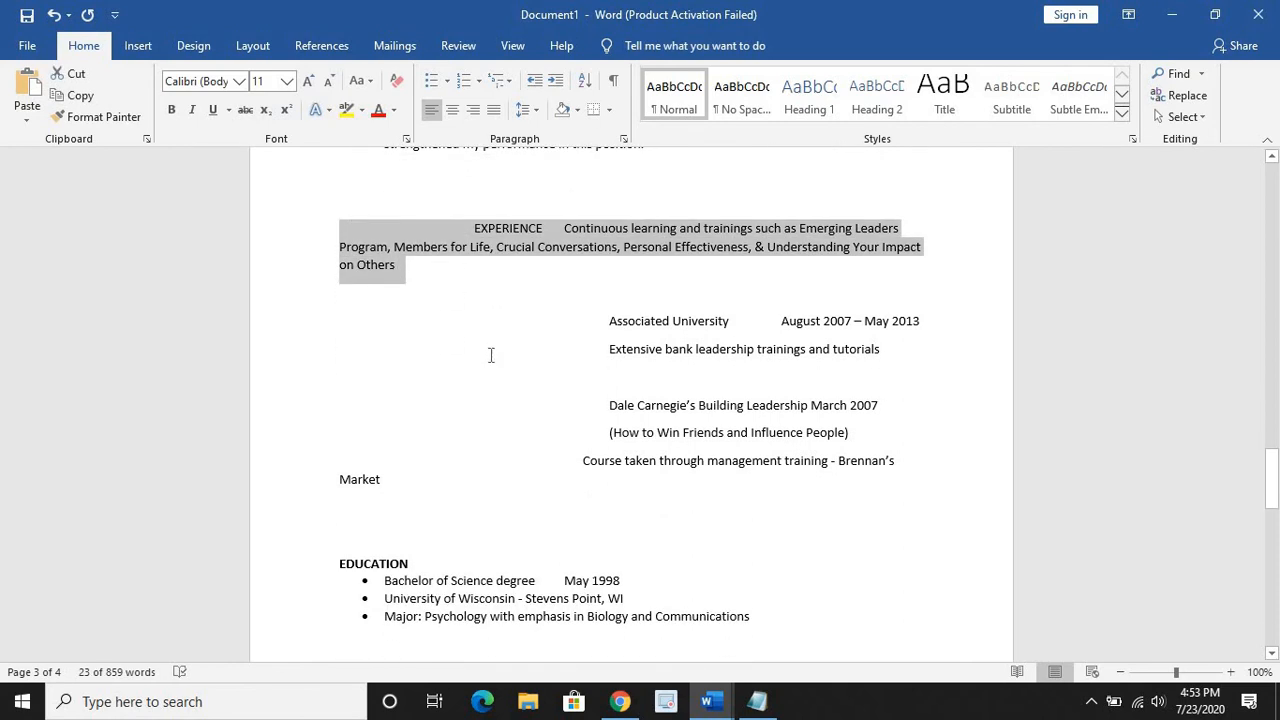
scroll(644, 377, "down", 3)
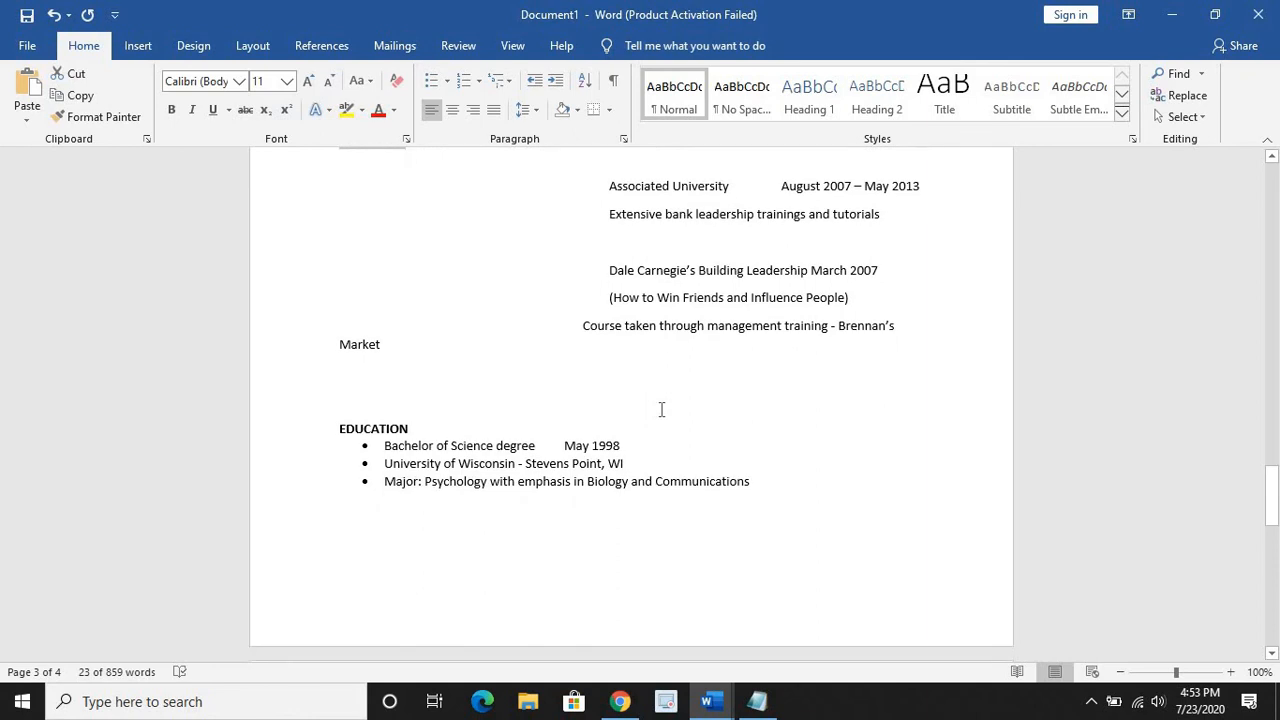
scroll(661, 409, "up", 3)
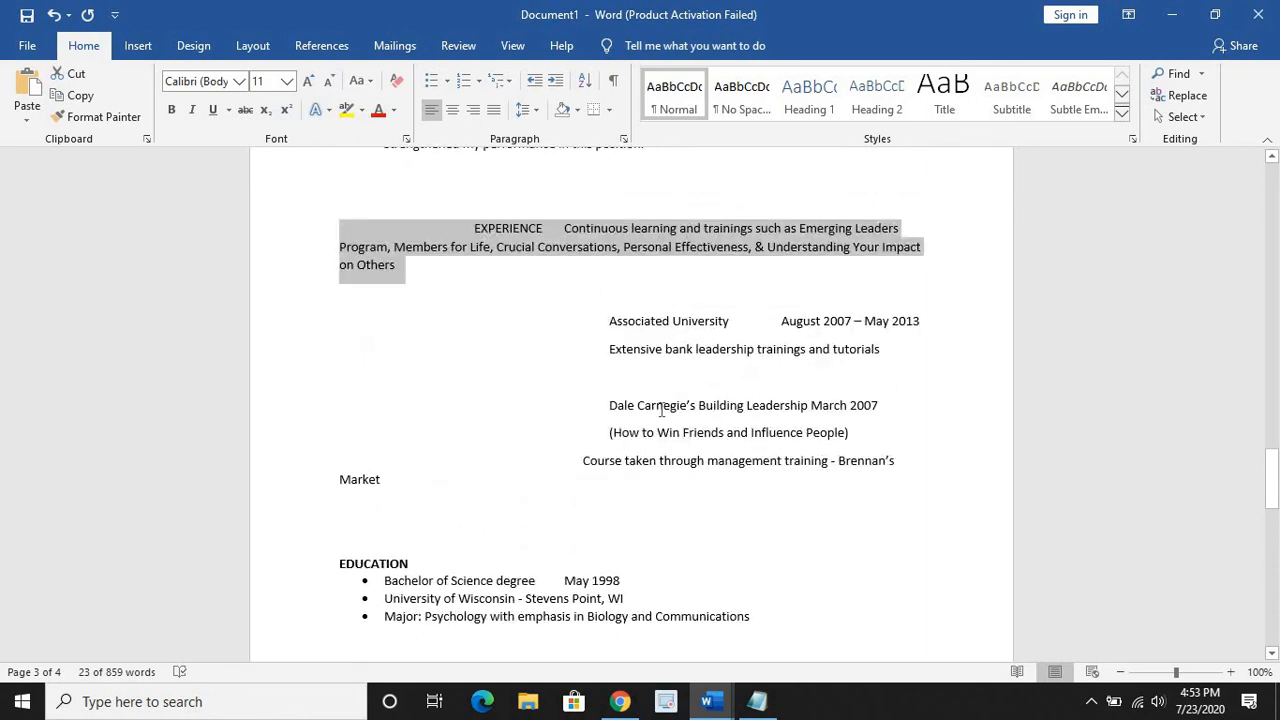
left_click(505, 447)
left_click_drag(396, 488, 241, 226)
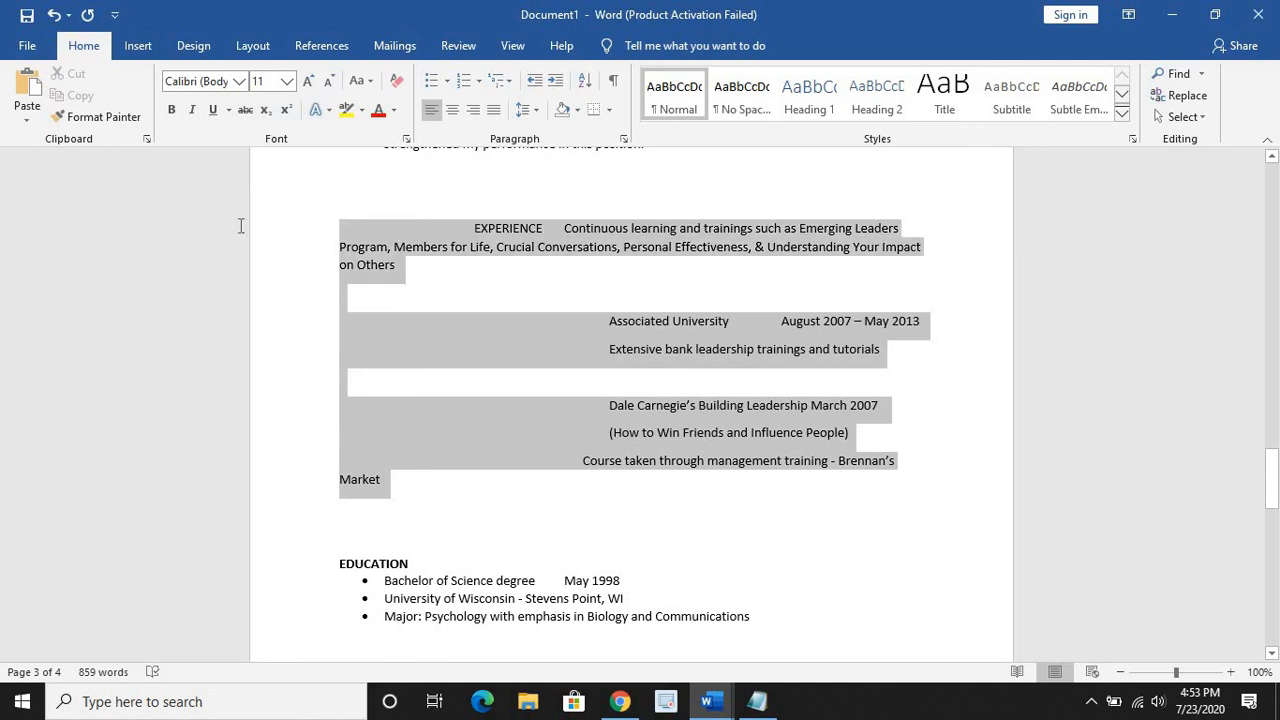
key("Delete")
- Remove the surplus blank lines between the last Personal Banker bullet and the EDUCATION heading
scroll(379, 464, "up", 6)
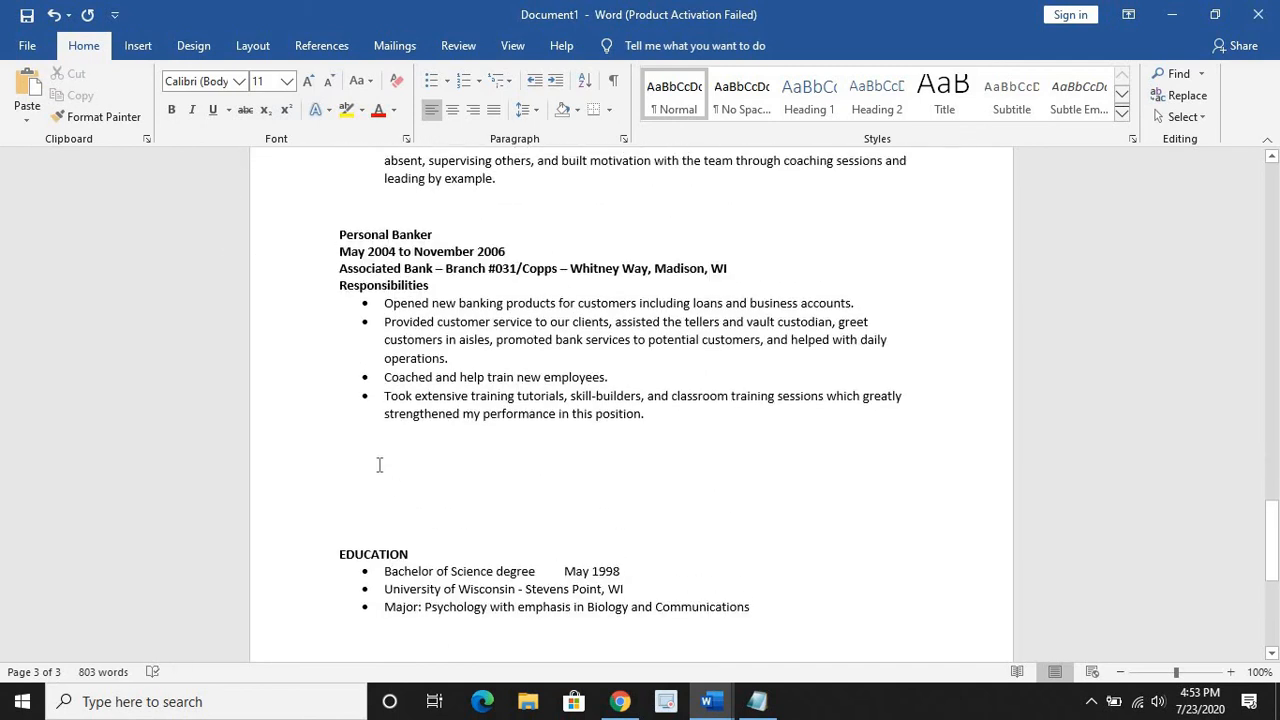
left_click_drag(394, 491, 368, 467)
key("Delete")
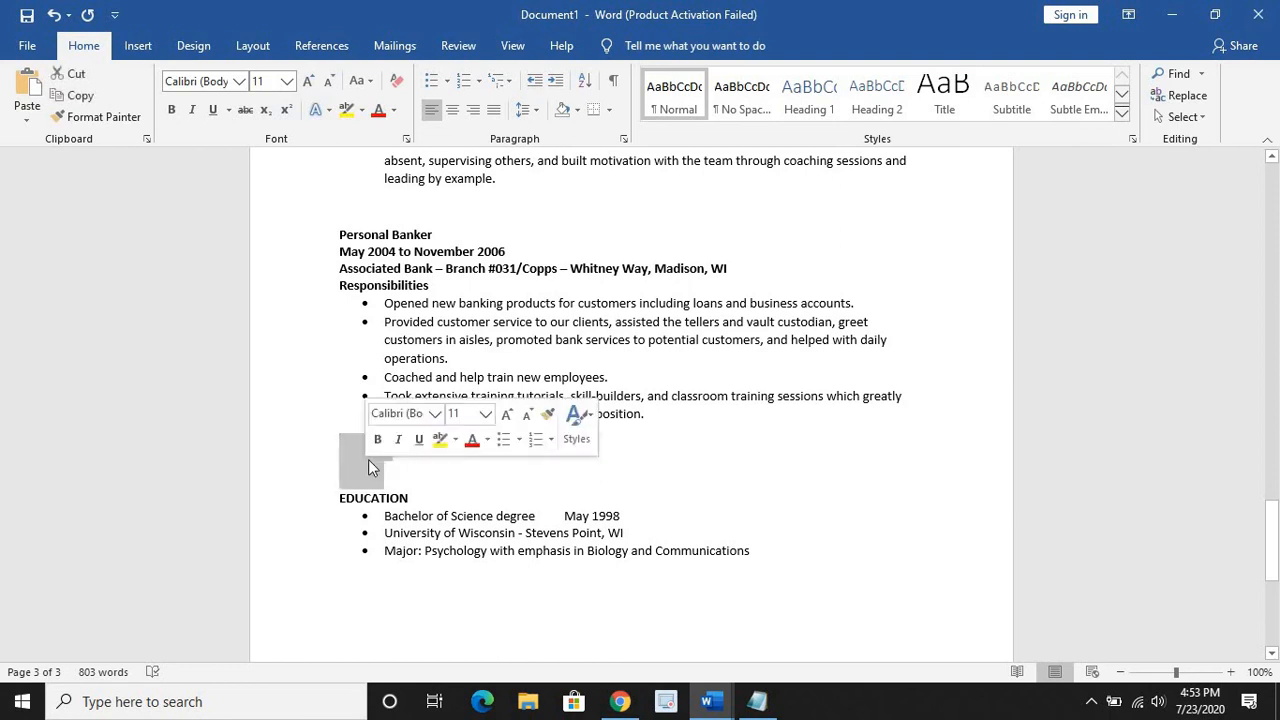
key("Delete")
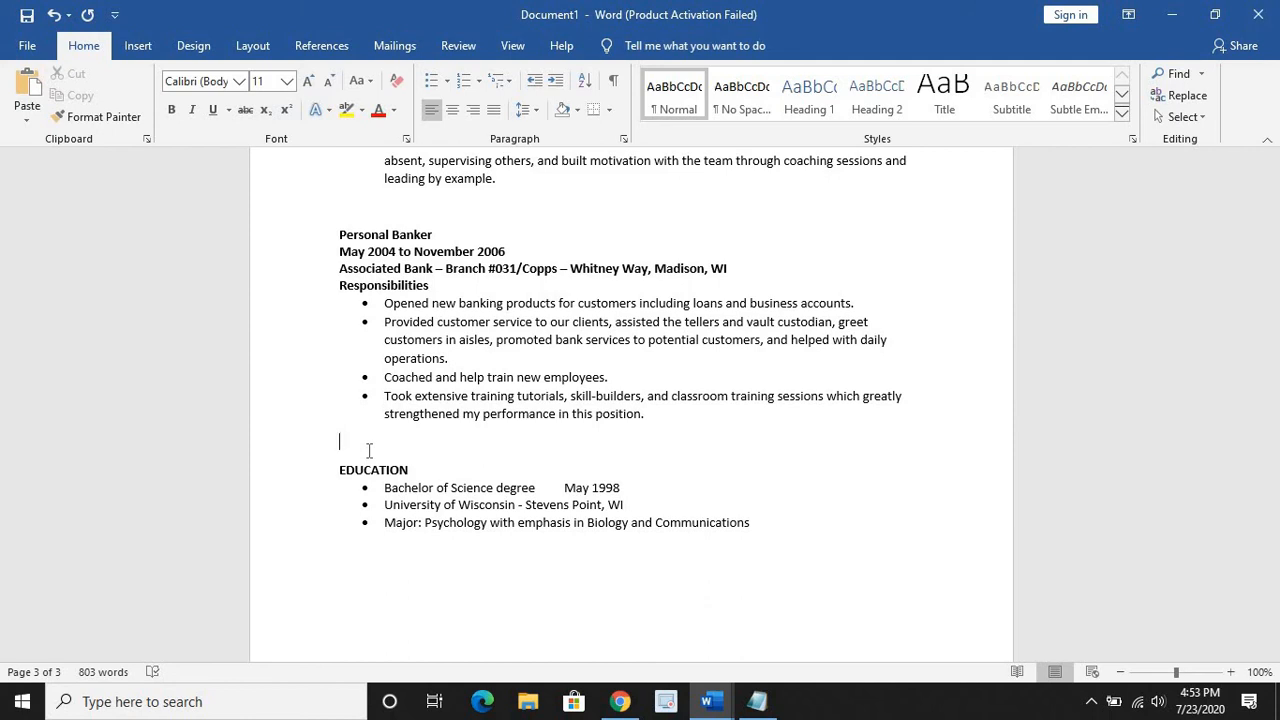
- Remove the blank line between the June 2008 Personal Banker entry and the Assistant Branch Manager entry
scroll(470, 390, "up", 12)
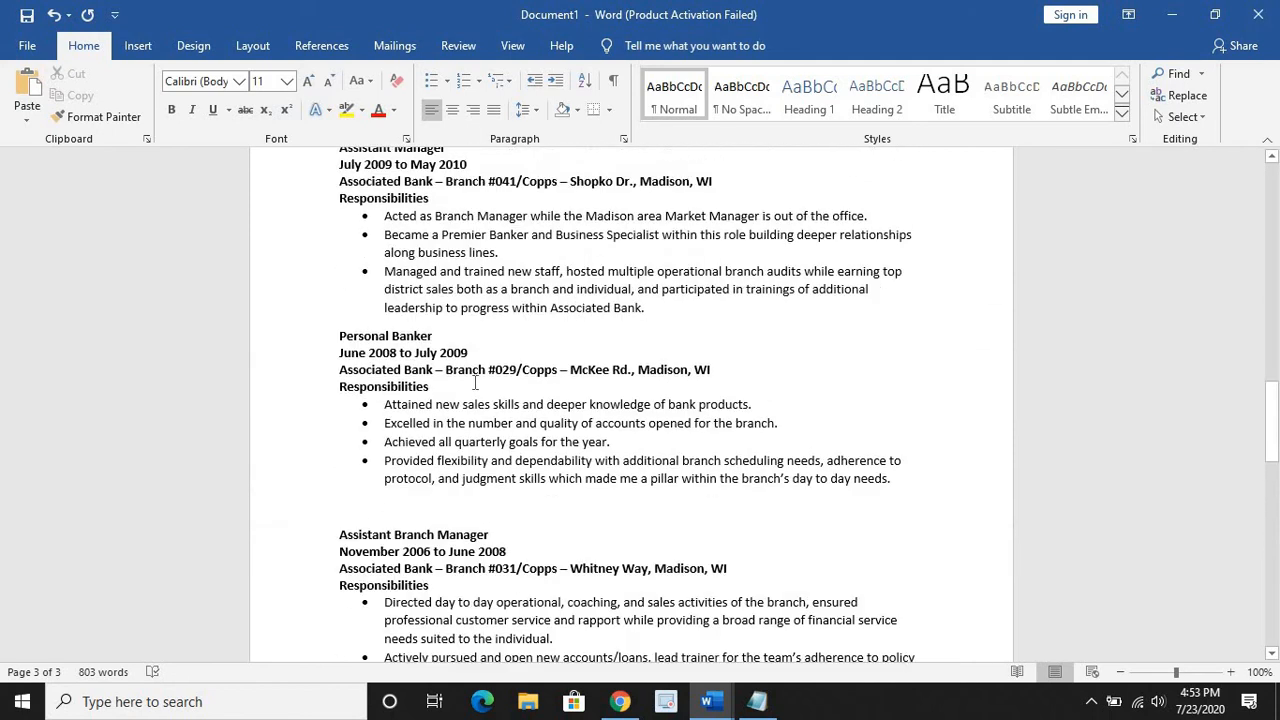
scroll(497, 367, "up", 2)
scroll(480, 400, "down", 4)
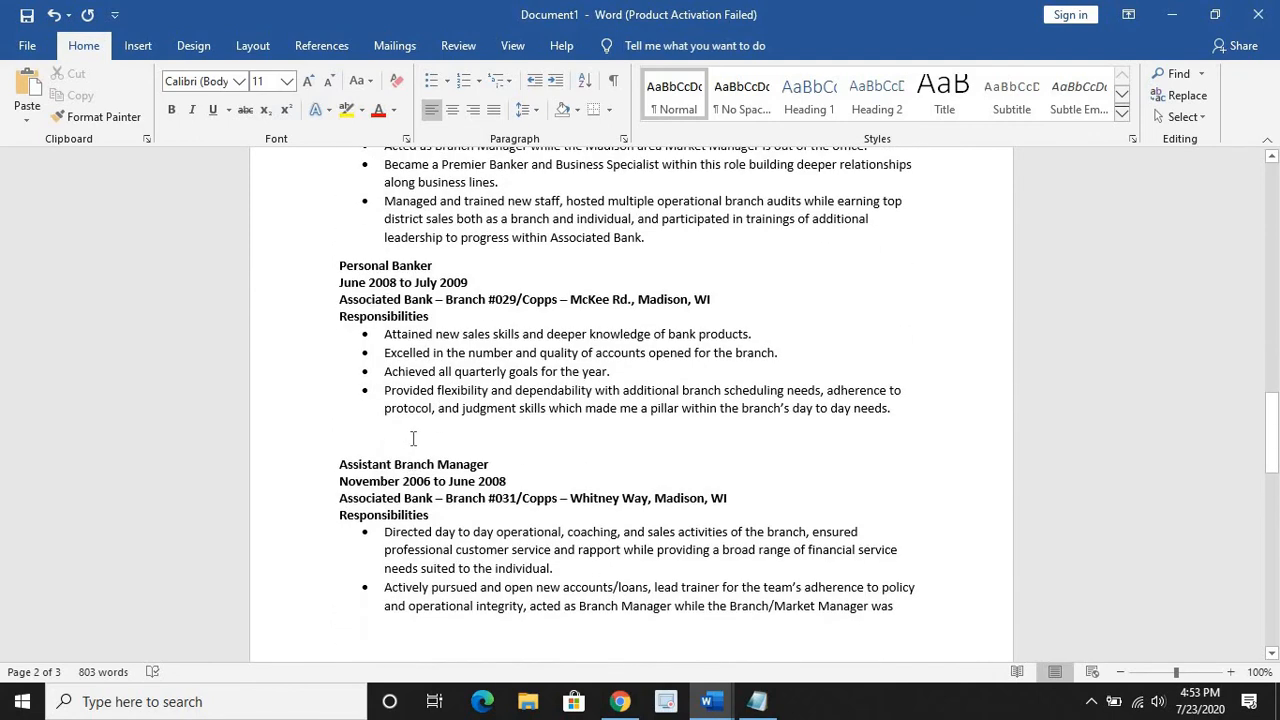
left_click(410, 437)
key("BackSpace")
- Remove the blank line between the Financial Specialist entry and the Assistant Manager entry
scroll(415, 435, "up", 10)
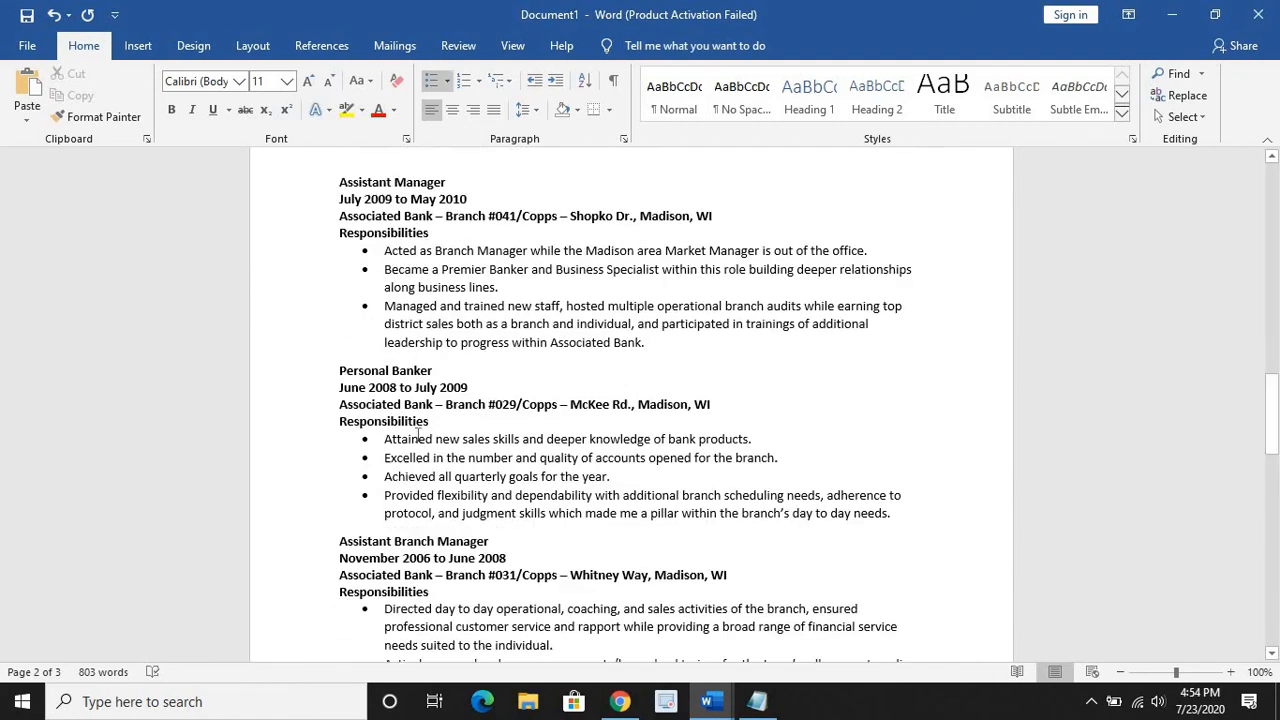
left_click(406, 636)
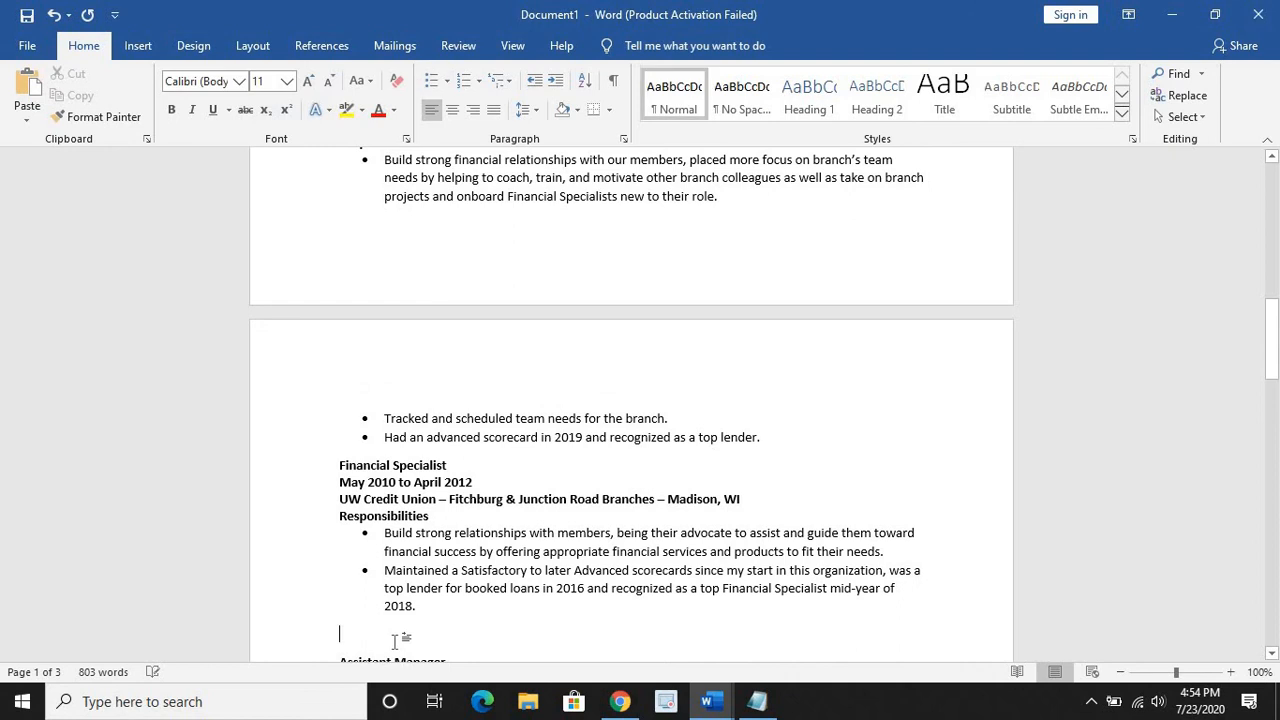
key("BackSpace")
- Remove the surplus blank lines above the Work Experience heading and above the SUMMARY heading
scroll(470, 570, "up", 15)
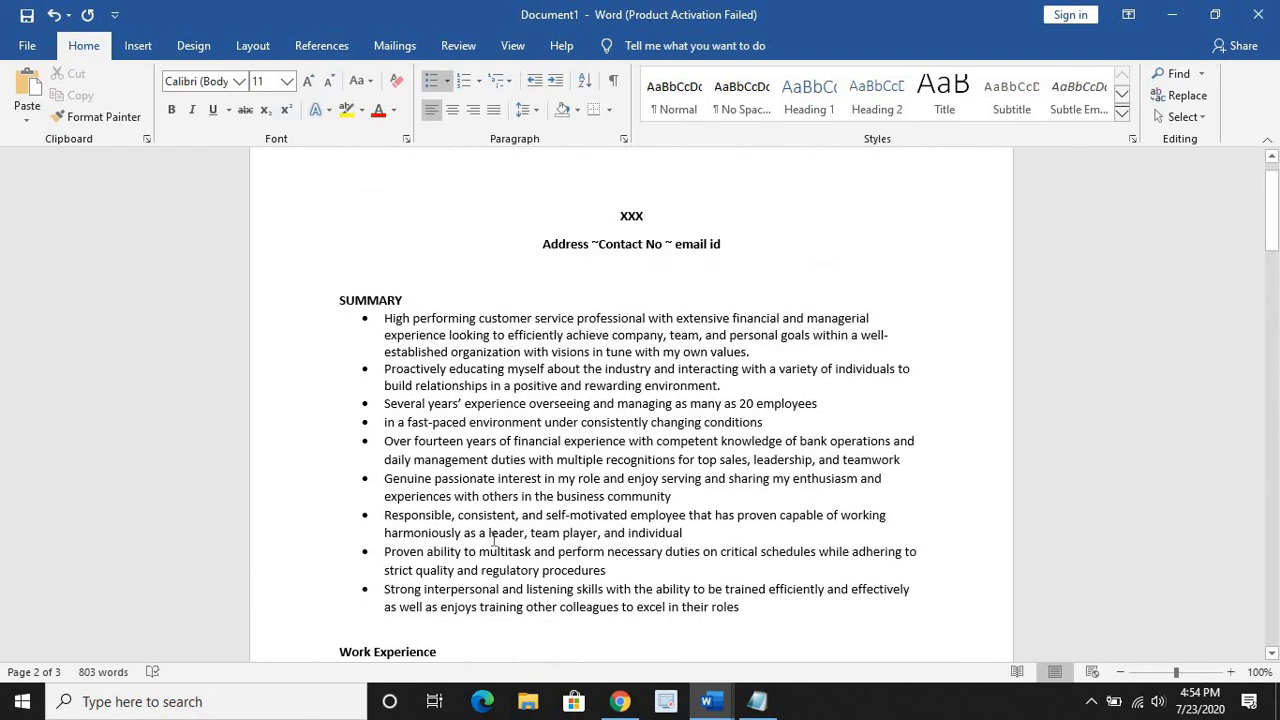
scroll(448, 468, "down", 4)
left_click(446, 467)
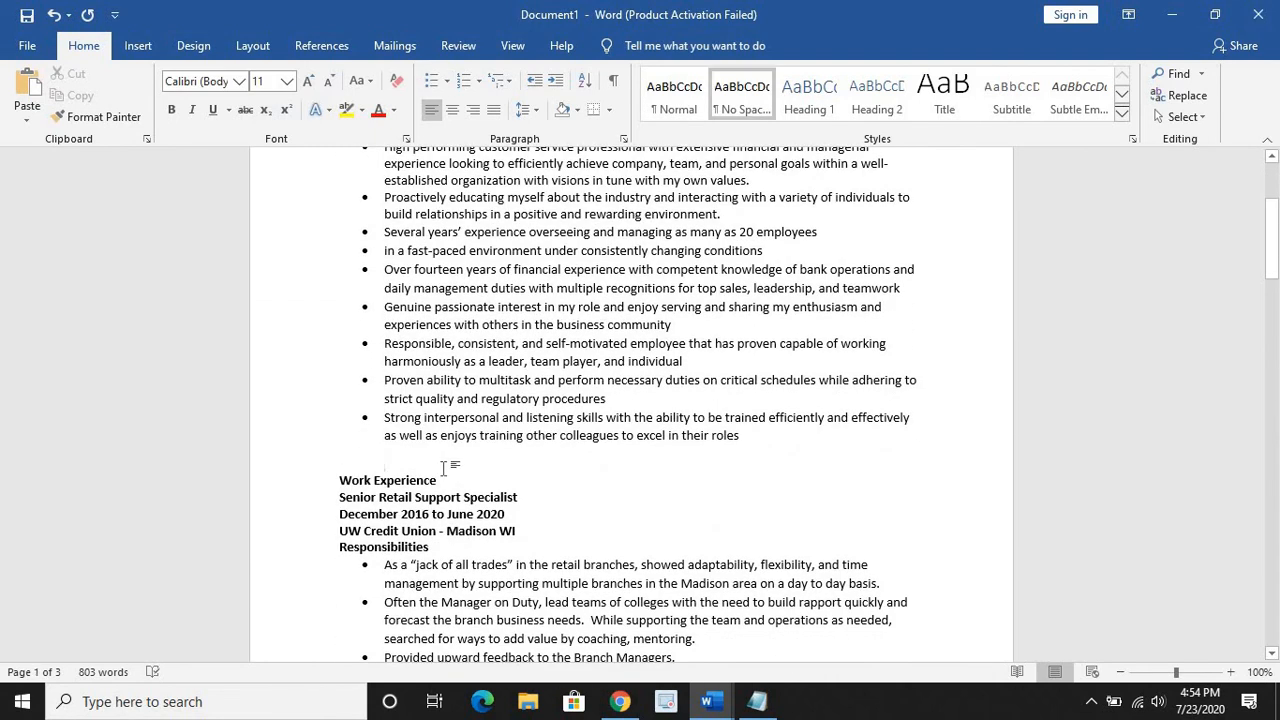
key("BackSpace")
key("BackSpace")
key("BackSpace")
scroll(456, 470, "up", 5)
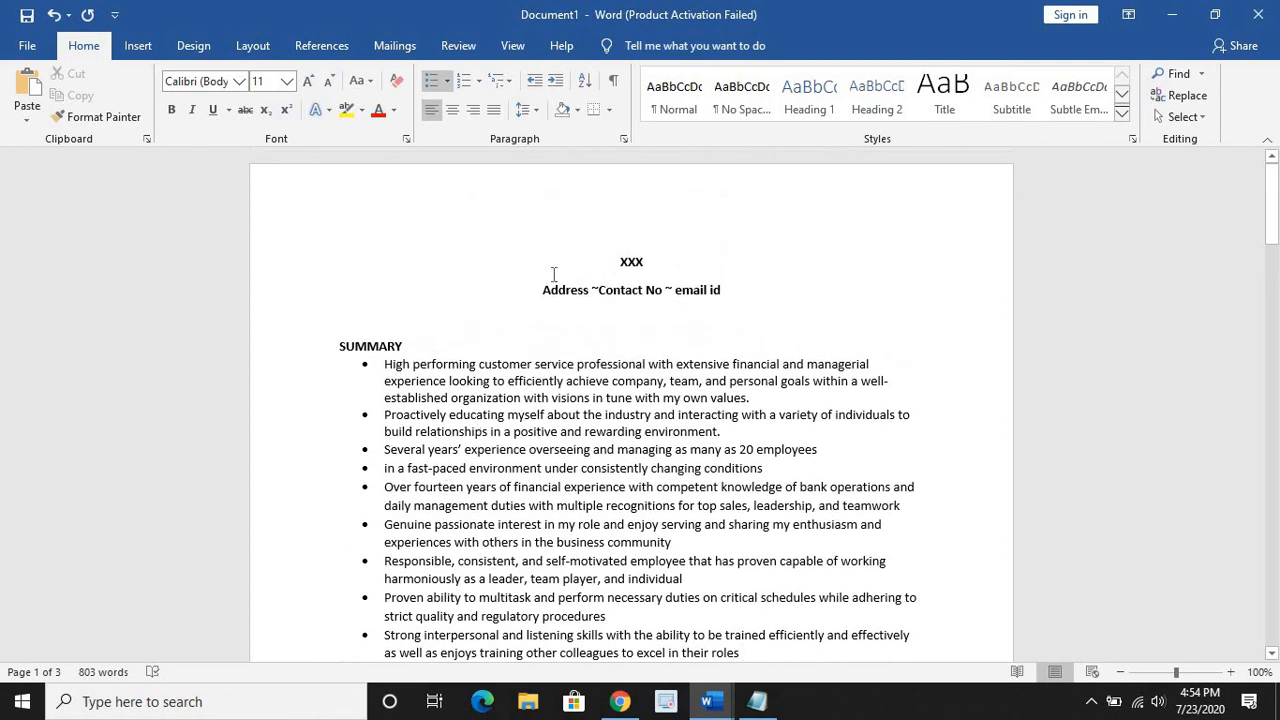
left_click(464, 330)
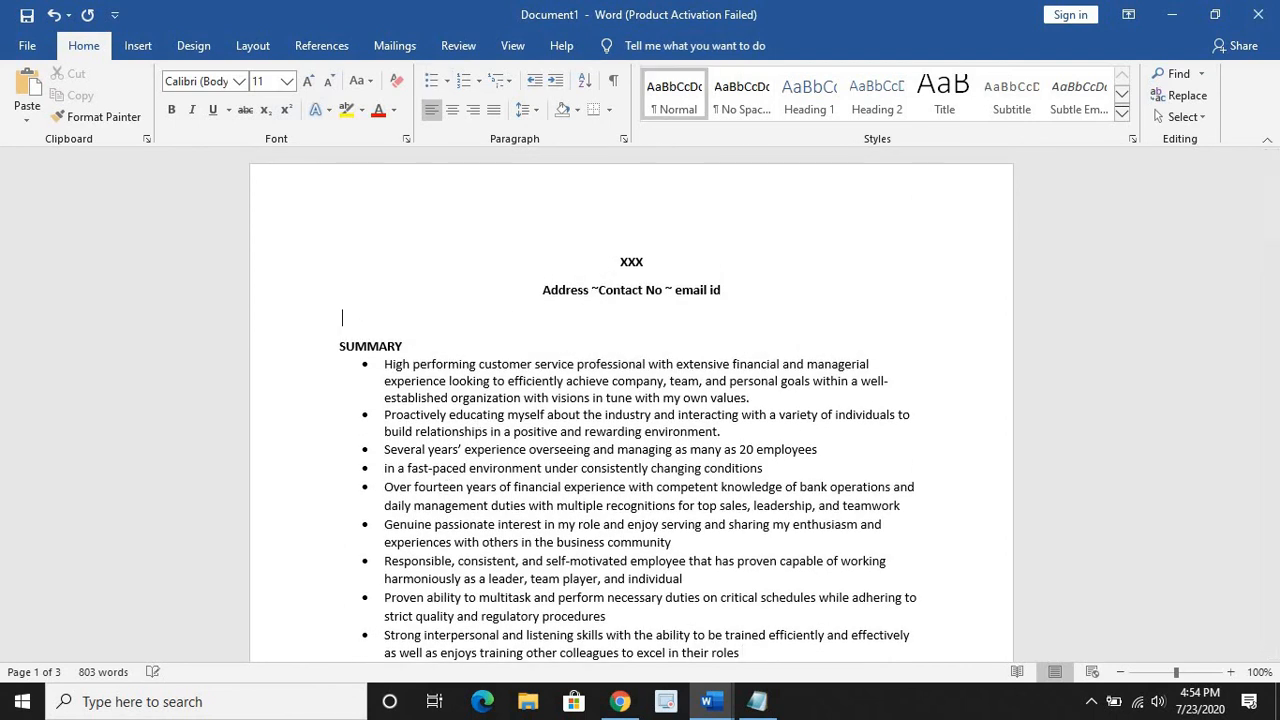
key("BackSpace")
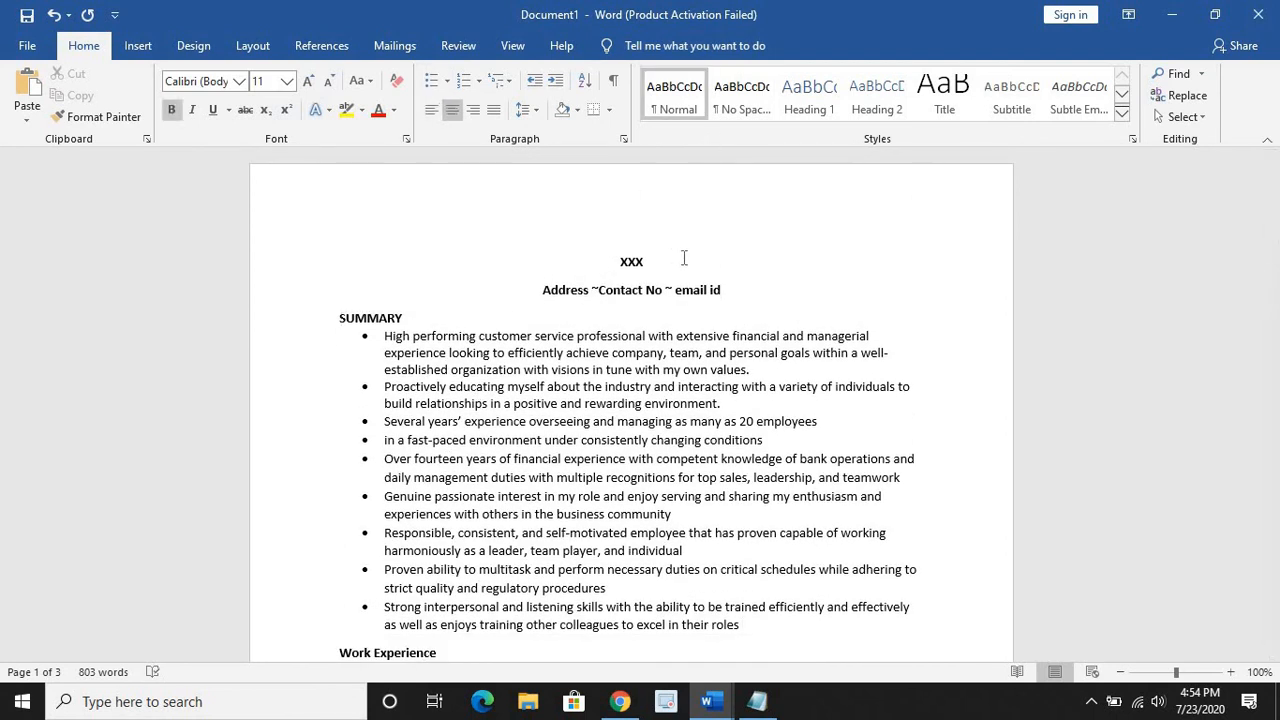
- Try the No Spacing style on the centred name and contact lines, and undo it
left_click_drag(746, 287, 618, 262)
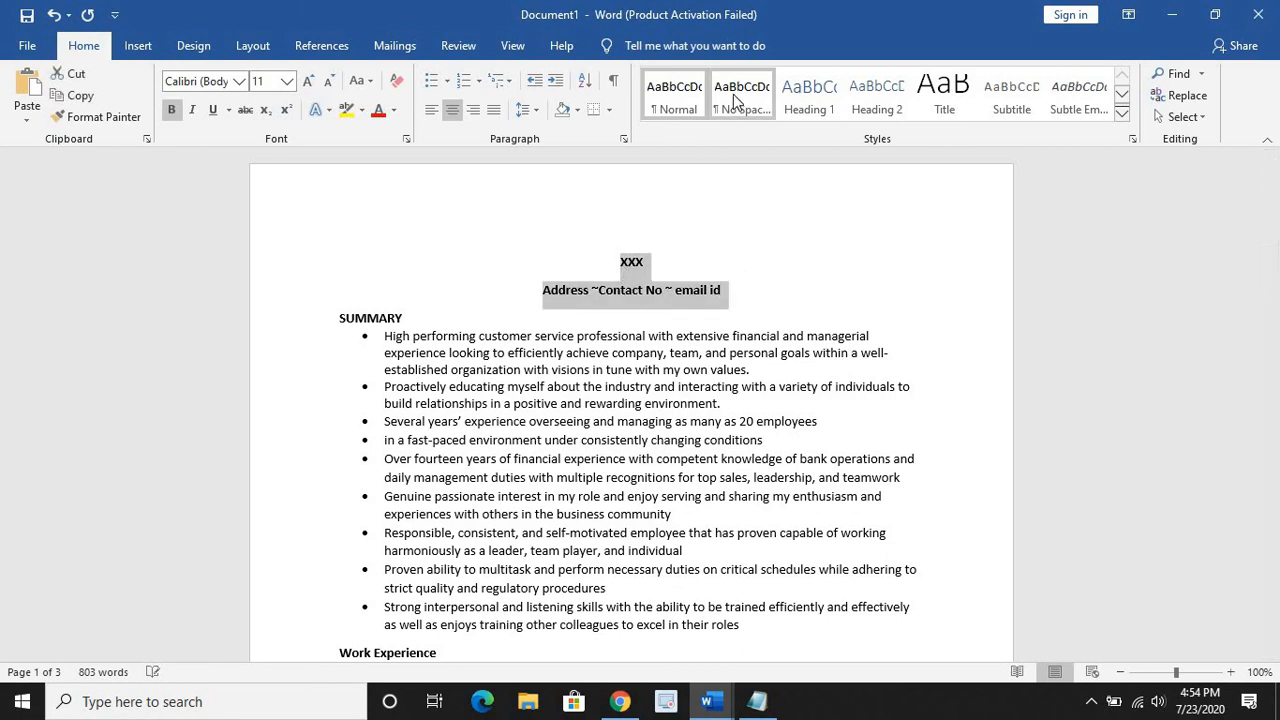
left_click(737, 98)
key("ctrl+z")
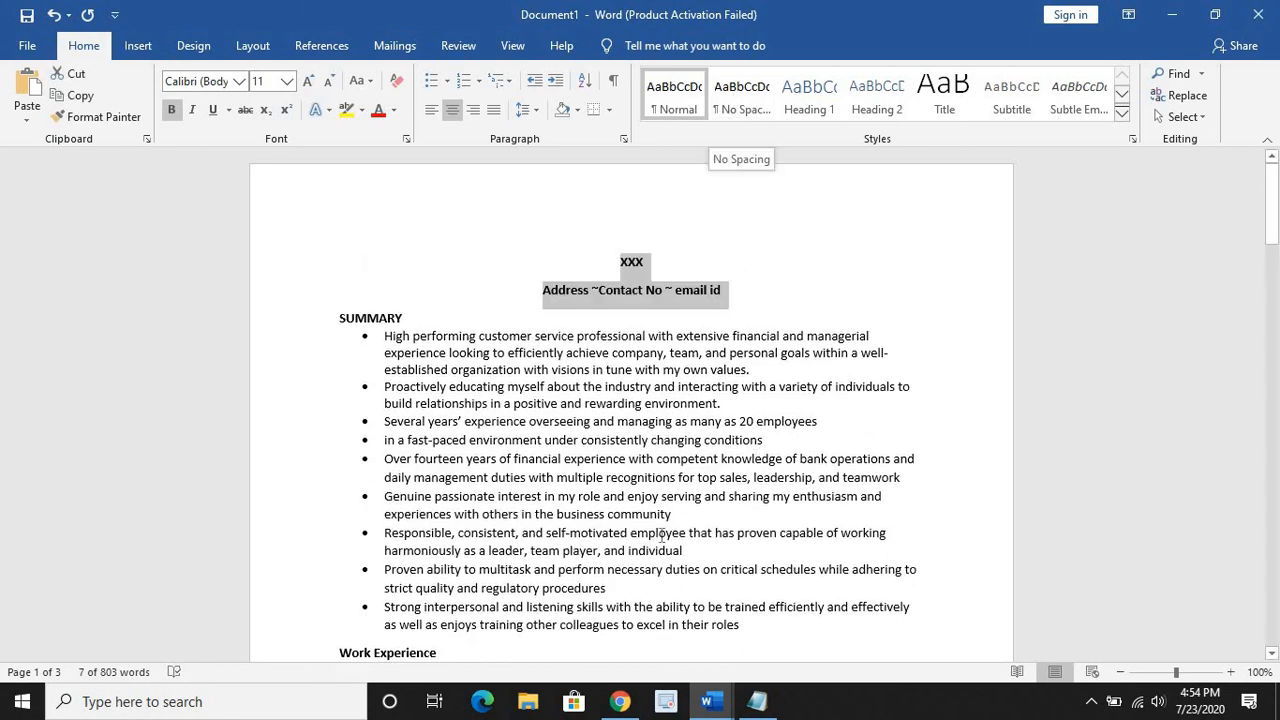
- Try to give the text of the whole résumé one uniform font and font size
left_click(478, 603)
scroll(505, 498, "down", 9)
scroll(505, 498, "up", 1)
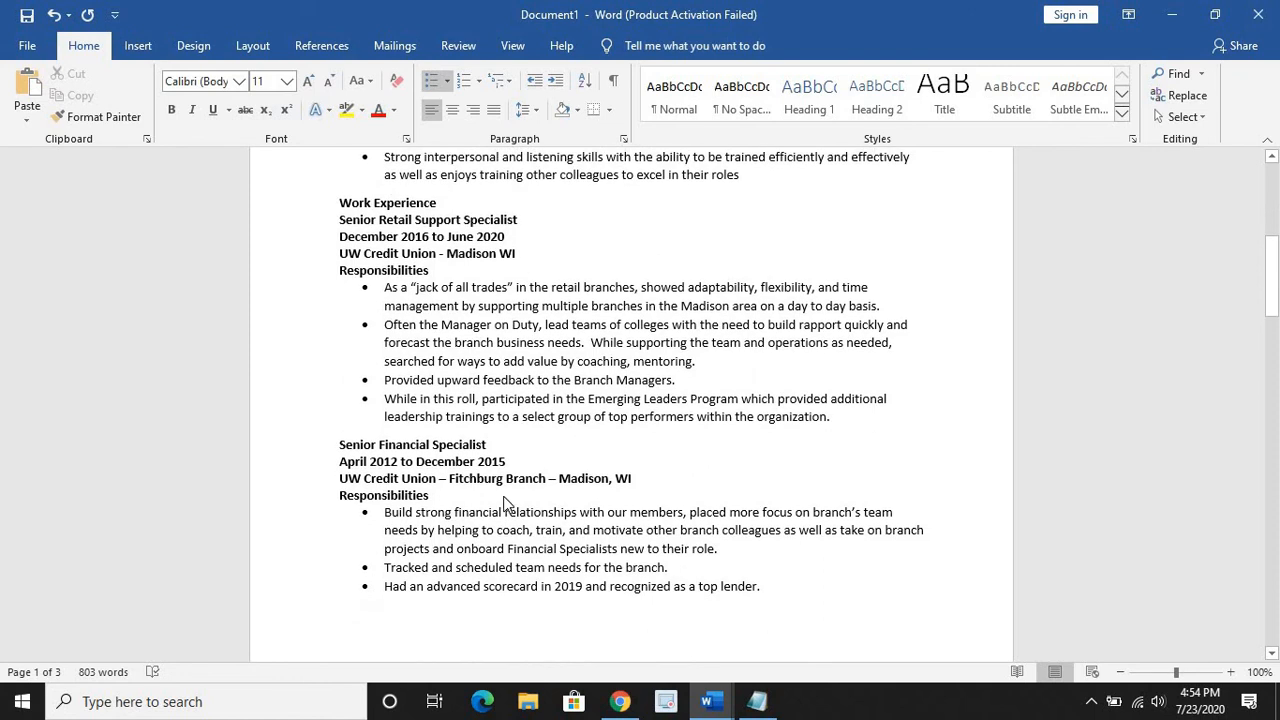
key("ctrl+a")
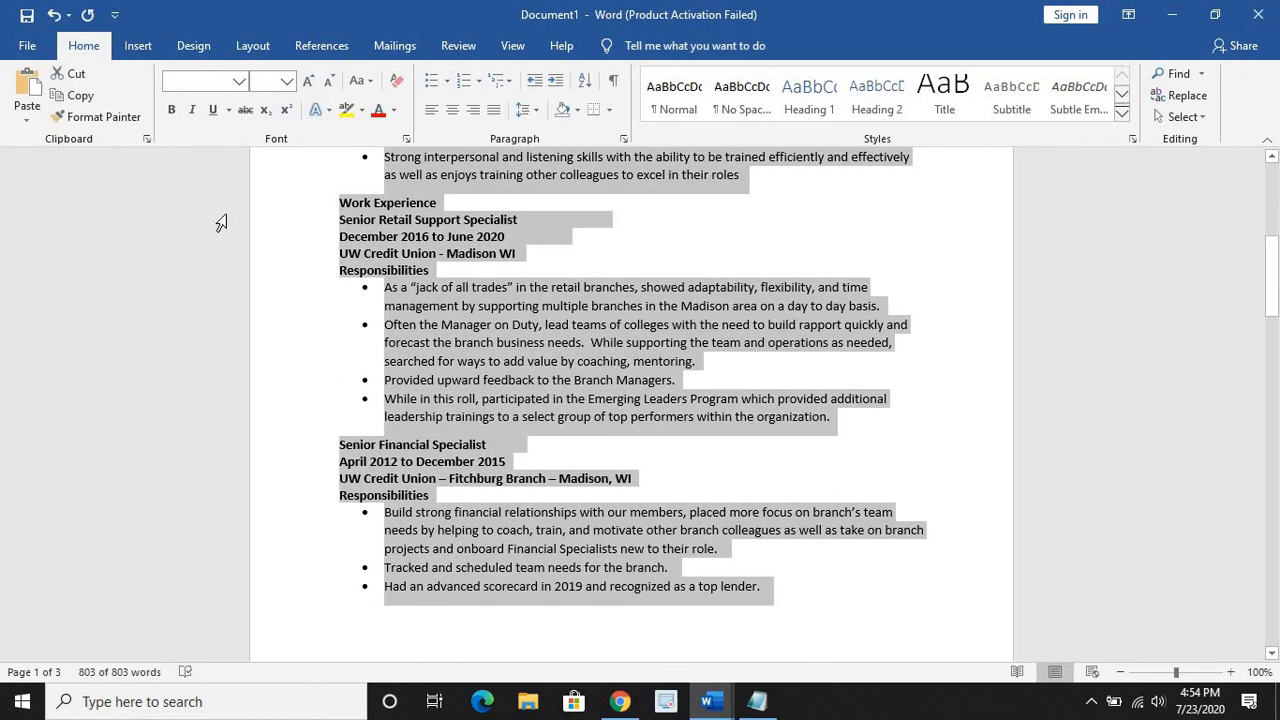
left_click(240, 84)
left_click(225, 148)
left_click(287, 81)
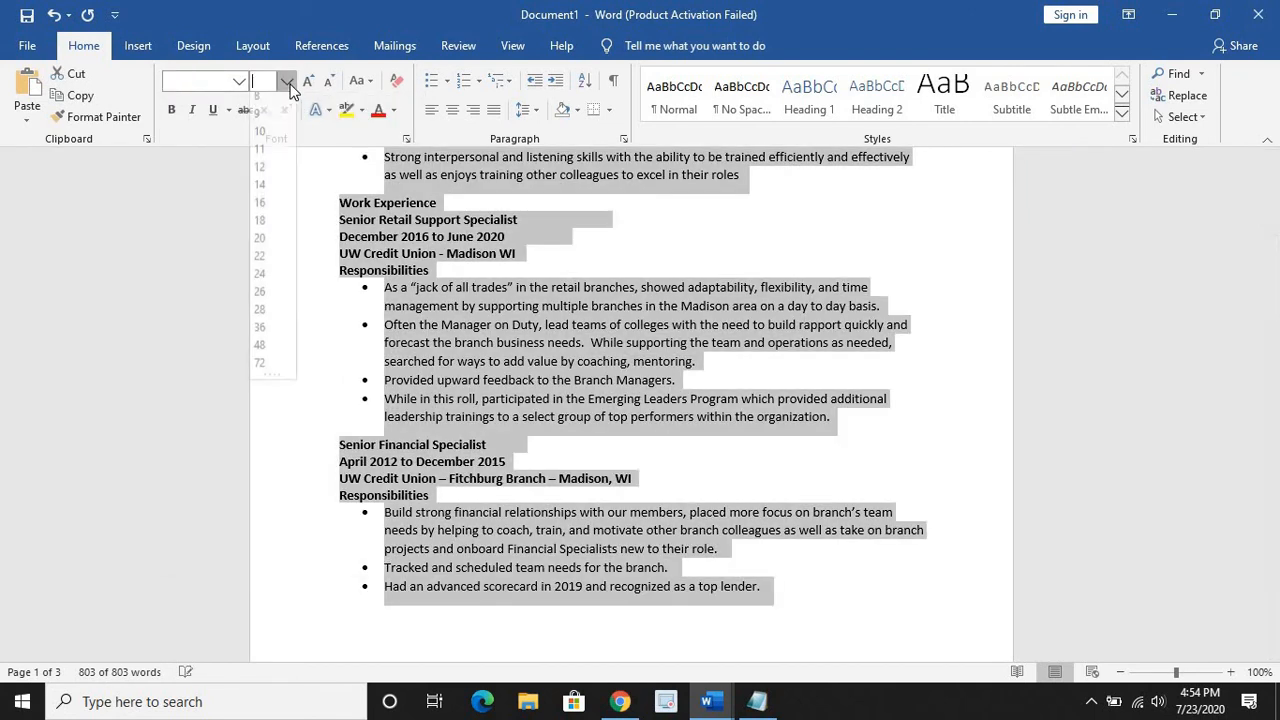
left_click(270, 169)
- Clear any italic and underline formatting from the whole résumé
scroll(563, 400, "up", 5)
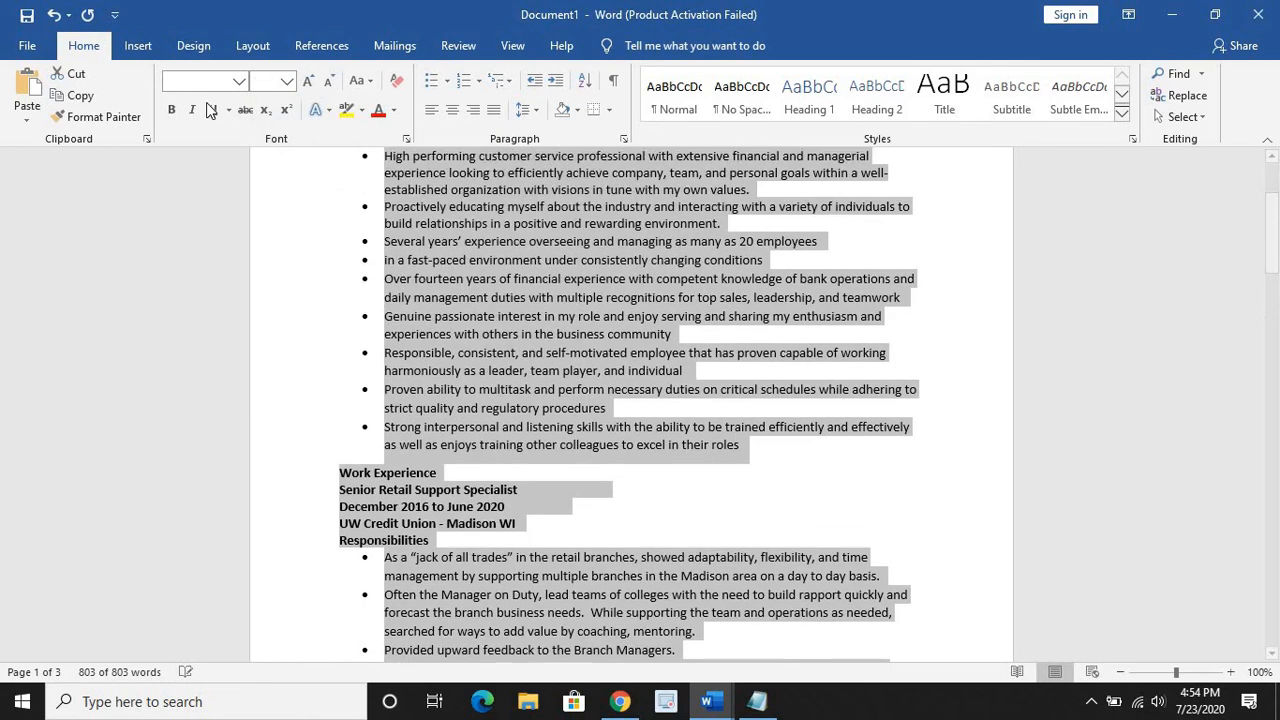
left_click(193, 113)
left_click(193, 115)
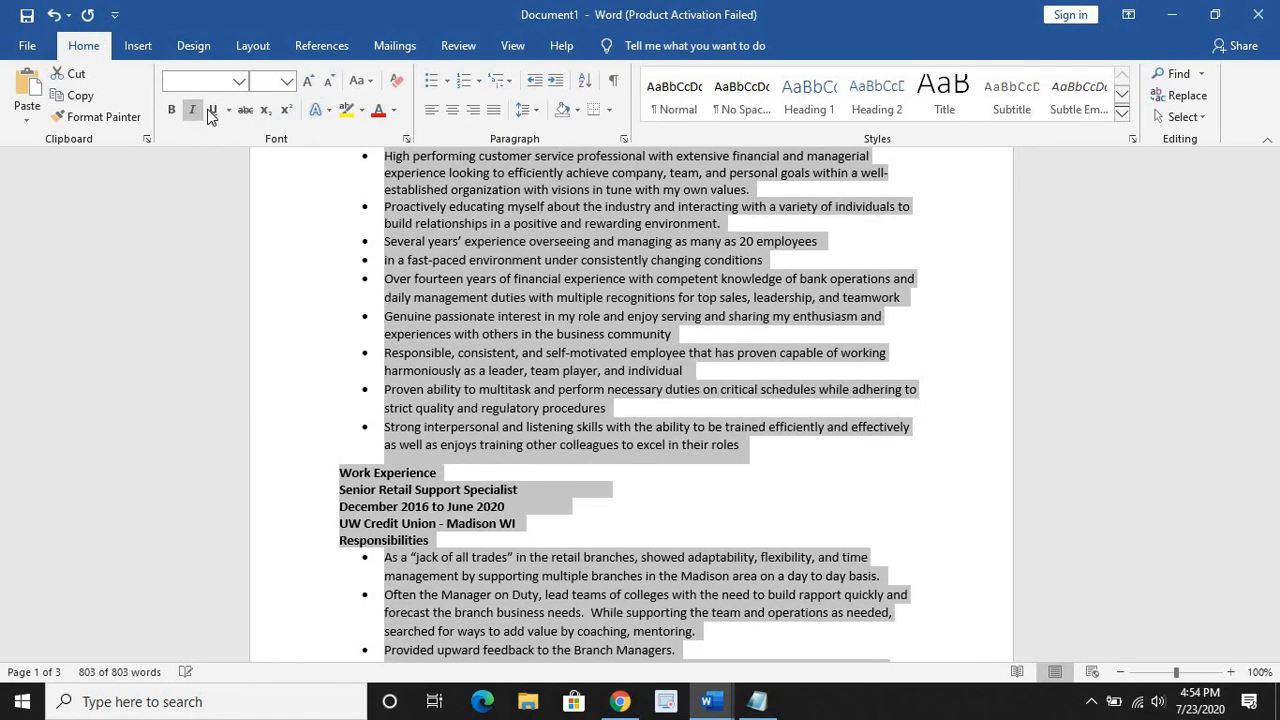
left_click(211, 111)
left_click(211, 112)
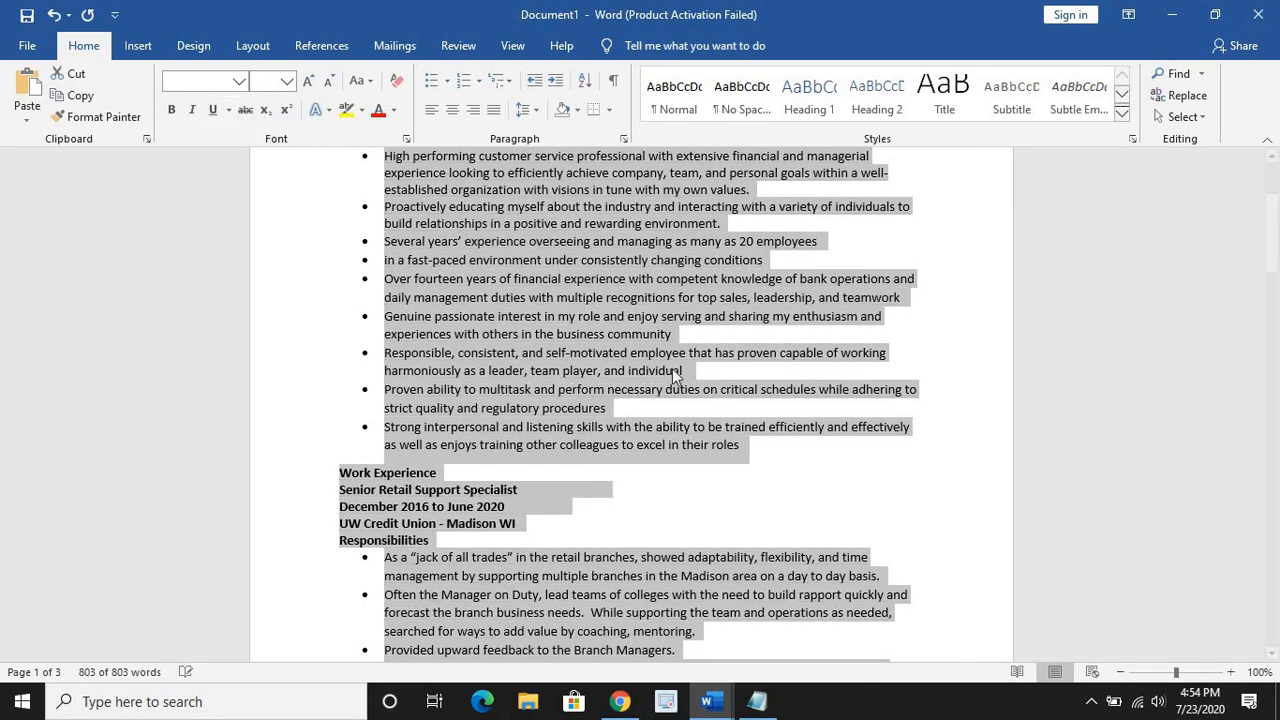
- Set the font colour of the whole résumé to black
scroll(602, 352, "up", 3)
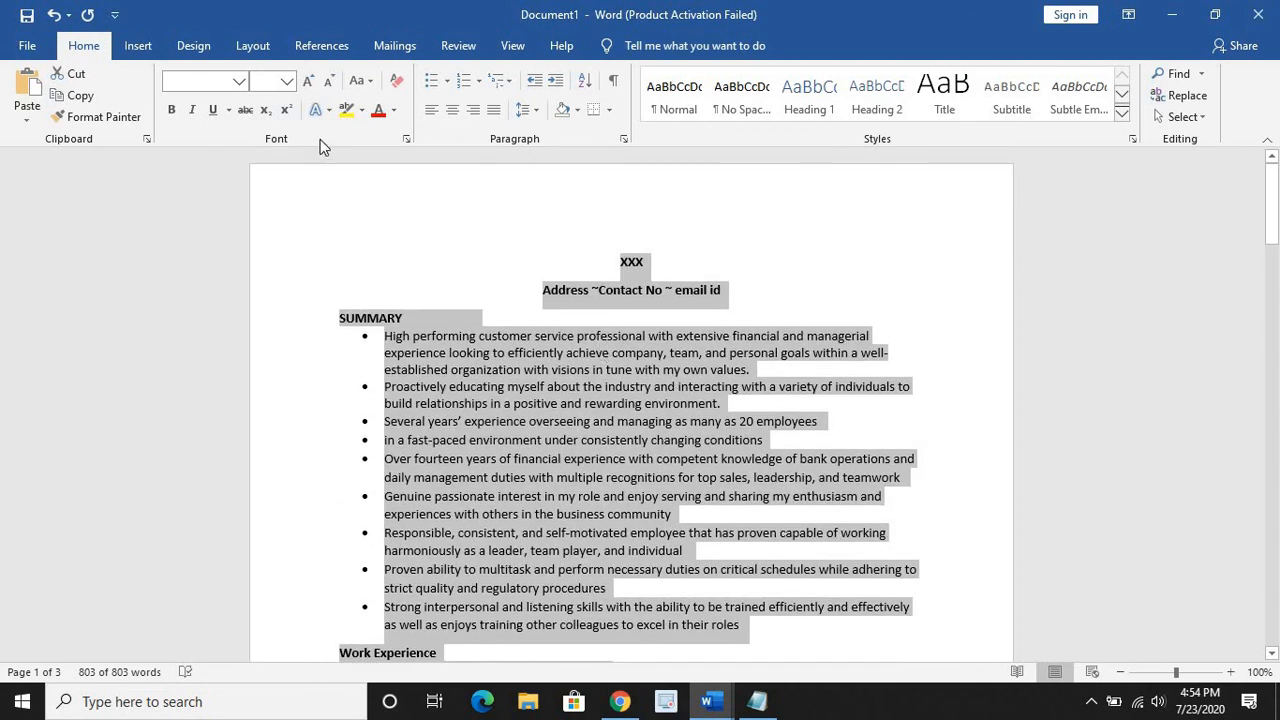
left_click(394, 110)
left_click(382, 136)
left_click(866, 304)
- Insert blank lines above the May 2004 to November 2006 Personal Banker entry to push the whole entry onto the last page
scroll(764, 498, "down", 8)
scroll(764, 498, "down", 18)
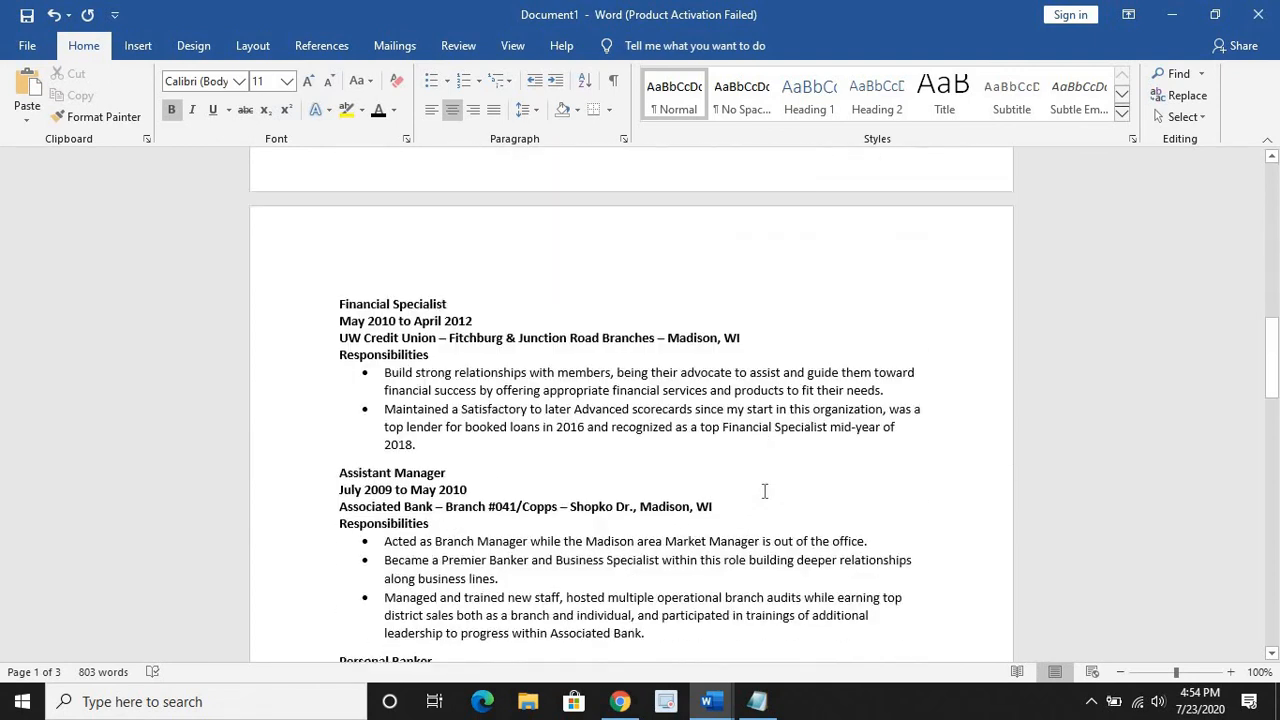
scroll(733, 485, "down", 5)
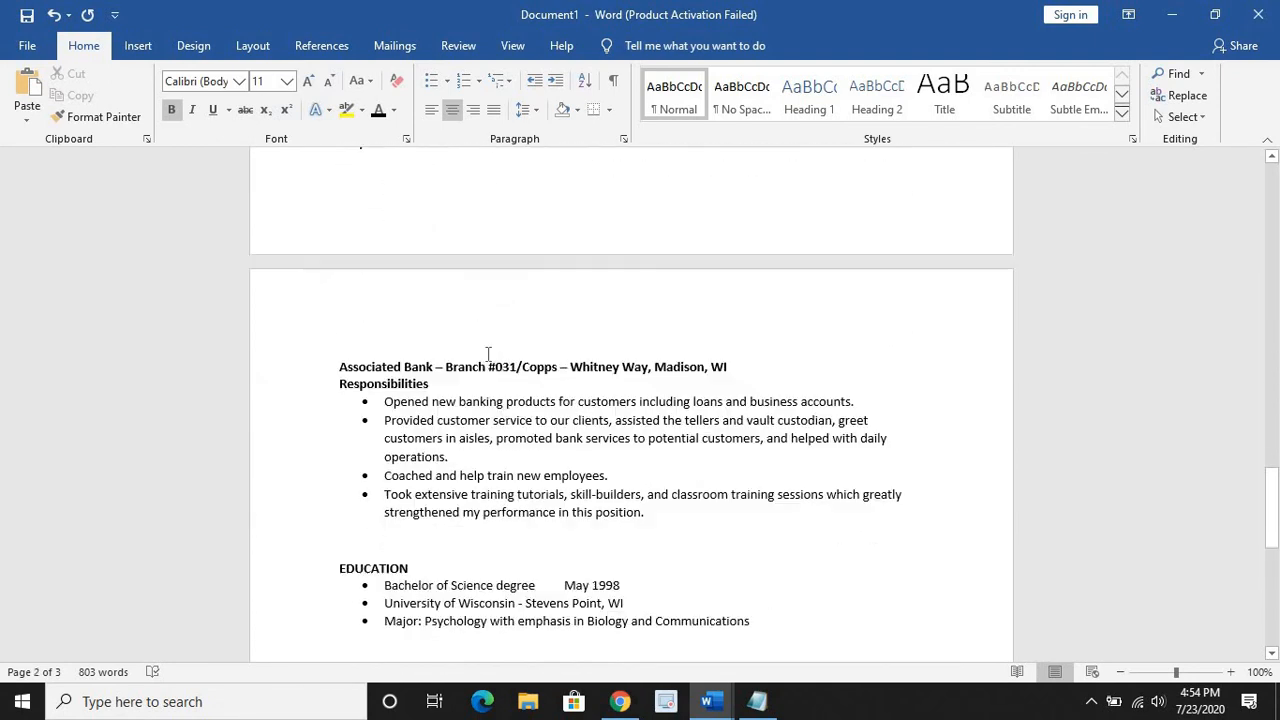
scroll(416, 257, "up", 3)
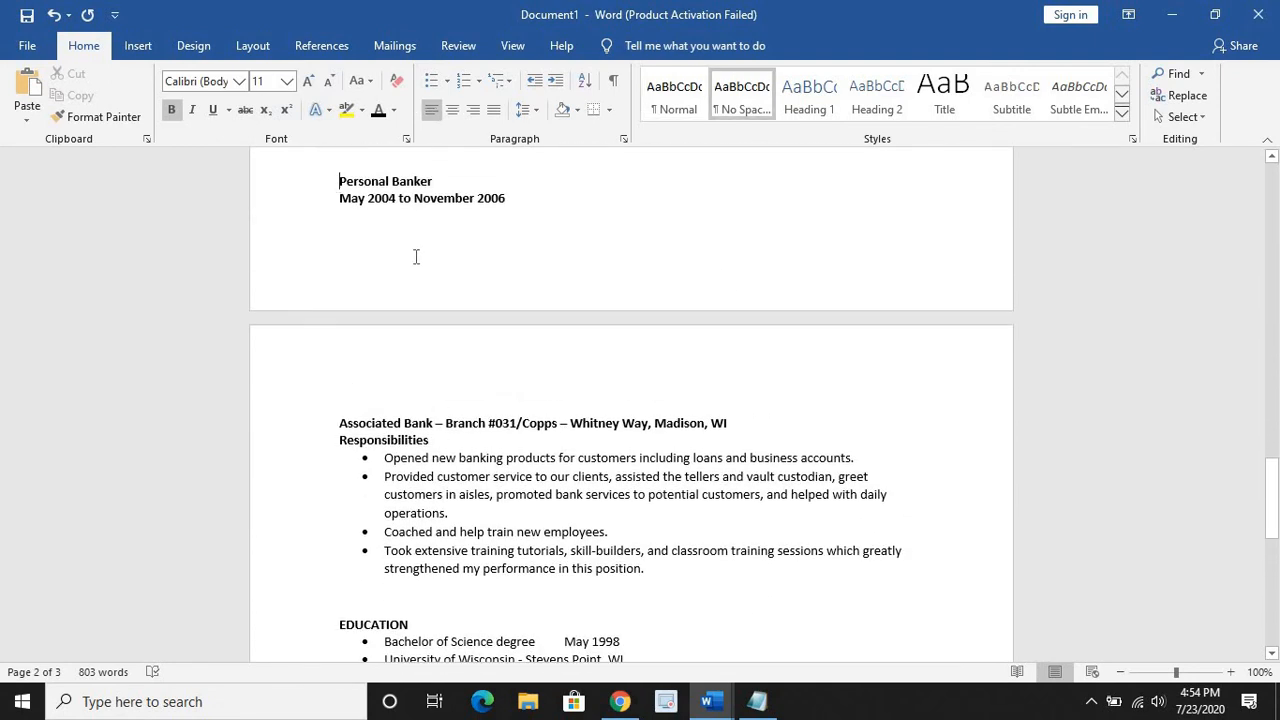
key("Return")
key("Return")
- Remove the blank line between the last Personal Banker bullet and the EDUCATION heading
scroll(485, 225, "down", 3)
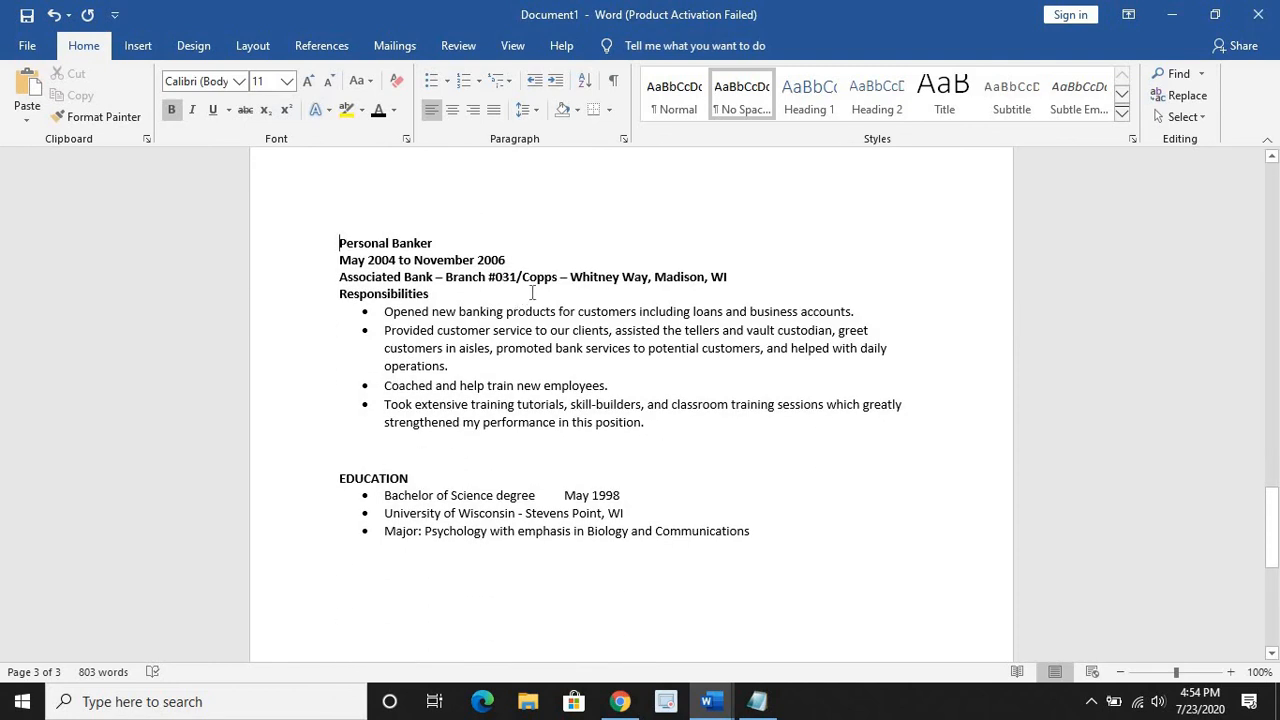
scroll(577, 354, "down", 4)
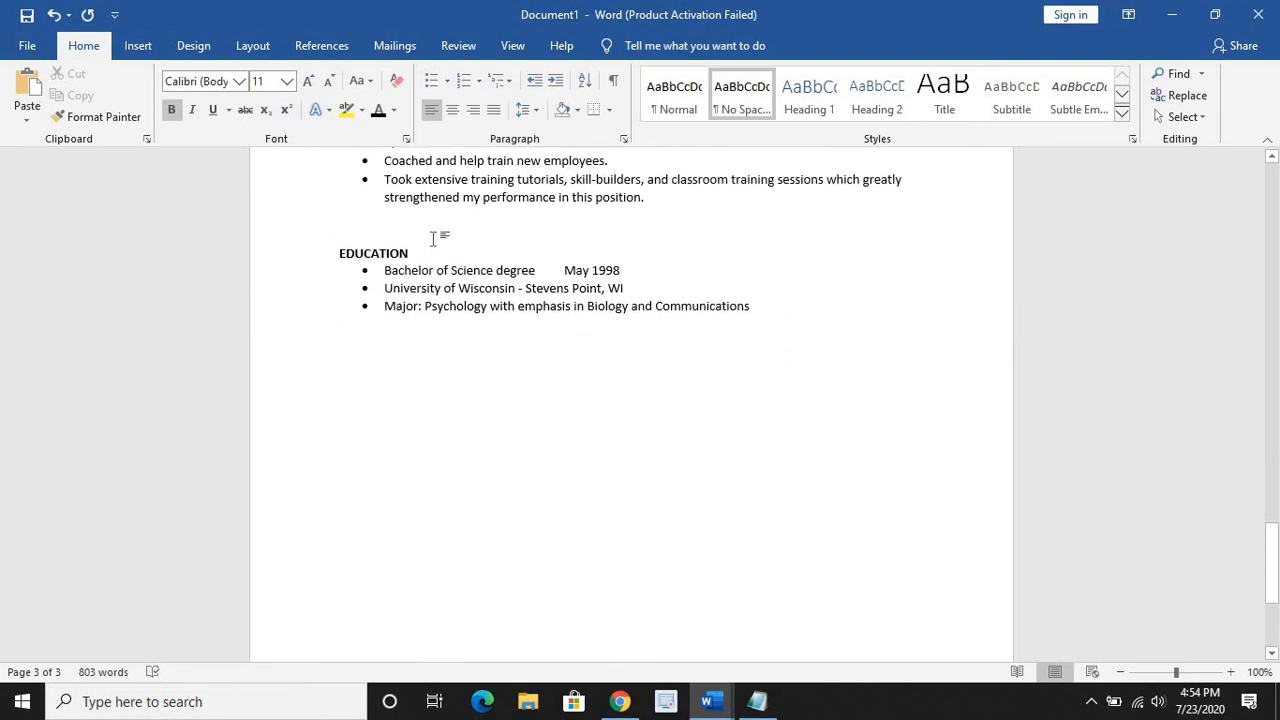
left_click(437, 234)
key("BackSpace")
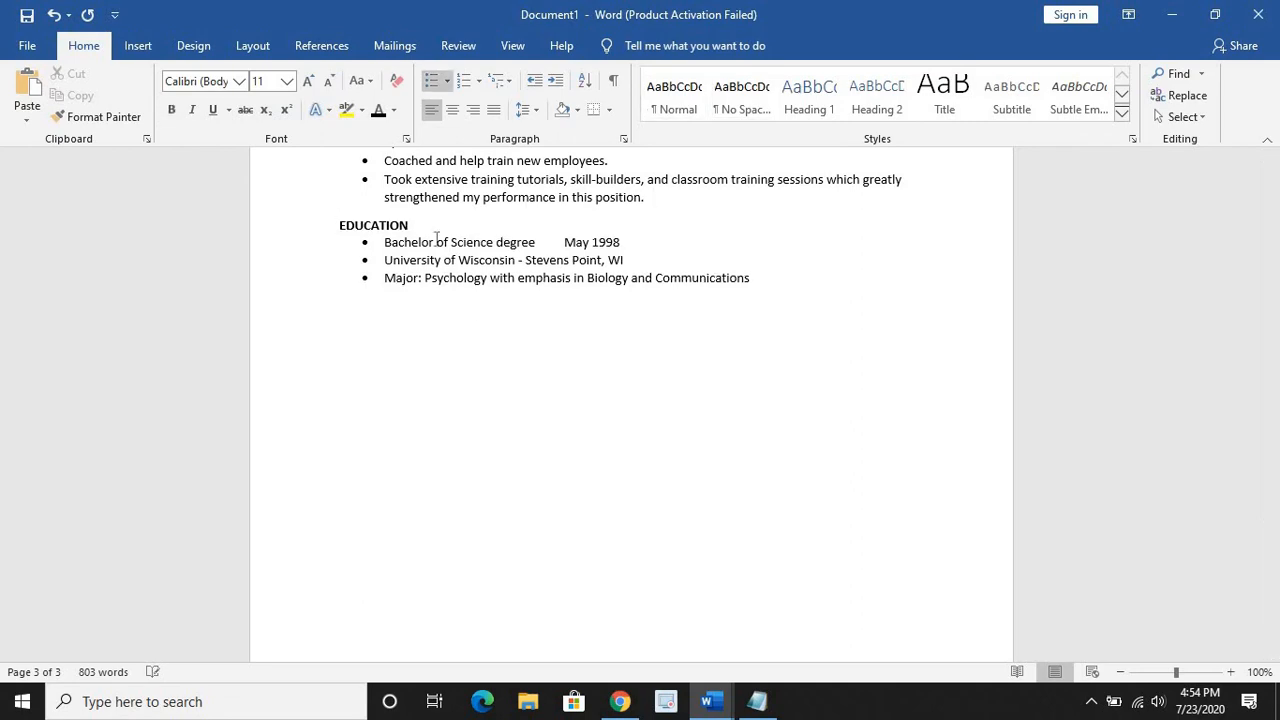
scroll(543, 243, "up", 12)
scroll(434, 241, "up", 12)
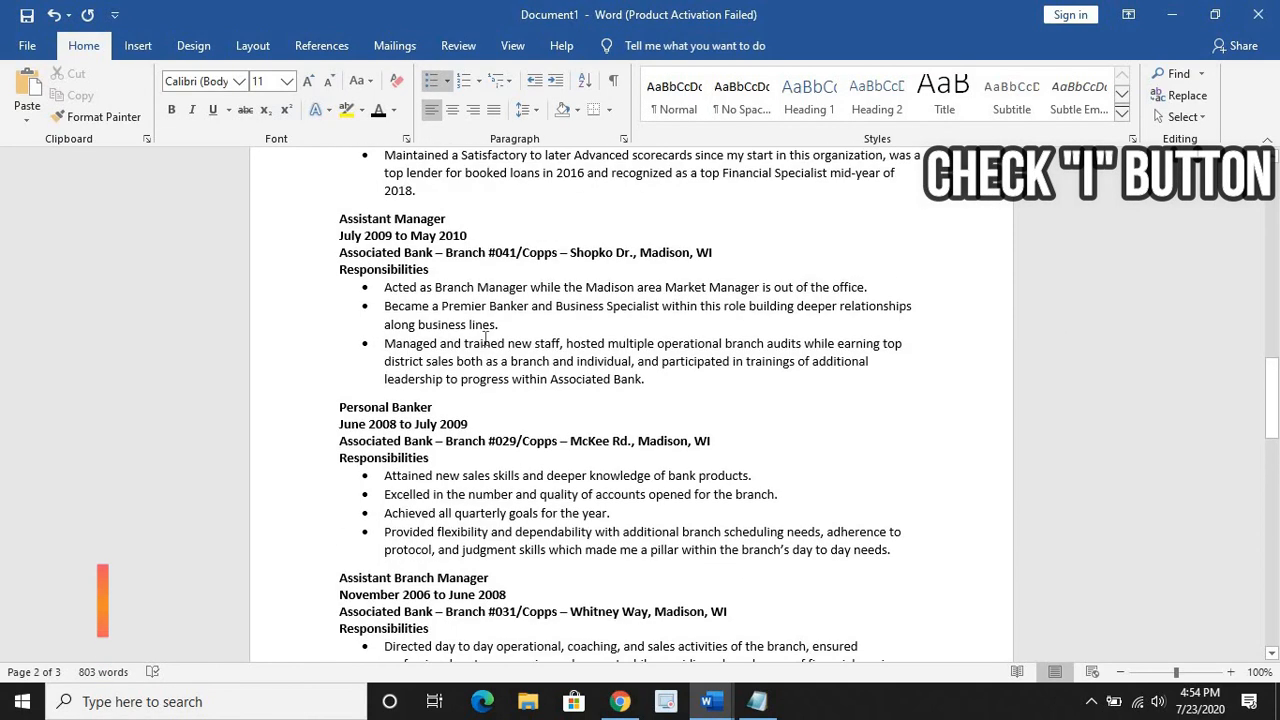
scroll(455, 347, "up", 12)
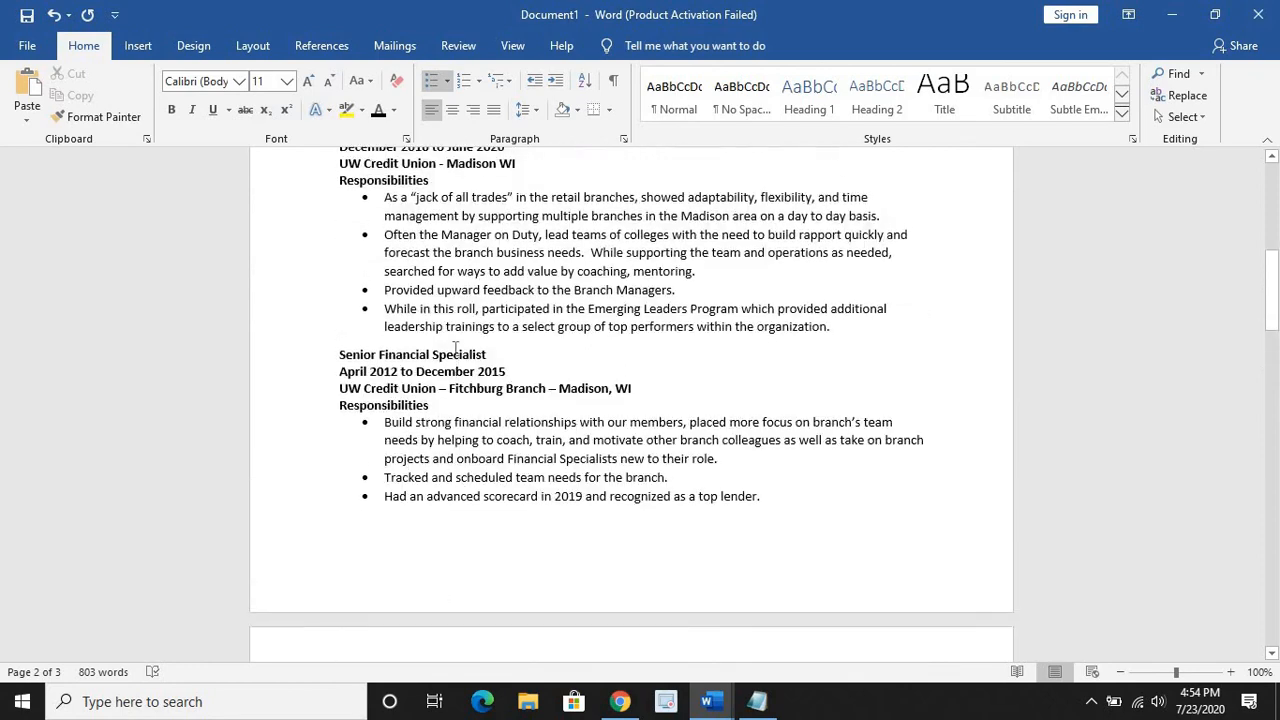